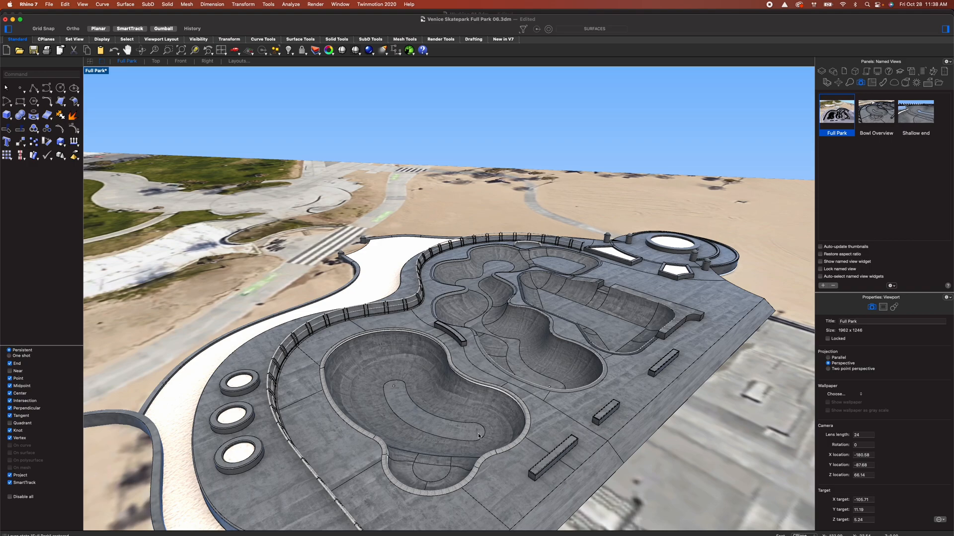
# Restore the Bowl Overview named view and the Big Bowl layer state, and inspect the isolated bowl from several sides
pyautogui.doubleClick(887, 113)
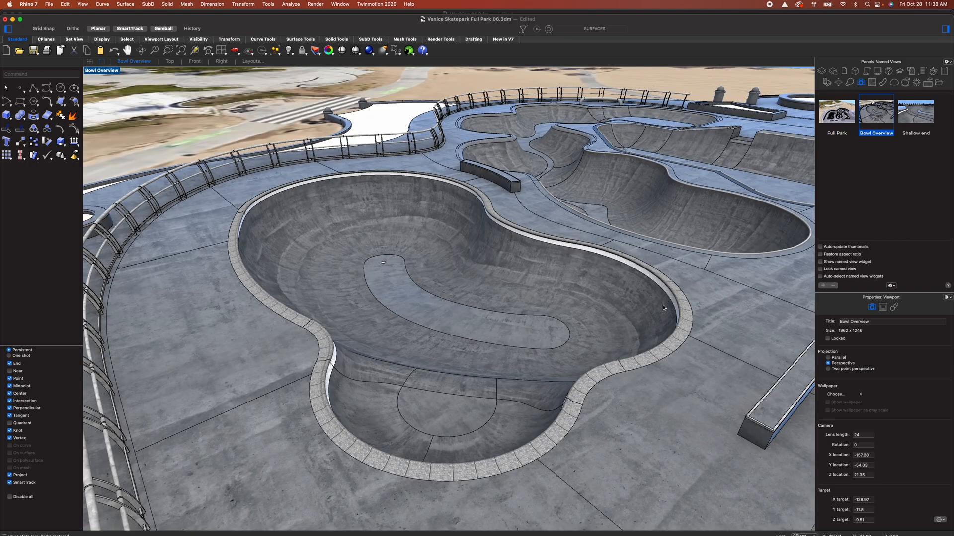
pyautogui.click(825, 82)
pyautogui.click(835, 119)
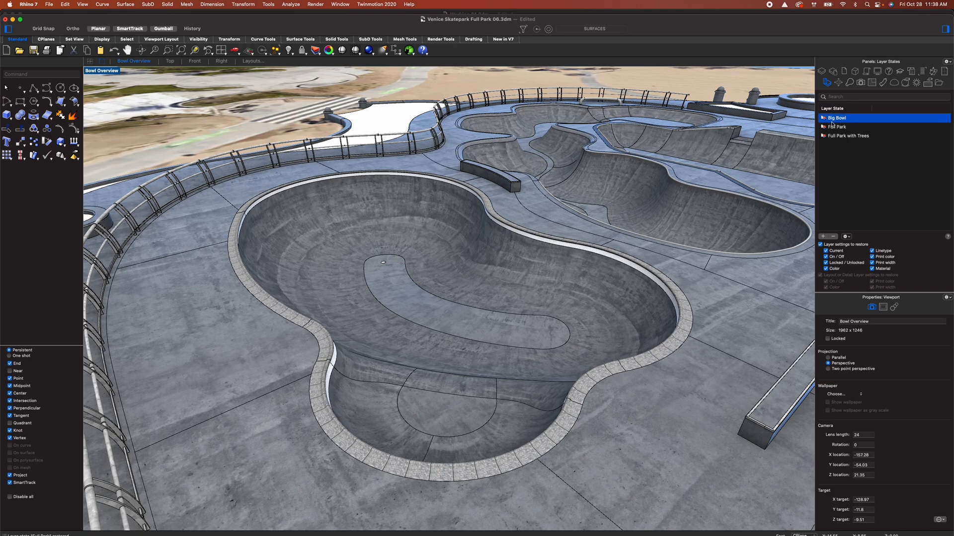
pyautogui.moveTo(550, 414); pyautogui.dragTo(416, 391, button='right')
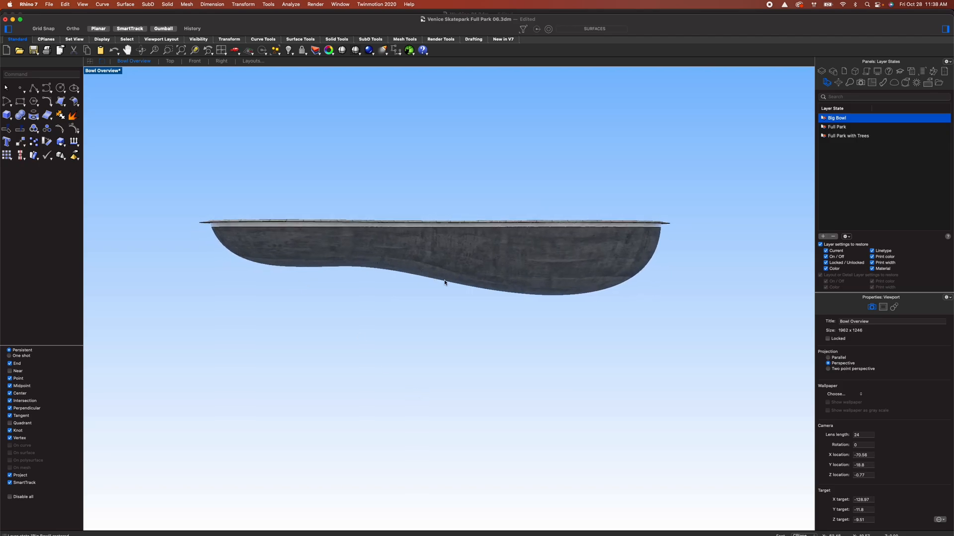
pyautogui.moveTo(582, 271); pyautogui.dragTo(565, 313, button='right')
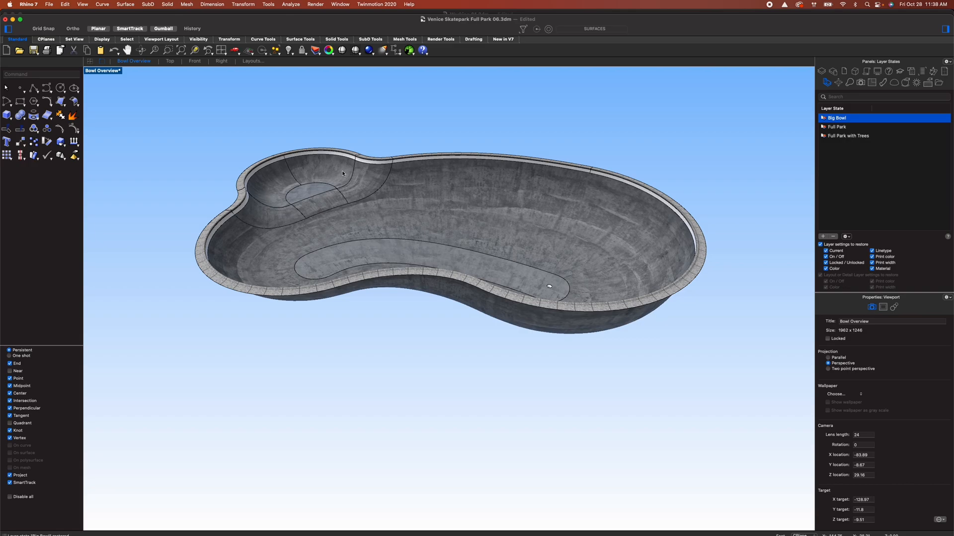
pyautogui.moveTo(505, 297); pyautogui.dragTo(317, 292, button='right')
pyautogui.hotkey('ctrl', 'alt', 's')
pyautogui.moveTo(574, 273)
pyautogui.mouseDown(button='right')
pyautogui.moveTo(564, 293)
pyautogui.moveTo(470, 270)
pyautogui.moveTo(396, 274)
pyautogui.mouseUp(button='right')
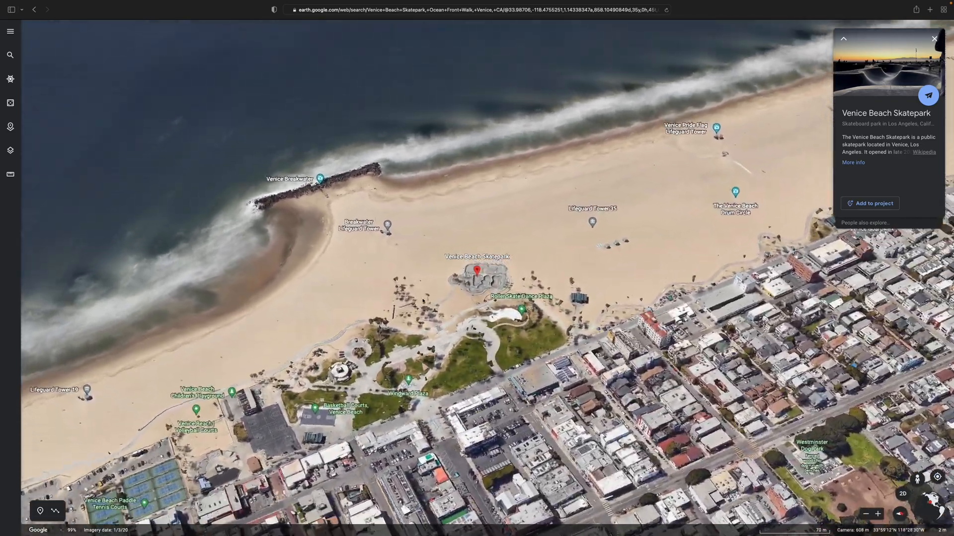
# Switch to Google Earth and examine the satellite imagery of Venice Beach Skatepark close up
pyautogui.scroll(5, 440, 291)
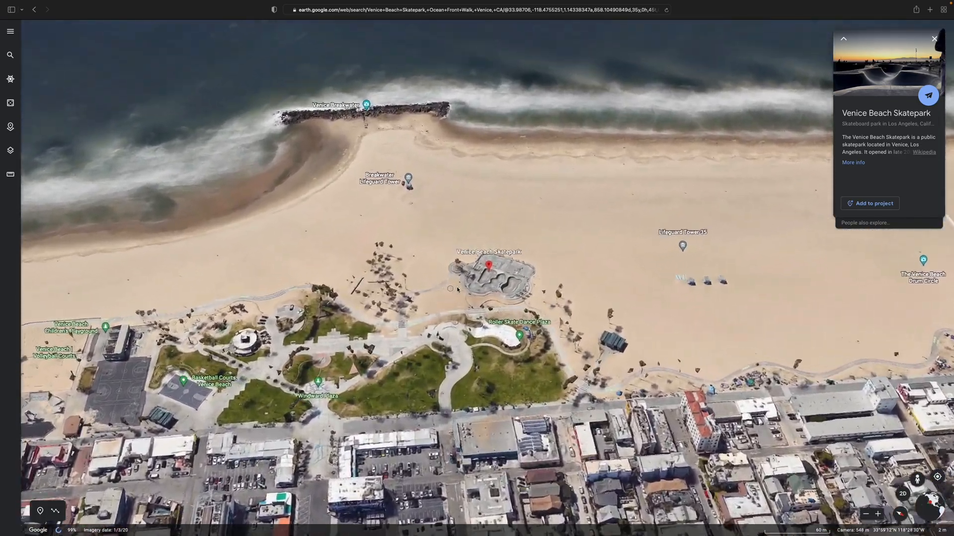
pyautogui.scroll(5, 541, 296)
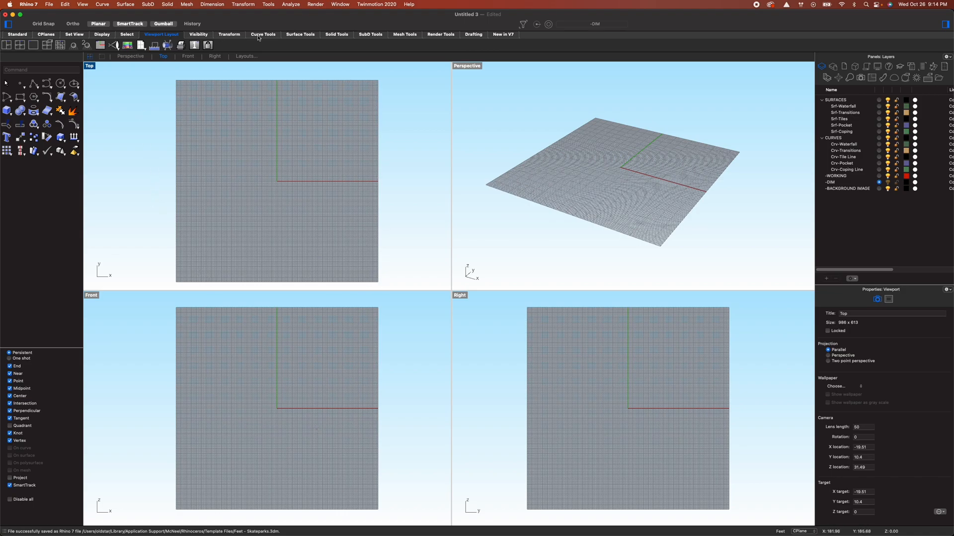
# Switch to Rhino and place Venice Beach Skatepark Sat Image.png as a picture across the centre of a maximized Top view
pyautogui.click(162, 56)
pyautogui.moveTo(361, 274); pyautogui.dragTo(337, 269, button='right')
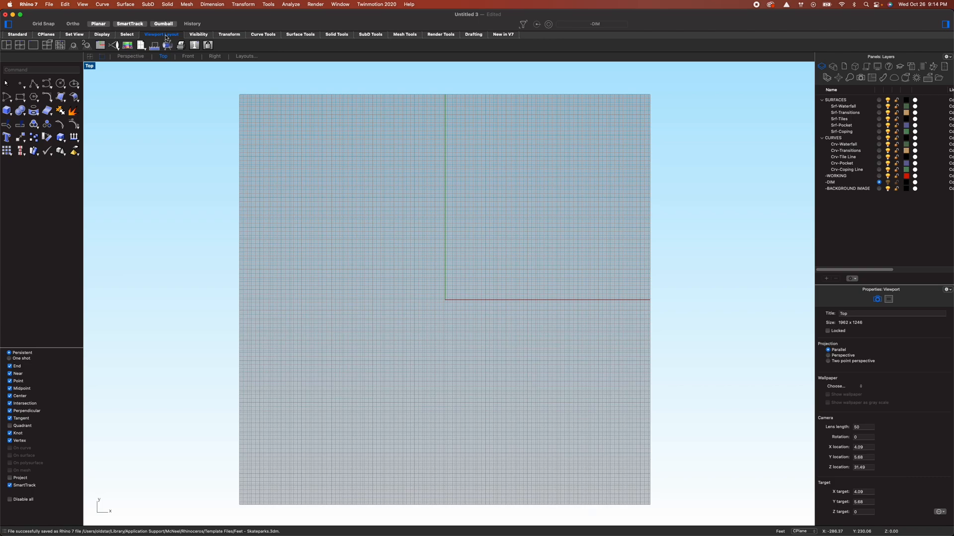
pyautogui.click(127, 46)
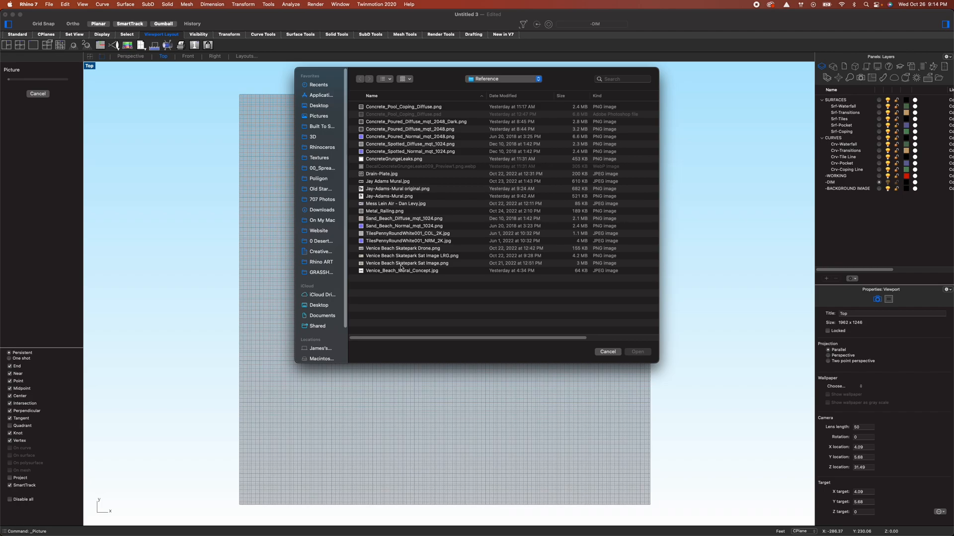
pyautogui.click(401, 264)
pyautogui.click(638, 352)
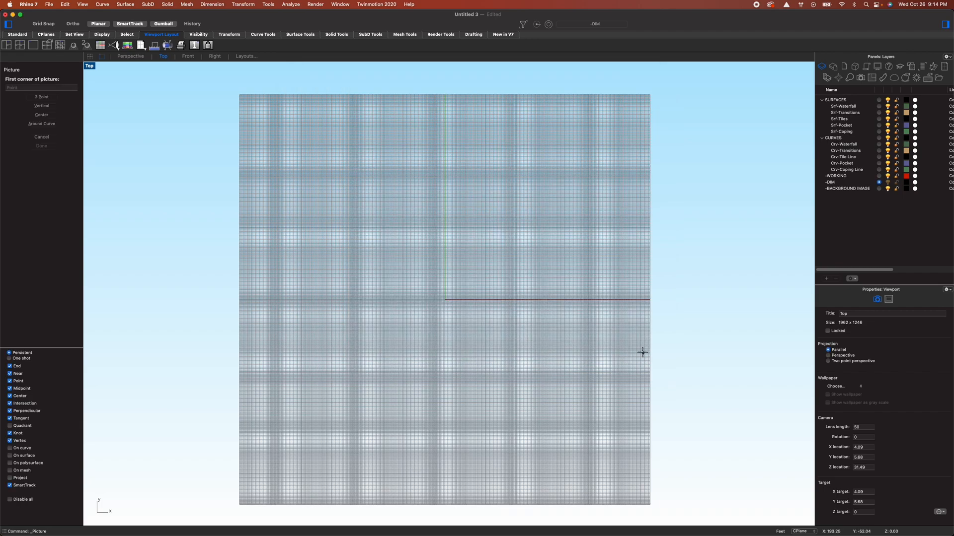
pyautogui.click(349, 223)
pyautogui.click(554, 400)
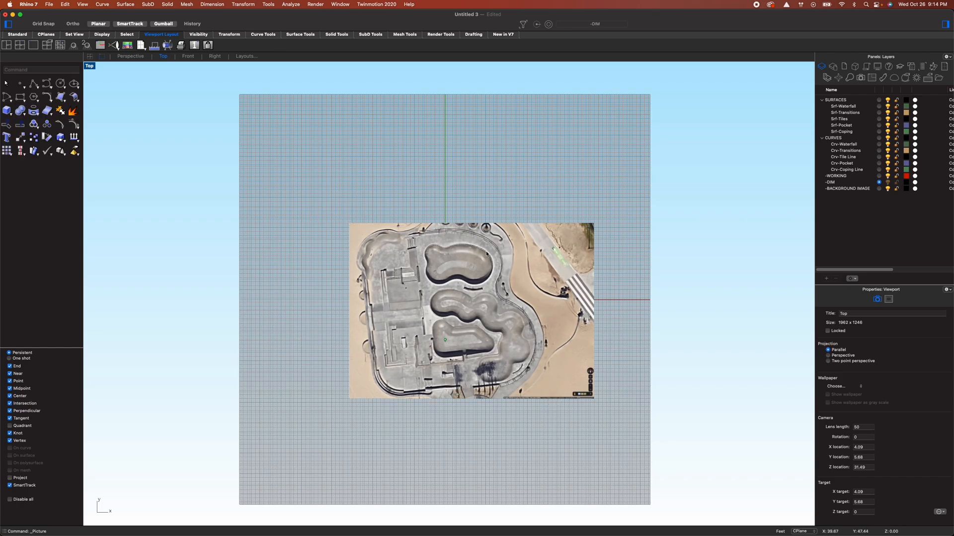
# Scale the picture from the start of its 10 ft scale bar so the bar measures 10 feet
pyautogui.scroll(10, 596, 399)
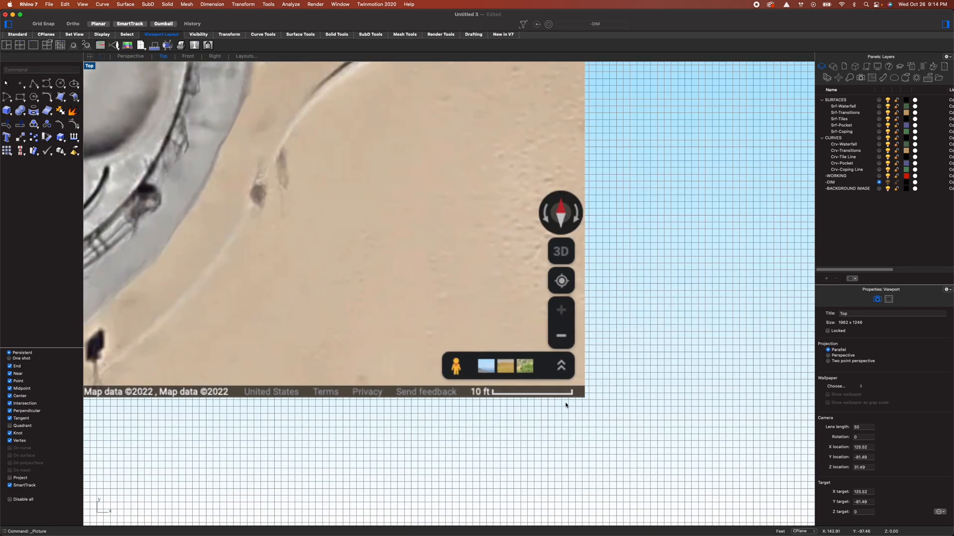
pyautogui.scroll(3, 546, 403)
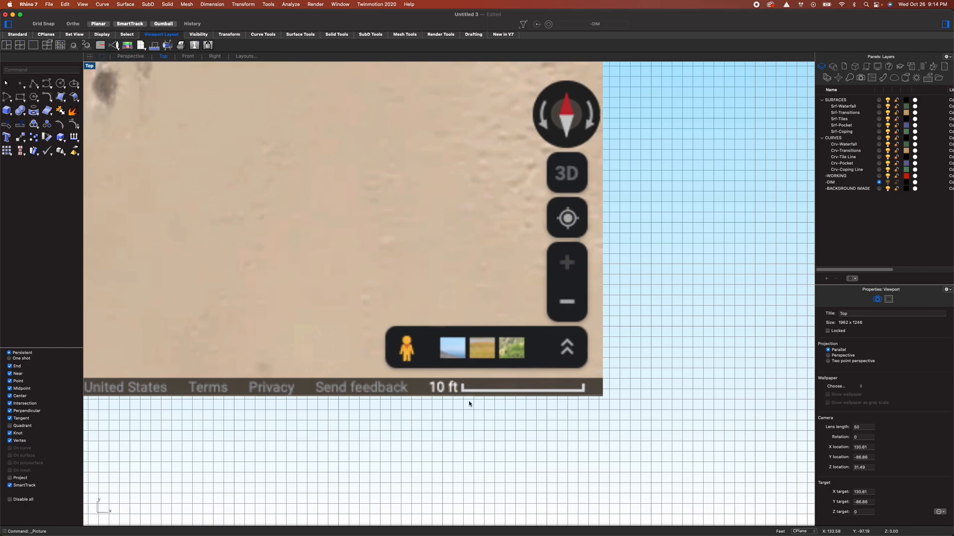
pyautogui.scroll(5, 401, 341)
pyautogui.click(380, 273)
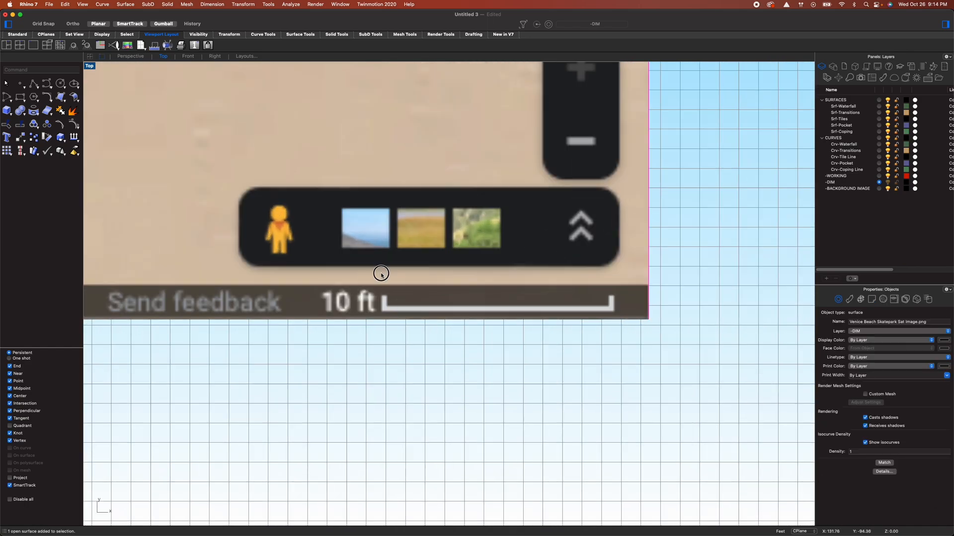
pyautogui.click(60, 138)
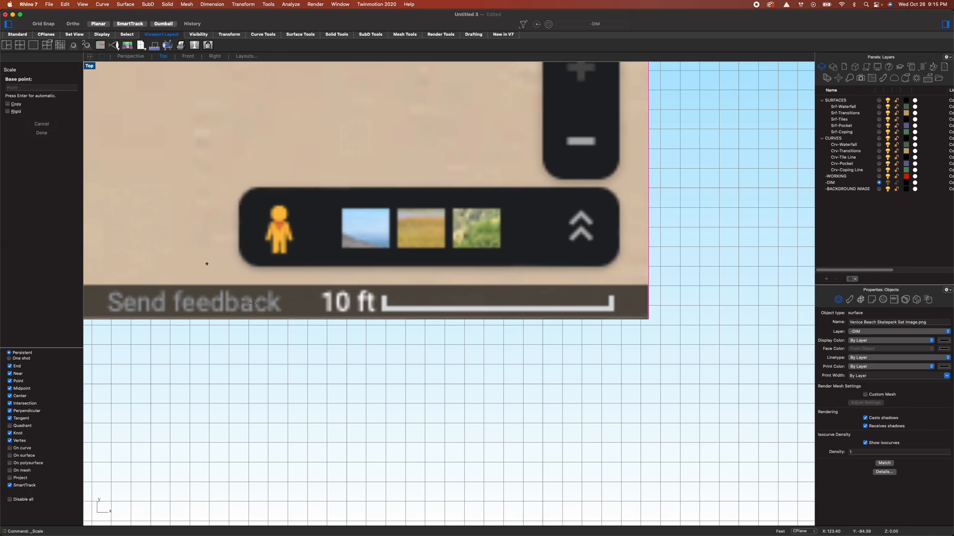
pyautogui.click(384, 308)
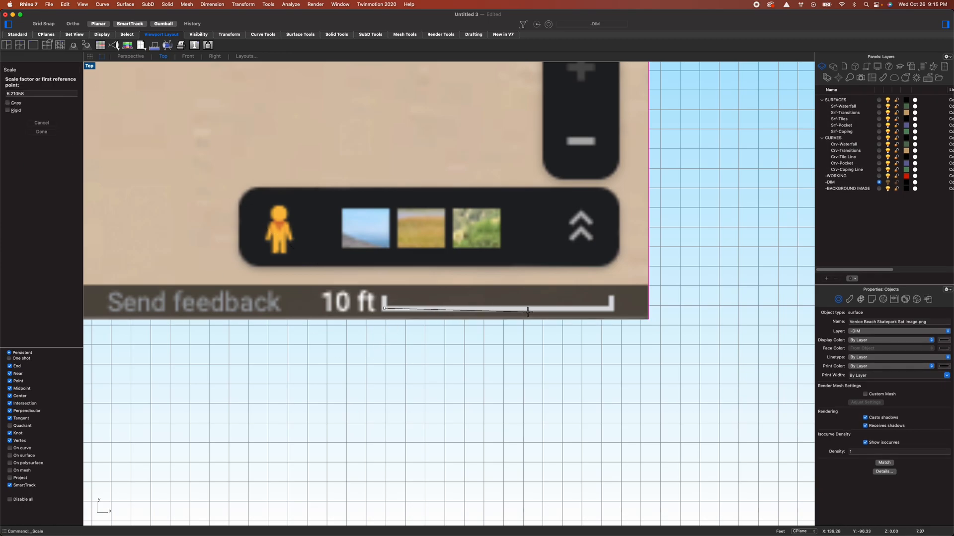
pyautogui.click(611, 308)
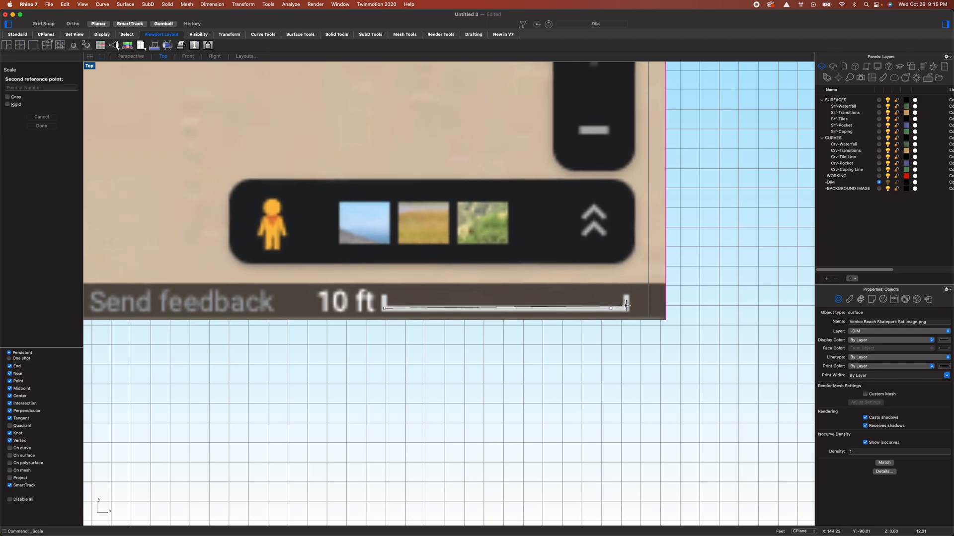
pyautogui.write('10')
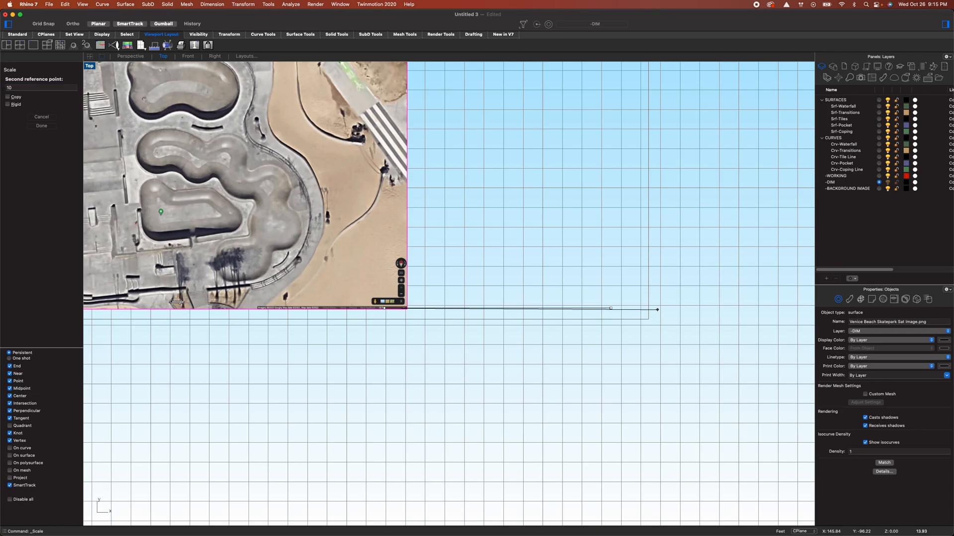
pyautogui.press('Return')
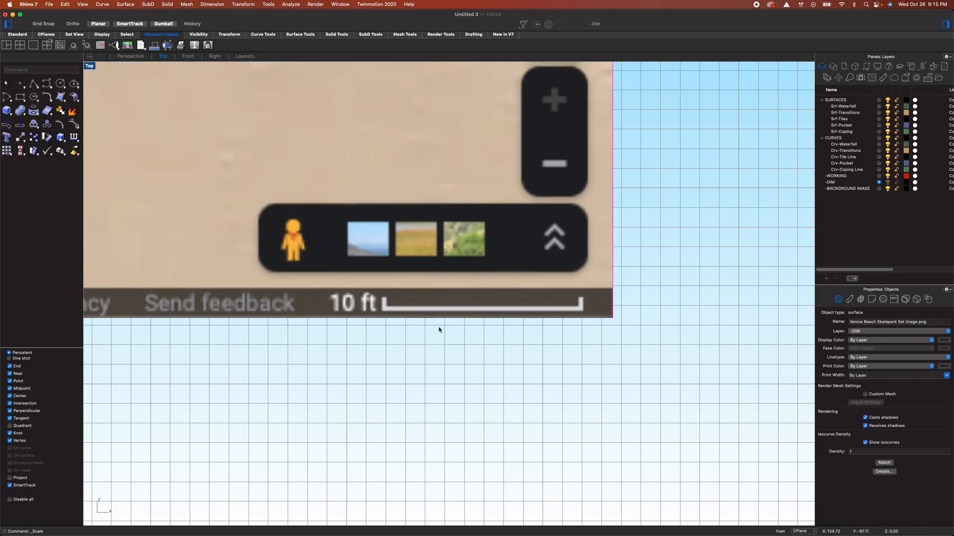
# Check the scale by dimensioning the picture's 10 ft scale bar, and delete that dimension
pyautogui.write('Dim')
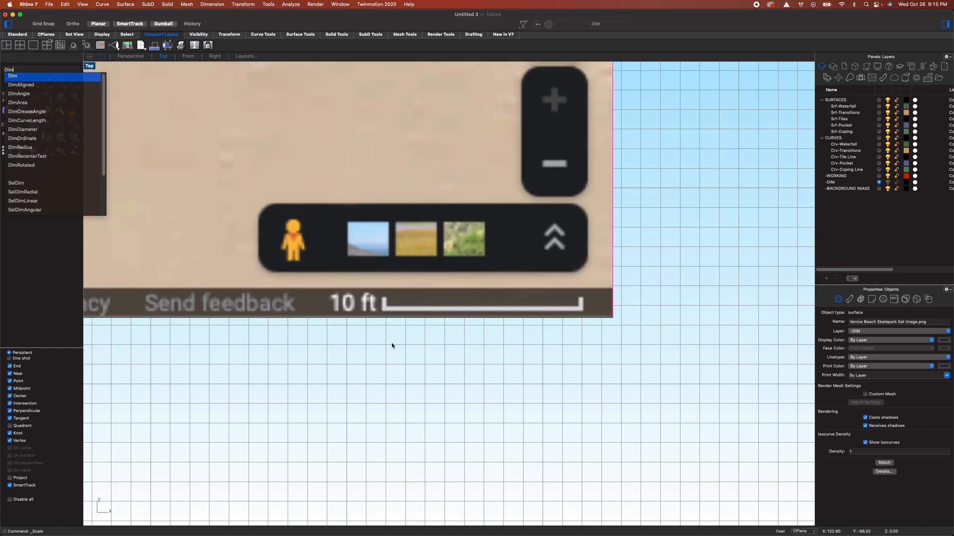
pyautogui.press('Return')
pyautogui.click(384, 307)
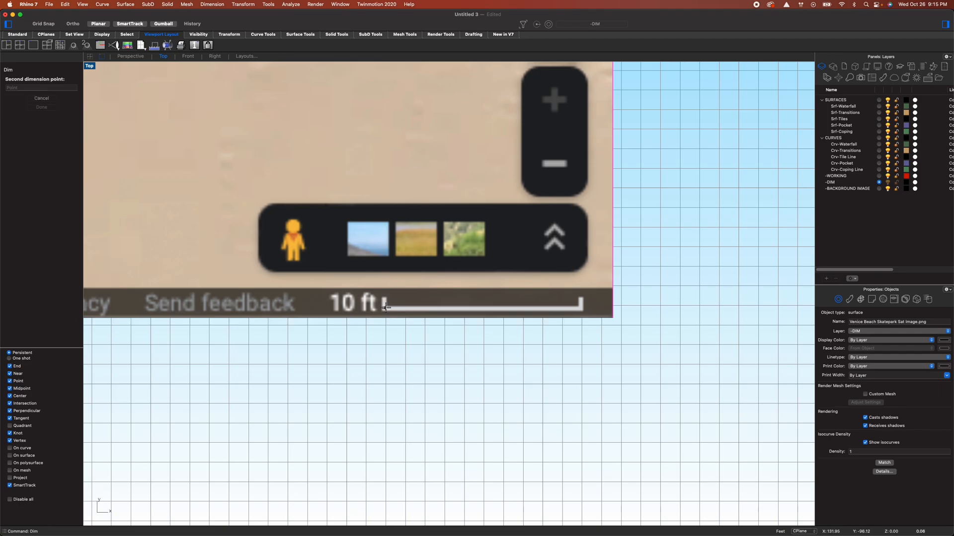
pyautogui.click(582, 305)
pyautogui.click(552, 383)
pyautogui.scroll(-5, 555, 386)
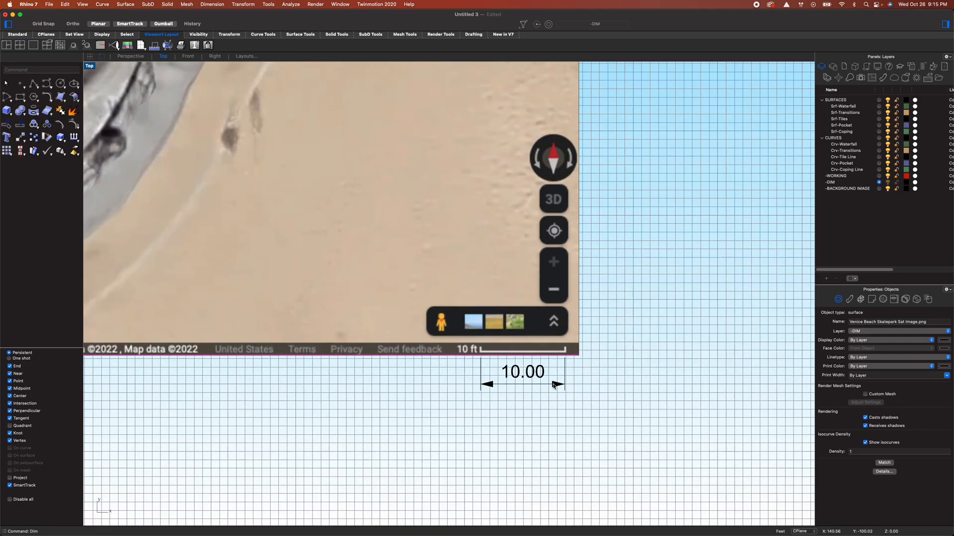
pyautogui.scroll(10, 554, 387)
pyautogui.click(534, 378)
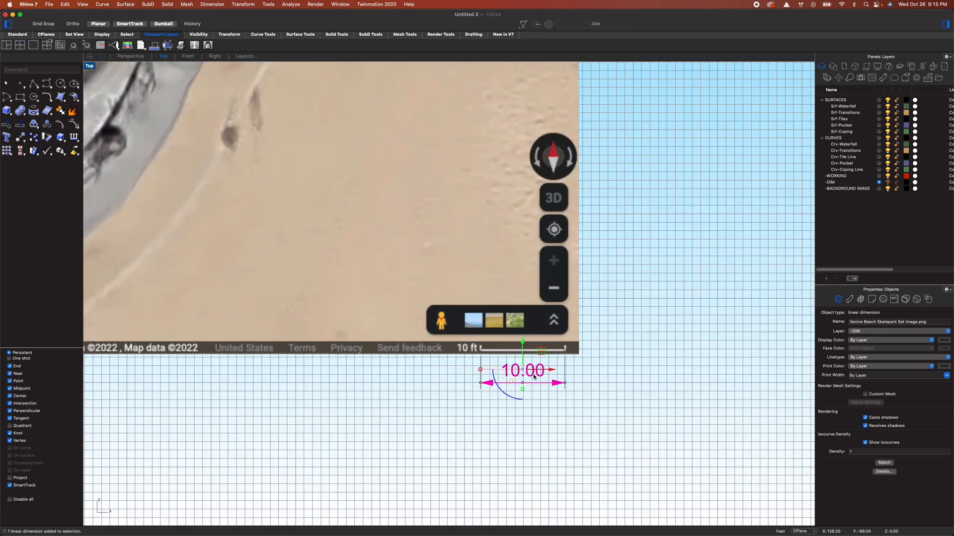
pyautogui.press('Escape')
pyautogui.scroll(-15, 534, 377)
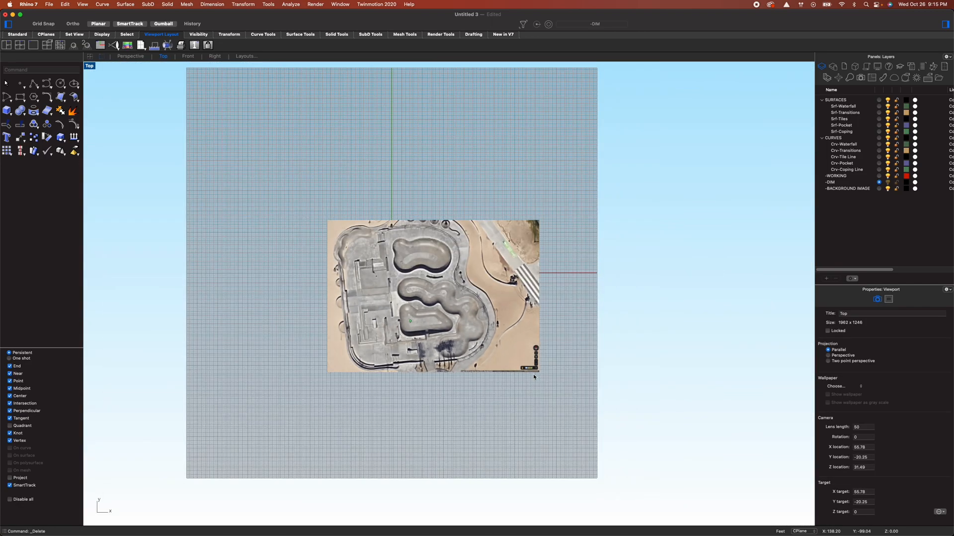
# Move the picture from a point in the middle of the uppermost bowl to the origin (0)
pyautogui.scroll(10, 430, 292)
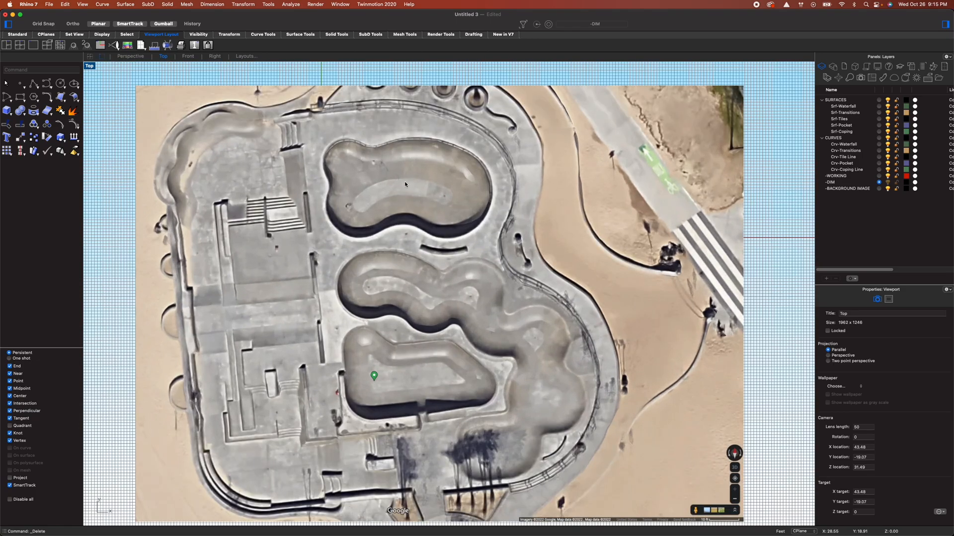
pyautogui.click(21, 141)
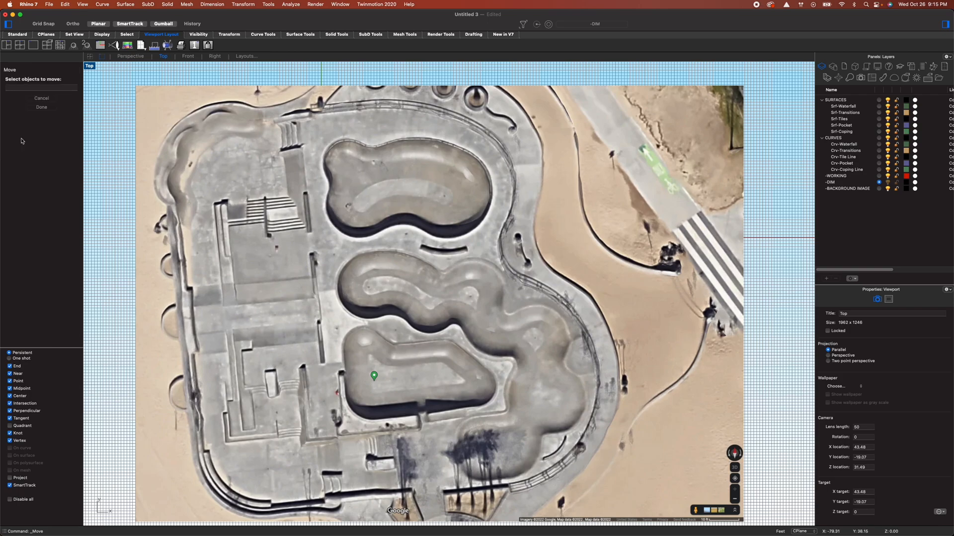
pyautogui.click(411, 189)
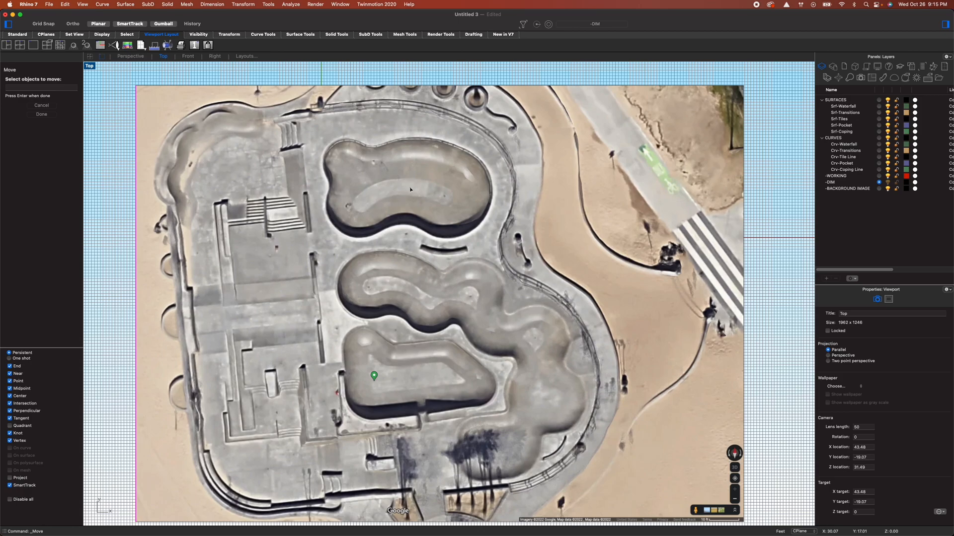
pyautogui.press('Return')
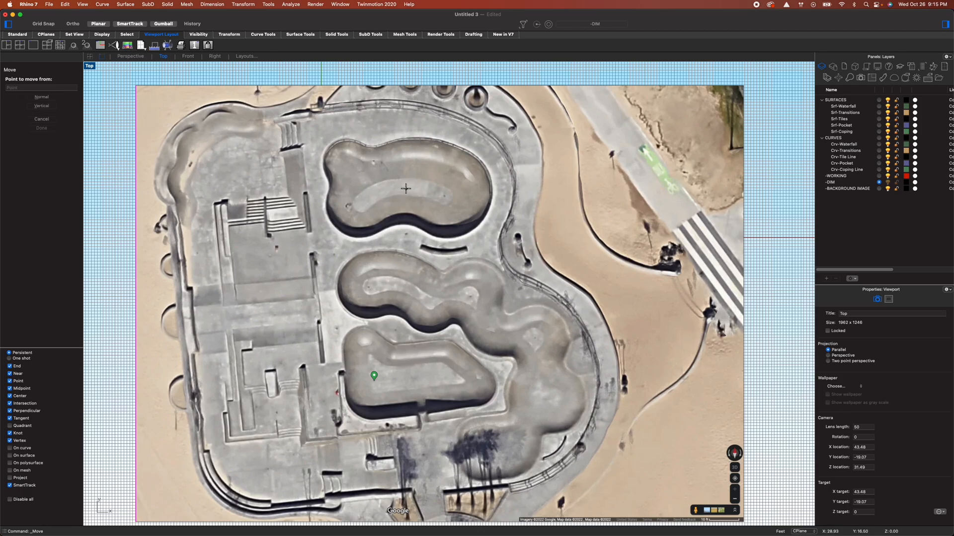
pyautogui.click(406, 188)
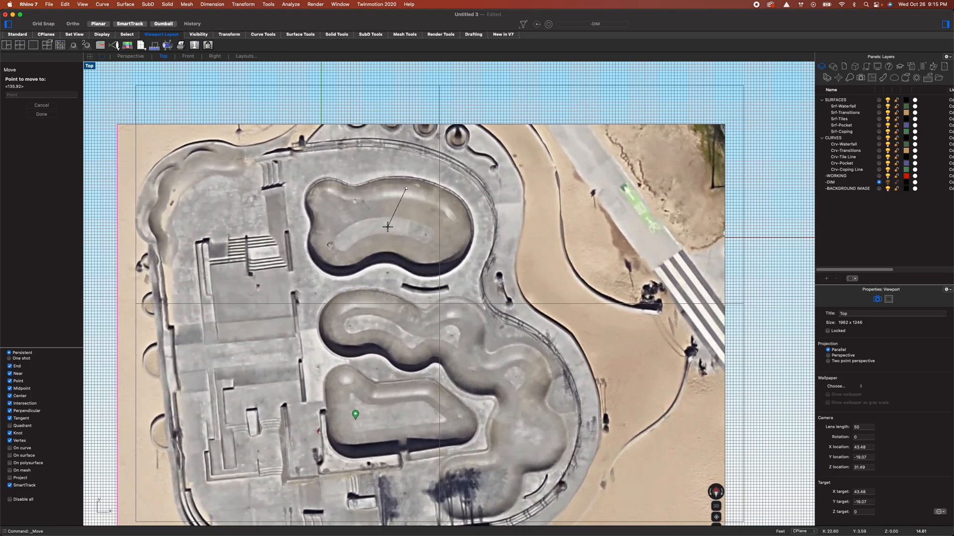
pyautogui.write('0')
pyautogui.press('Return')
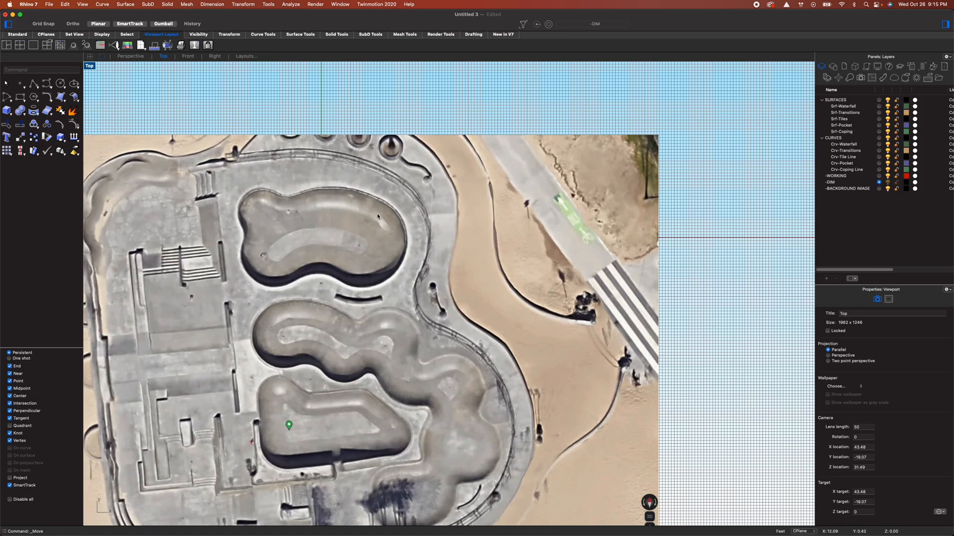
pyautogui.moveTo(419, 106); pyautogui.dragTo(491, 90, button='right')
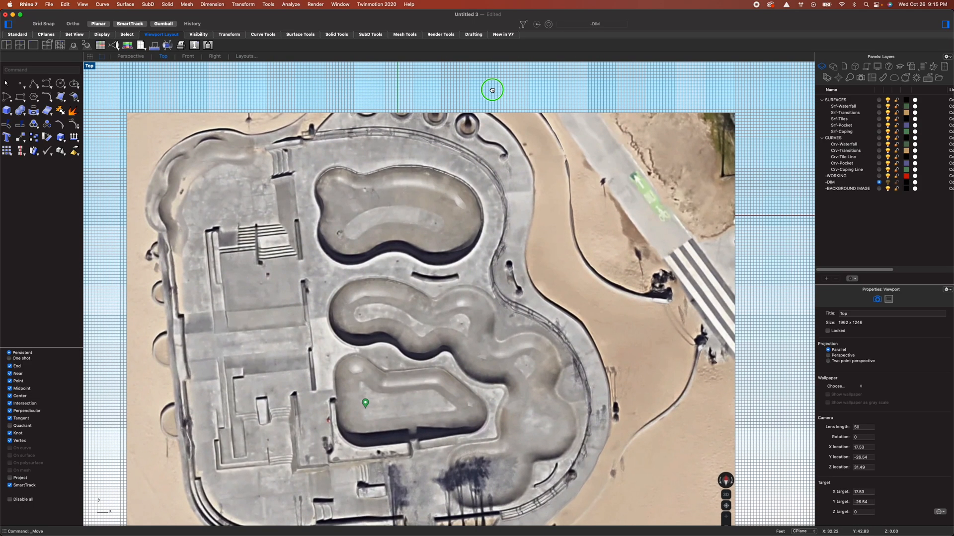
# Raise the object transparency of the satellite picture's material to roughly 70% so the grid shows through
pyautogui.click(535, 288)
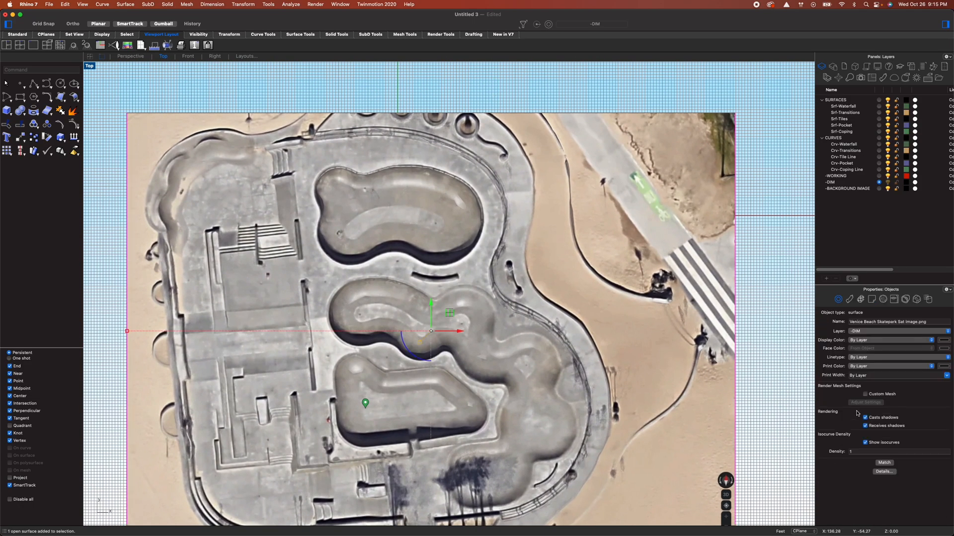
pyautogui.click(849, 299)
pyautogui.click(873, 456)
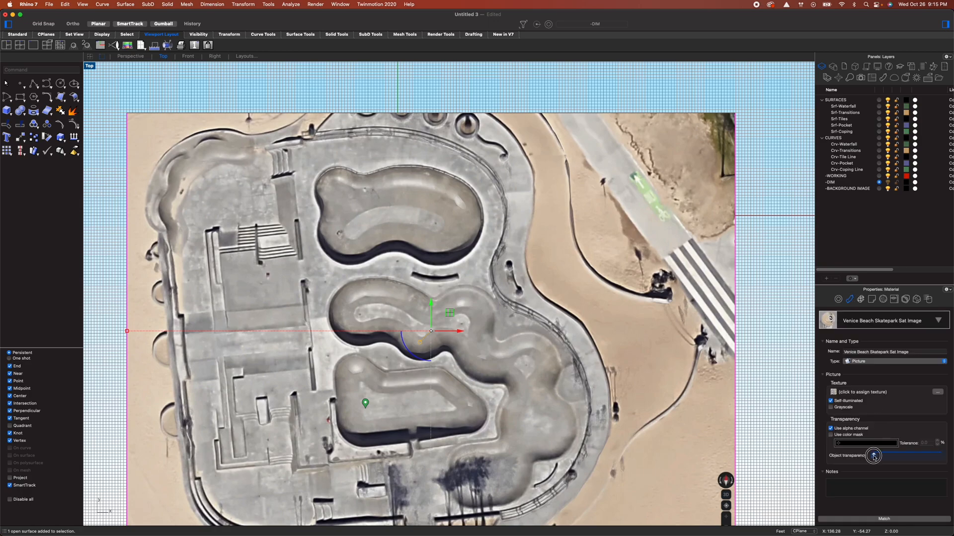
pyautogui.click(922, 456)
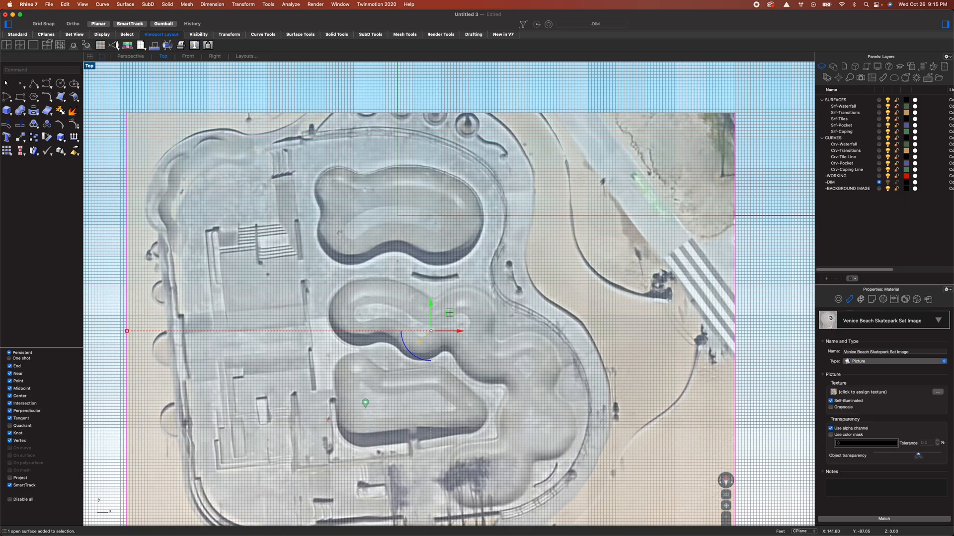
pyautogui.click(923, 455)
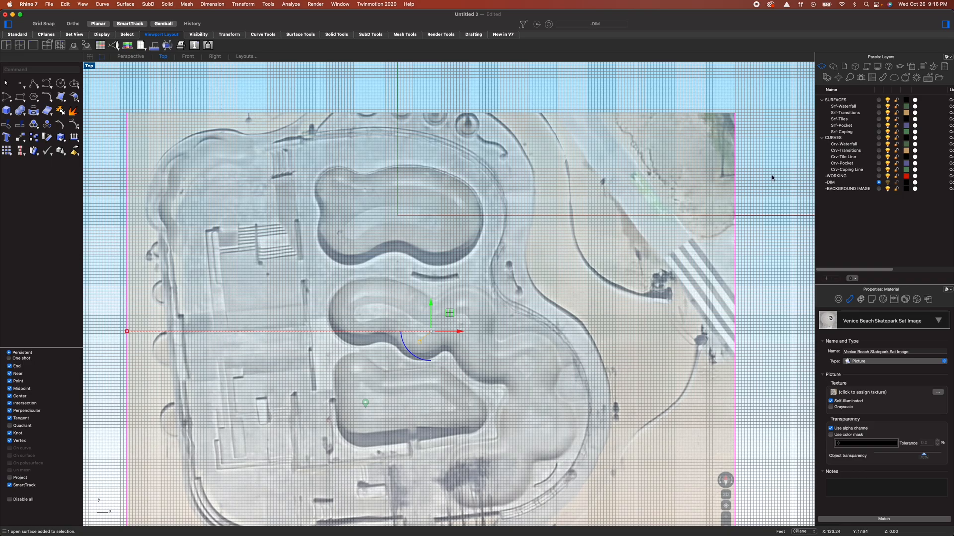
# Make -BACKGROUND IMAGE the current layer, assign the satellite picture to it, and sort the layers by name
pyautogui.click(878, 189)
pyautogui.click(838, 300)
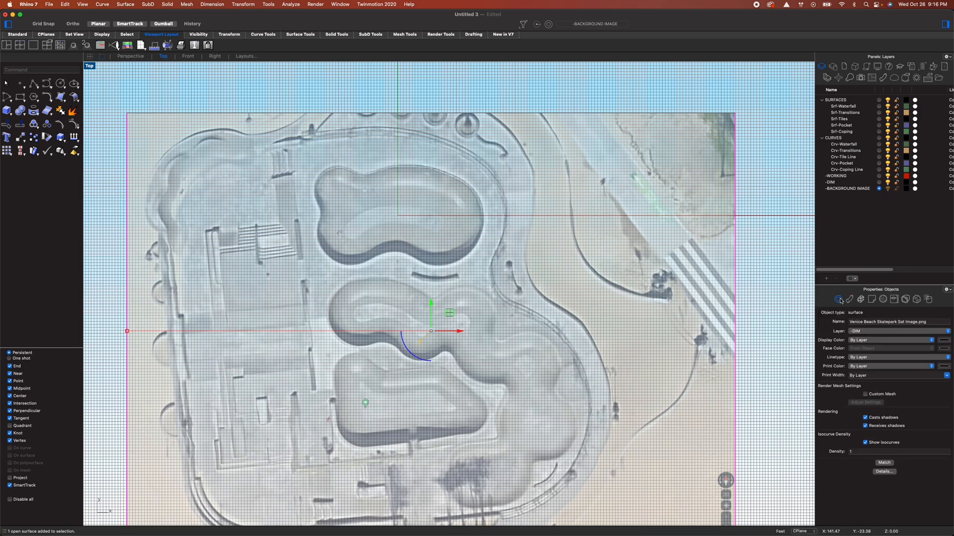
pyautogui.click(875, 331)
pyautogui.click(882, 340)
pyautogui.click(838, 91)
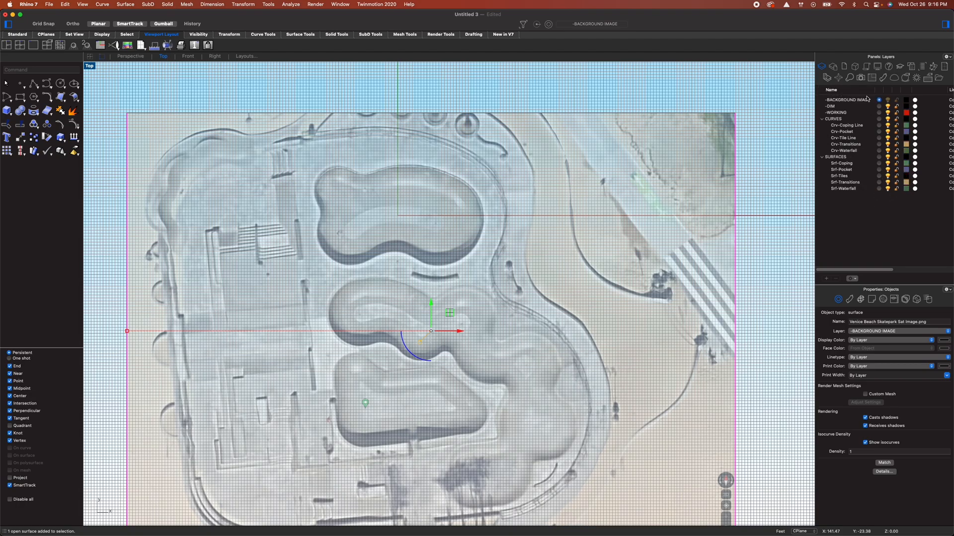
# Make -WORKING the current layer and lock the -BACKGROUND IMAGE layer so the picture cannot be selected
pyautogui.click(878, 112)
pyautogui.click(896, 101)
pyautogui.moveTo(487, 277); pyautogui.dragTo(470, 259)
pyautogui.click(380, 260)
# Hide the grid, grid axes and world axes in the active Top viewport using the Grid command
pyautogui.scroll(5, 380, 260)
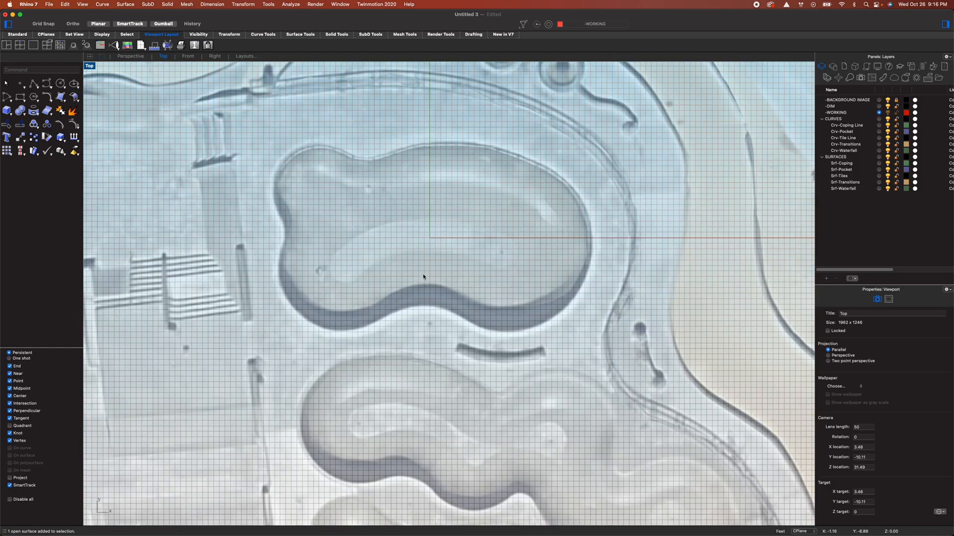
pyautogui.moveTo(529, 304); pyautogui.dragTo(533, 313, button='right')
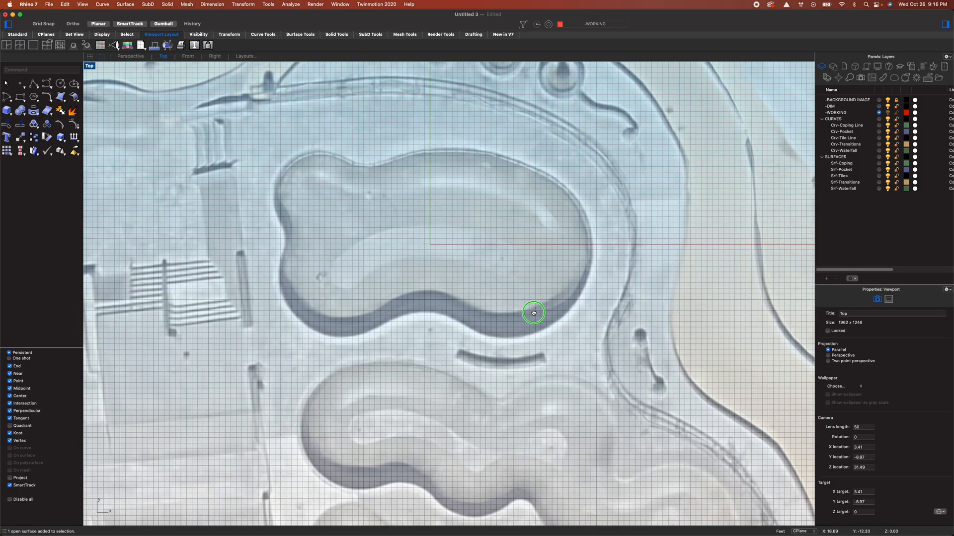
pyautogui.write('Grid')
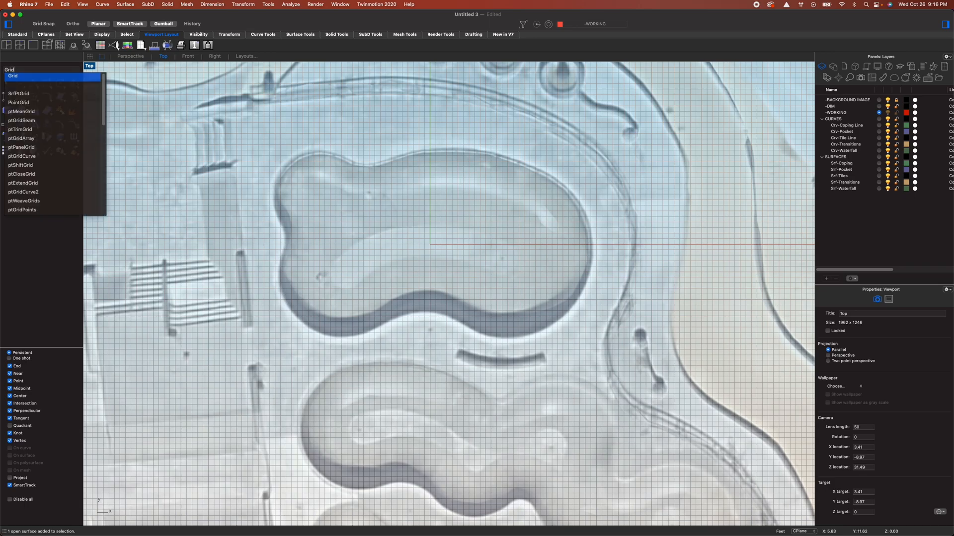
pyautogui.press('Return')
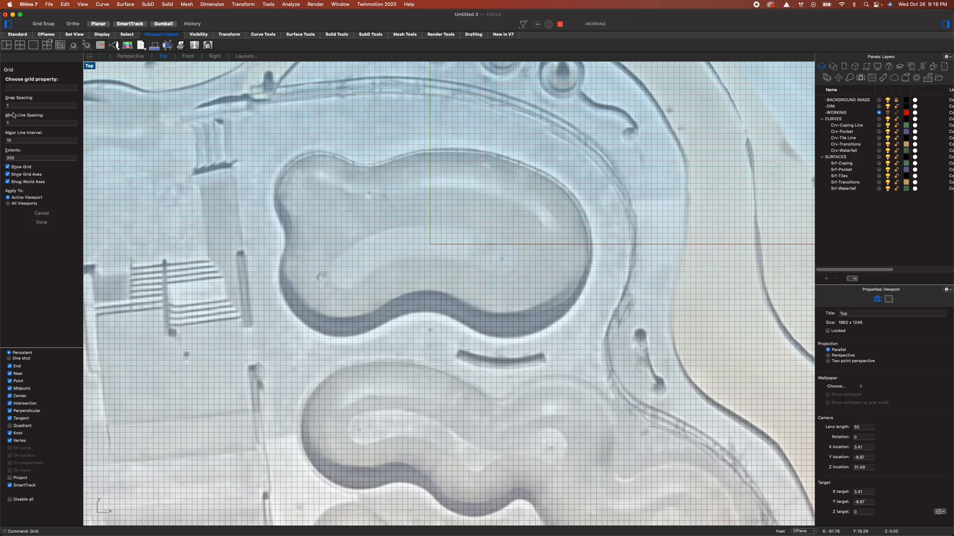
pyautogui.click(13, 168)
pyautogui.click(16, 175)
pyautogui.click(19, 183)
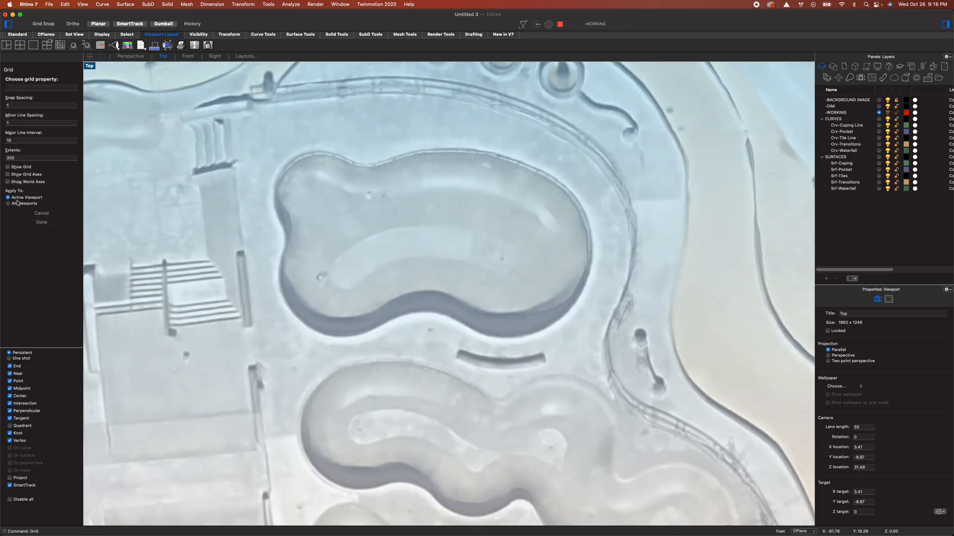
pyautogui.click(43, 223)
# Make -DIM the current layer and place a text dot reading 9' in the deep end of the uppermost bowl
pyautogui.moveTo(471, 241)
pyautogui.mouseDown(button='right')
pyautogui.moveTo(478, 267)
pyautogui.moveTo(490, 265)
pyautogui.moveTo(472, 229)
pyautogui.mouseUp(button='right')
pyautogui.scroll(4, 478, 267)
pyautogui.scroll(-2, 489, 263)
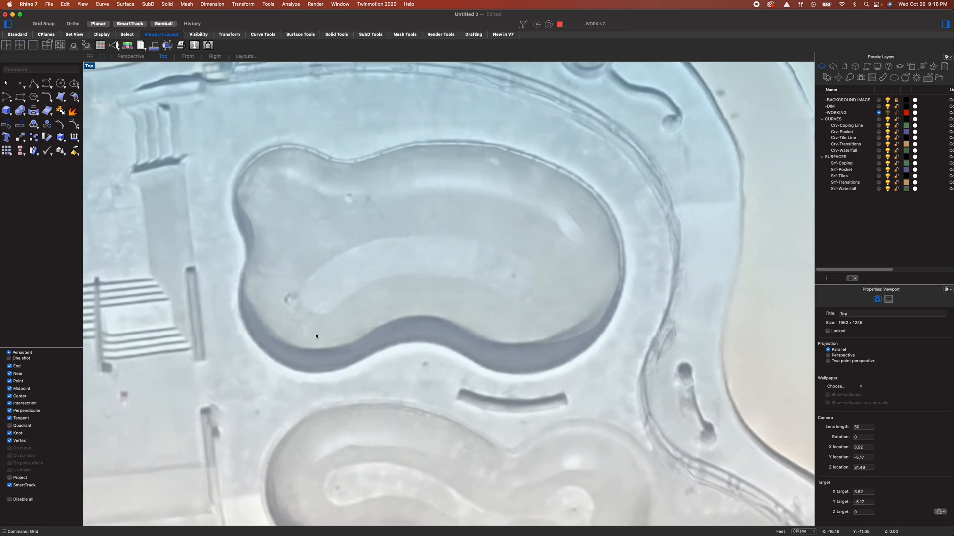
pyautogui.moveTo(521, 335); pyautogui.dragTo(491, 290, button='right')
pyautogui.scroll(-2, 497, 296)
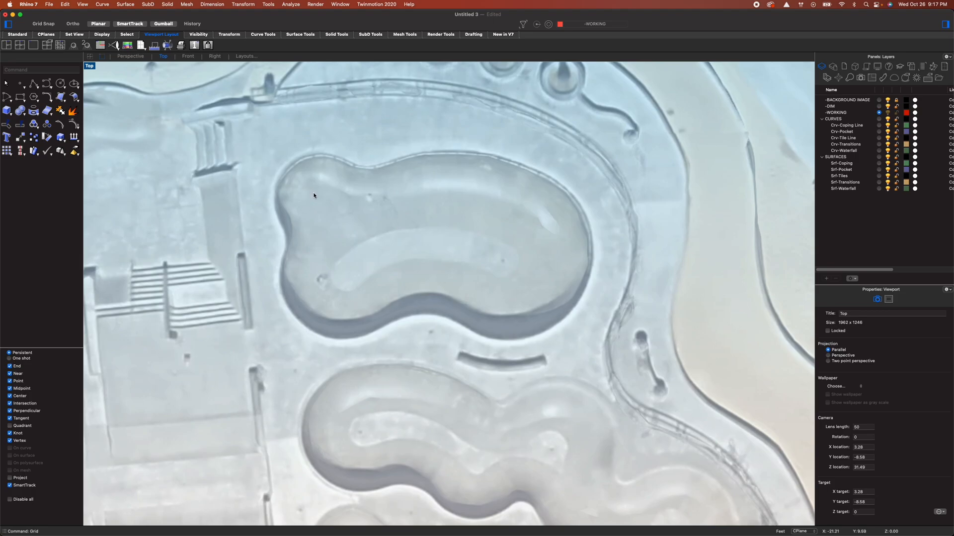
pyautogui.click(879, 106)
pyautogui.write('dot')
pyautogui.press('Return')
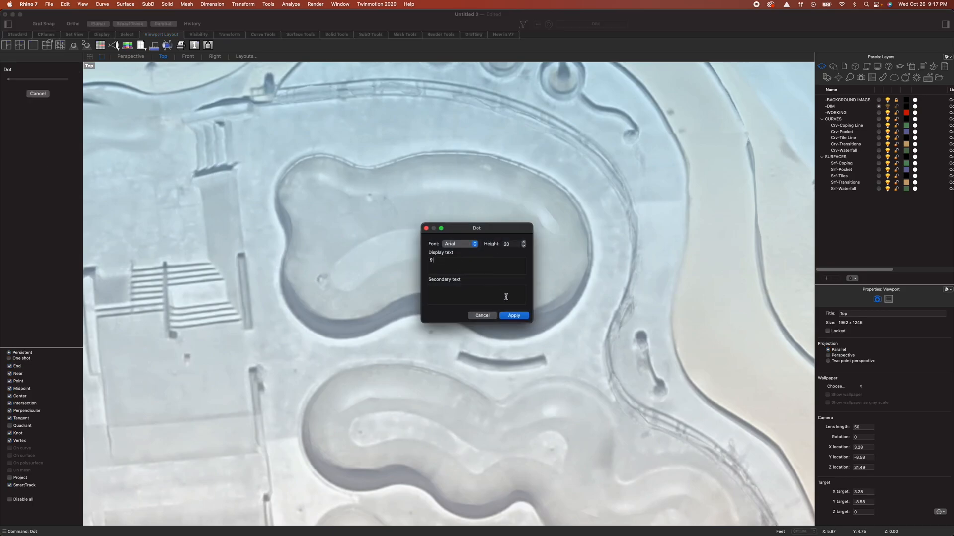
pyautogui.click(514, 315)
pyautogui.click(502, 260)
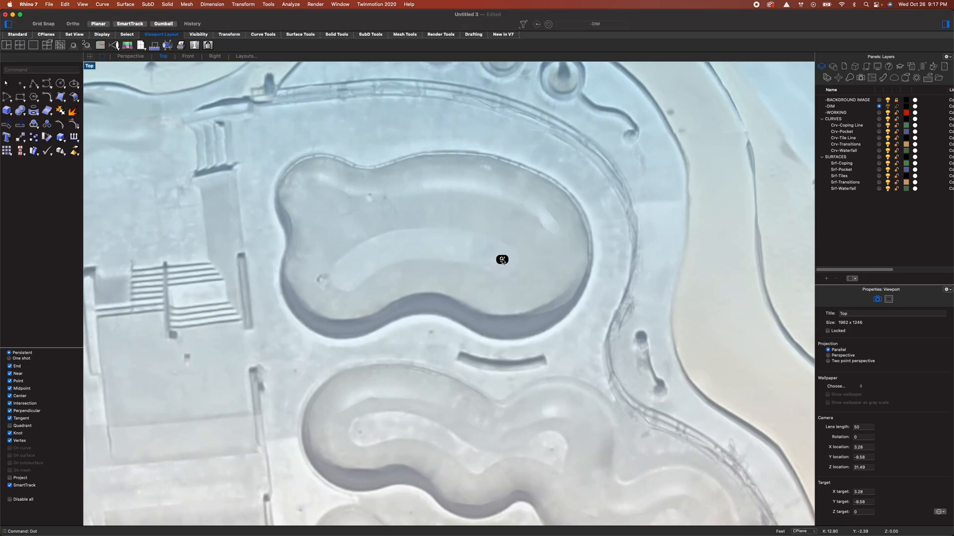
# Place a text dot reading 5' in the lower-left lobe of the uppermost bowl
pyautogui.press('Return')
pyautogui.click(446, 262)
pyautogui.press('BackSpace')
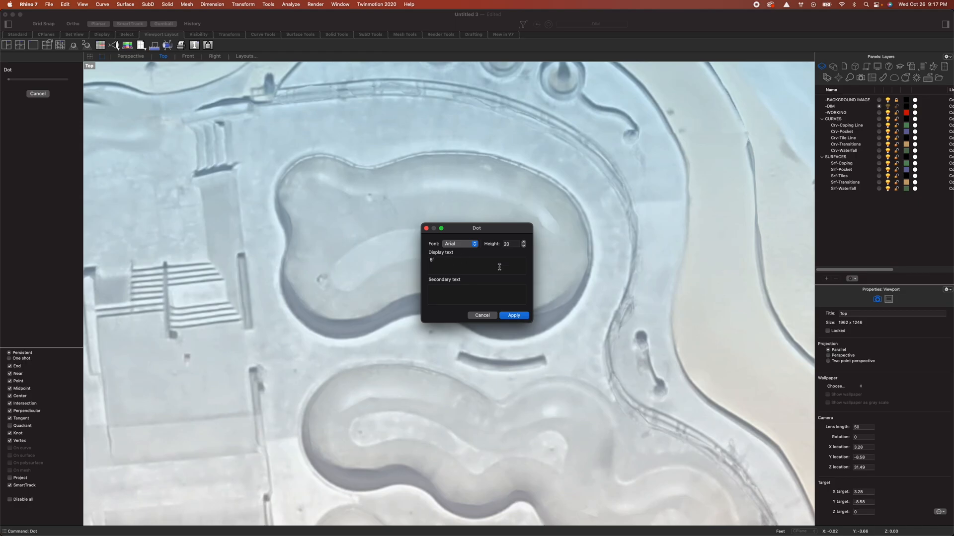
pyautogui.click(514, 315)
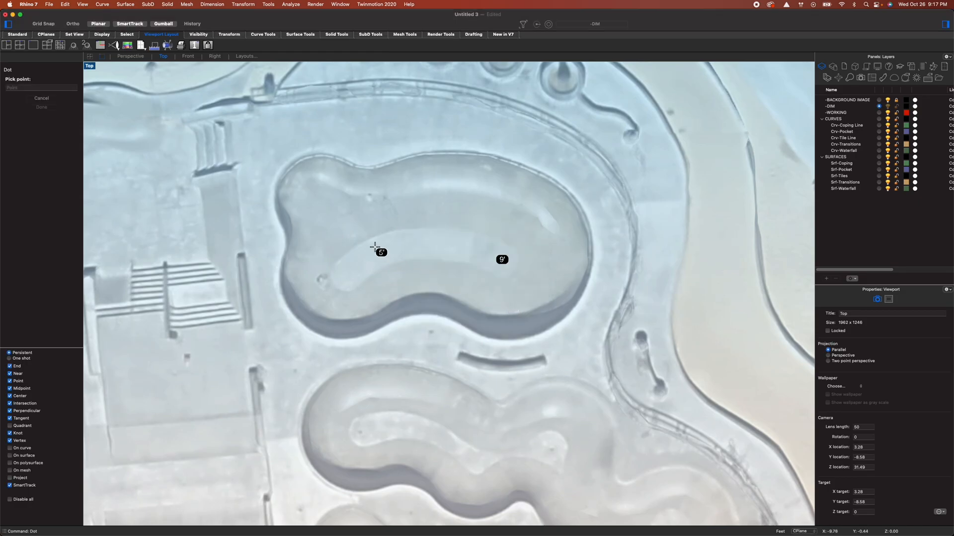
pyautogui.click(349, 276)
# Place a text dot reading 3' in the small upper-left lobe of the uppermost bowl
pyautogui.press('Return')
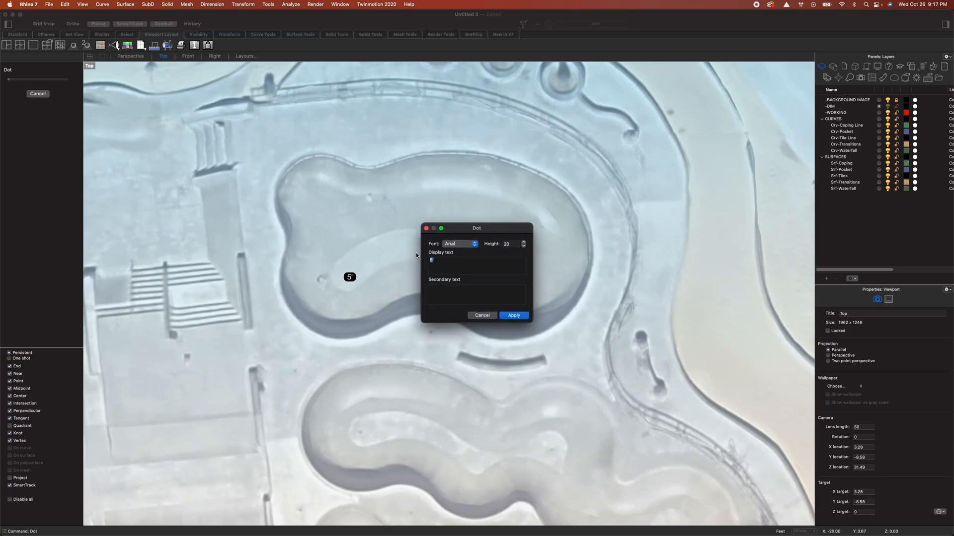
pyautogui.press('Escape')
pyautogui.press('Return')
pyautogui.click(513, 315)
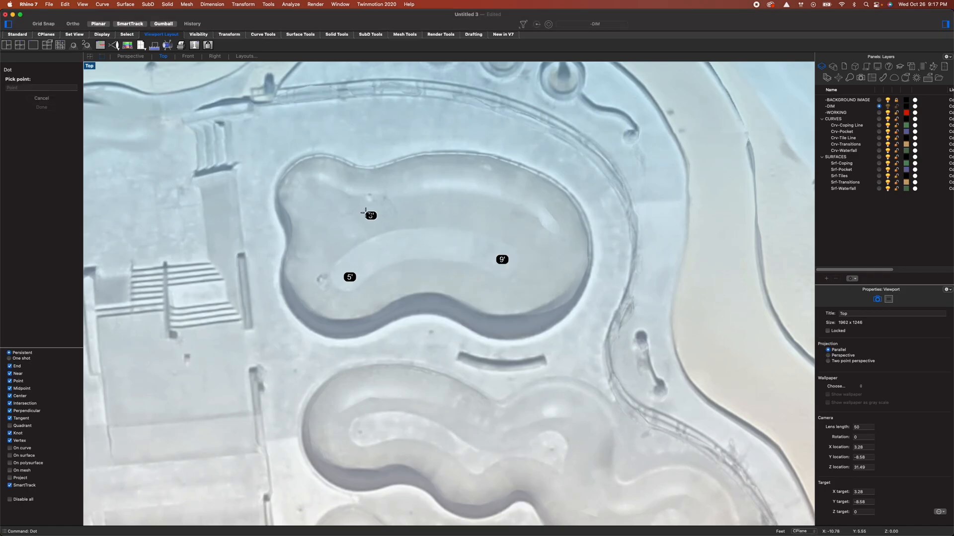
pyautogui.click(315, 195)
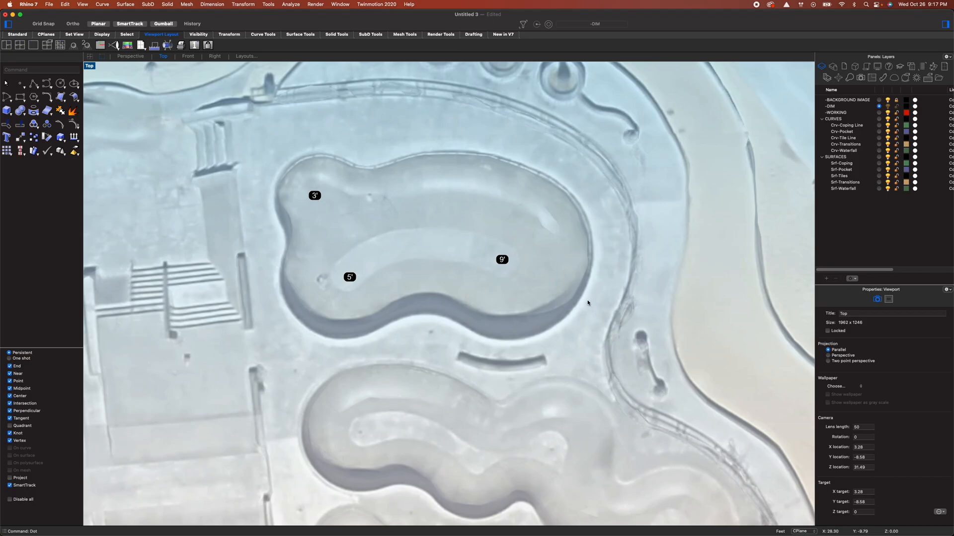
# Make -WORKING the current layer and draw a three-point circle of about 15.5 ft radius along the 9' lobe's outer edge
pyautogui.moveTo(587, 304); pyautogui.dragTo(572, 291, button='right')
pyautogui.click(878, 113)
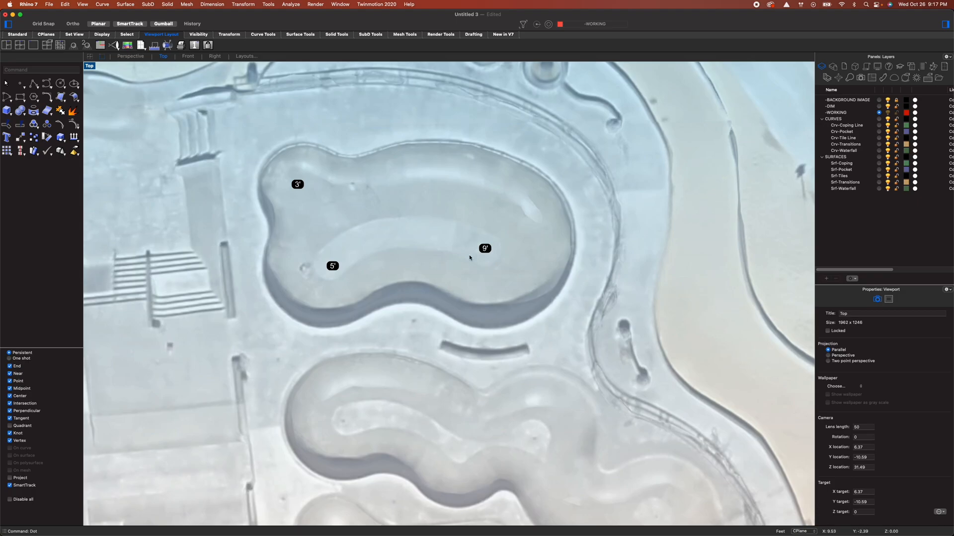
pyautogui.click(60, 83)
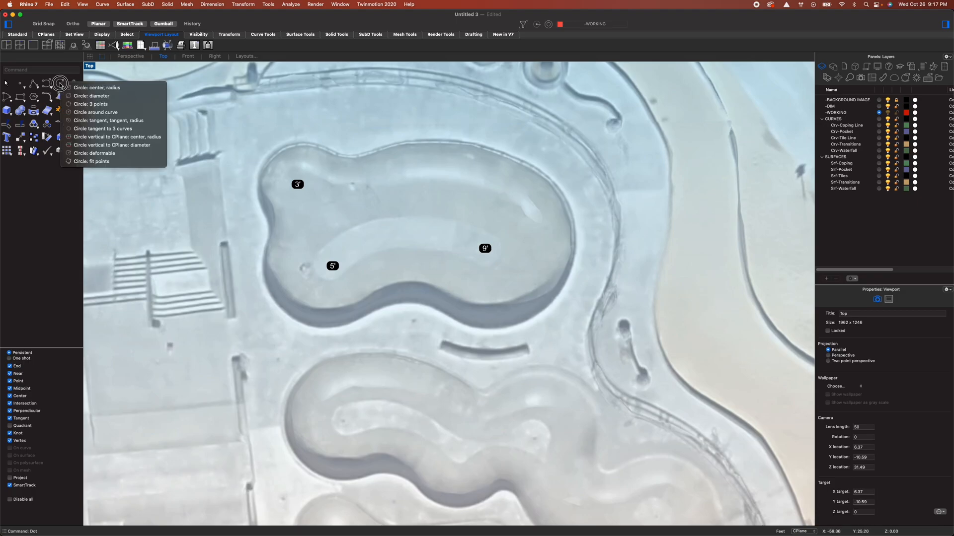
pyautogui.click(89, 104)
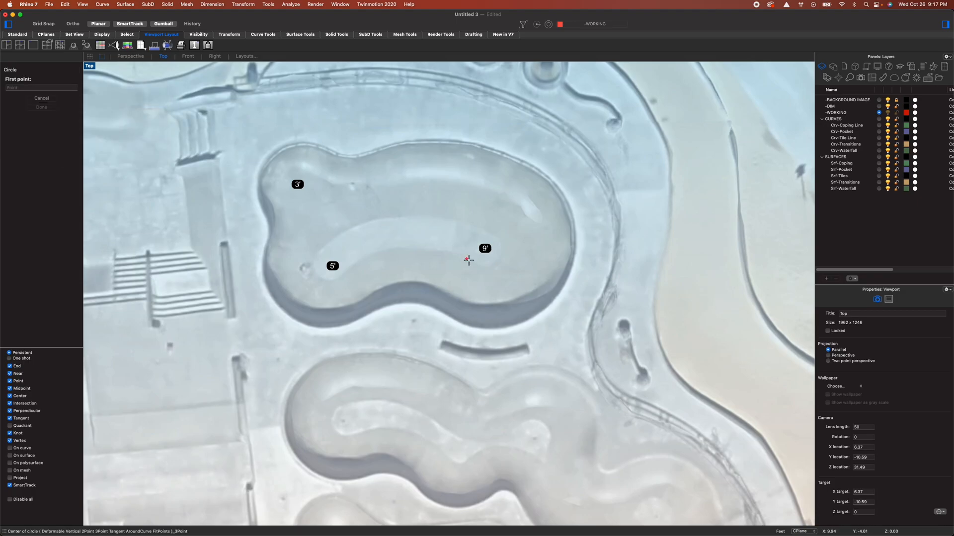
pyautogui.click(449, 317)
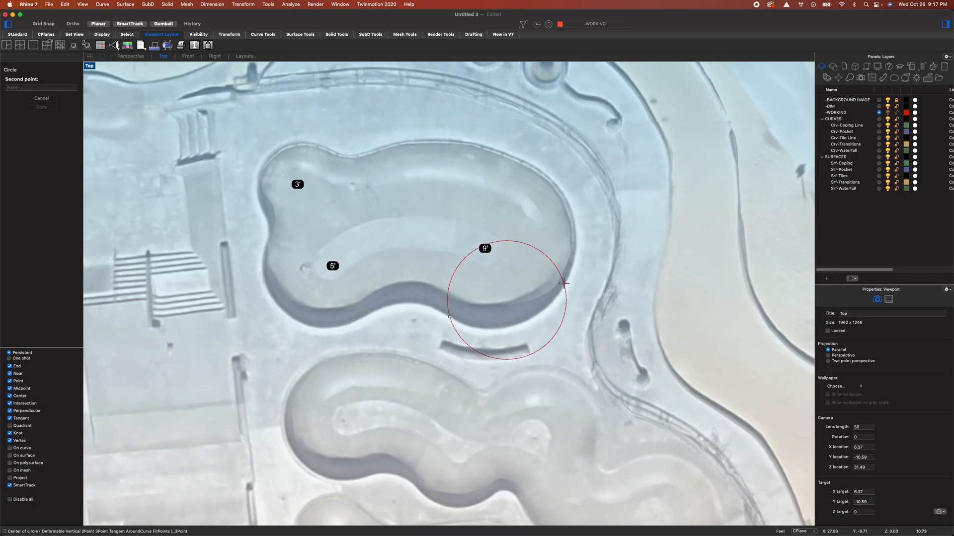
pyautogui.click(565, 286)
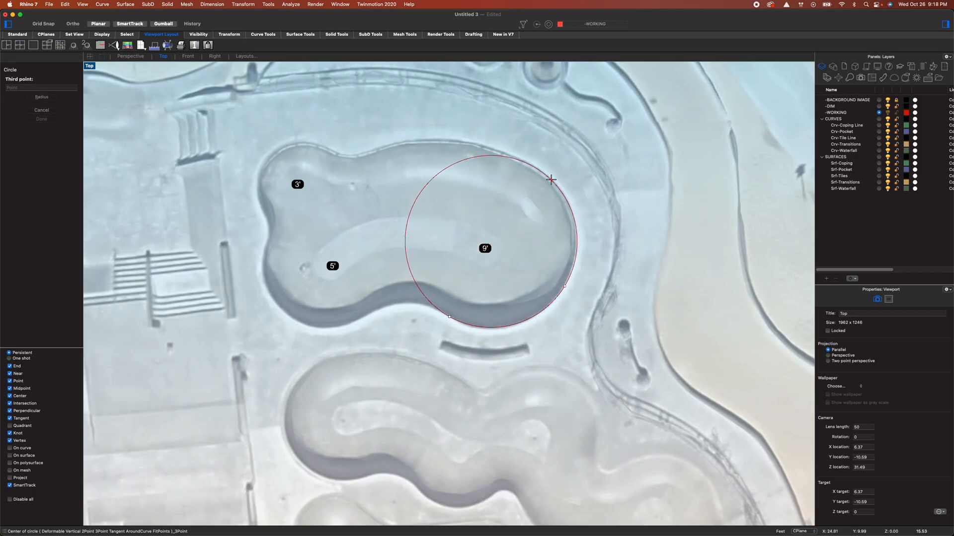
pyautogui.click(551, 179)
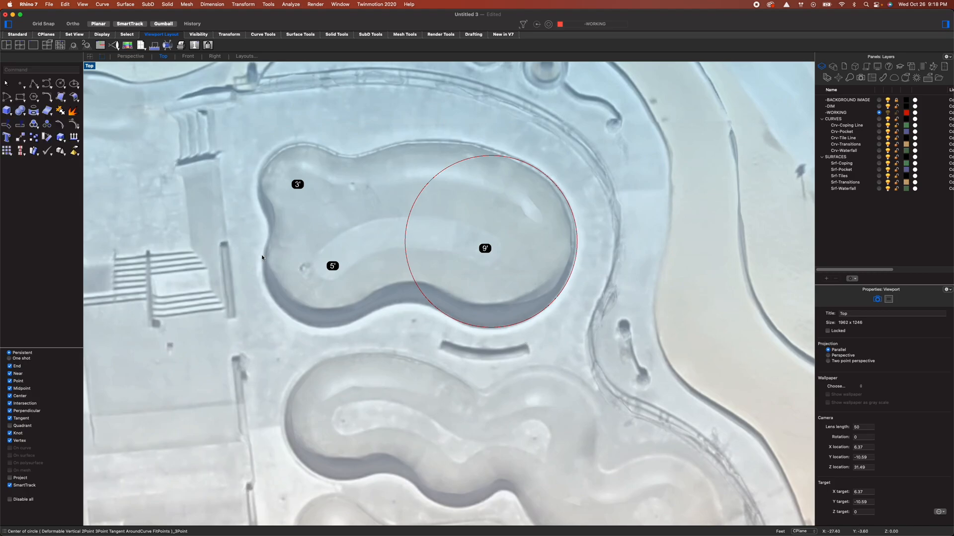
# Draw a three-point circle along the outer edge of the 5' lobe
pyautogui.press('Return')
pyautogui.click(267, 240)
pyautogui.click(280, 308)
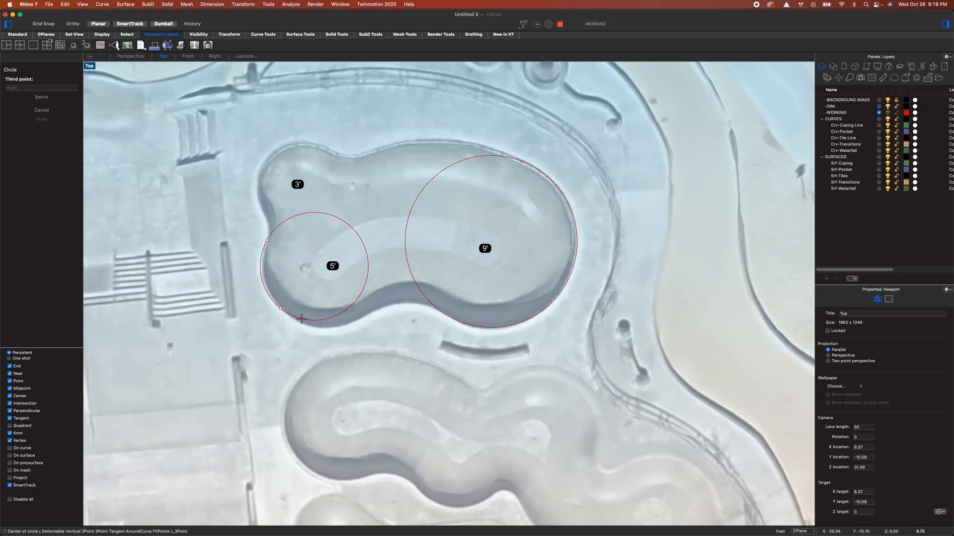
pyautogui.click(339, 326)
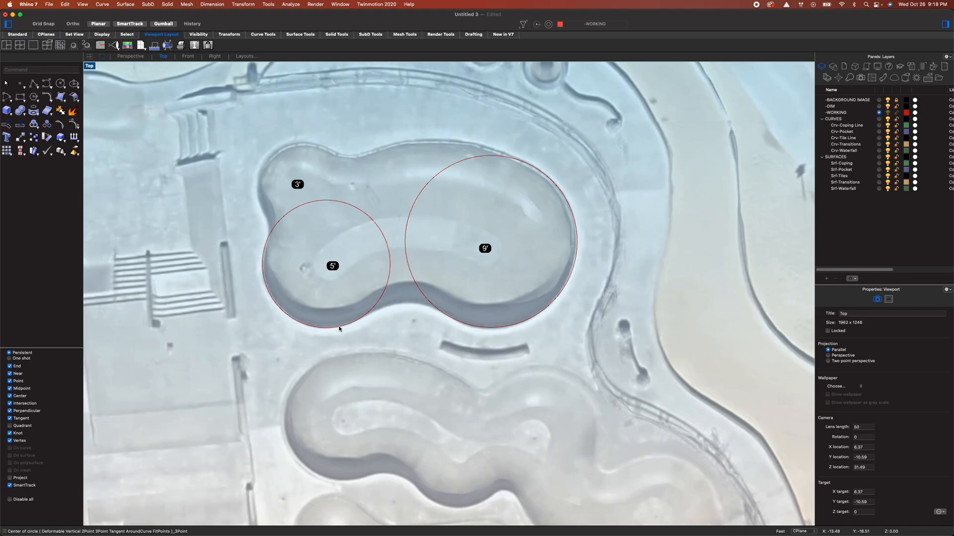
# Nudge the 5' lobe's circle slightly right and up in 0.1 ft increments to match the bowl edge, and deselect it
pyautogui.click(383, 294)
pyautogui.hotkey('alt', 'Right')
pyautogui.hotkey('alt', 'Right')
pyautogui.hotkey('alt', 'Right')
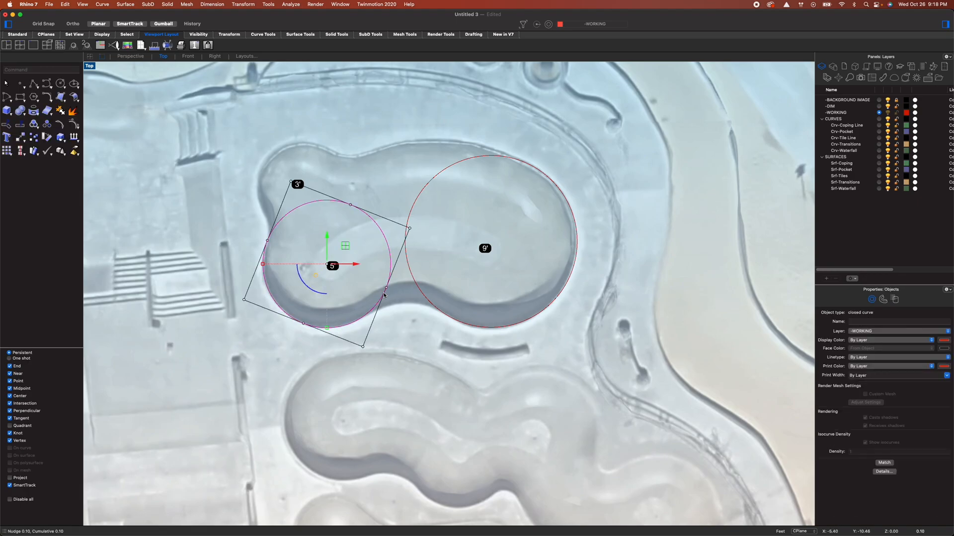
pyautogui.hotkey('alt', 'Up')
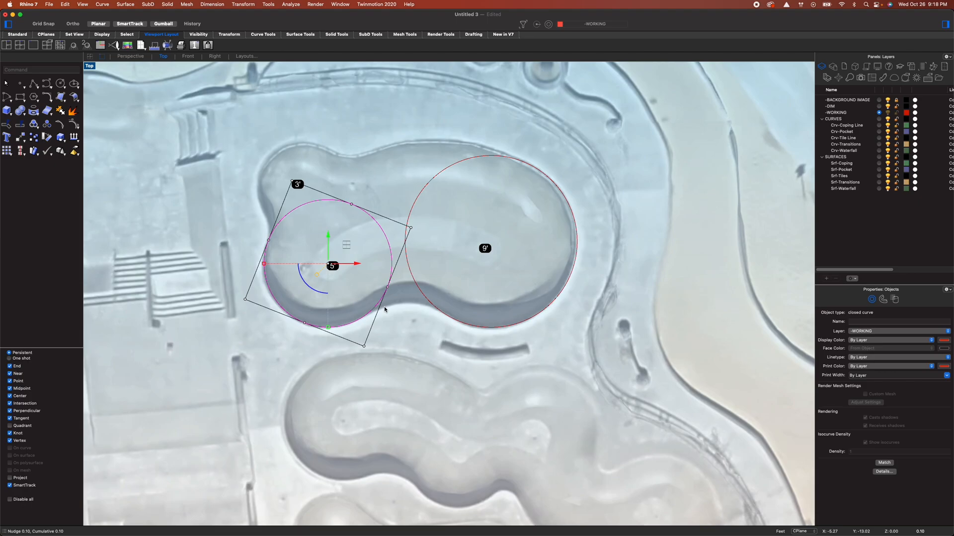
pyautogui.click(275, 160)
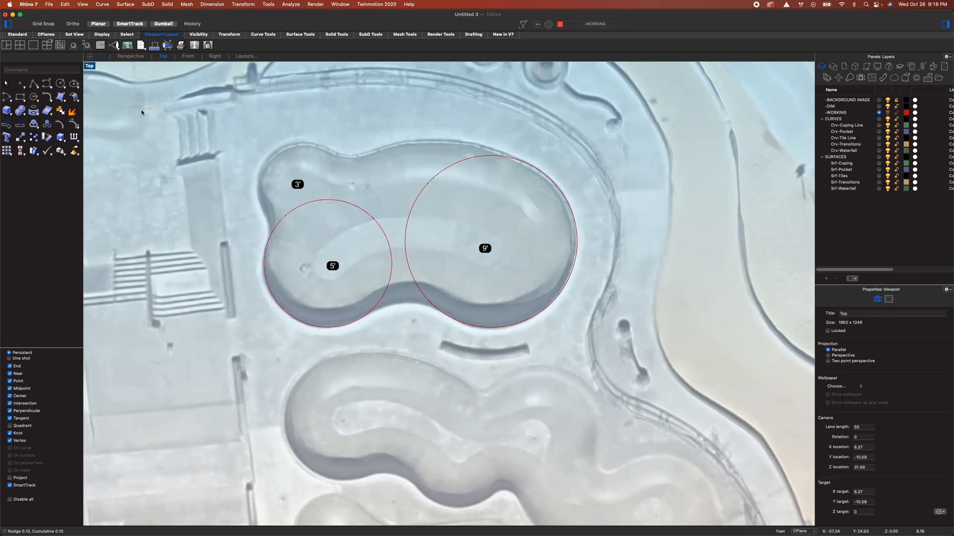
# Draw a three-point circle of about 8.5 ft radius along the outer edge of the 3' lobe
pyautogui.rightClick(283, 194)
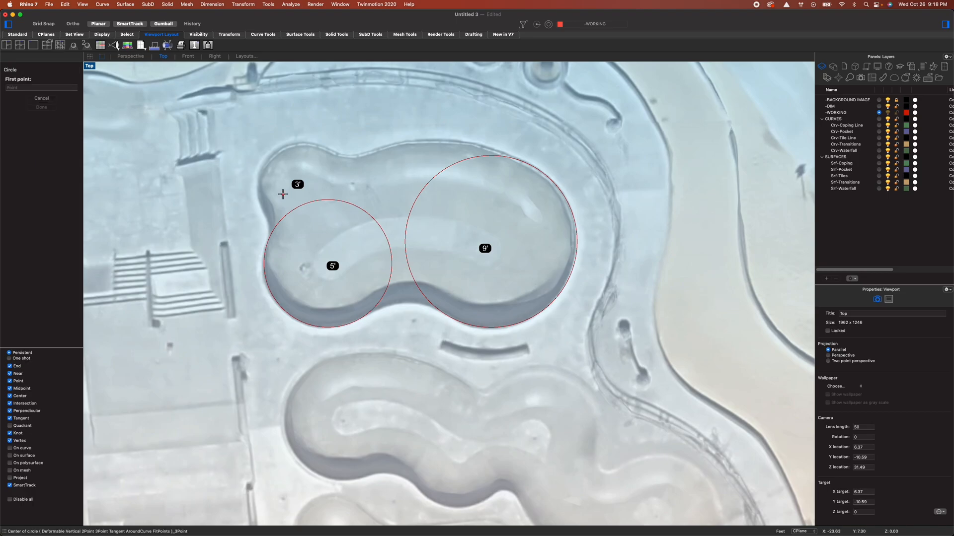
pyautogui.click(261, 209)
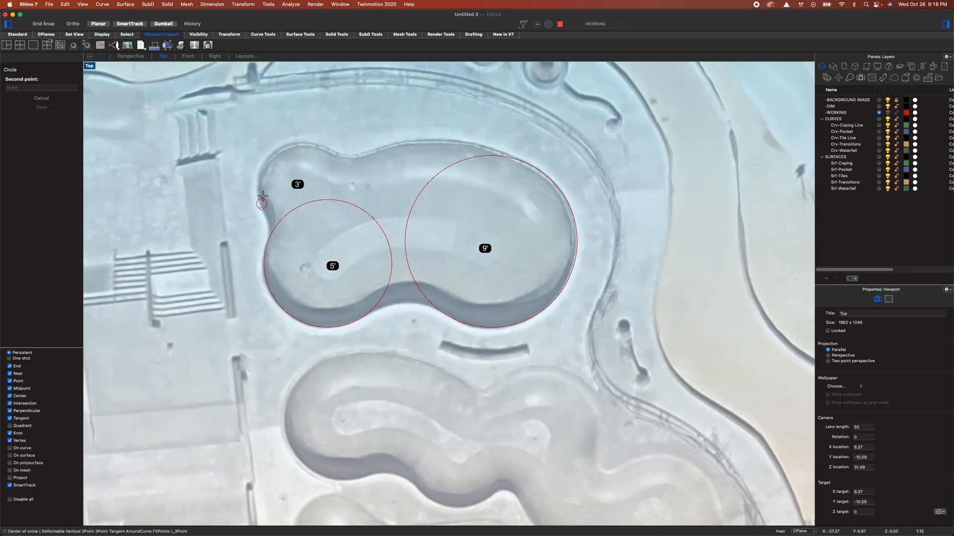
pyautogui.click(274, 152)
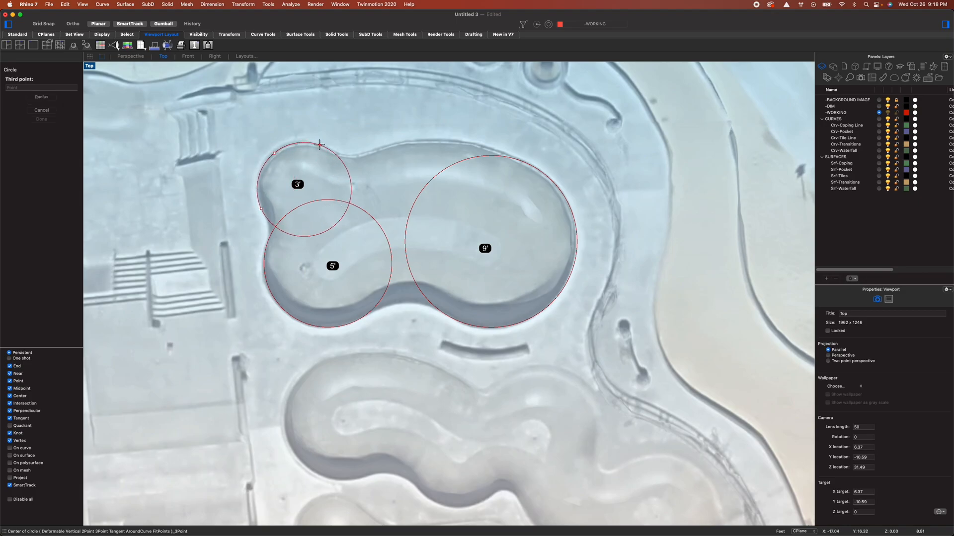
pyautogui.click(317, 147)
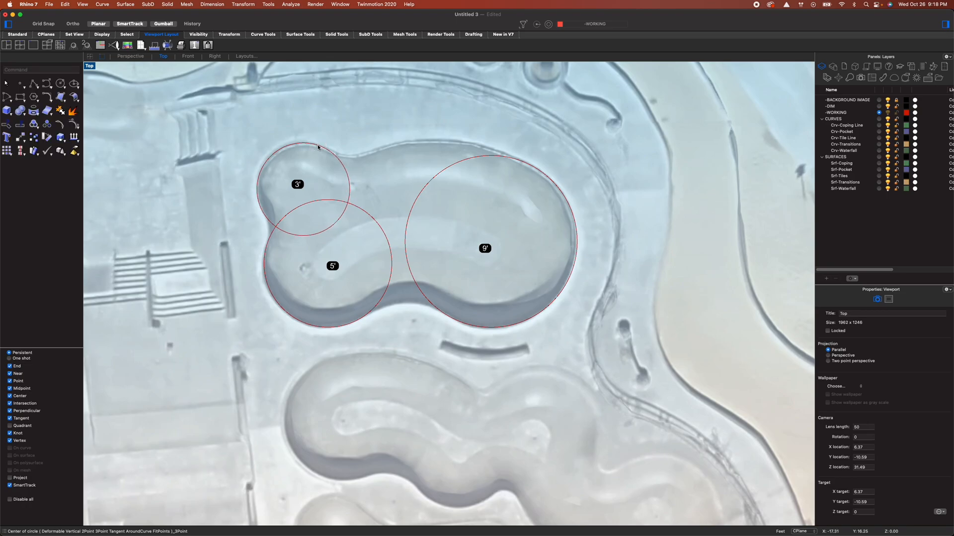
# Nudge the 3' lobe's circle 0.2 ft to the right to match the bowl edge, and deselect it
pyautogui.click(333, 158)
pyautogui.hotkey('alt', 'Right')
pyautogui.hotkey('alt', 'Right')
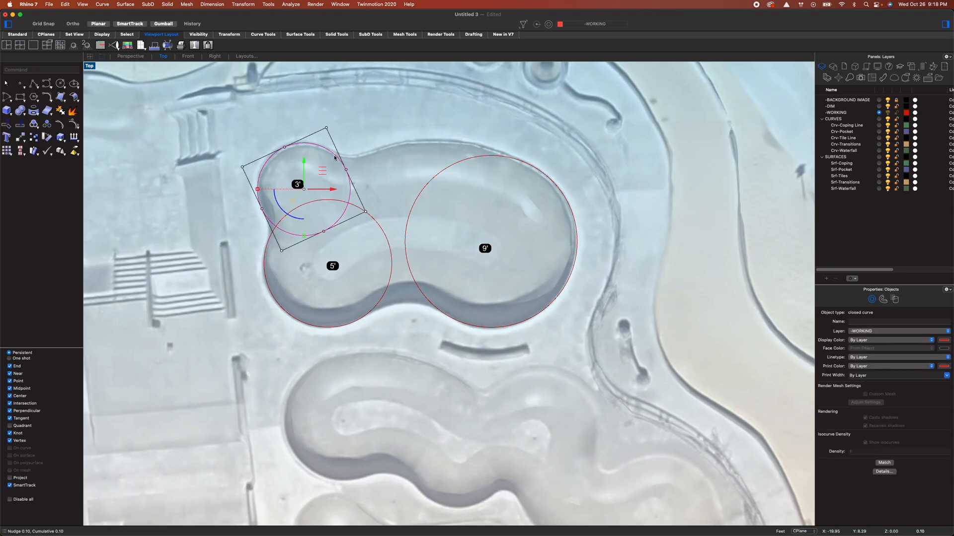
pyautogui.click(381, 160)
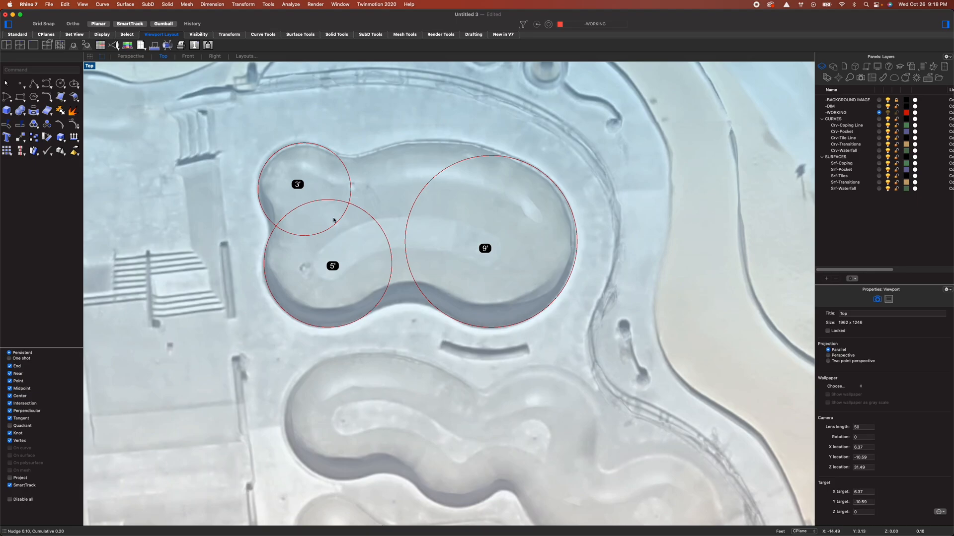
# Set the radius of the 9' lobe's circle to 15.5 ft with ModifyRadius
pyautogui.click(410, 221)
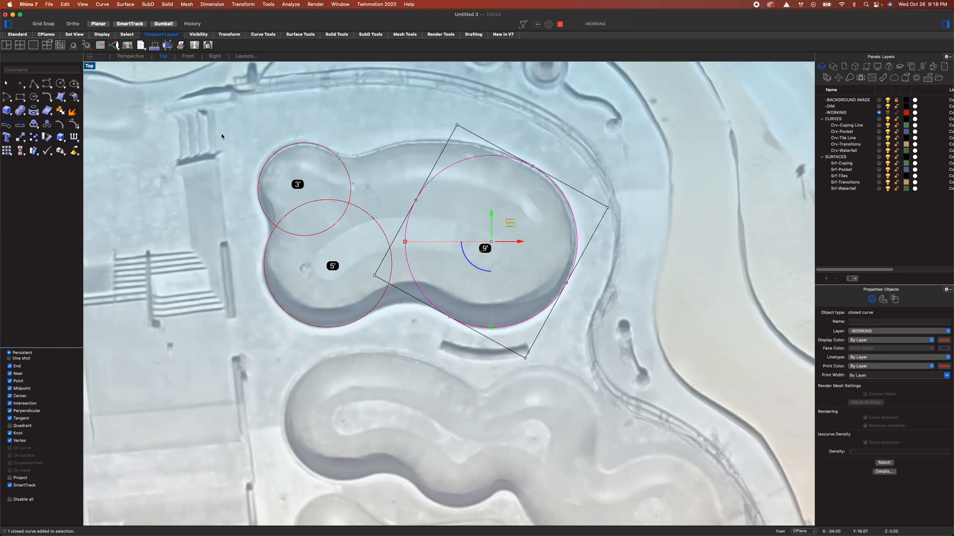
pyautogui.write('Modifyr')
pyautogui.press('Return')
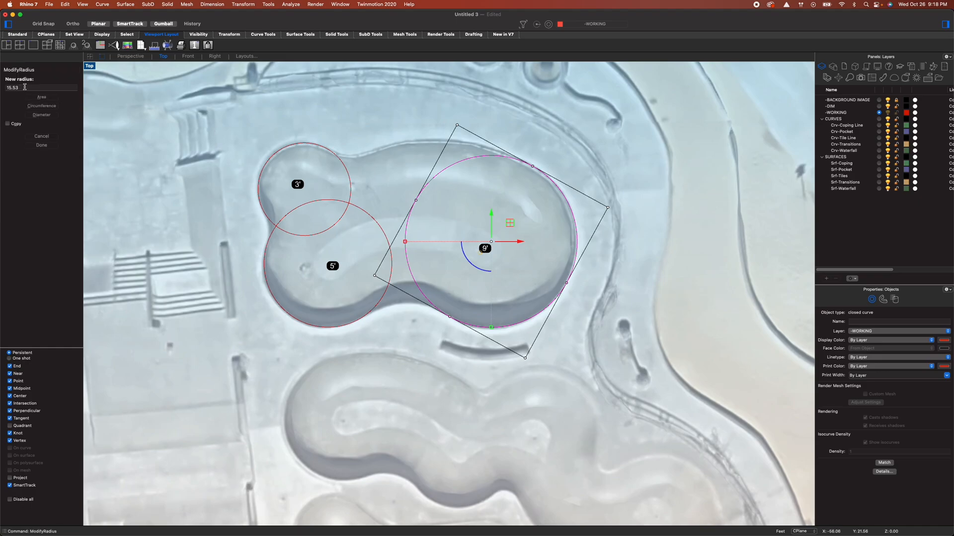
pyautogui.moveTo(23, 88); pyautogui.dragTo(2, 88)
pyautogui.write('15.5')
pyautogui.press('Return')
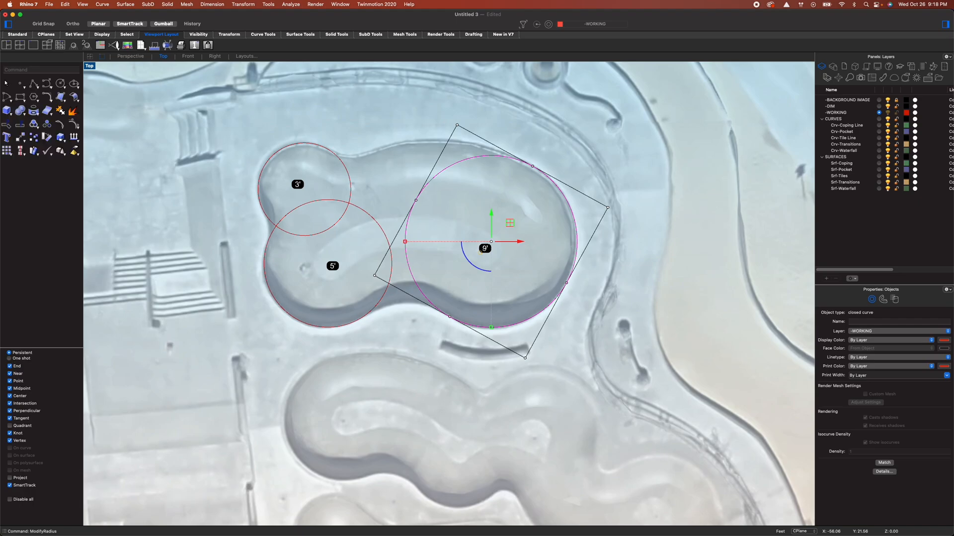
# Set the radius of the 5' lobe's circle to 11.5 ft with ModifyRadius
pyautogui.click(364, 210)
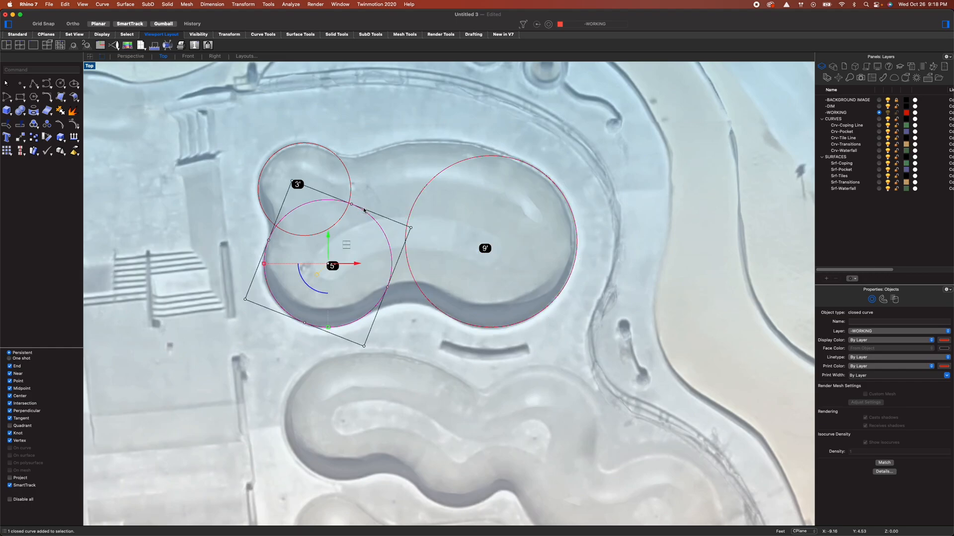
pyautogui.press('Return')
pyautogui.click(14, 88)
pyautogui.doubleClick(14, 88)
pyautogui.write('11.5')
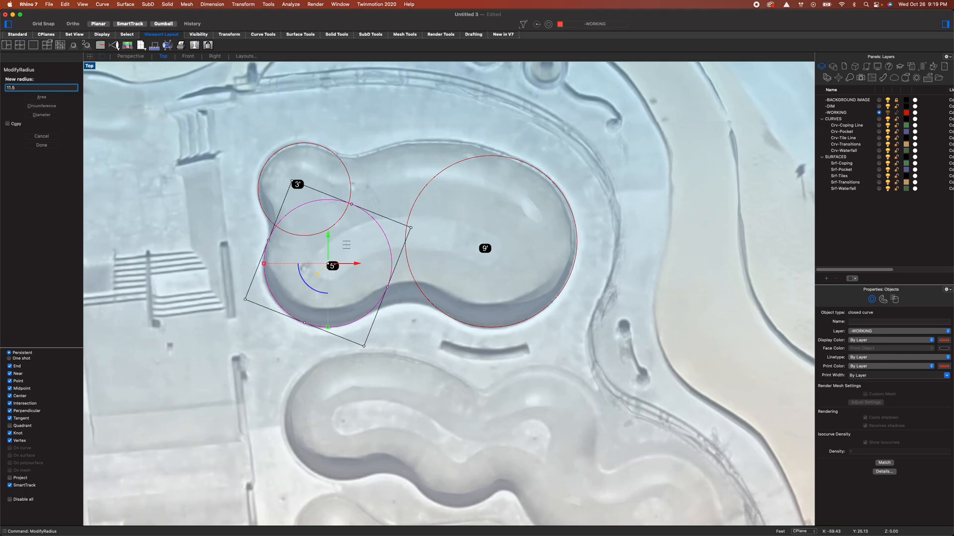
pyautogui.press('Return')
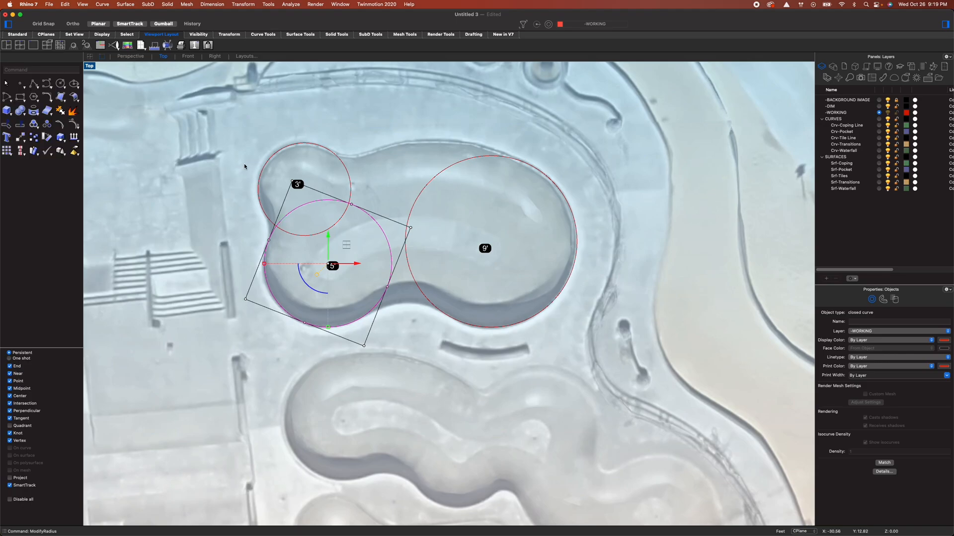
# Set the radius of the 3' lobe's circle to 8.5 ft and deselect it
pyautogui.click(351, 183)
pyautogui.press('Return')
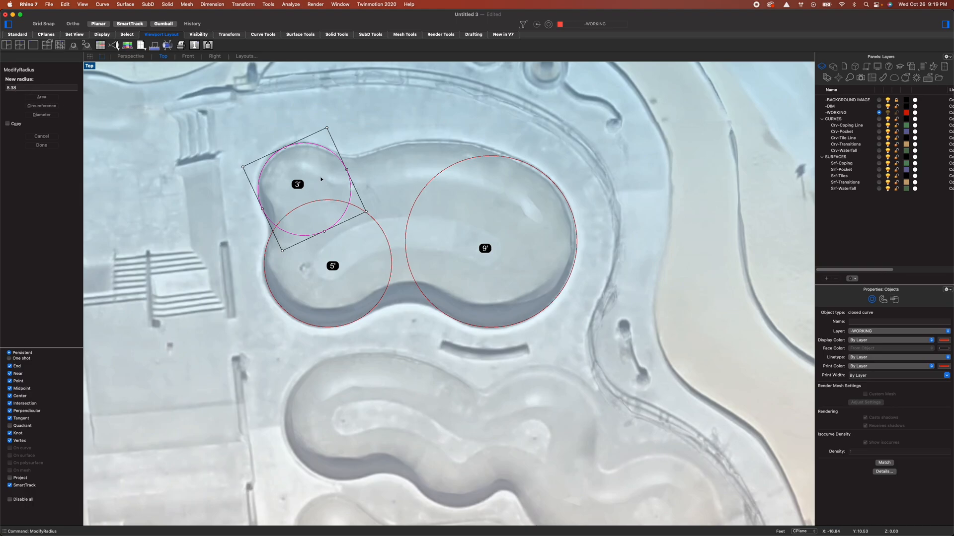
pyautogui.doubleClick(24, 87)
pyautogui.write('8.5')
pyautogui.press('Return')
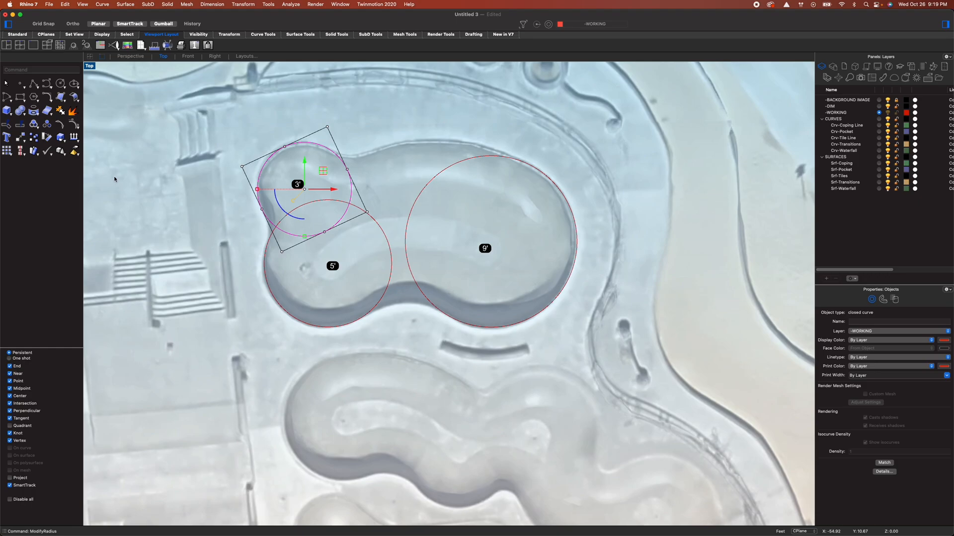
pyautogui.click(402, 172)
# Reduce the radius of the 3' lobe's circle to 8 ft with ModifyRadius
pyautogui.click(351, 185)
pyautogui.click(332, 170)
pyautogui.scroll(4, 321, 177)
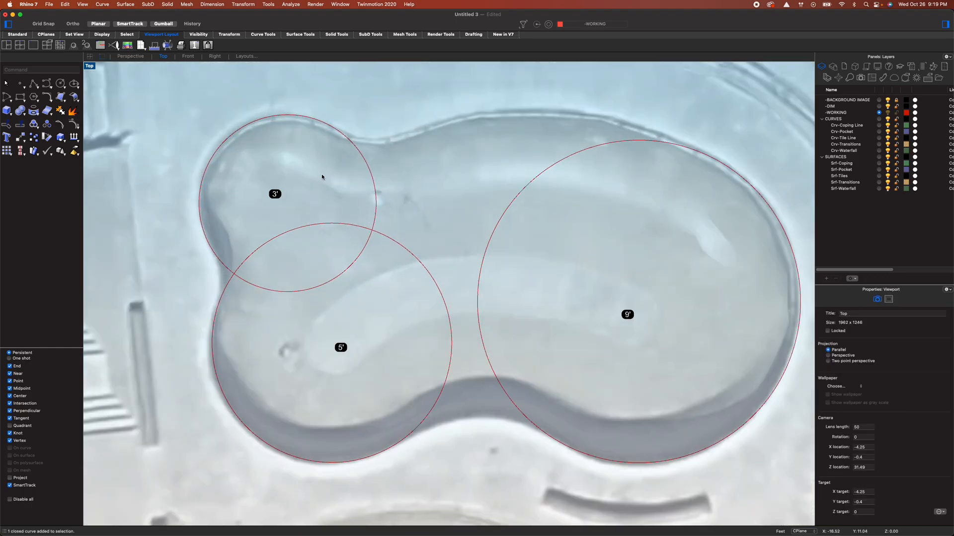
pyautogui.press('Return')
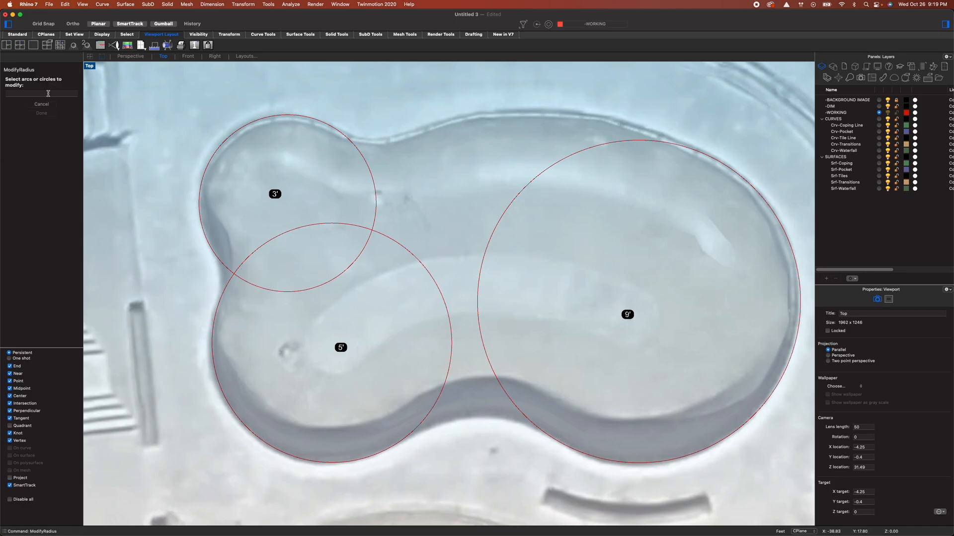
pyautogui.click(366, 164)
pyautogui.doubleClick(50, 89)
pyautogui.write('8')
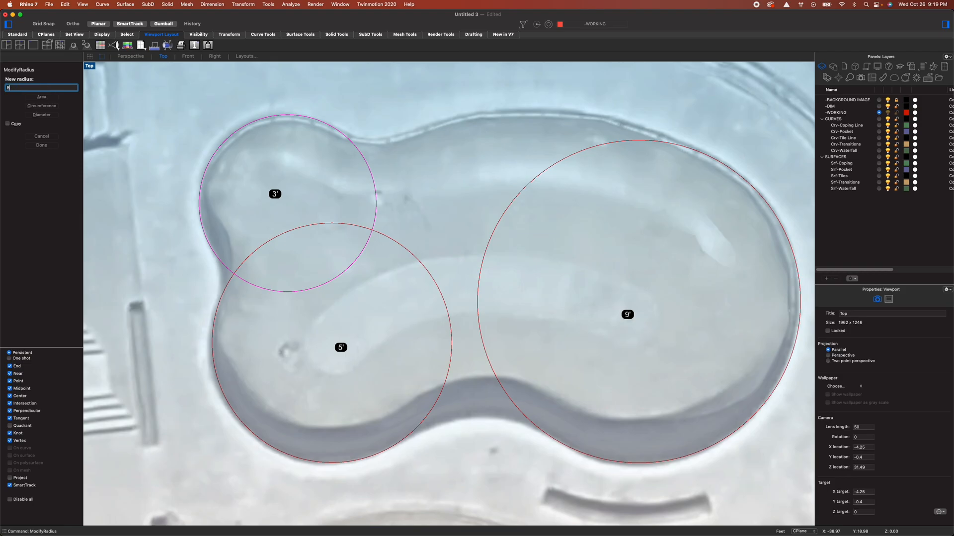
pyautogui.press('Return')
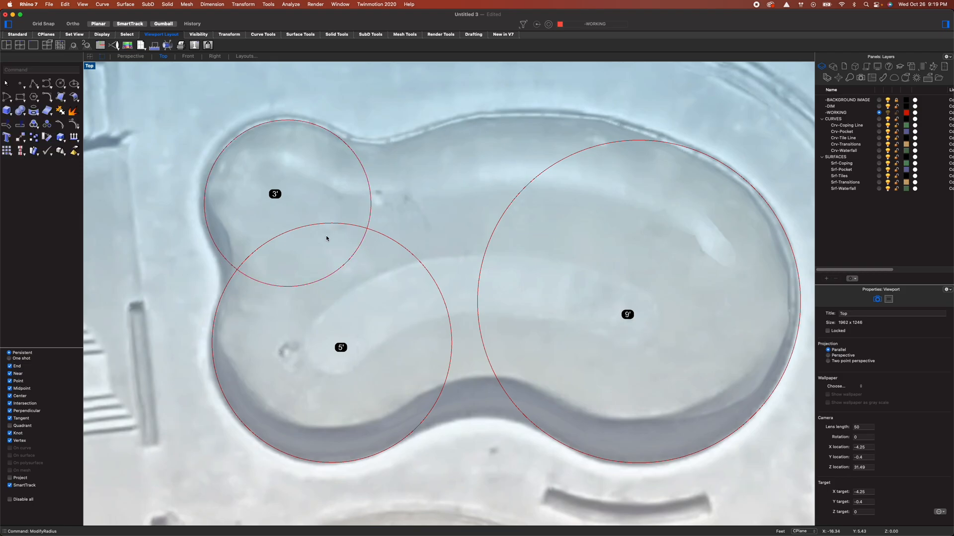
# Move the 3' lobe's circle slightly up and left to match the bowl's outer edge, and deselect it
pyautogui.click(372, 191)
pyautogui.moveTo(287, 203)
pyautogui.mouseDown()
pyautogui.moveTo(305, 183)
pyautogui.moveTo(296, 200)
pyautogui.moveTo(284, 199)
pyautogui.mouseUp()
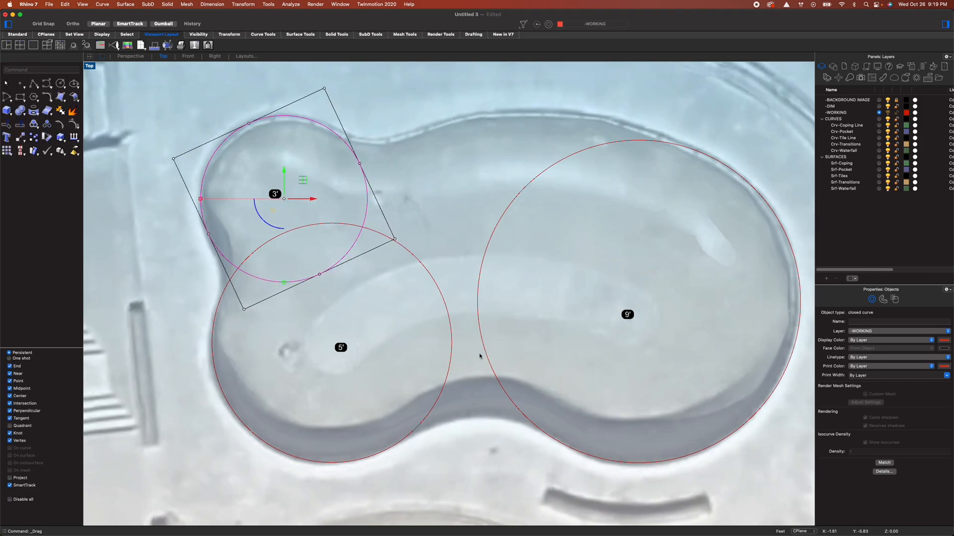
pyautogui.click(409, 232)
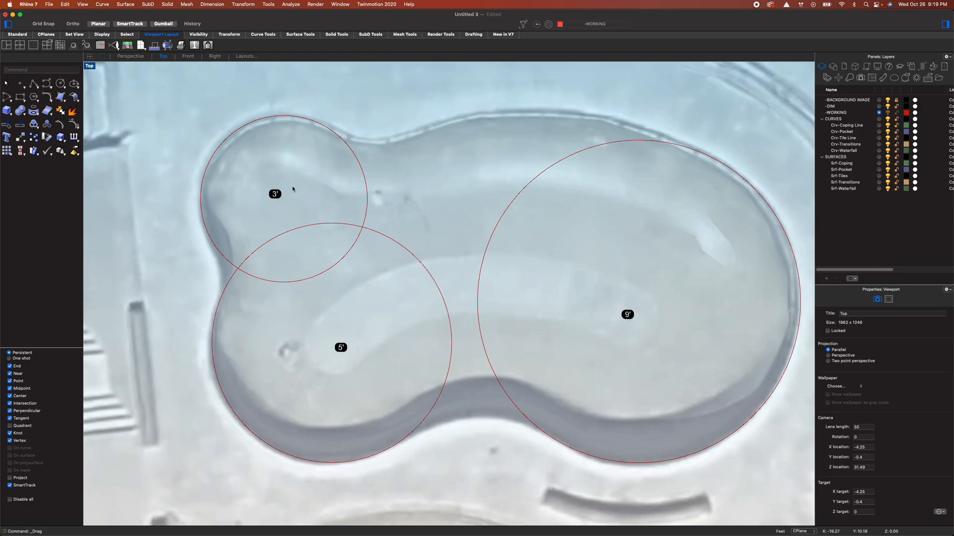
pyautogui.scroll(-3, 293, 187)
pyautogui.click(332, 192)
pyautogui.click(368, 196)
pyautogui.moveTo(378, 223); pyautogui.dragTo(350, 185, button='right')
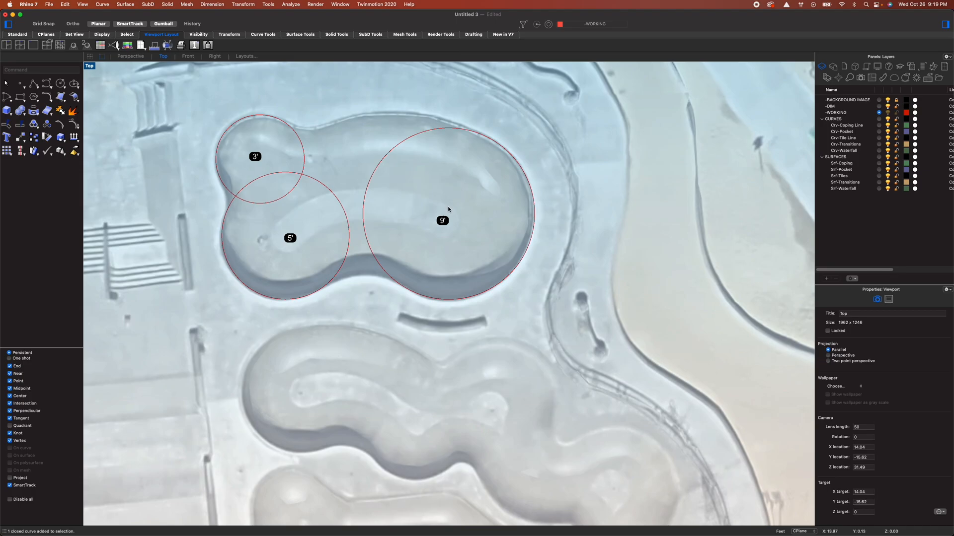
pyautogui.moveTo(337, 240); pyautogui.dragTo(356, 296, button='right')
pyautogui.scroll(4, 350, 276)
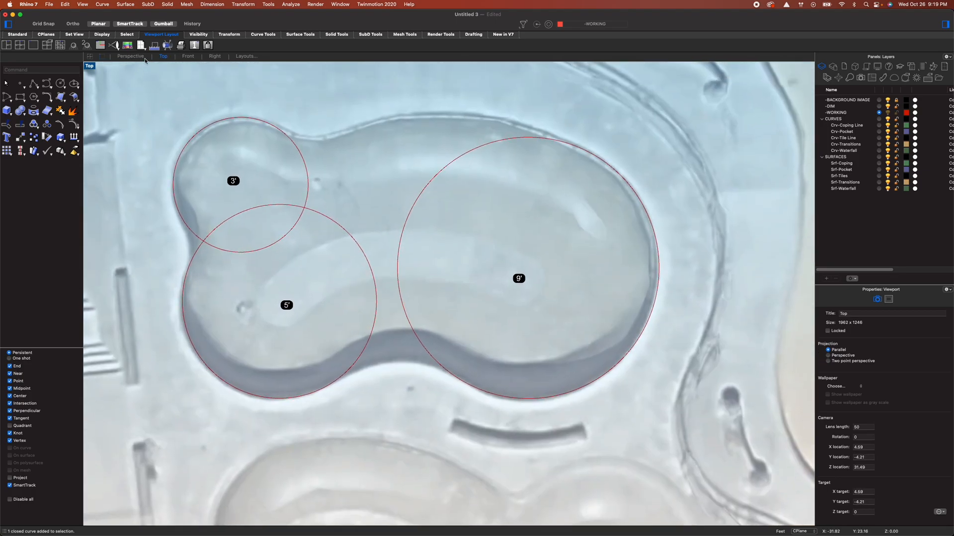
# Start an adjustable blend curve between the lower edges of the 5' and 9' circles and flip its end on the 5' circle
pyautogui.click(263, 34)
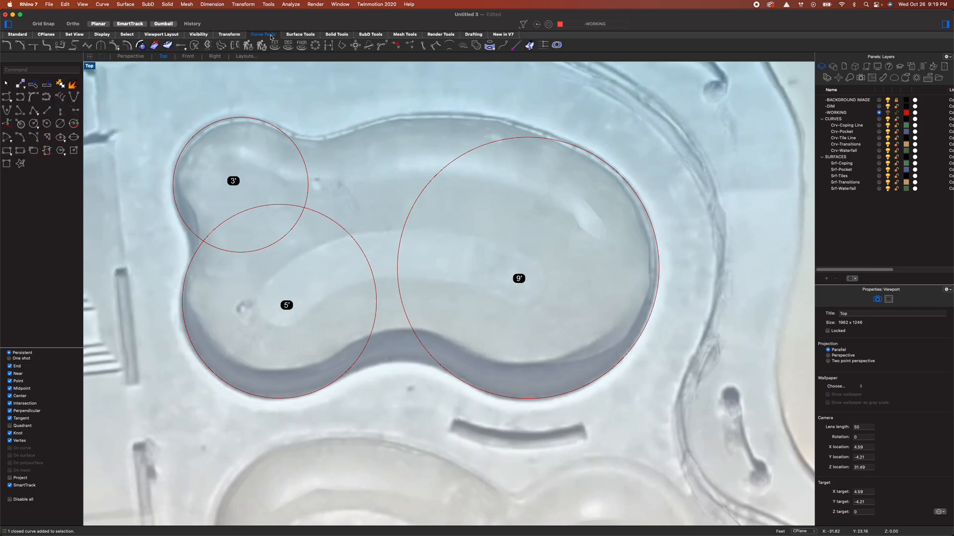
pyautogui.click(58, 46)
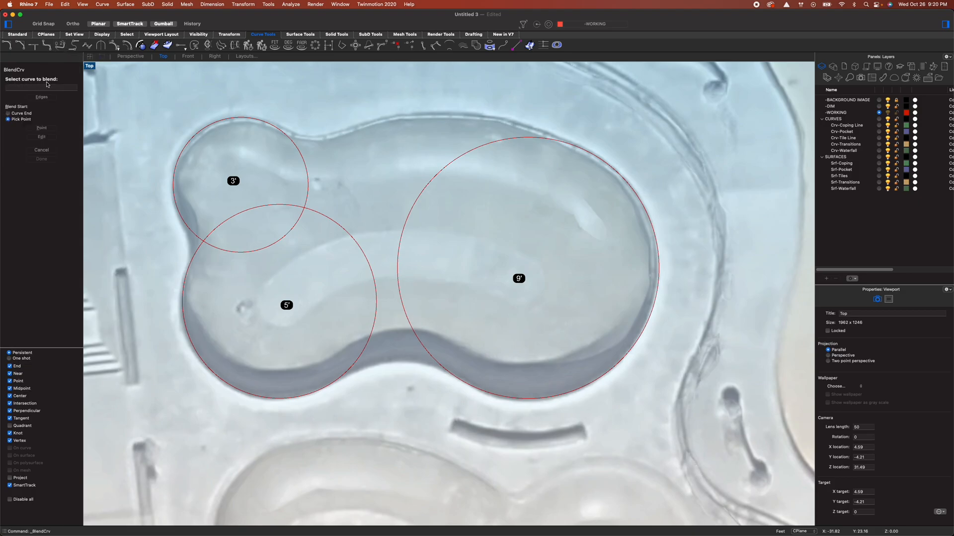
pyautogui.click(321, 391)
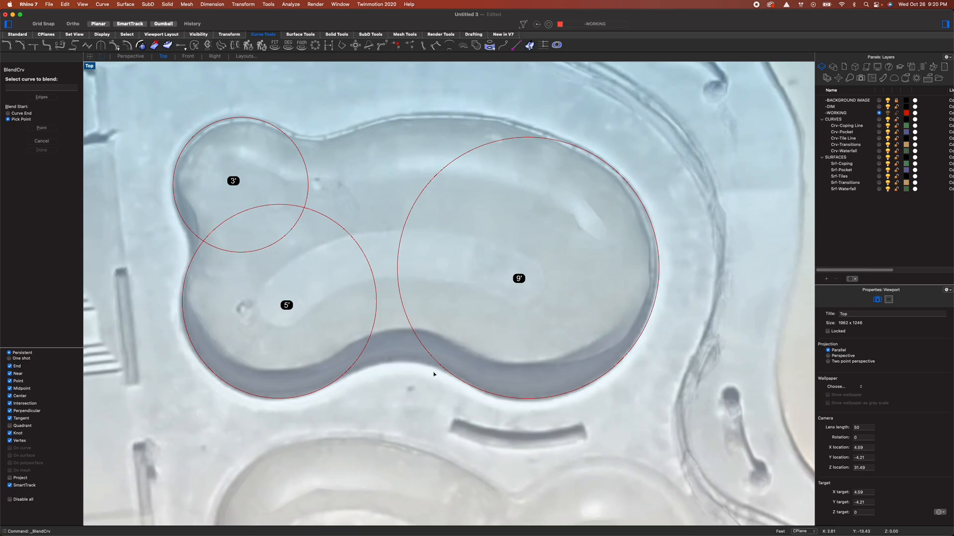
pyautogui.click(468, 386)
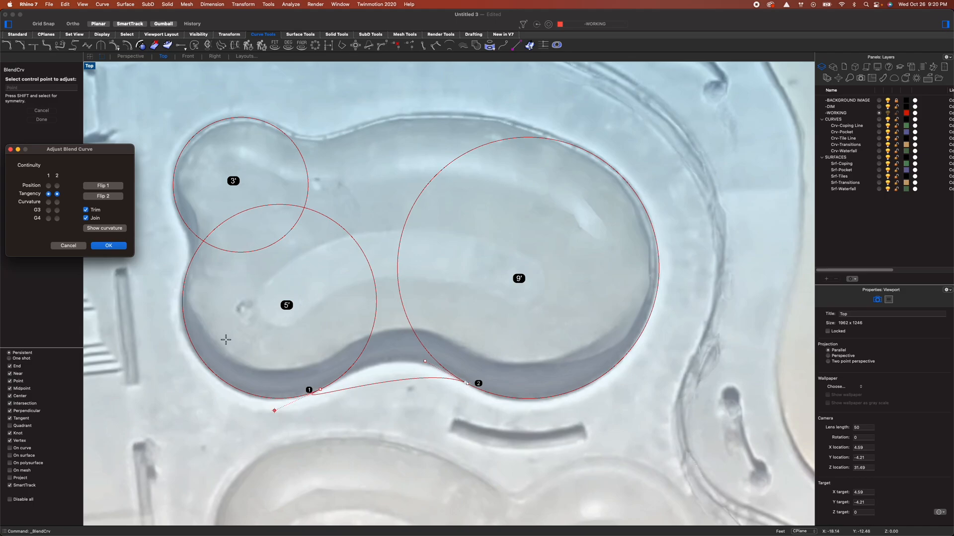
pyautogui.moveTo(82, 149); pyautogui.dragTo(156, 243)
pyautogui.click(177, 280)
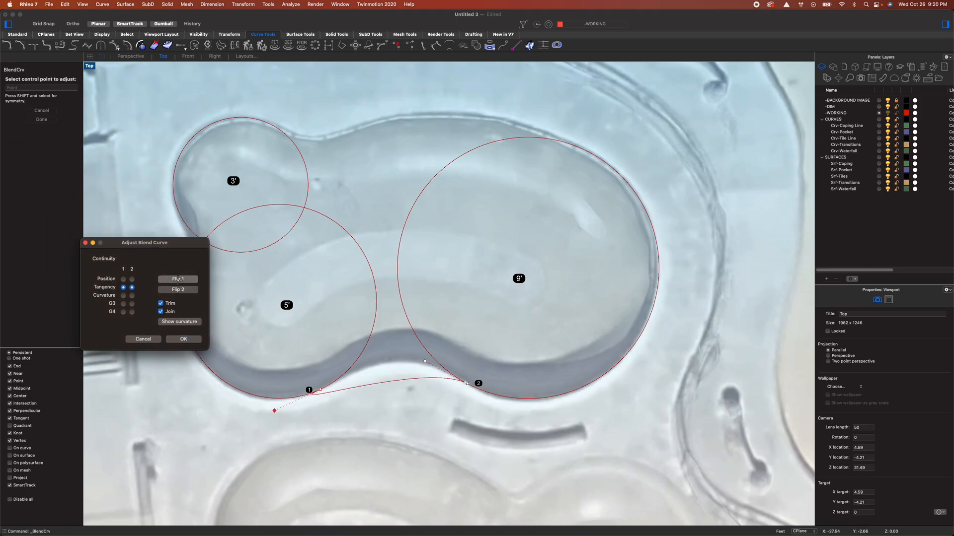
# Compare curvature and tangency continuity on the lower blend, and accept it with curvature at both ends, without trimming or joining
pyautogui.click(123, 296)
pyautogui.click(132, 296)
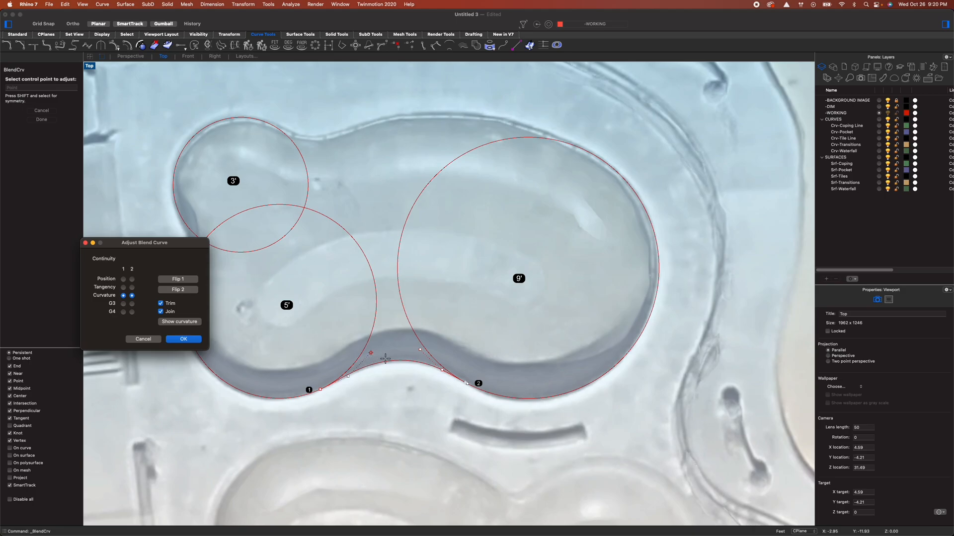
pyautogui.click(124, 288)
pyautogui.click(131, 287)
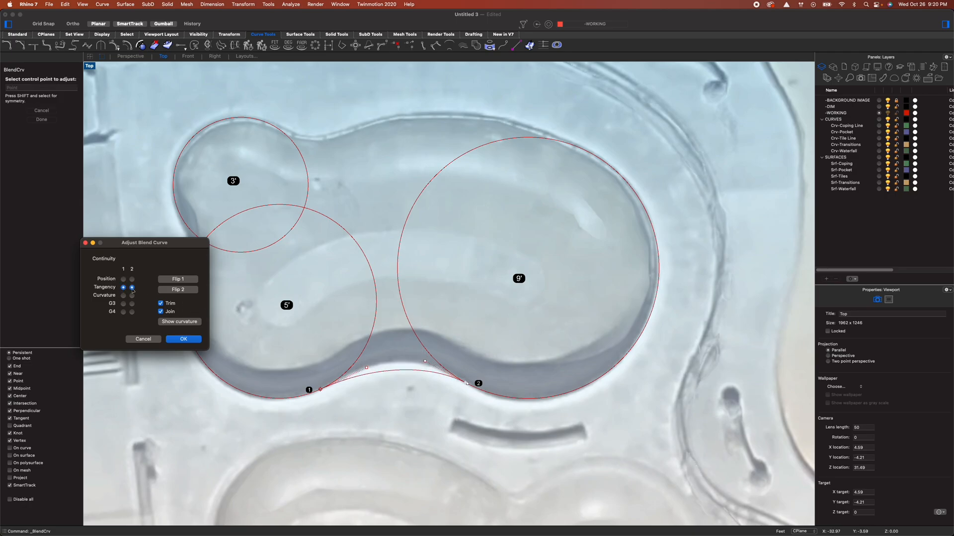
pyautogui.click(123, 295)
pyautogui.click(131, 296)
pyautogui.click(180, 340)
# Blend the upper left of the 5' circle to the upper right of the 9' circle, flipping end 2 and using tangency at both ends
pyautogui.moveTo(413, 248); pyautogui.dragTo(413, 287, button='right')
pyautogui.rightClick(411, 284)
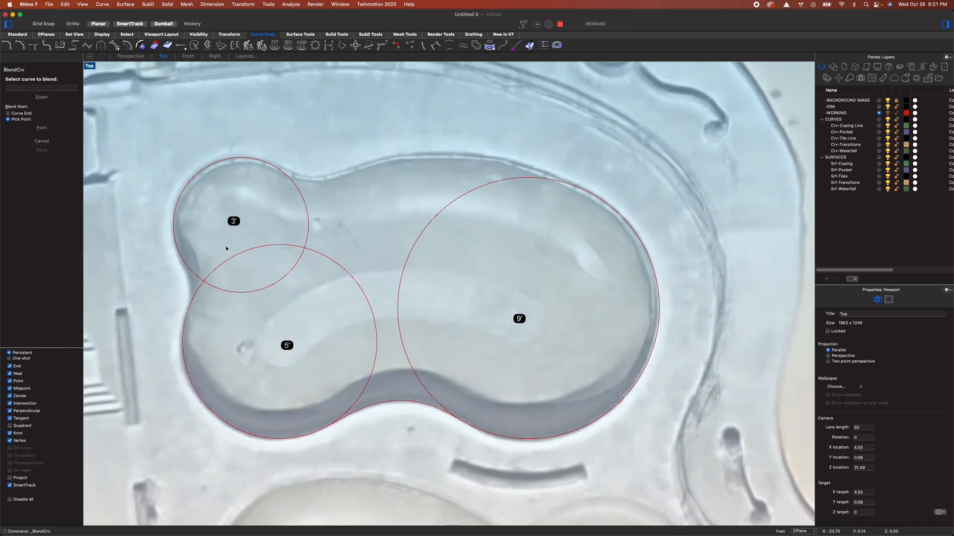
pyautogui.click(583, 190)
pyautogui.click(114, 218)
pyautogui.click(70, 223)
pyautogui.click(79, 224)
pyautogui.click(70, 216)
pyautogui.click(79, 216)
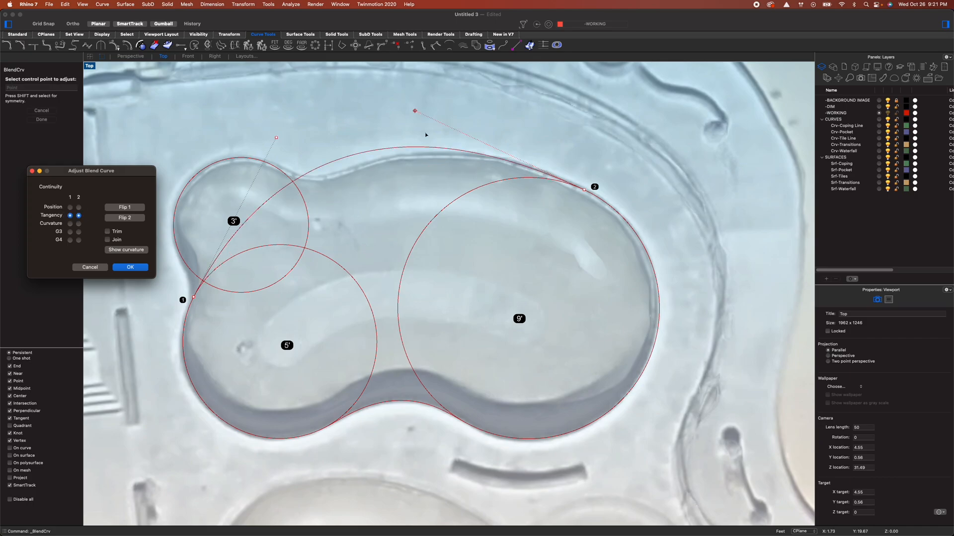
# Adjust both handles of the upper blend along their tangent directions until it follows the bowl's upper edge, and accept it without trimming or joining
pyautogui.keyDown('shift'); pyautogui.click(276, 137); pyautogui.keyUp('shift')
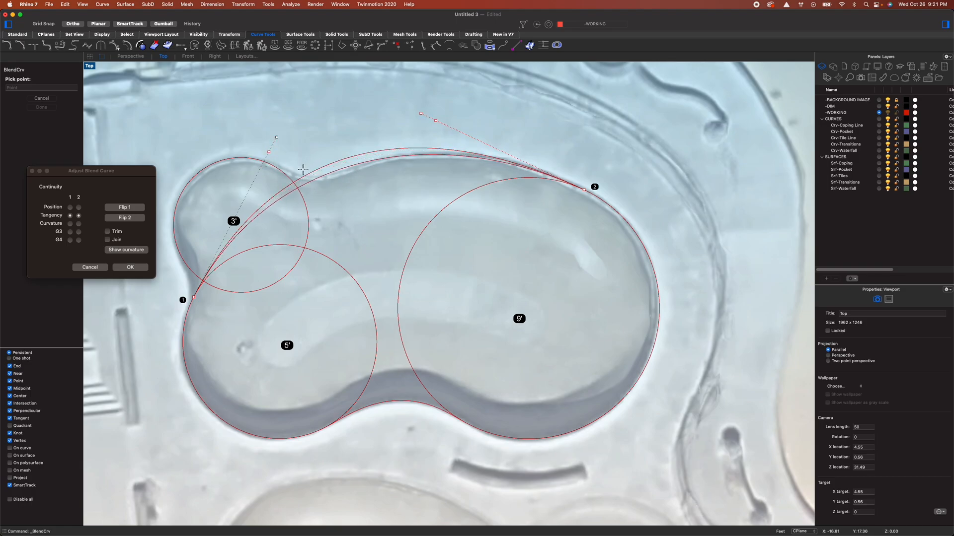
pyautogui.click(304, 172)
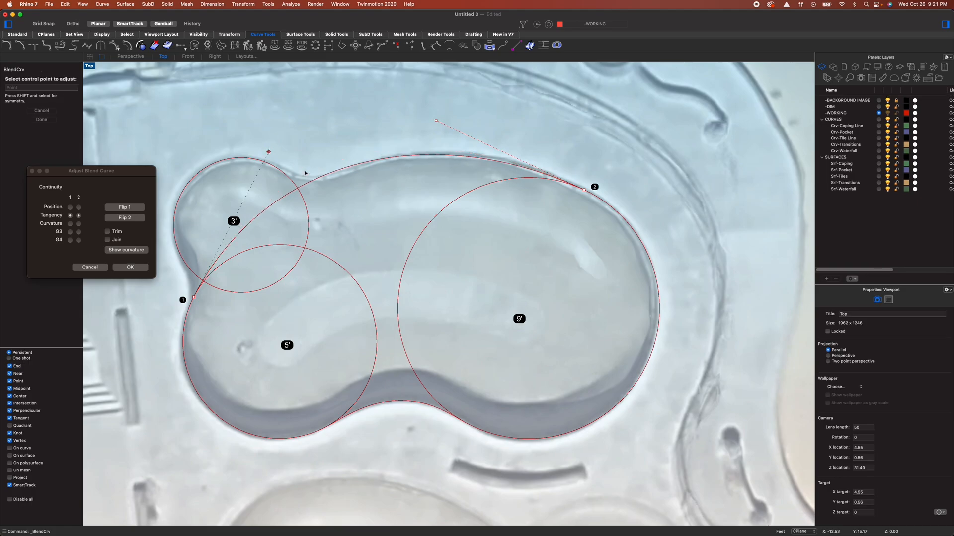
pyautogui.click(268, 152)
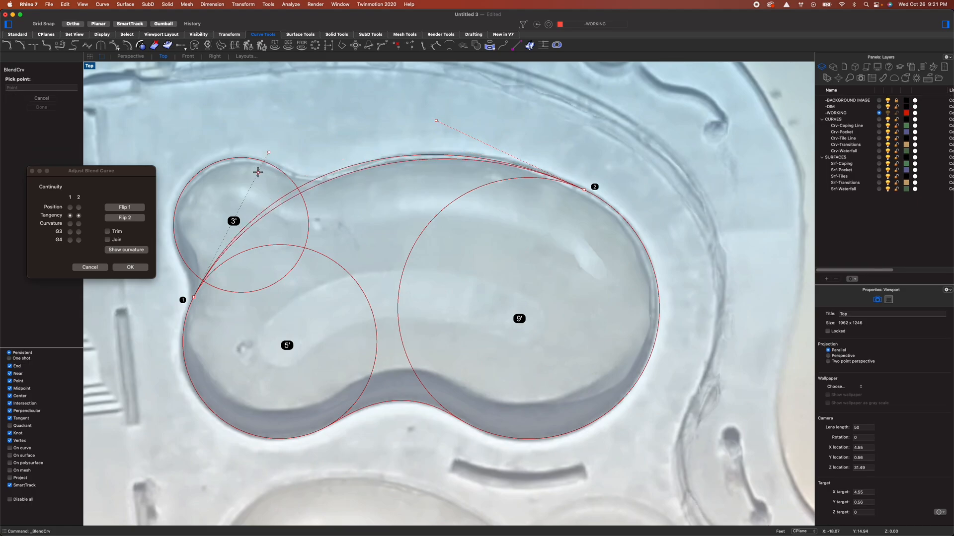
pyautogui.press('alt')
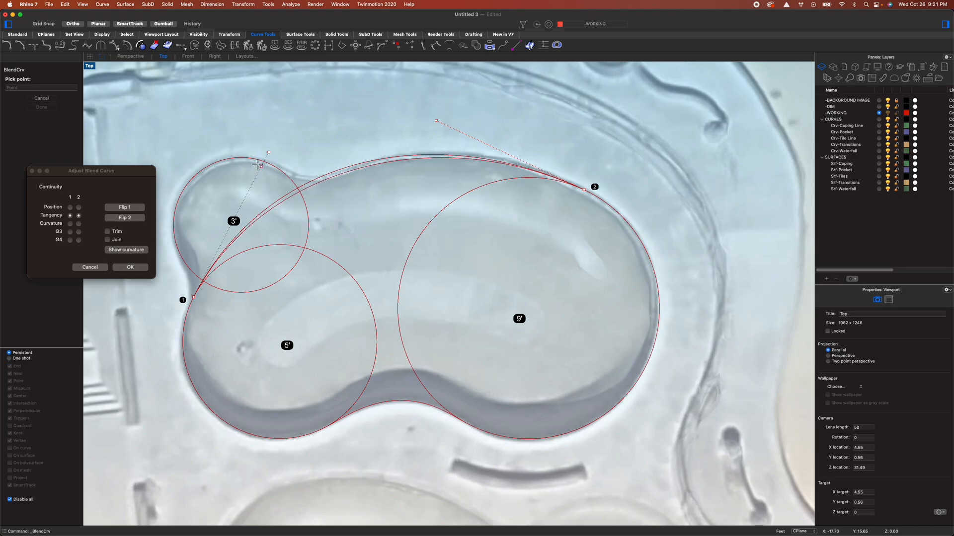
pyautogui.click(260, 167)
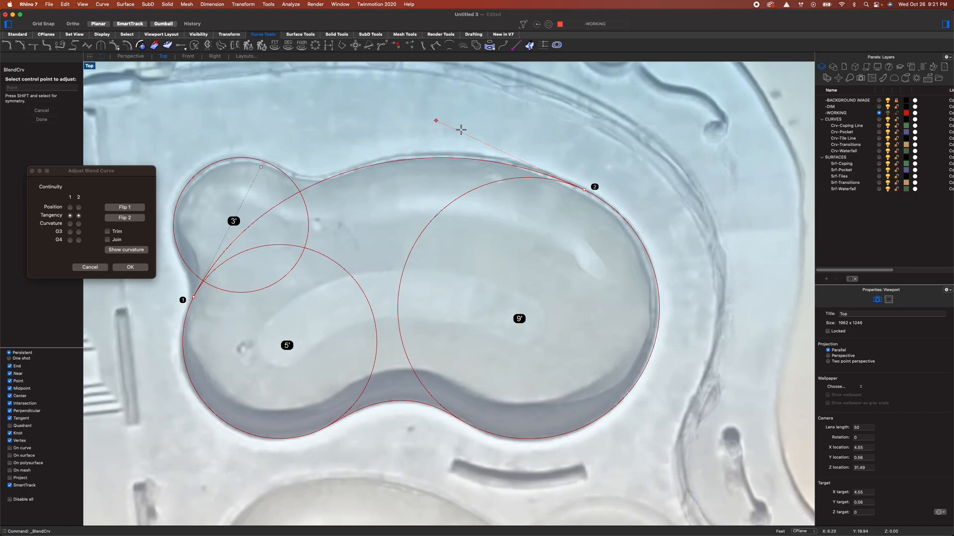
pyautogui.click(436, 121)
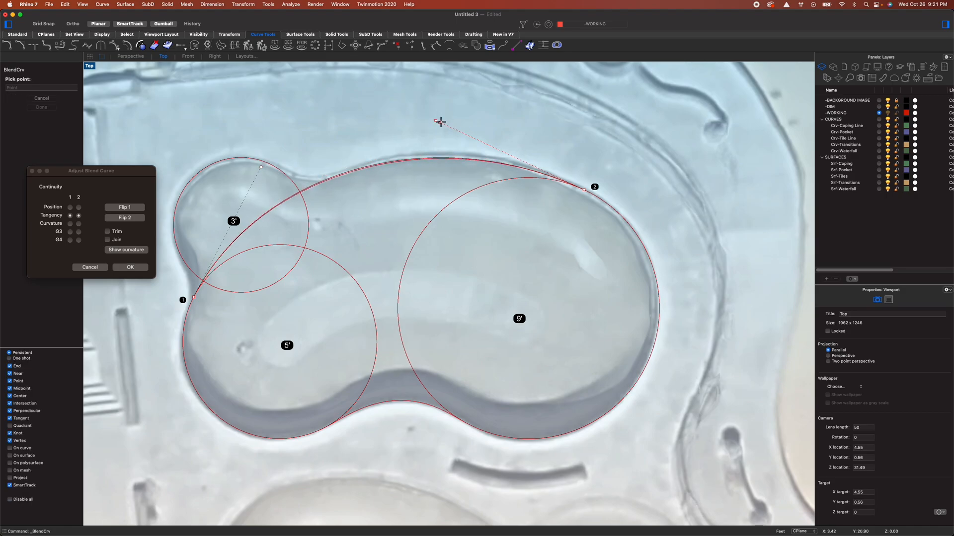
pyautogui.click(414, 110)
pyautogui.click(261, 167)
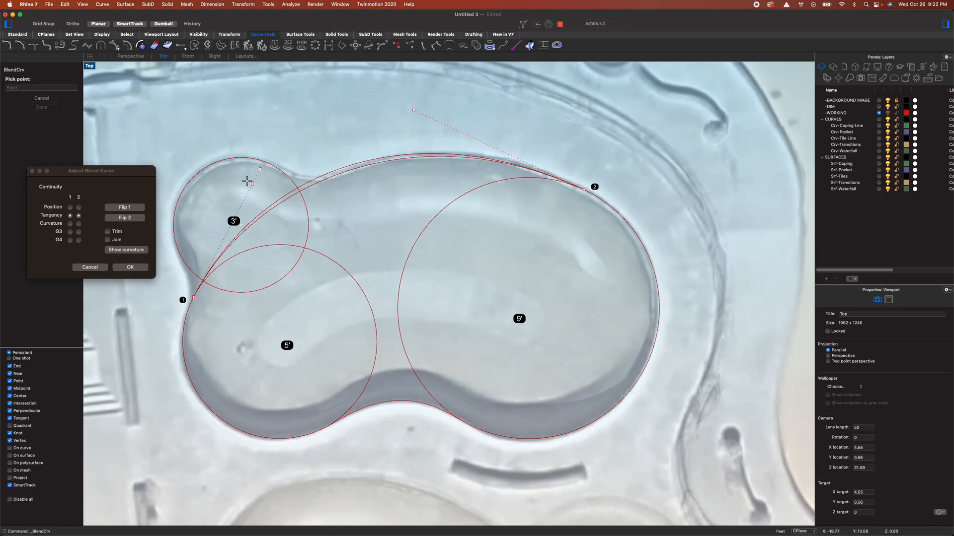
pyautogui.click(247, 184)
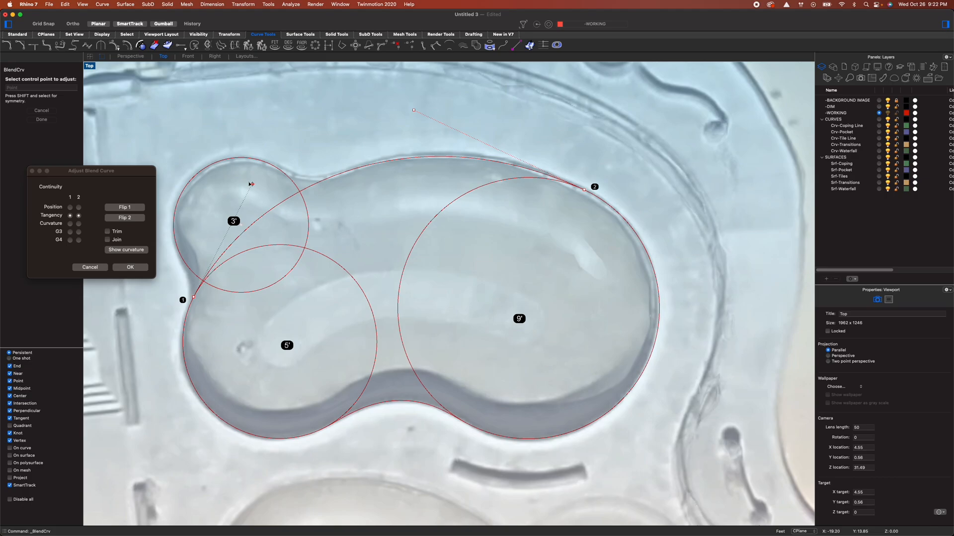
pyautogui.click(142, 269)
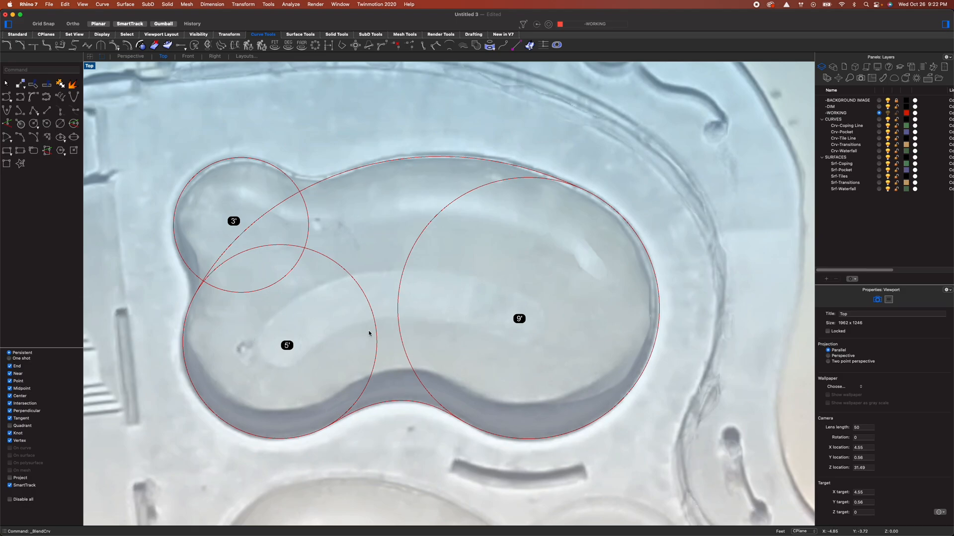
# Combine the 5' circle, the 9' circle and both blends into one closed outline with CurveBoolean, combining regions and deleting no input
pyautogui.moveTo(464, 131); pyautogui.dragTo(348, 430)
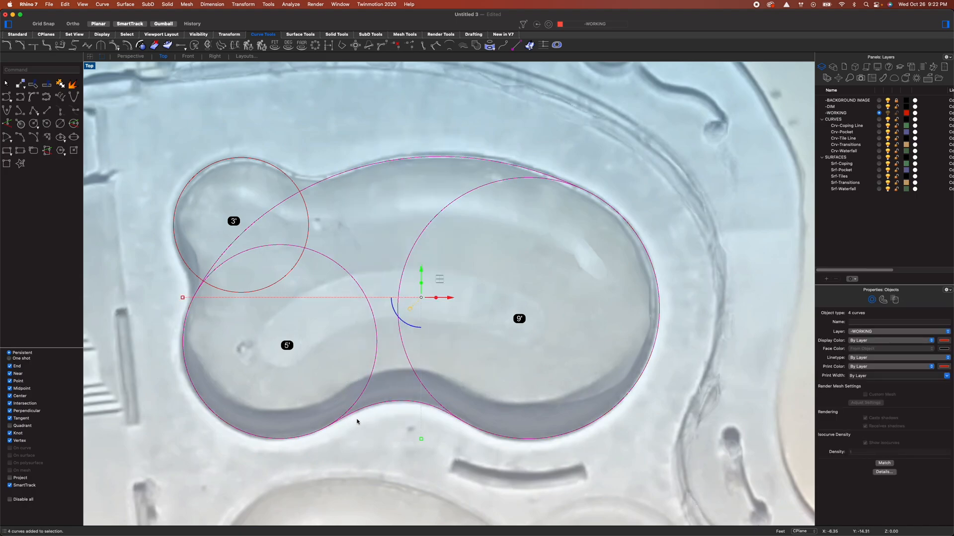
pyautogui.click(478, 48)
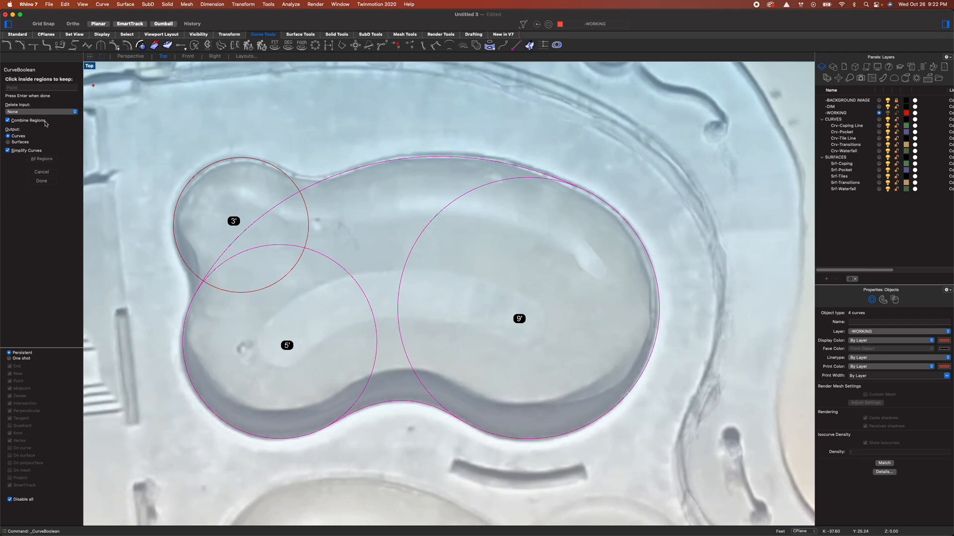
pyautogui.click(316, 292)
pyautogui.click(358, 238)
pyautogui.click(450, 248)
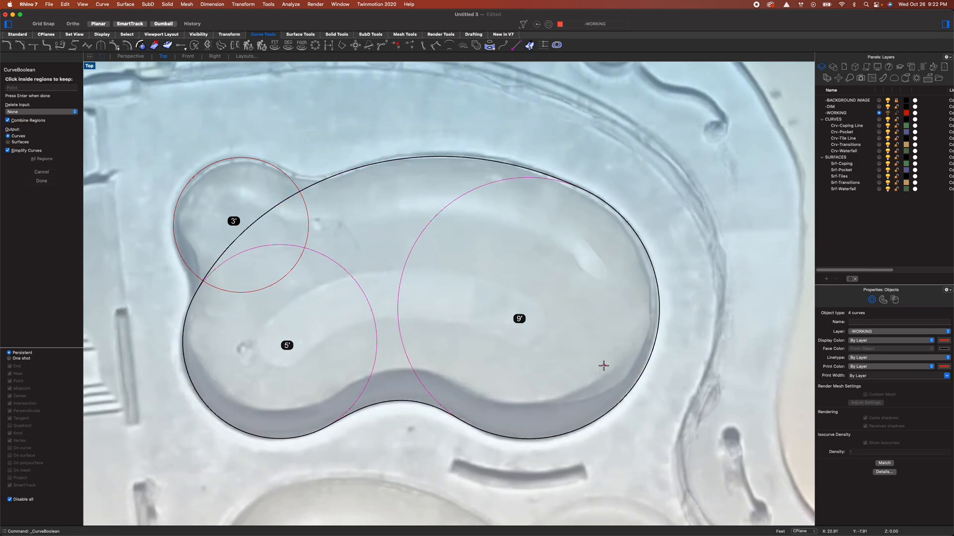
pyautogui.press('Return')
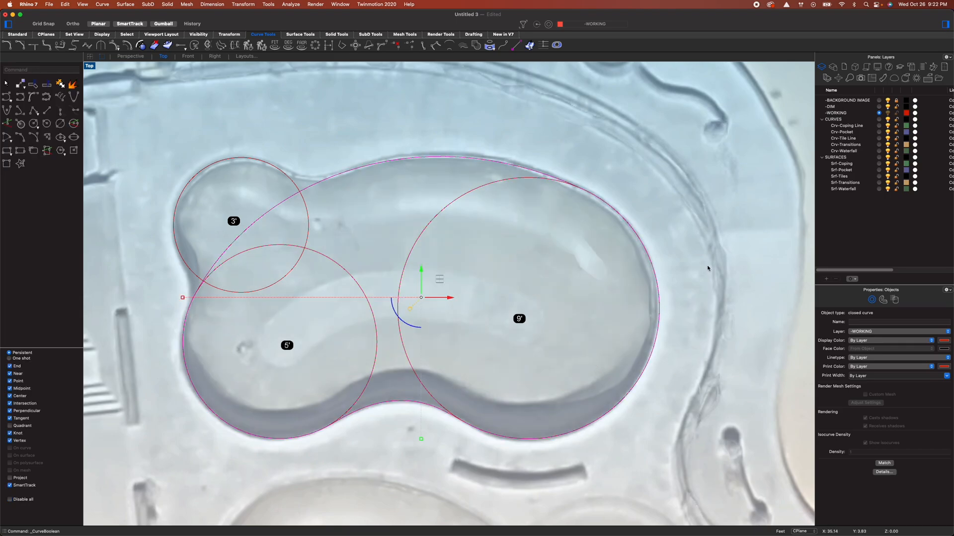
# Assign the closed outline to the Crv-Coping Line layer, make that layer current and hide the -WORKING layer to inspect the outline alone
pyautogui.click(863, 332)
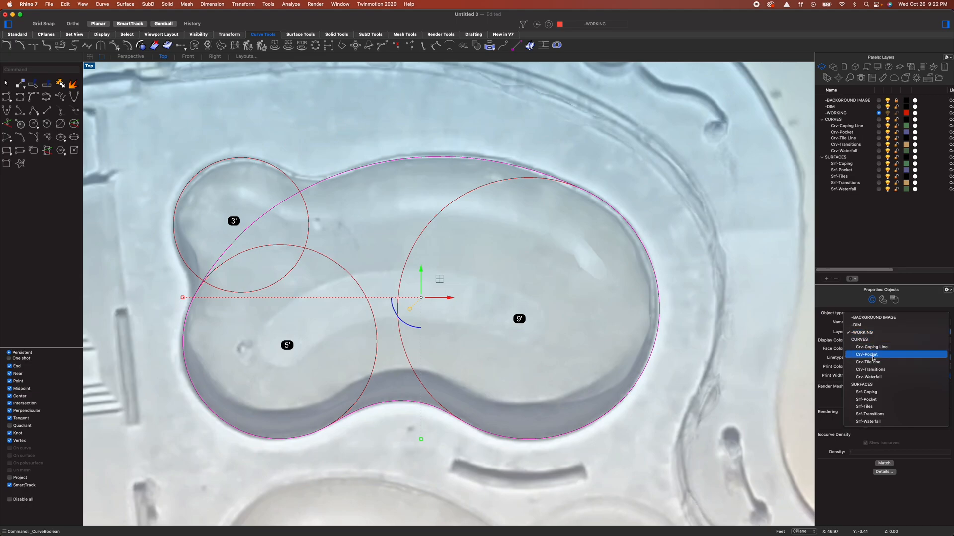
pyautogui.click(874, 348)
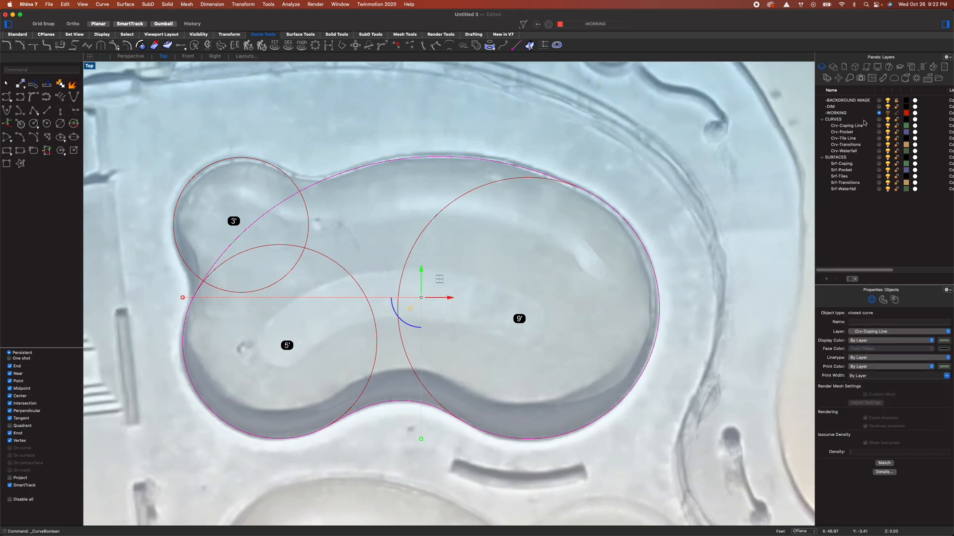
pyautogui.click(879, 126)
pyautogui.click(887, 113)
pyautogui.click(699, 113)
pyautogui.moveTo(569, 279); pyautogui.dragTo(610, 232, button='right')
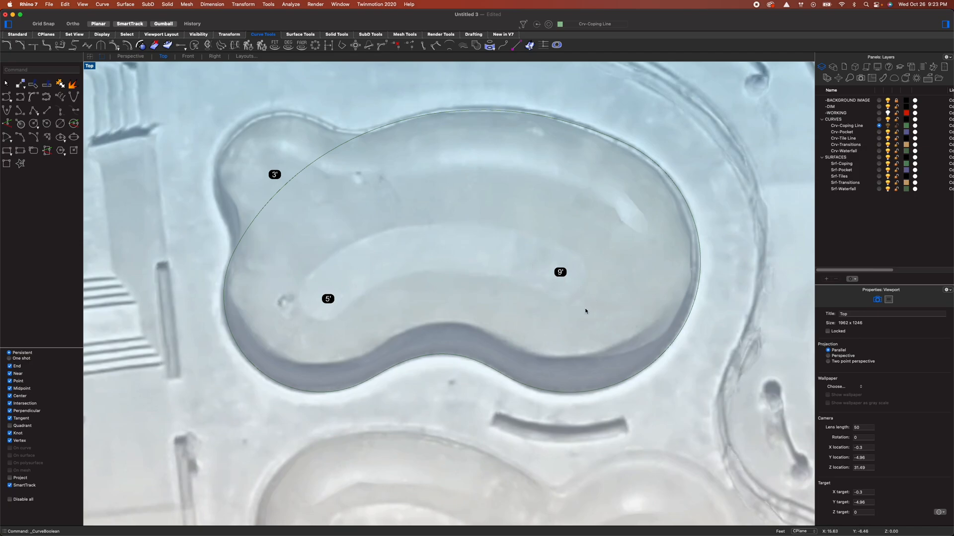
# Show the -WORKING layer as current and draw a five-point curve along the bowl's flat bottom from the 5' area to the 9' area
pyautogui.click(888, 113)
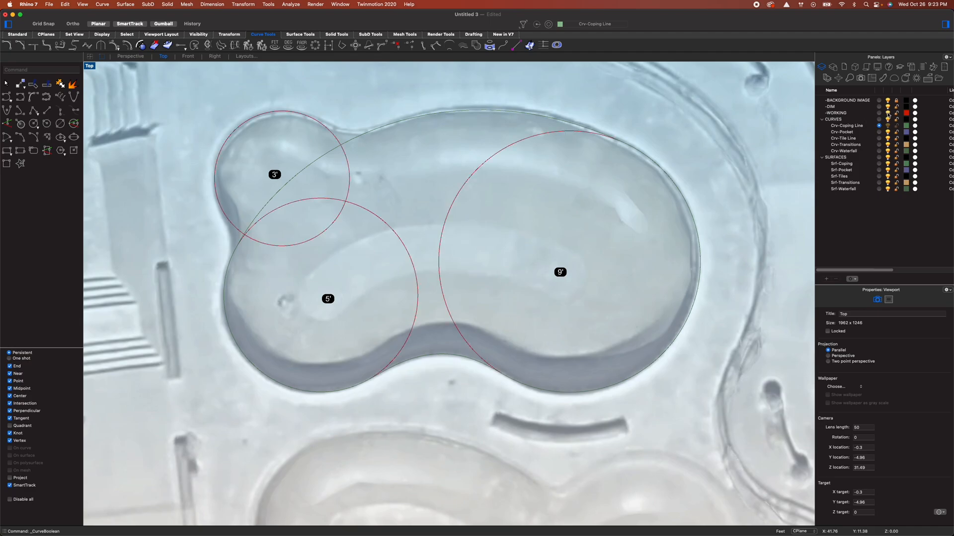
pyautogui.click(878, 113)
pyautogui.click(7, 98)
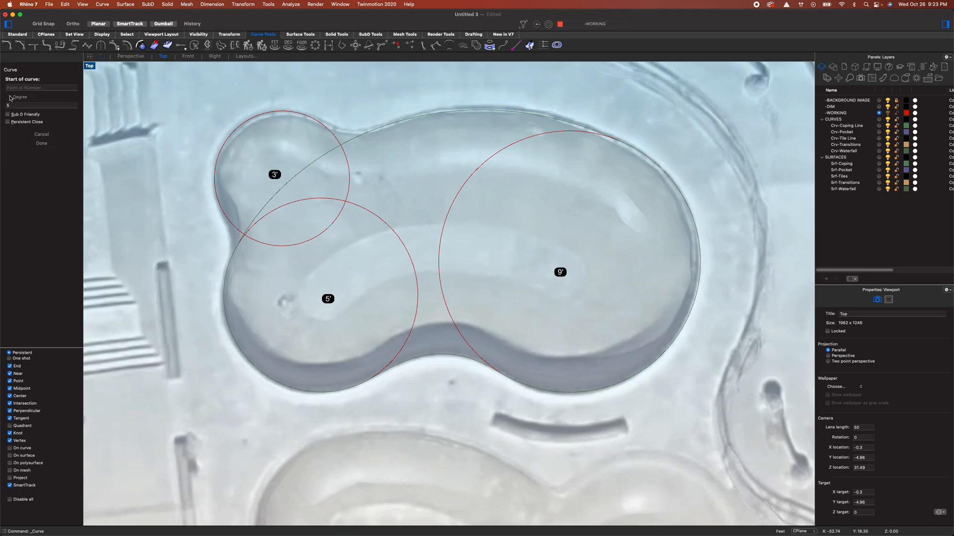
pyautogui.click(287, 331)
pyautogui.click(367, 244)
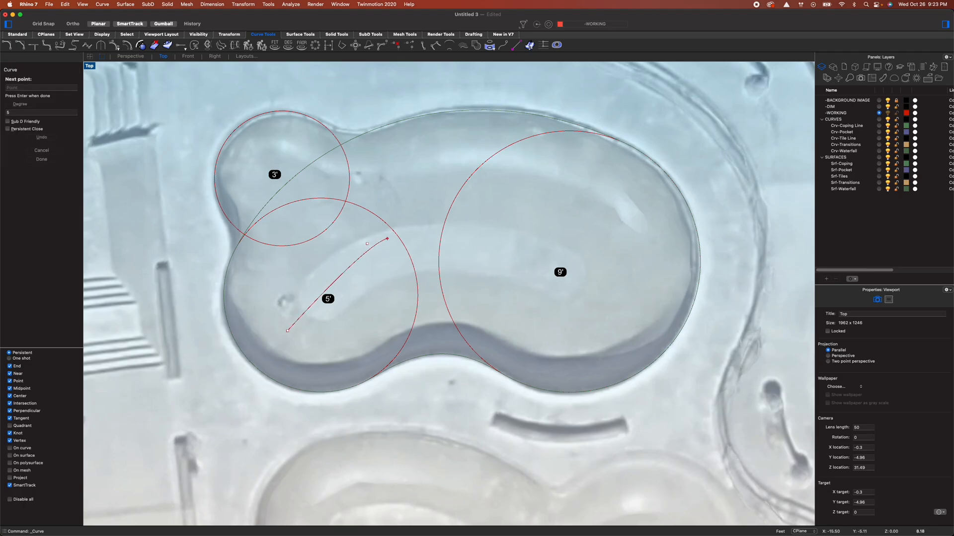
pyautogui.click(435, 226)
pyautogui.click(513, 248)
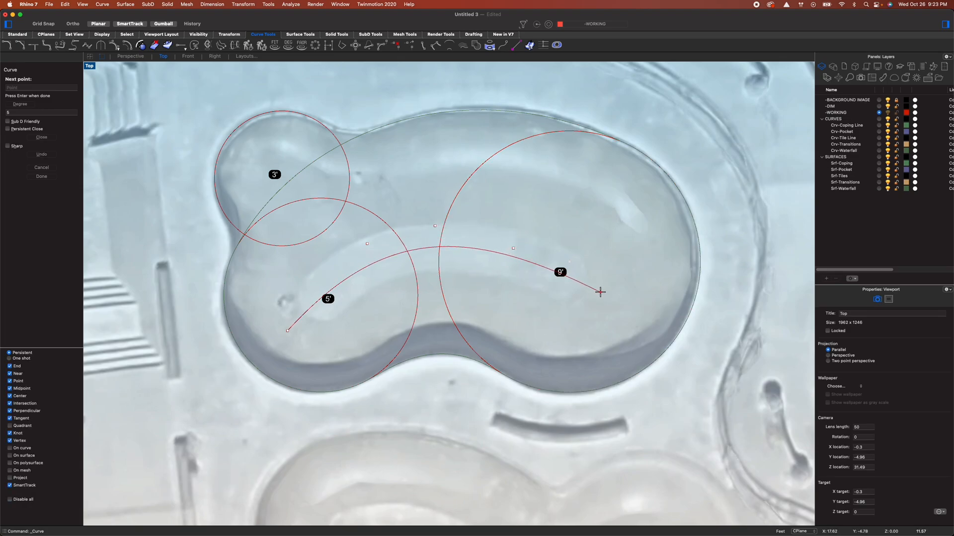
pyautogui.click(597, 293)
pyautogui.press('Return')
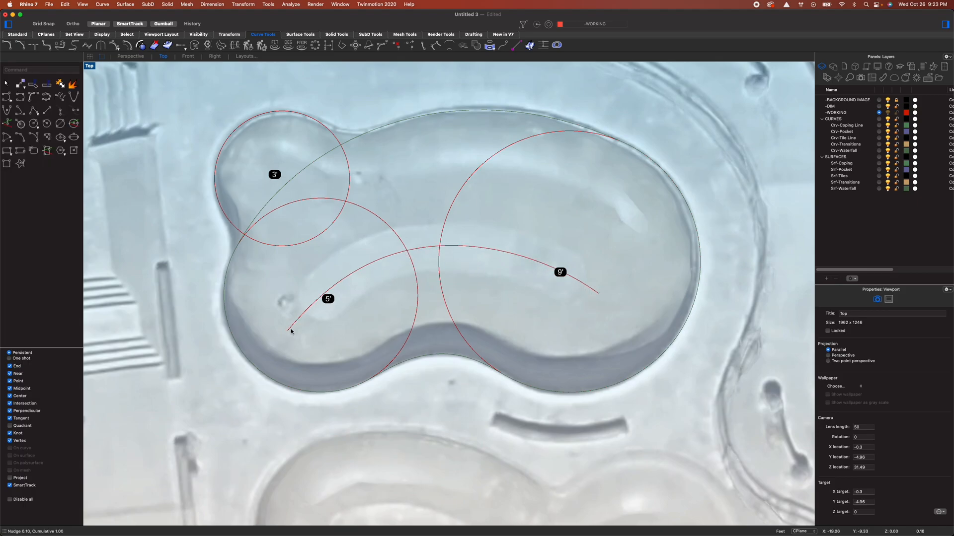
# Offset the bottom centre curve to both sides with the Loose option, through a point about 2.9 ft away
pyautogui.click(386, 259)
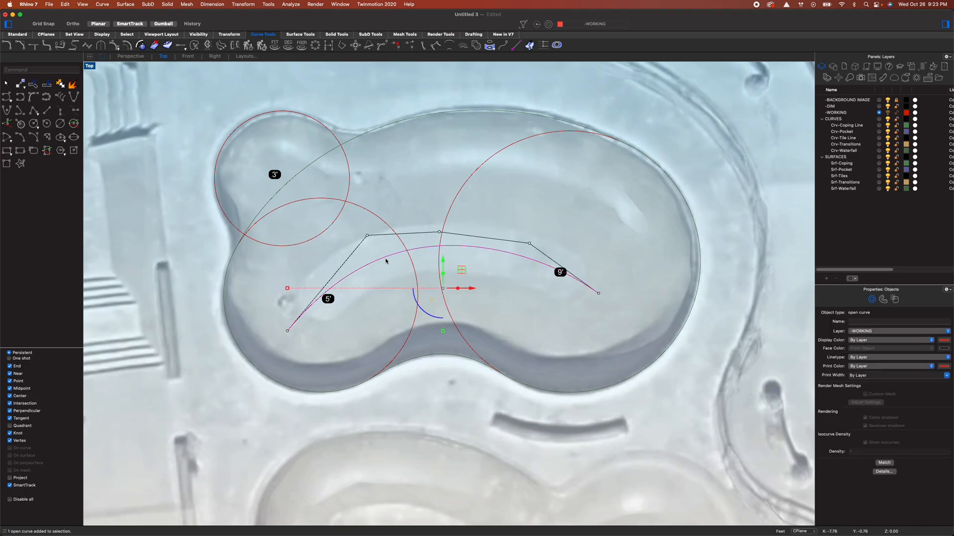
pyautogui.write('off')
pyautogui.press('Return')
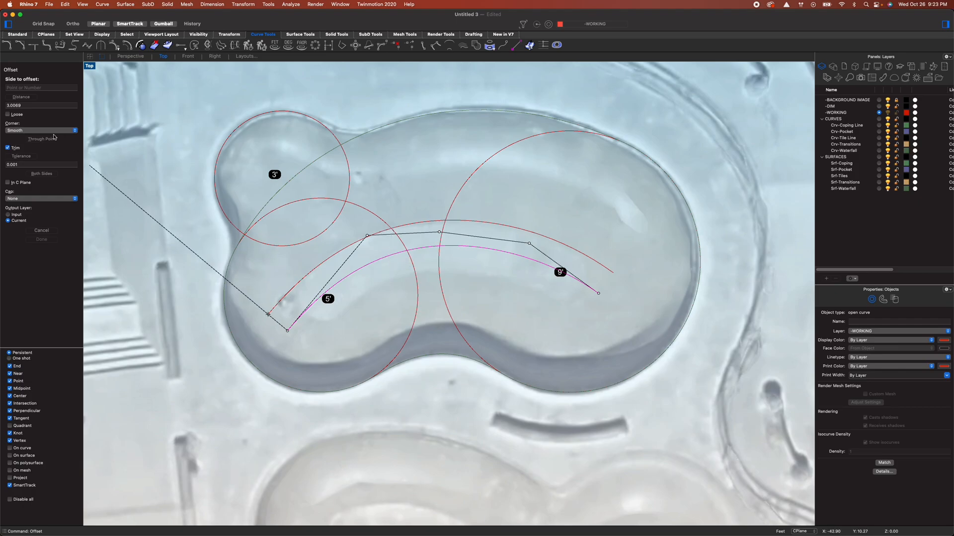
pyautogui.click(17, 115)
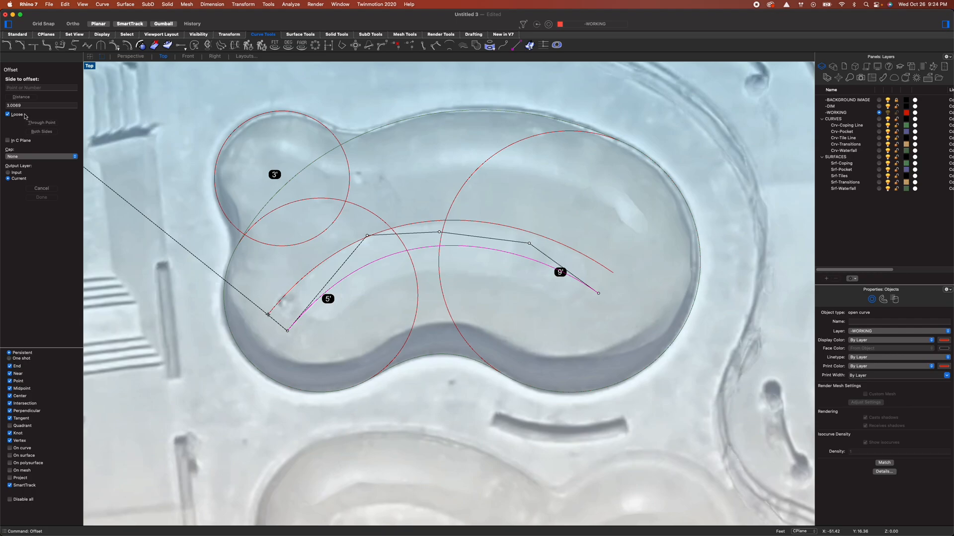
pyautogui.click(50, 124)
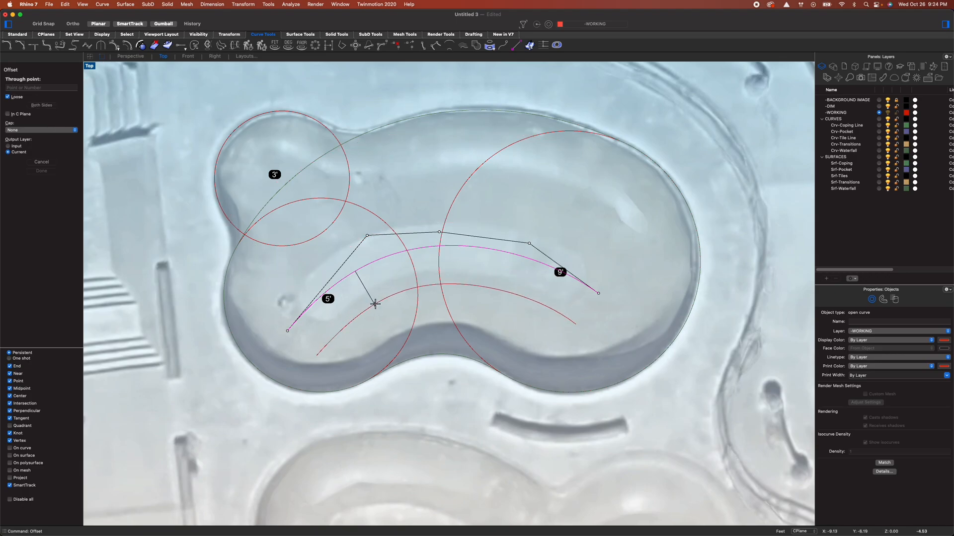
pyautogui.click(42, 105)
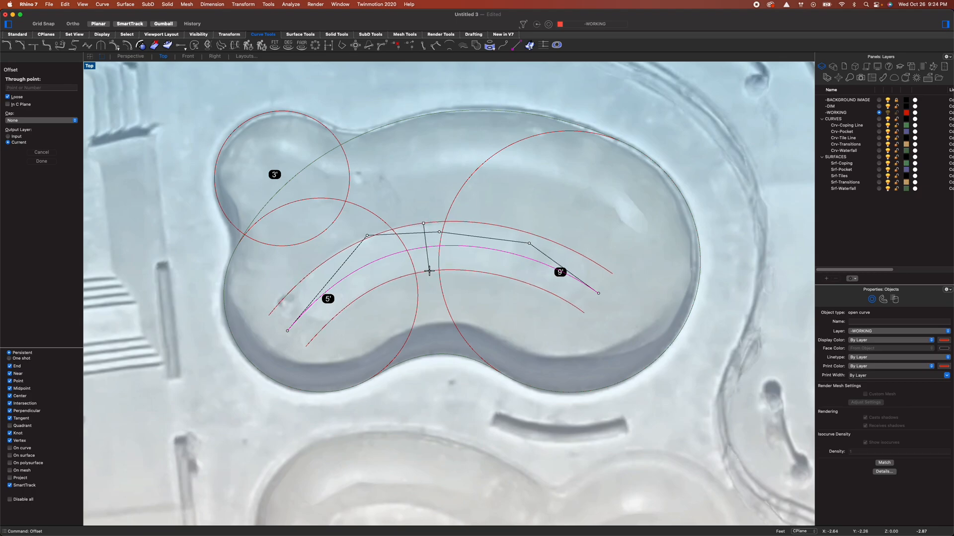
pyautogui.click(429, 271)
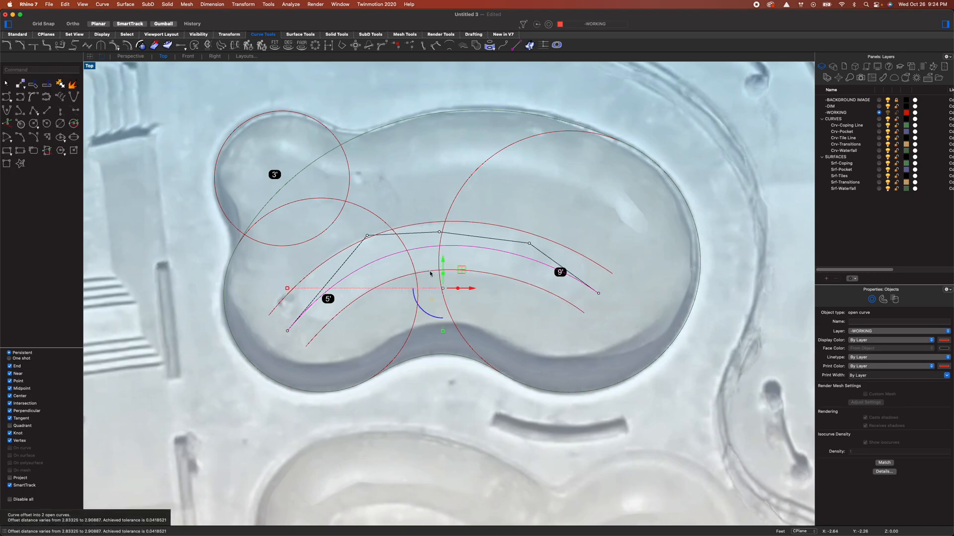
pyautogui.click(592, 225)
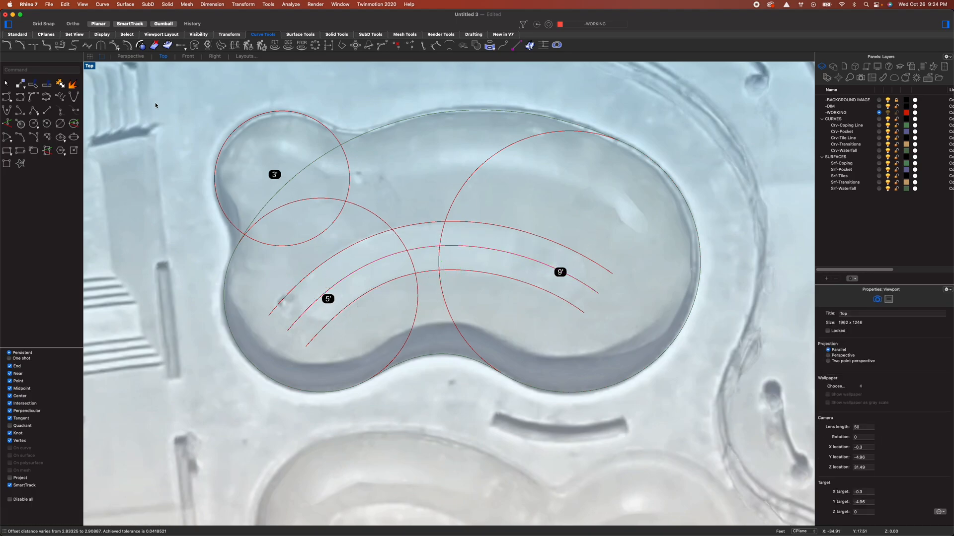
# Blend the two offset curves into a rounded end near the 5' mark with tangency, trim and join, shortening both handles symmetrically
pyautogui.click(60, 44)
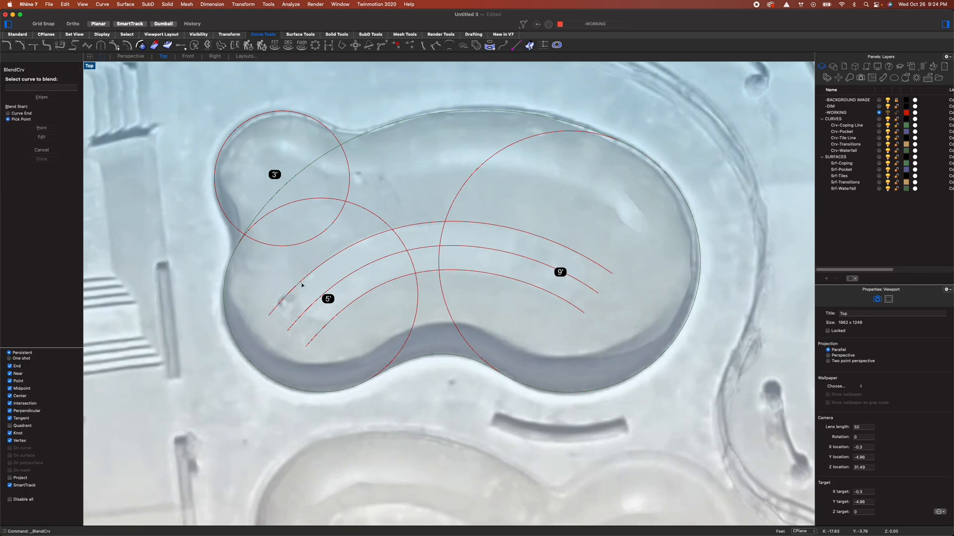
pyautogui.click(334, 321)
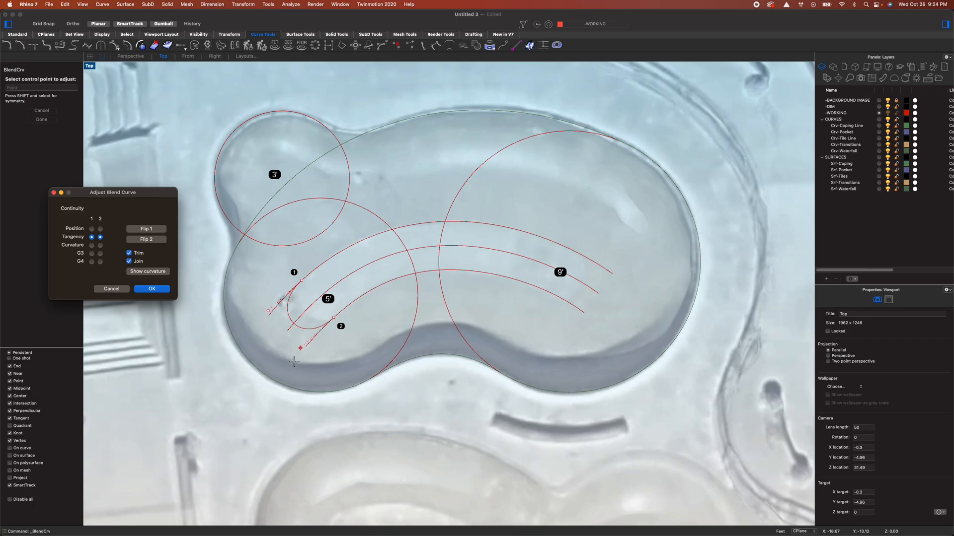
pyautogui.click(300, 347)
pyautogui.click(300, 348)
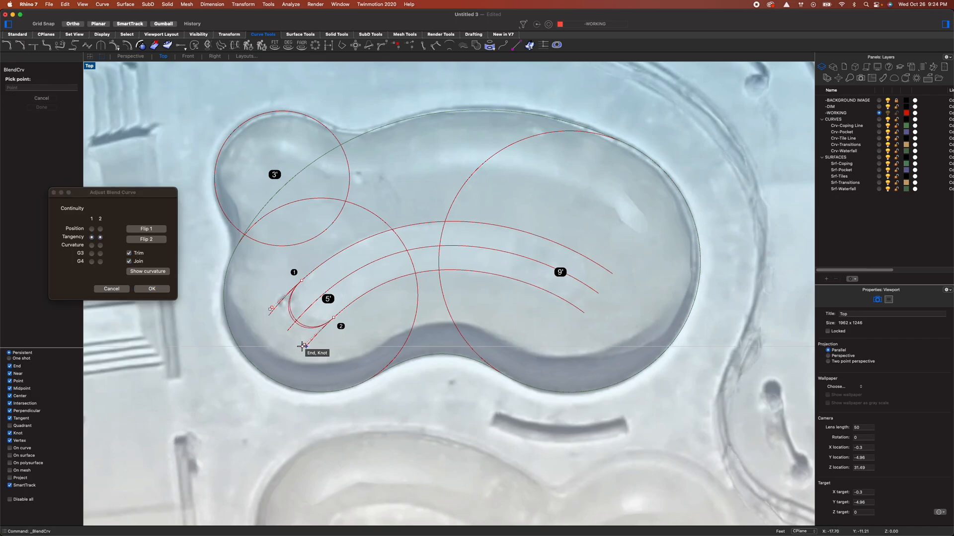
pyautogui.click(319, 343)
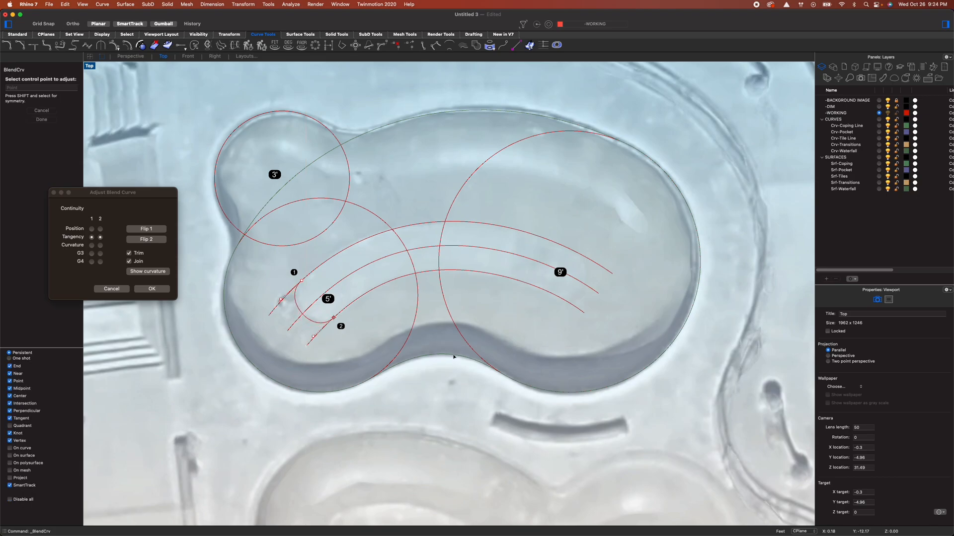
pyautogui.press('Return')
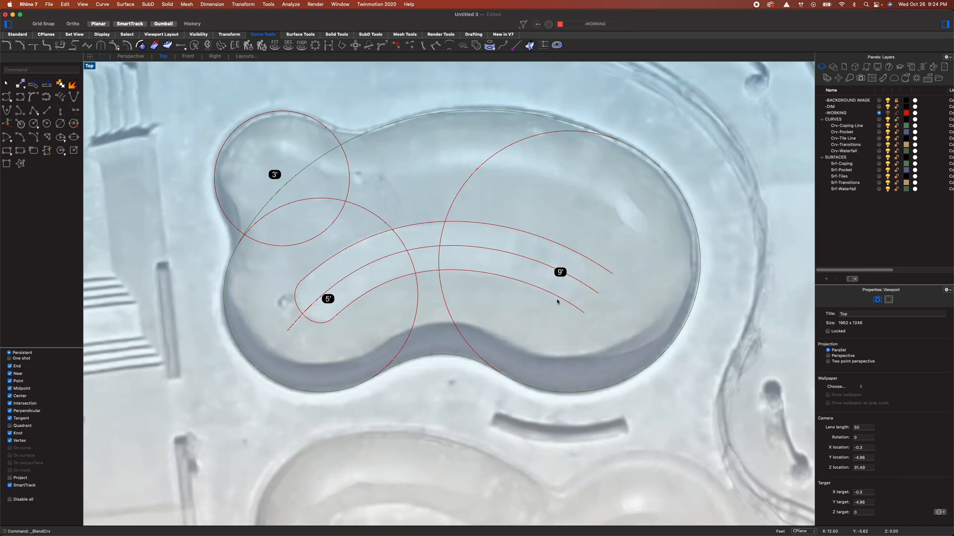
# Close the offset shape near the 9' mark with a tangent blend, flipping end 1, adjusting both handles, and trimming and joining
pyautogui.press('Return')
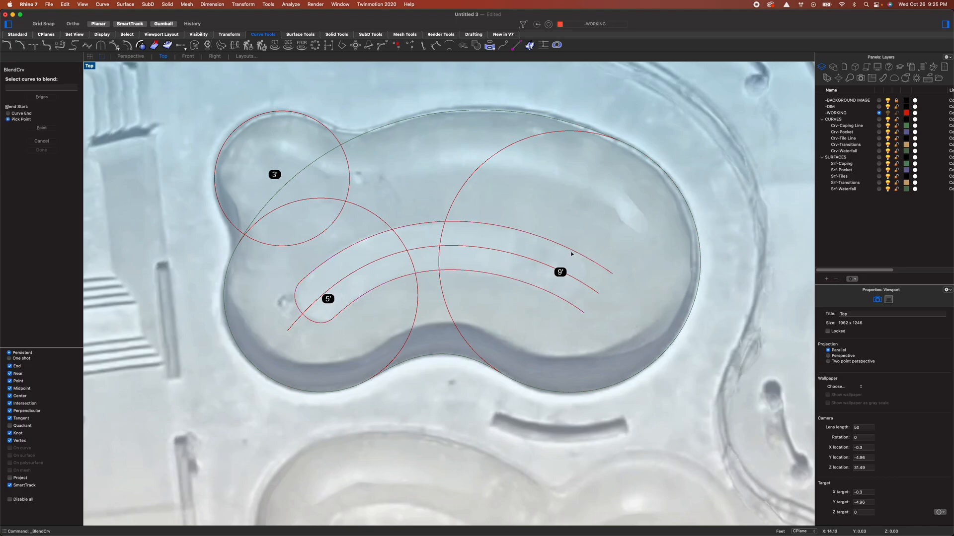
pyautogui.click(572, 251)
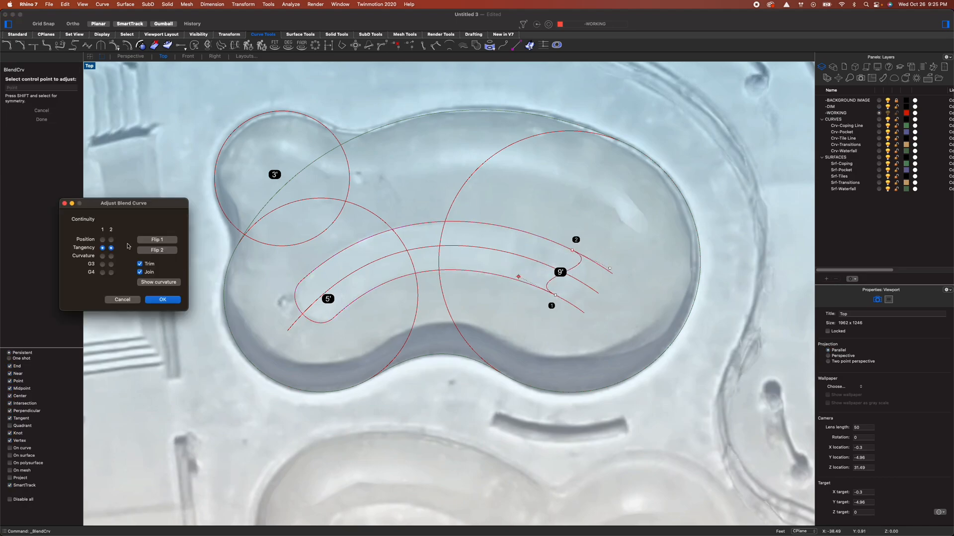
pyautogui.click(157, 240)
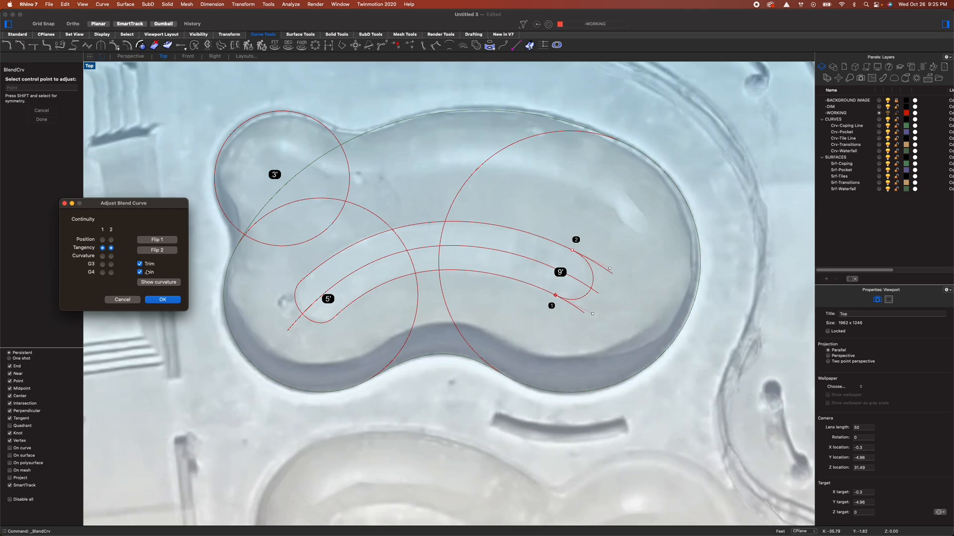
pyautogui.click(592, 313)
pyautogui.keyDown('shift'); pyautogui.click(593, 314); pyautogui.keyUp('shift')
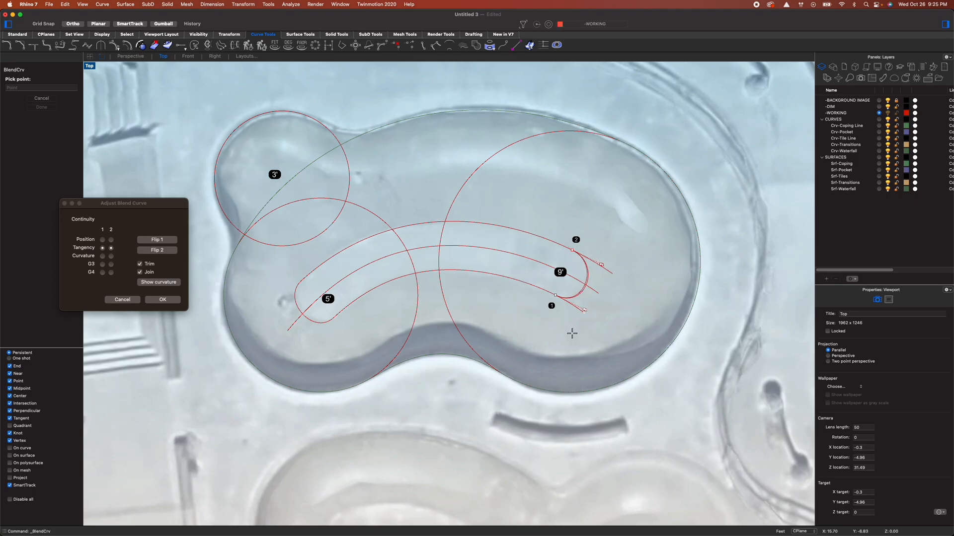
pyautogui.click(572, 333)
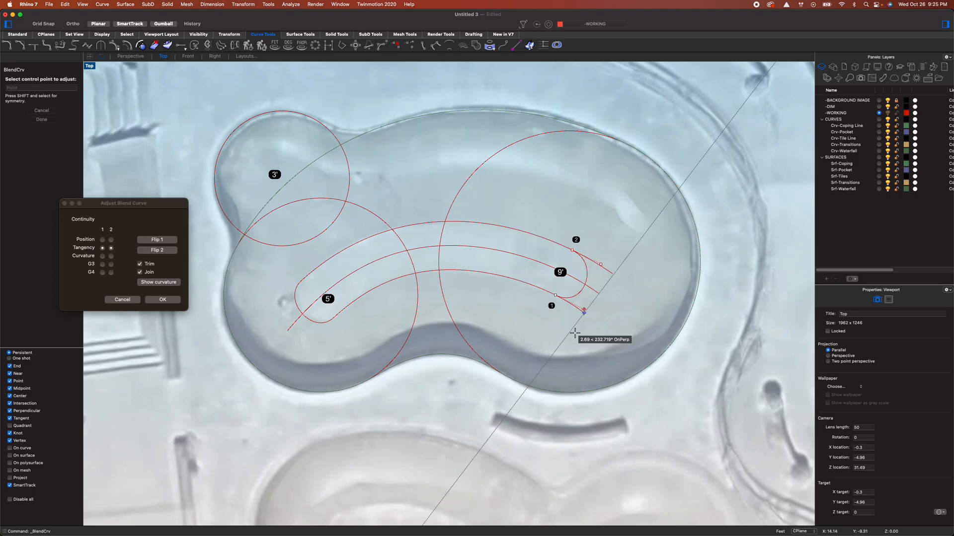
pyautogui.click(601, 264)
pyautogui.click(605, 267)
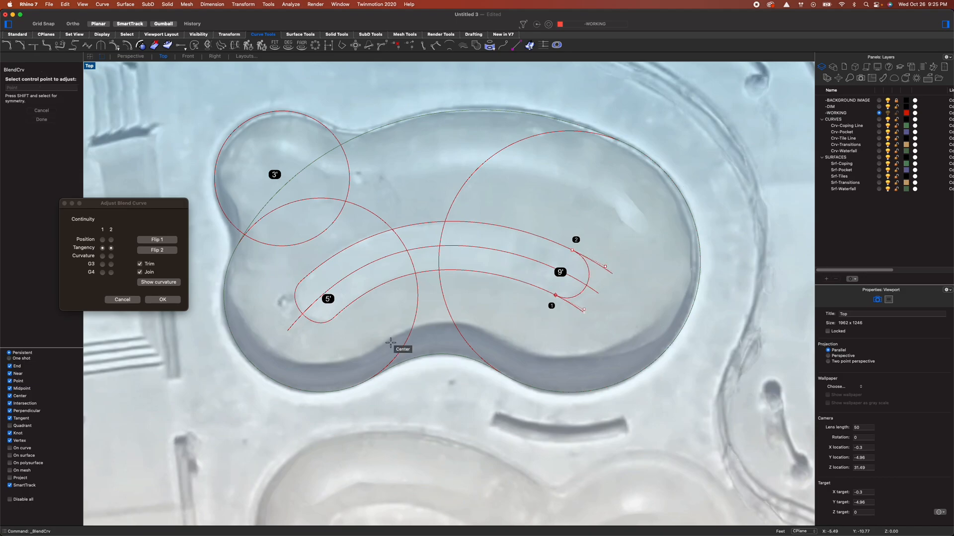
pyautogui.press('Return')
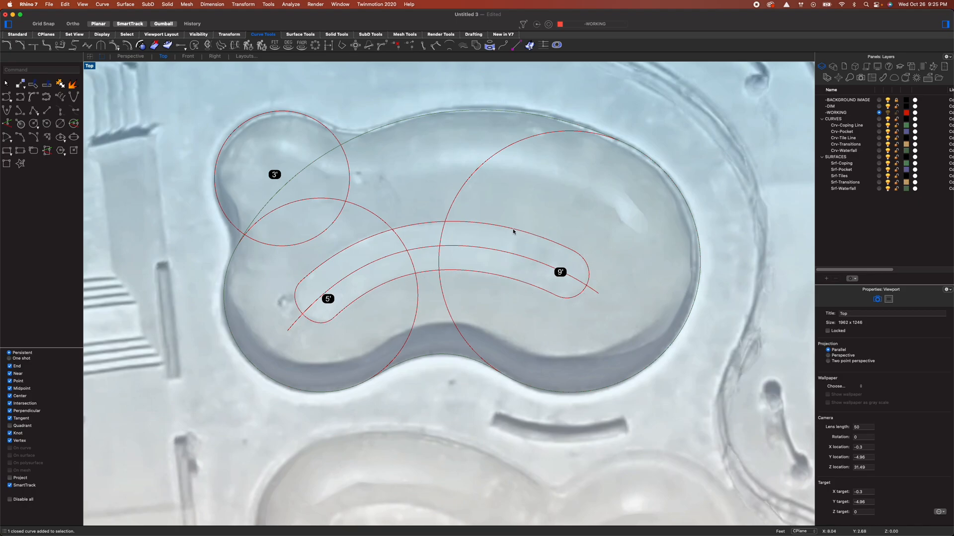
# Assign the closed flat-bottom outline between the 5' and 9' marks to the Crv-Waterfall layer
pyautogui.click(360, 136)
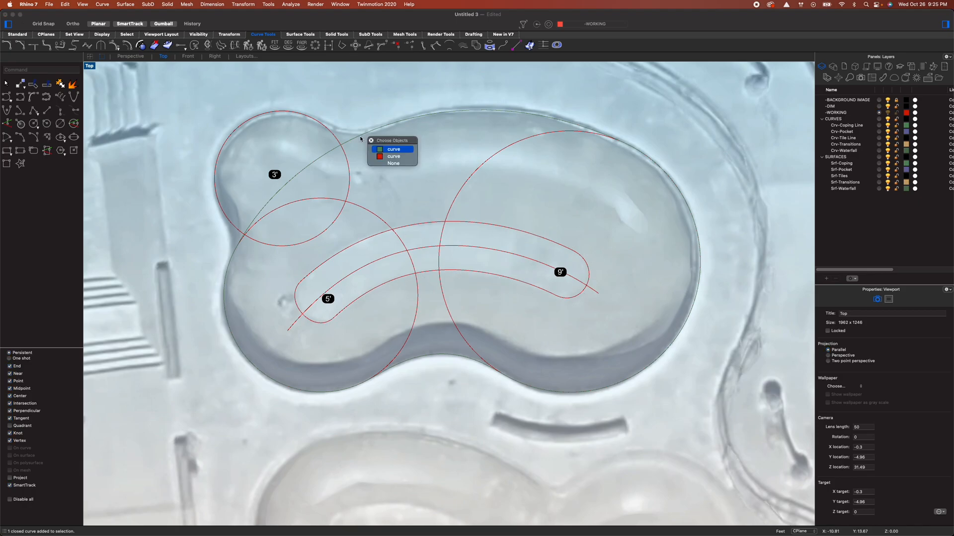
pyautogui.press('Escape')
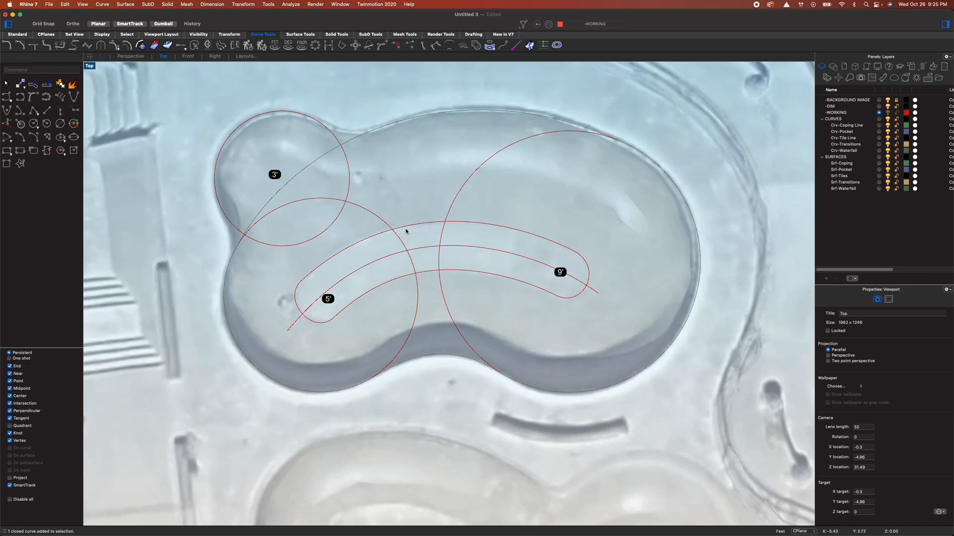
pyautogui.click(406, 229)
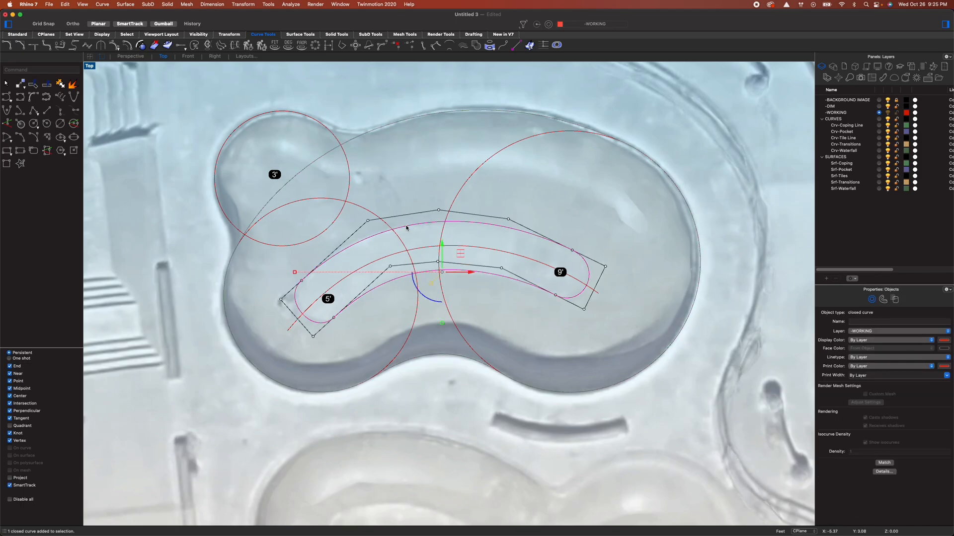
pyautogui.click(877, 336)
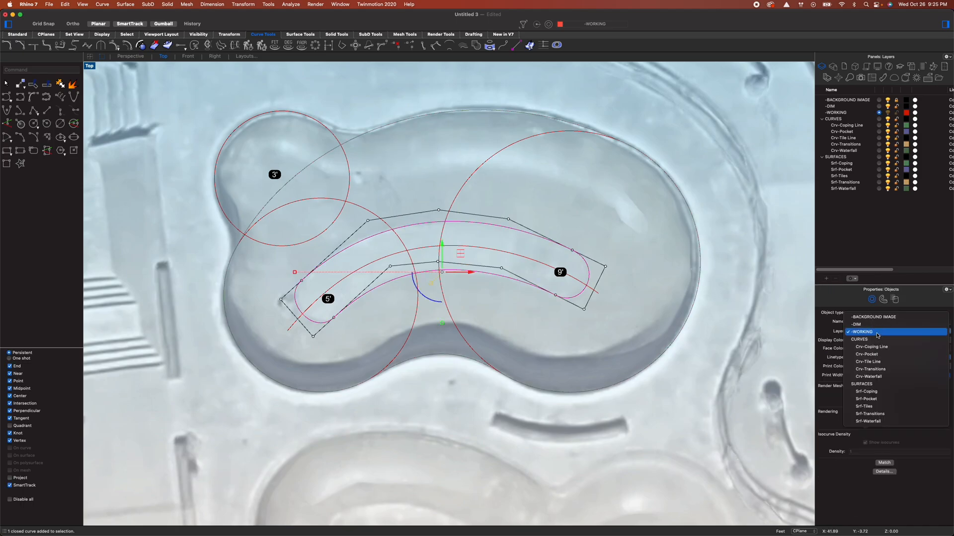
pyautogui.click(879, 377)
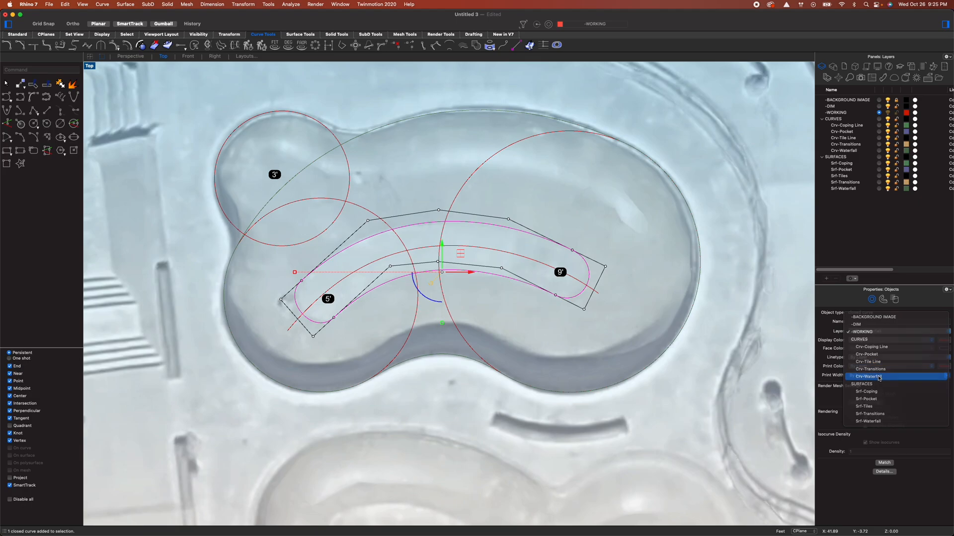
pyautogui.click(733, 210)
# Draw a straight horizontal line just below the bowl in the Top view, spanning roughly the bowl's width
pyautogui.moveTo(428, 420); pyautogui.dragTo(410, 354, button='right')
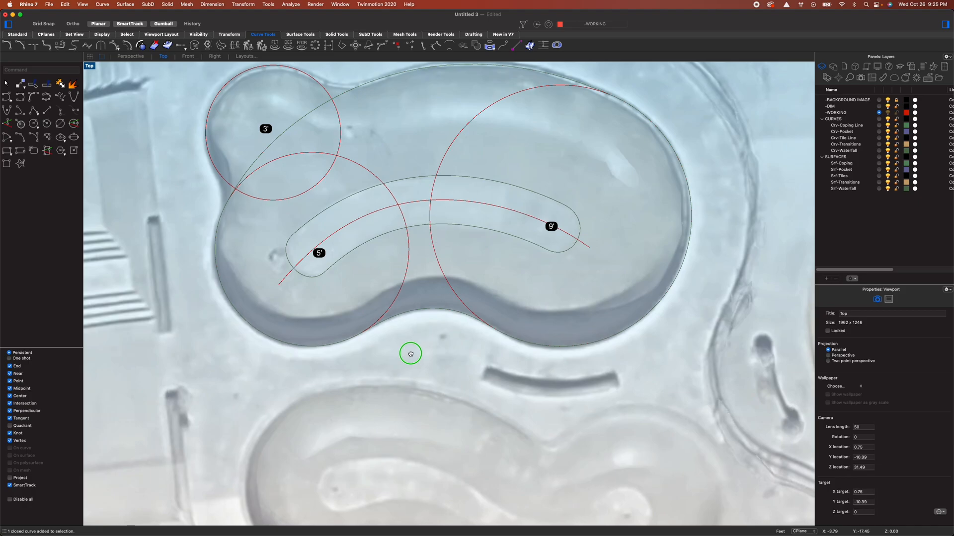
pyautogui.click(47, 110)
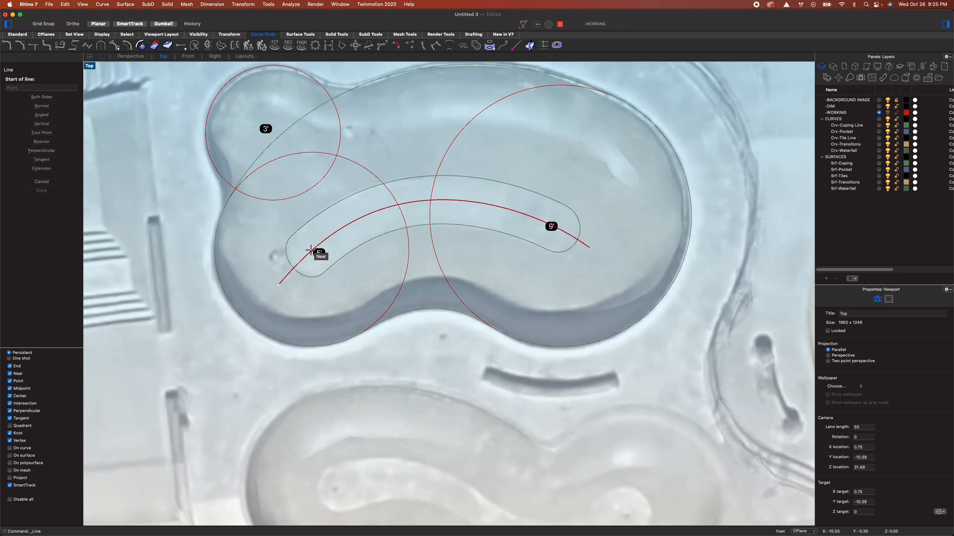
pyautogui.click(267, 388)
pyautogui.click(652, 388)
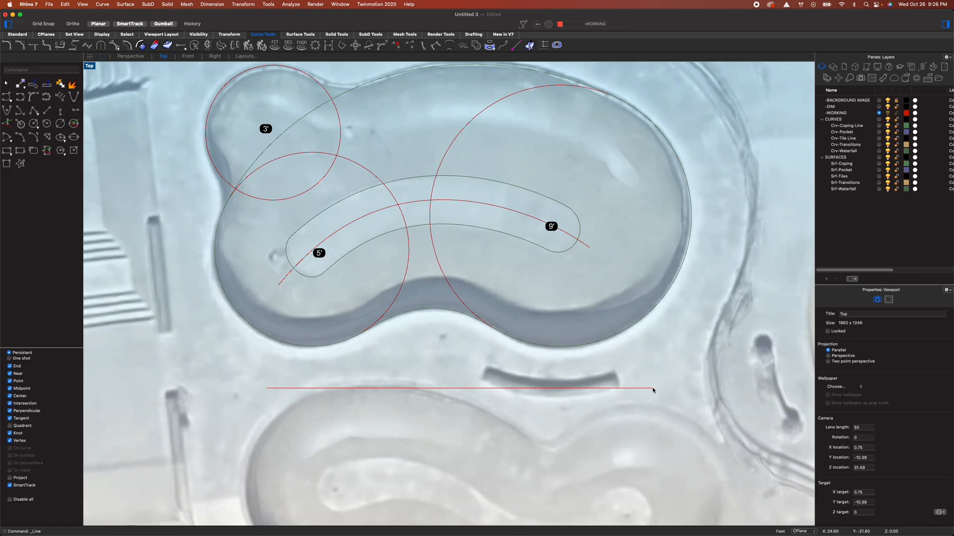
pyautogui.press('Escape')
# Isolate the new horizontal line in the Front view and zoom to it
pyautogui.click(602, 392)
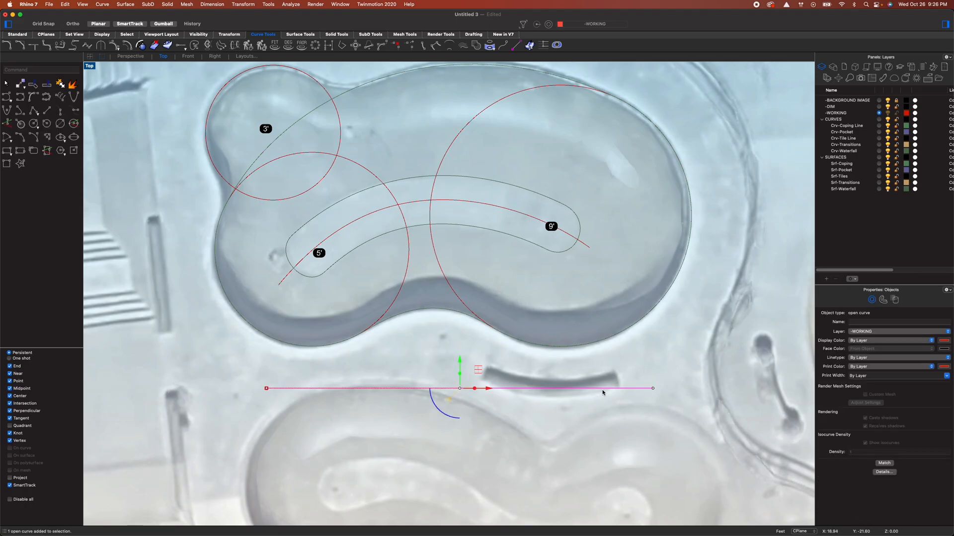
pyautogui.click(188, 56)
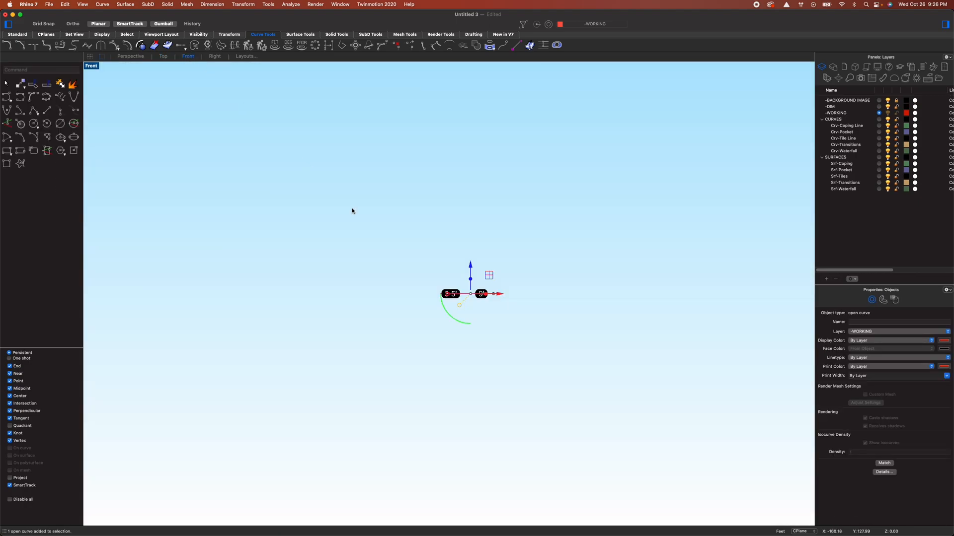
pyautogui.write('zs')
pyautogui.press('Return')
pyautogui.write('selall')
pyautogui.press('Return')
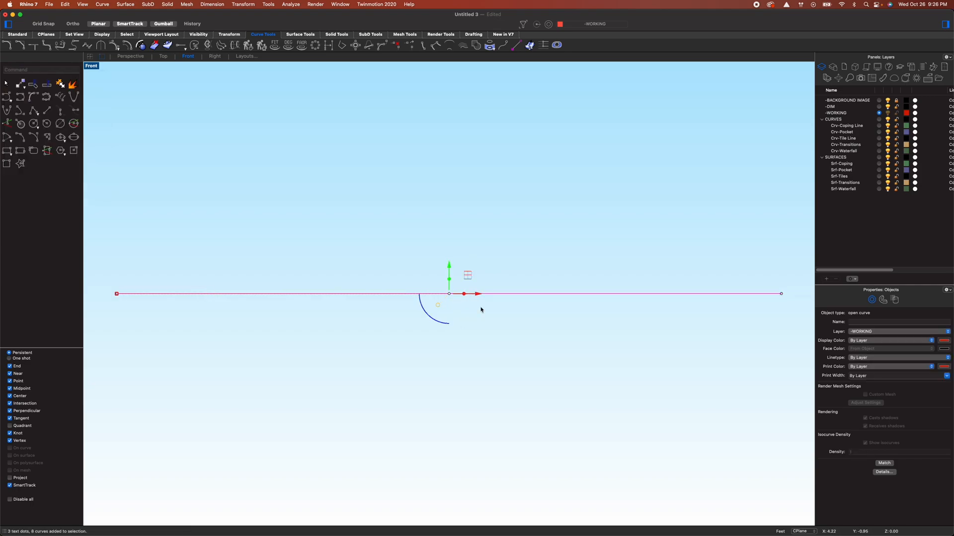
pyautogui.scroll(-4, 502, 348)
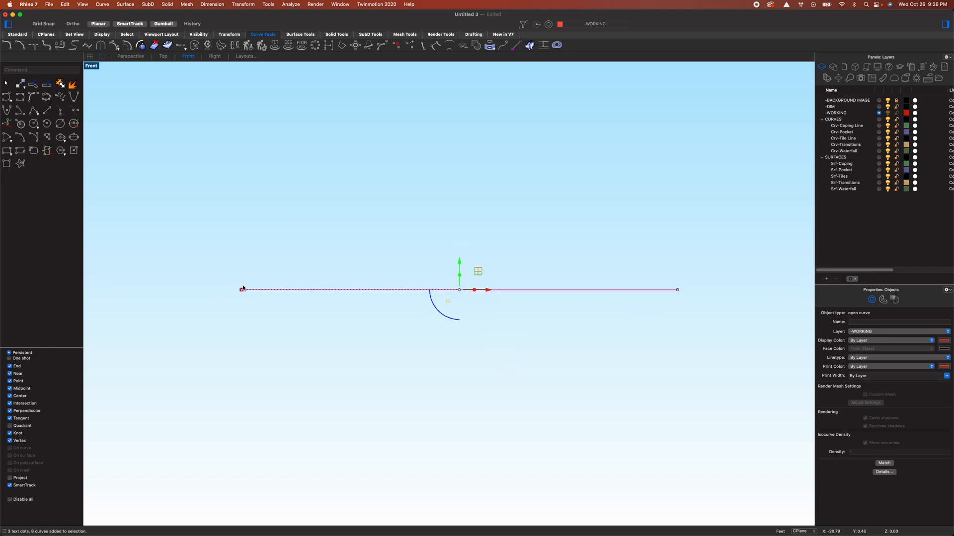
# Copy the isolated line straight down by about 9 ft and copy the original again by about 5 ft
pyautogui.moveTo(460, 264); pyautogui.dragTo(507, 376)
pyautogui.click(526, 395)
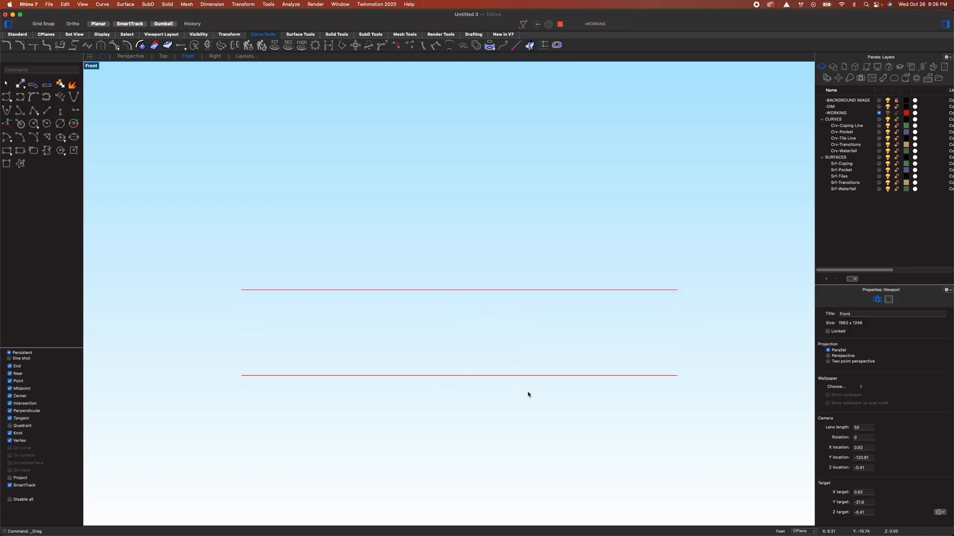
pyautogui.click(600, 375)
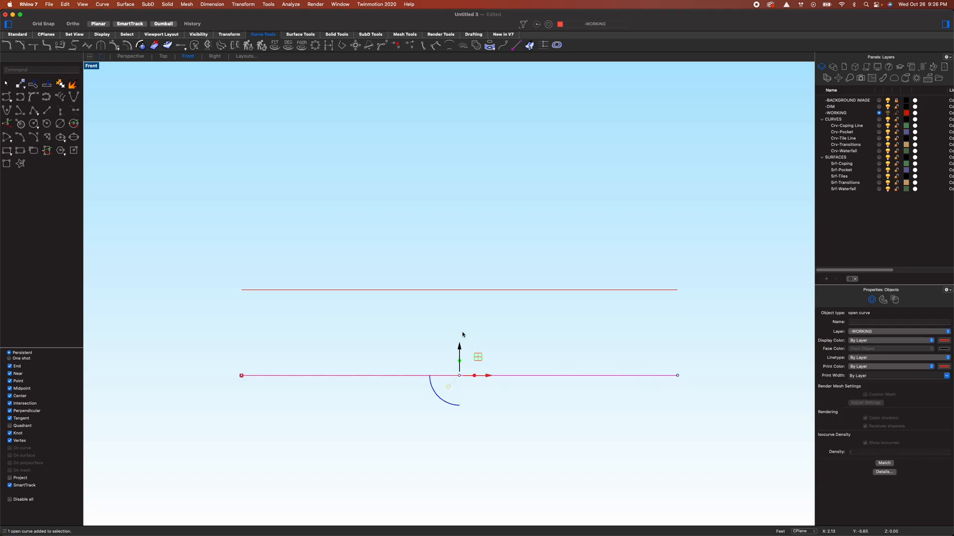
pyautogui.click(466, 290)
pyautogui.moveTo(461, 275); pyautogui.dragTo(500, 336)
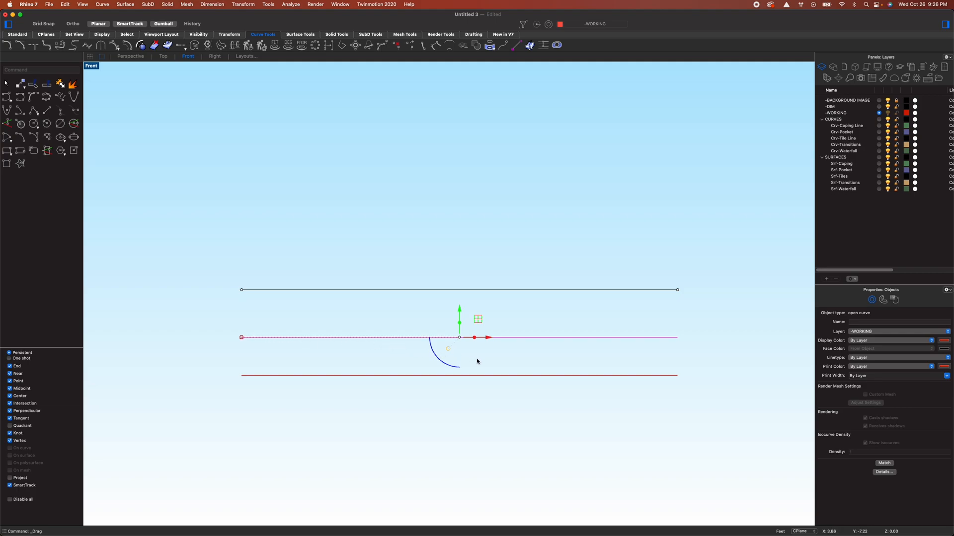
pyautogui.click(598, 386)
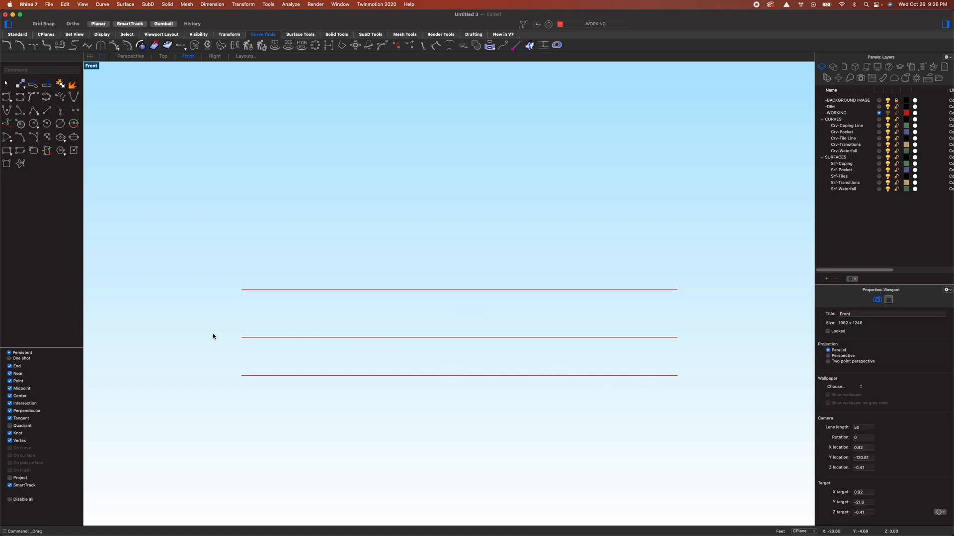
# Change the middle line to degree 5 and move its three control points at the 9' end down onto the lowest line
pyautogui.click(590, 342)
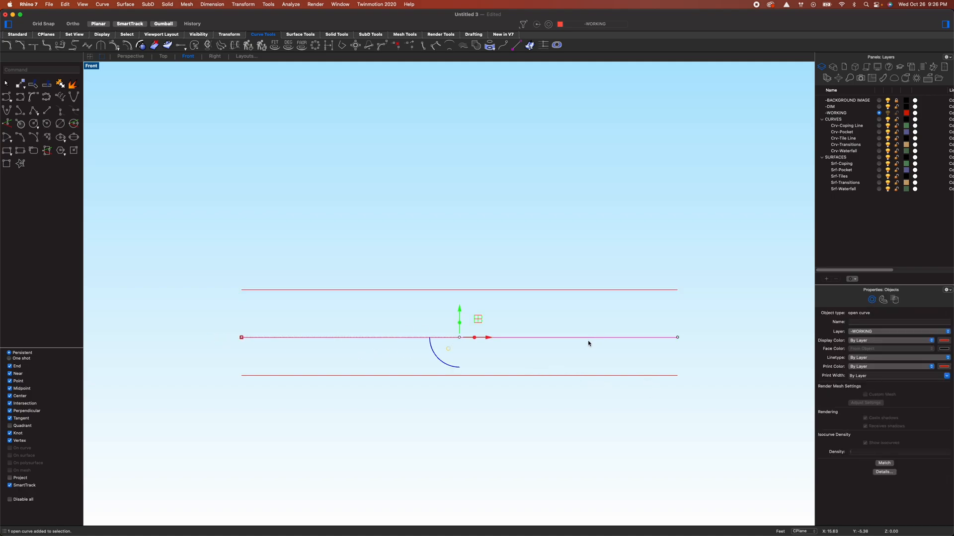
pyautogui.click(288, 47)
pyautogui.moveTo(22, 87); pyautogui.dragTo(3, 88)
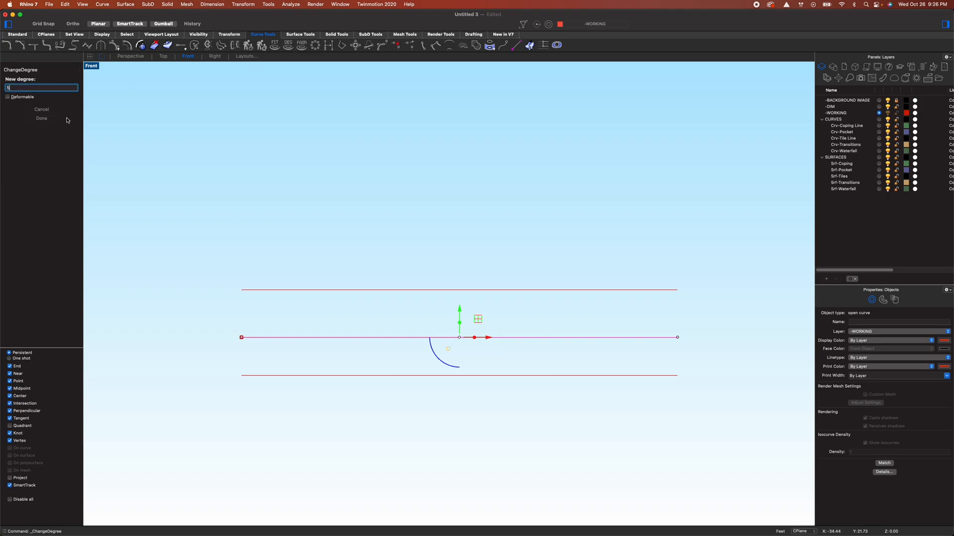
pyautogui.press('Return')
pyautogui.moveTo(493, 309); pyautogui.dragTo(696, 350)
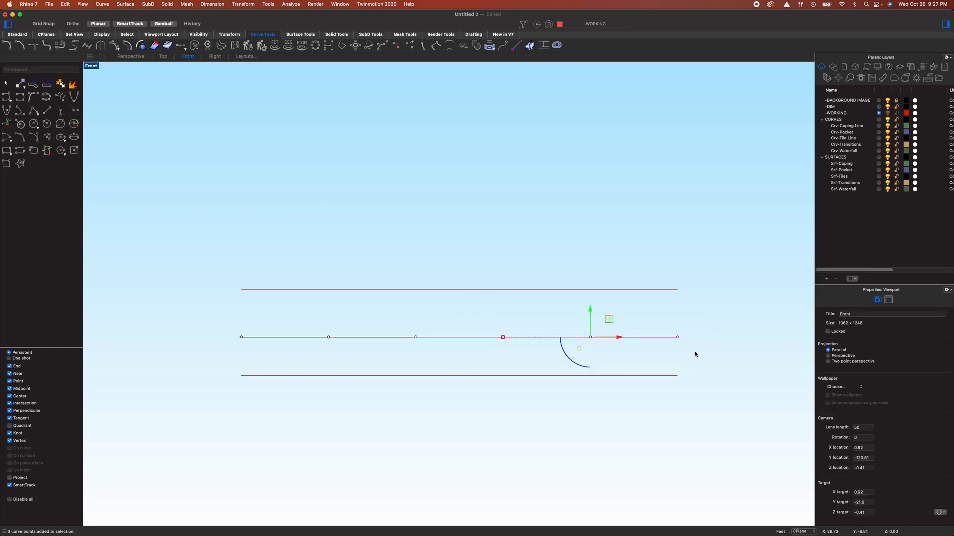
pyautogui.moveTo(590, 337); pyautogui.dragTo(677, 375)
pyautogui.click(459, 416)
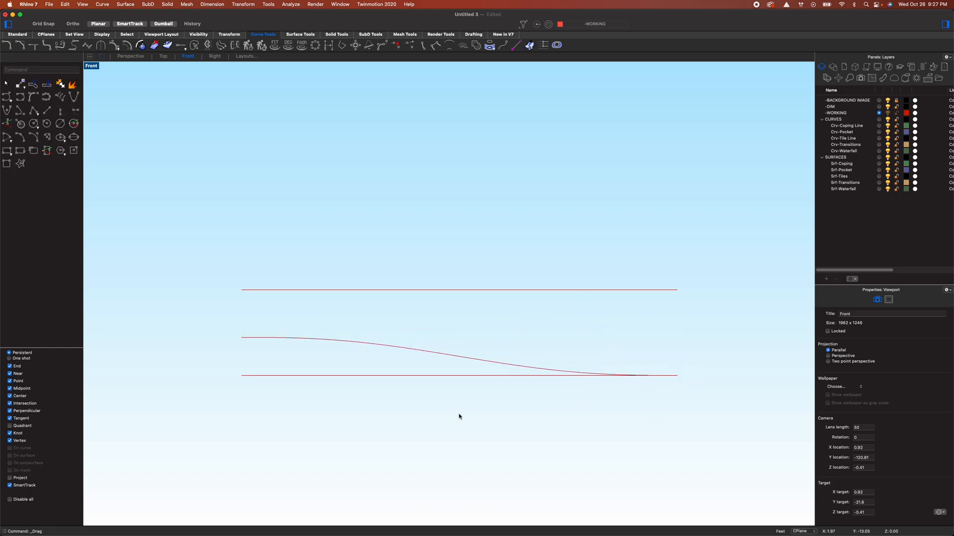
# Delete the lowest and uppermost straight lines, leaving only the S-shaped slope curve
pyautogui.click(437, 376)
pyautogui.press('Delete')
pyautogui.click(412, 290)
pyautogui.press('Delete')
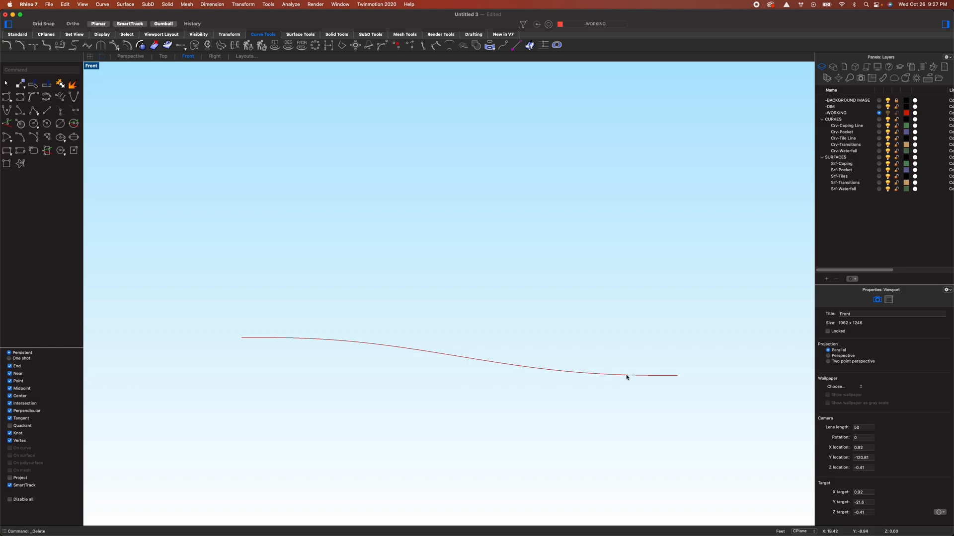
# Unisolate the hidden objects, switch to the Perspective view and hide the -BACKGROUND IMAGE layer
pyautogui.click(506, 366)
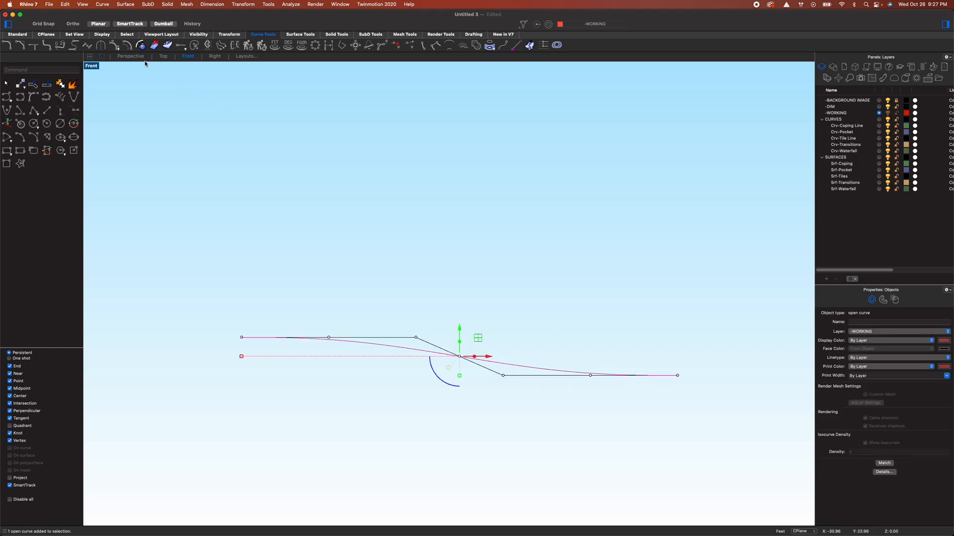
pyautogui.write('uniso')
pyautogui.press('Return')
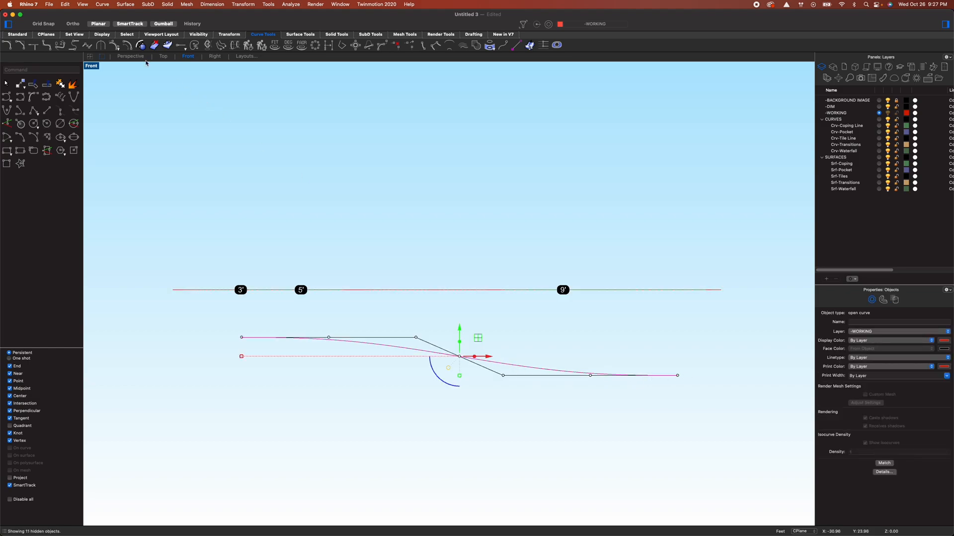
pyautogui.click(130, 56)
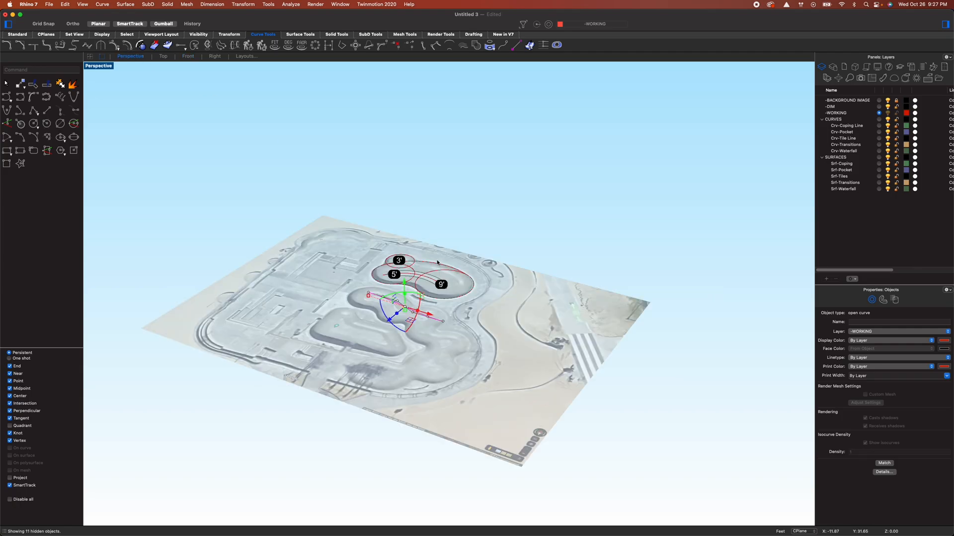
pyautogui.scroll(10, 431, 287)
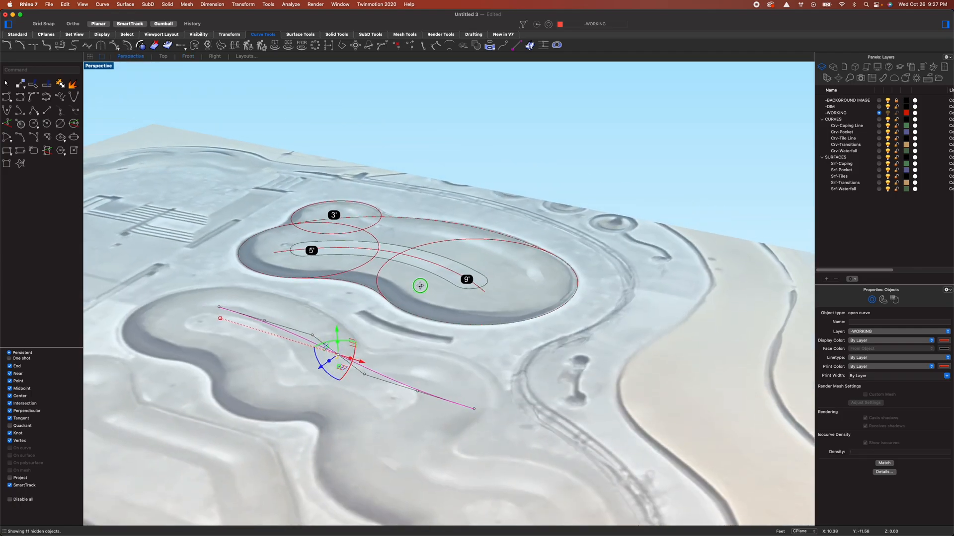
pyautogui.click(888, 100)
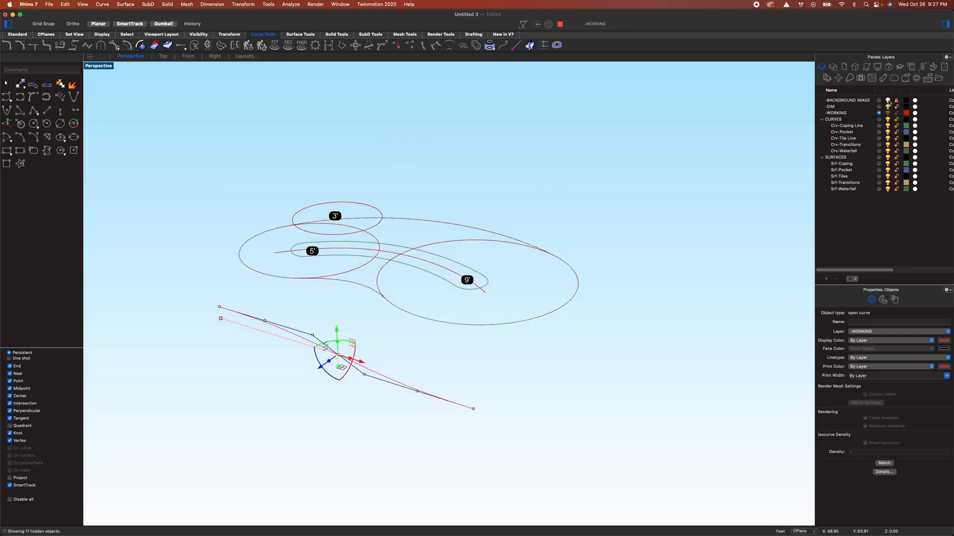
pyautogui.press('Escape')
# Create a curve from two views using the flat bottom's centre curve and the S-shaped slope curve
pyautogui.moveTo(466, 377); pyautogui.dragTo(500, 423, button='right')
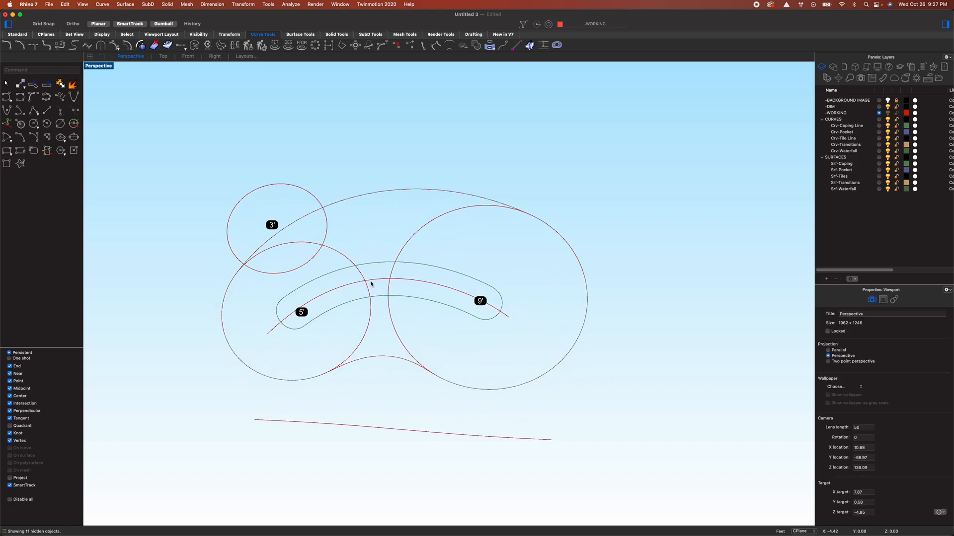
pyautogui.moveTo(430, 401); pyautogui.dragTo(407, 314, button='right')
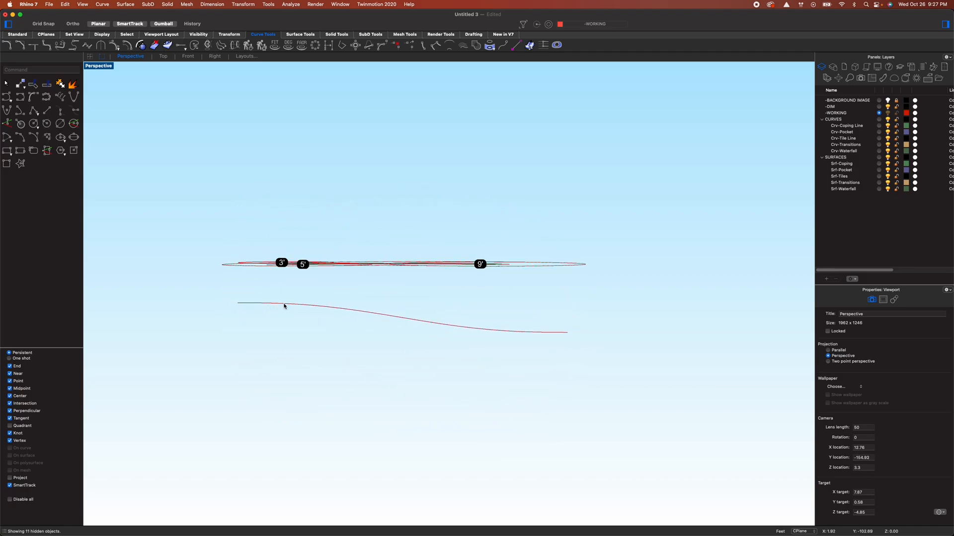
pyautogui.moveTo(374, 318); pyautogui.dragTo(456, 394, button='right')
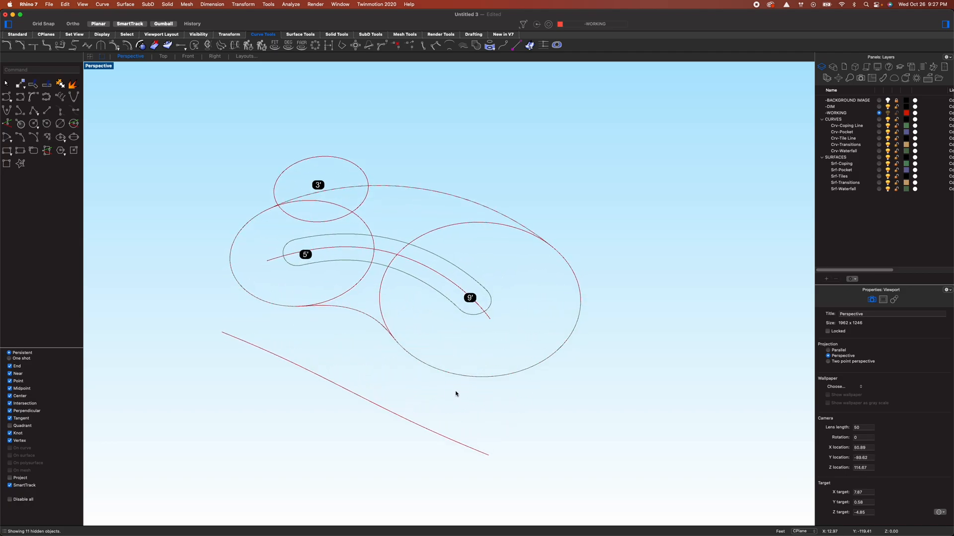
pyautogui.click(428, 279)
pyautogui.keyDown('shift'); pyautogui.click(368, 402); pyautogui.keyUp('shift')
pyautogui.moveTo(393, 389); pyautogui.dragTo(398, 366, button='right')
pyautogui.click(102, 4)
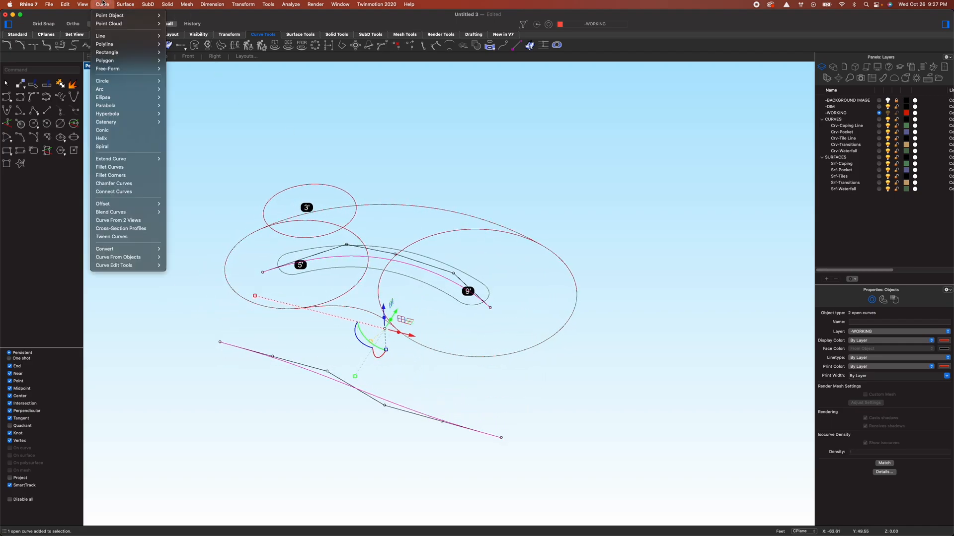
pyautogui.click(136, 224)
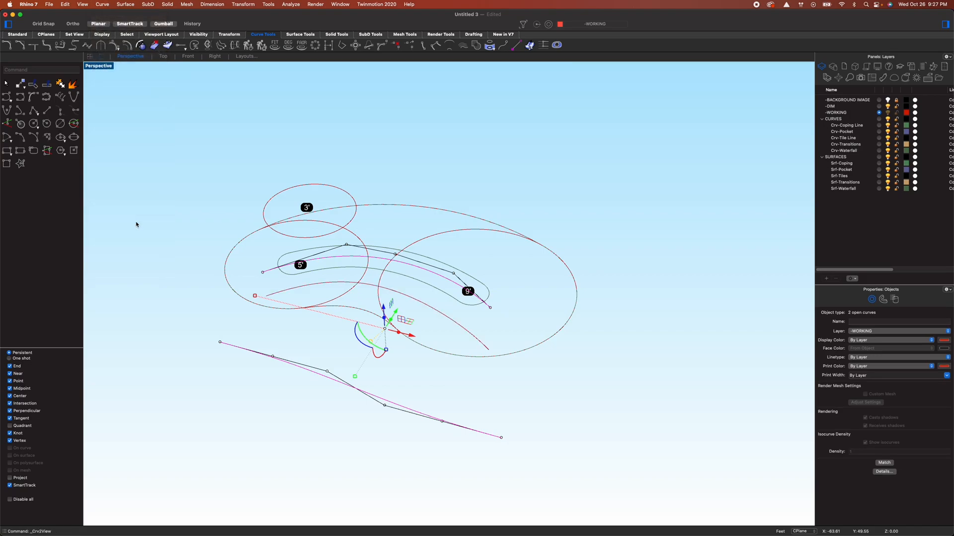
# Check the new sloping 3D centre curve from the side and assign it to the Crv-Waterfall layer
pyautogui.click(468, 374)
pyautogui.click(467, 330)
pyautogui.moveTo(502, 373); pyautogui.dragTo(419, 324, button='right')
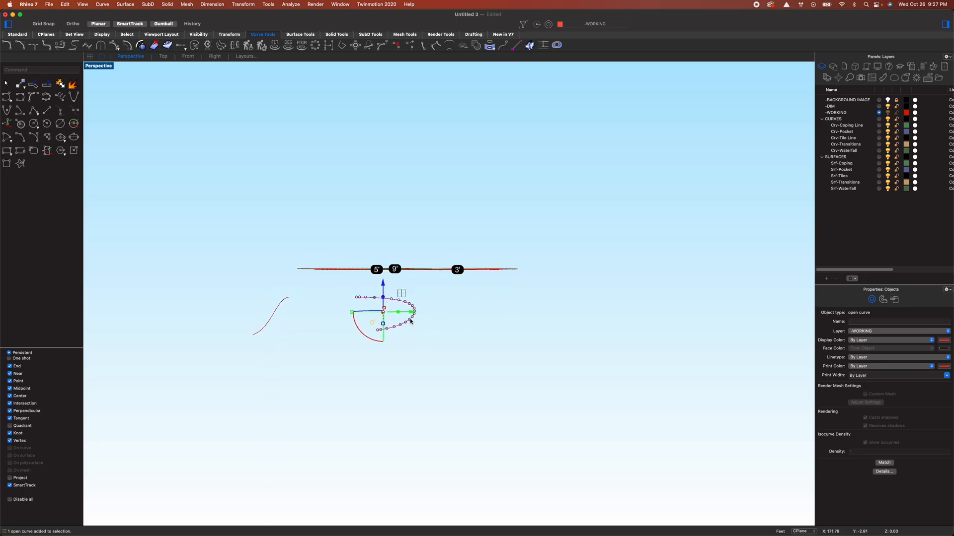
pyautogui.moveTo(404, 329); pyautogui.dragTo(397, 398, button='right')
pyautogui.click(395, 391)
pyautogui.click(471, 341)
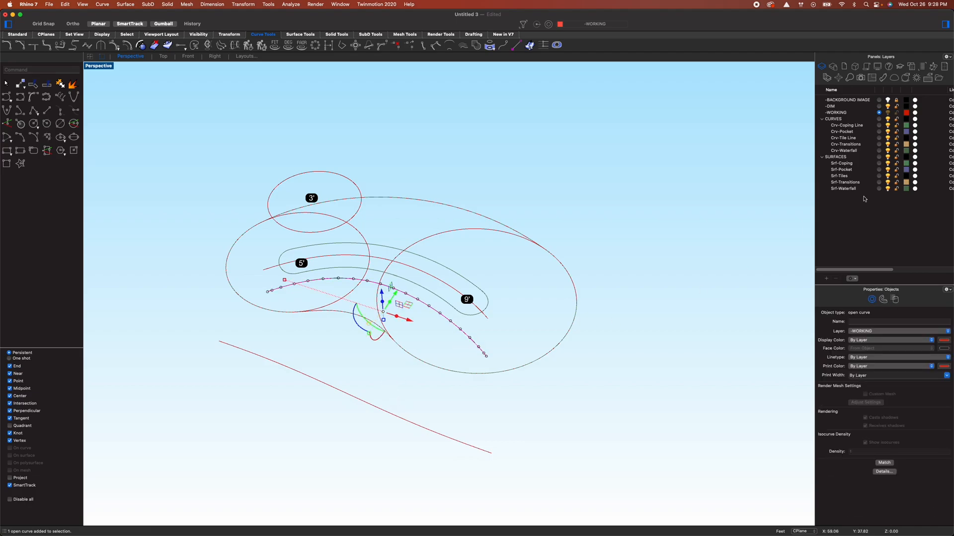
pyautogui.click(857, 331)
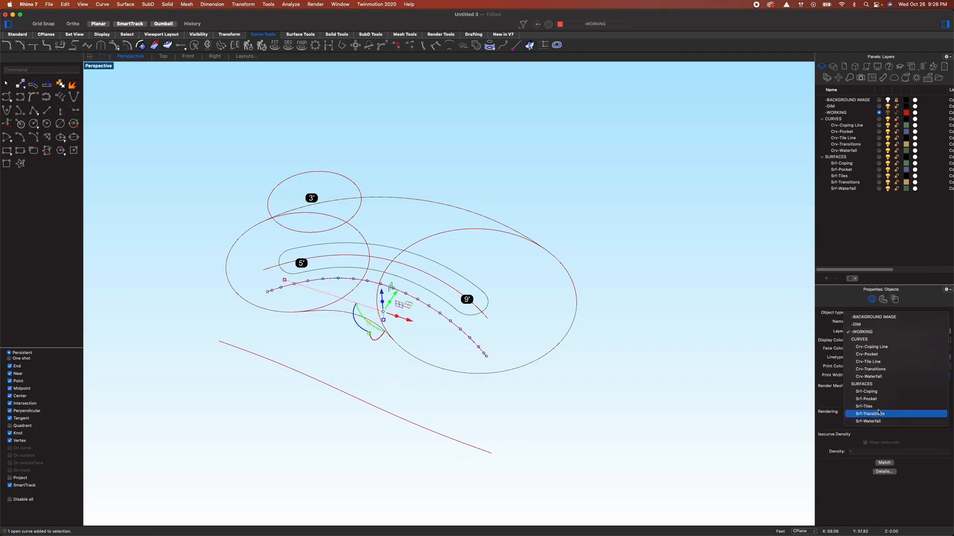
pyautogui.click(878, 376)
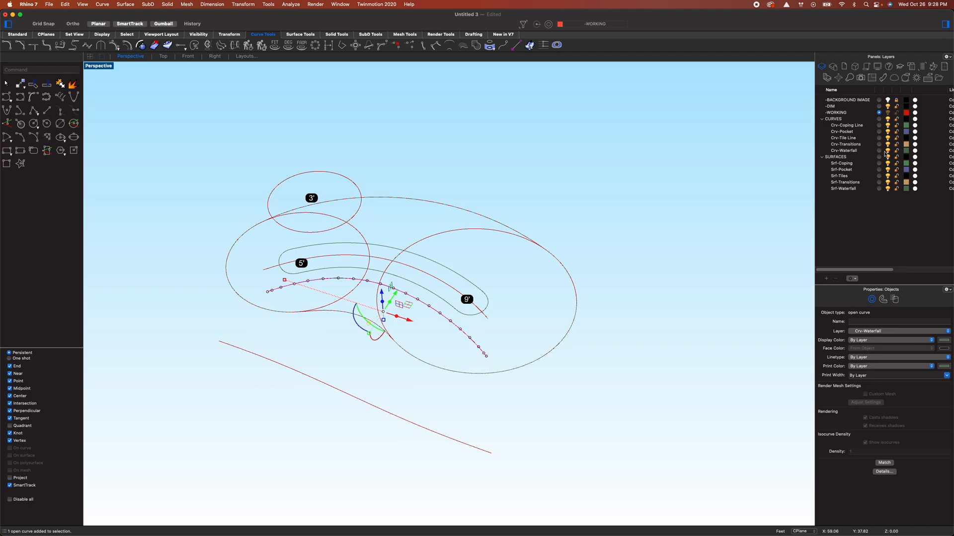
# Make Crv-Waterfall the current layer and hide the -WORKING layer
pyautogui.click(878, 150)
pyautogui.click(888, 113)
pyautogui.press('Escape')
pyautogui.moveTo(462, 323); pyautogui.dragTo(495, 327, button='right')
pyautogui.click(496, 328)
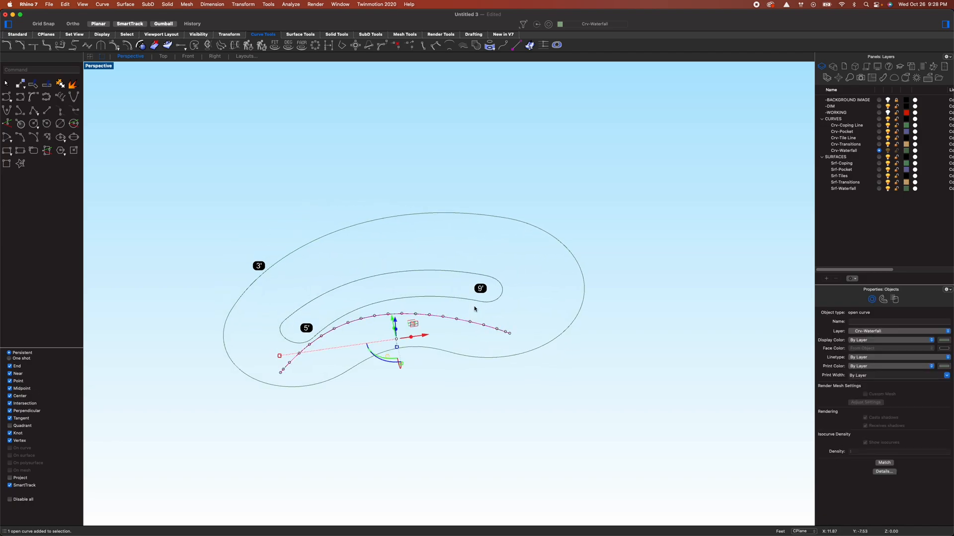
# In the Top view, draw a both-sides line perpendicular to the sloping centre curve at each end, about 4.7 feet to each side
pyautogui.click(162, 57)
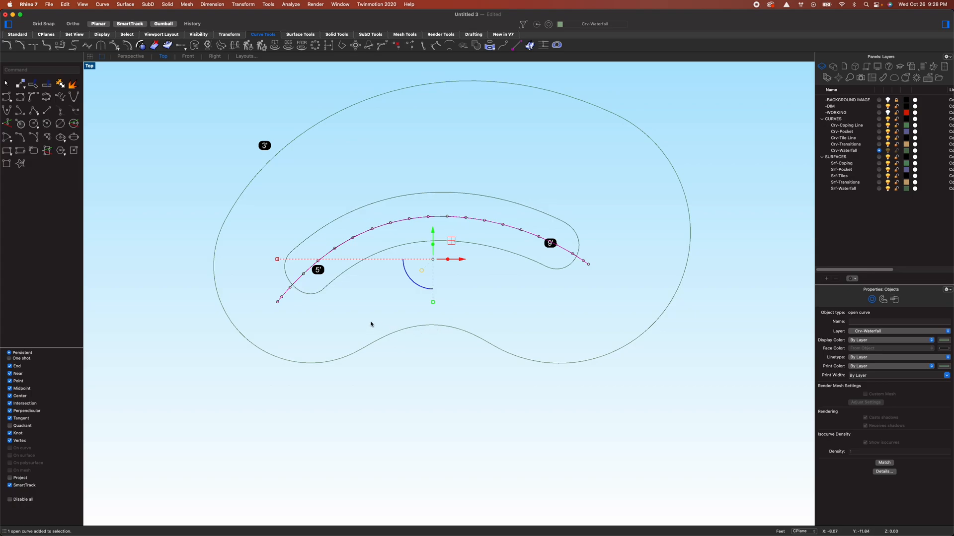
pyautogui.click(74, 111)
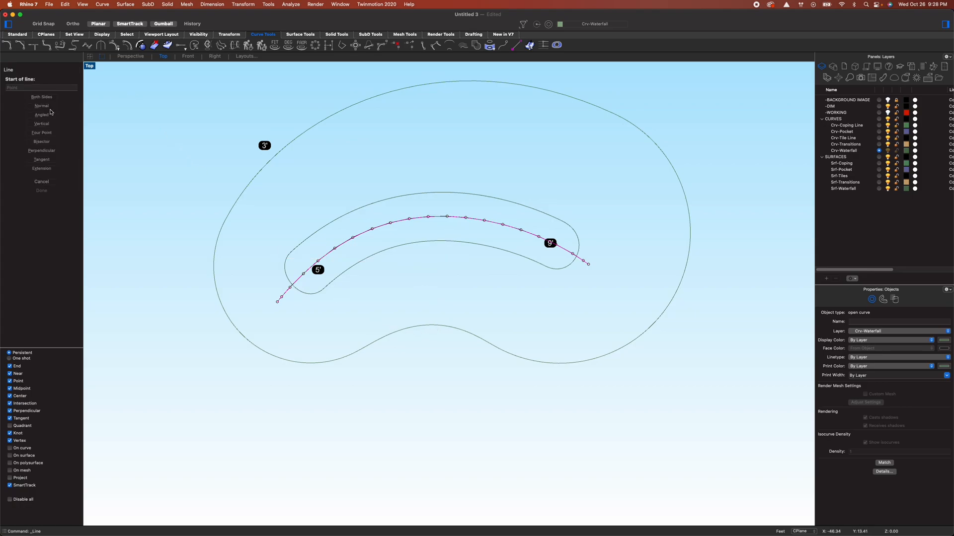
pyautogui.click(277, 302)
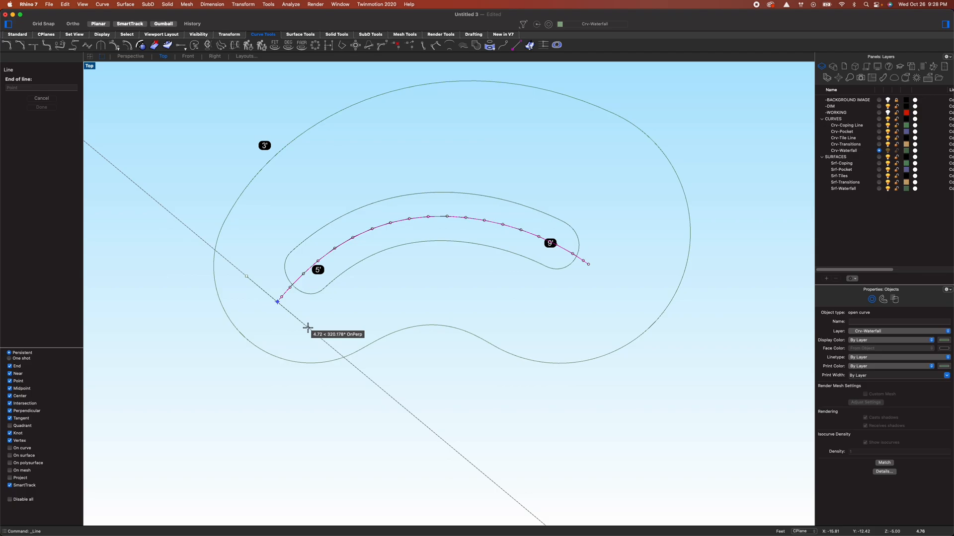
pyautogui.click(309, 329)
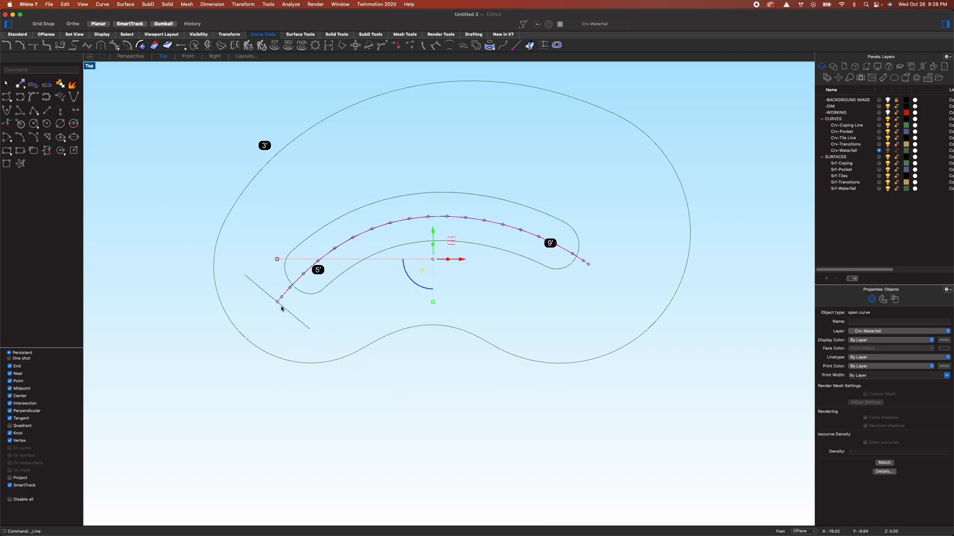
pyautogui.press('Return')
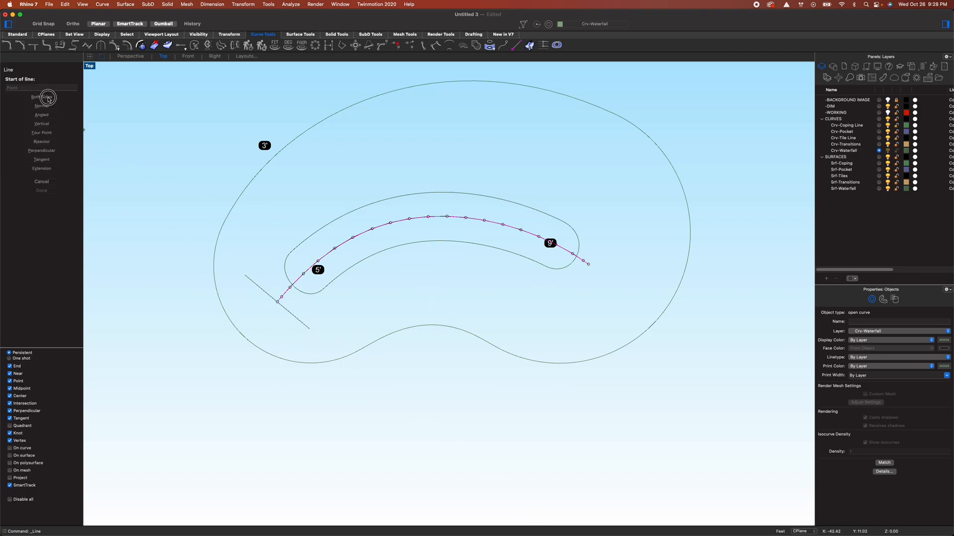
pyautogui.click(588, 264)
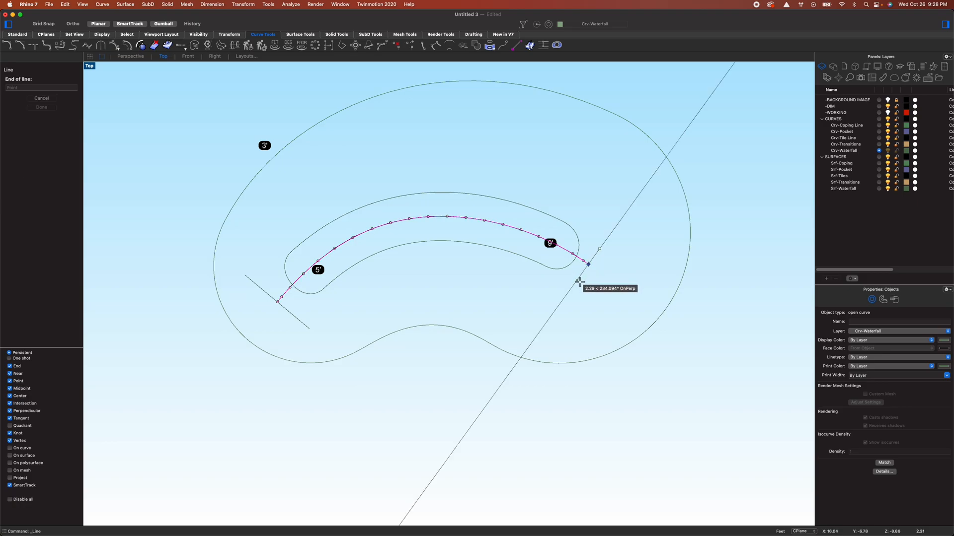
pyautogui.click(565, 296)
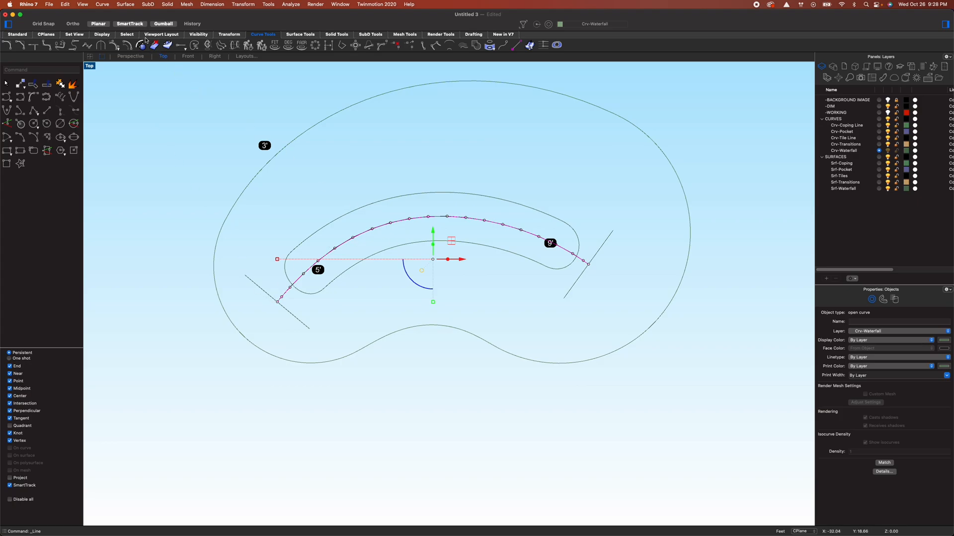
# Bring up the surface tools in the Perspective view, clear the selection and enable history recording
pyautogui.click(293, 36)
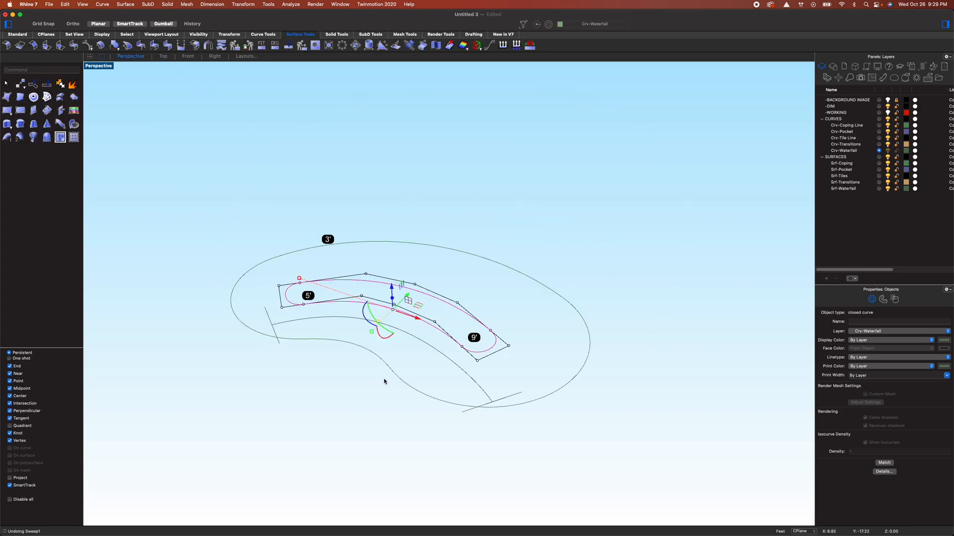
pyautogui.moveTo(384, 379); pyautogui.dragTo(393, 415, button='right')
pyautogui.click(395, 394)
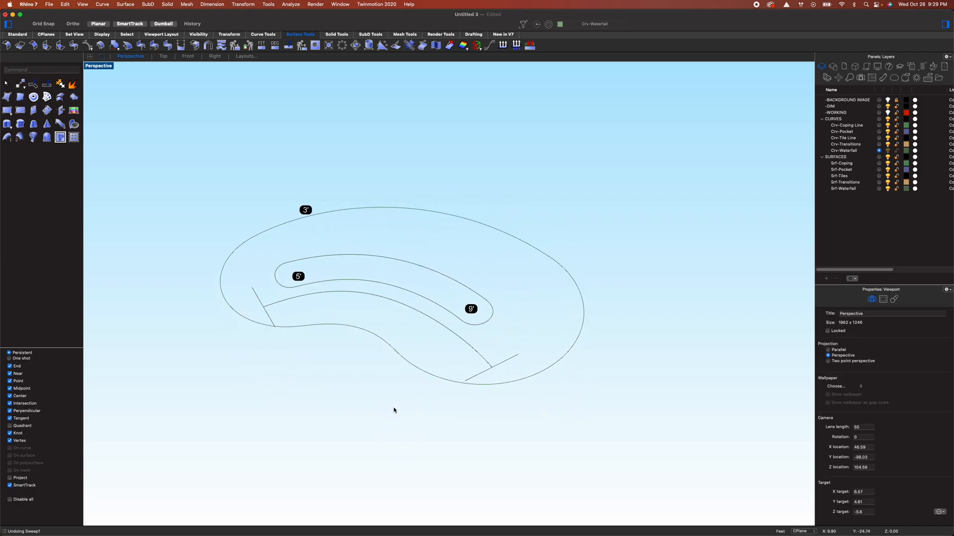
pyautogui.click(192, 23)
# Create a Sweep 1 Rail surface with the sloping centre curve as rail and both end lines as shapes, using the Roadlike frame style
pyautogui.moveTo(367, 366); pyautogui.dragTo(312, 324, button='right')
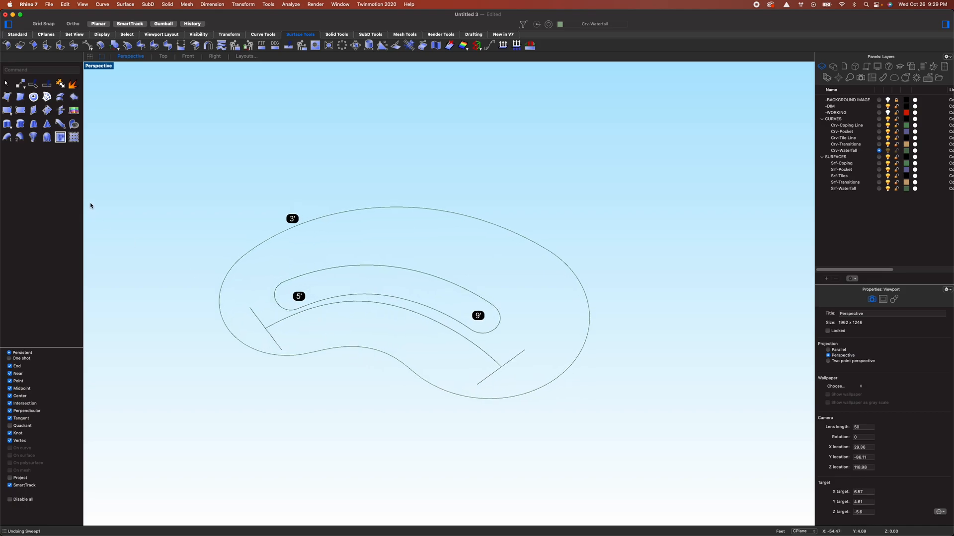
pyautogui.click(8, 141)
pyautogui.click(331, 303)
pyautogui.click(278, 346)
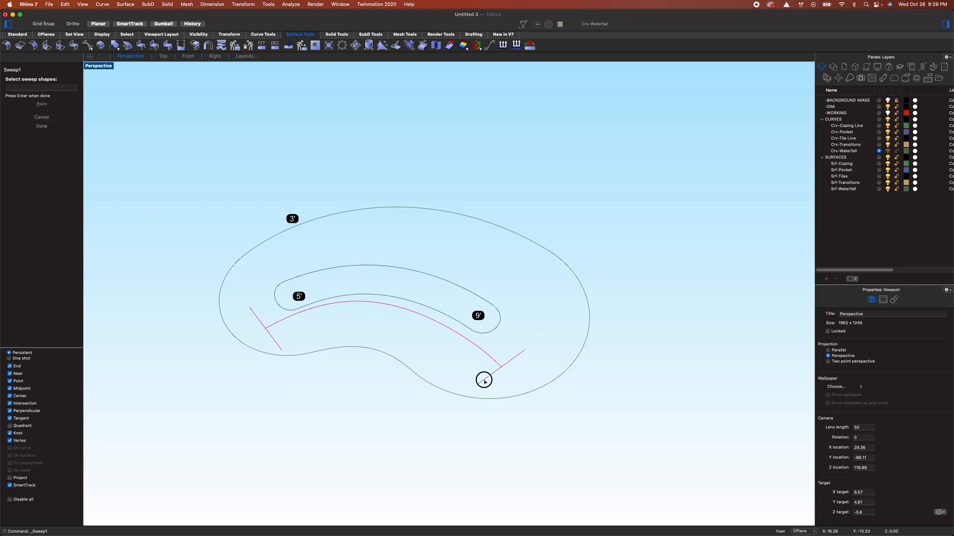
pyautogui.click(486, 382)
pyautogui.press('Return')
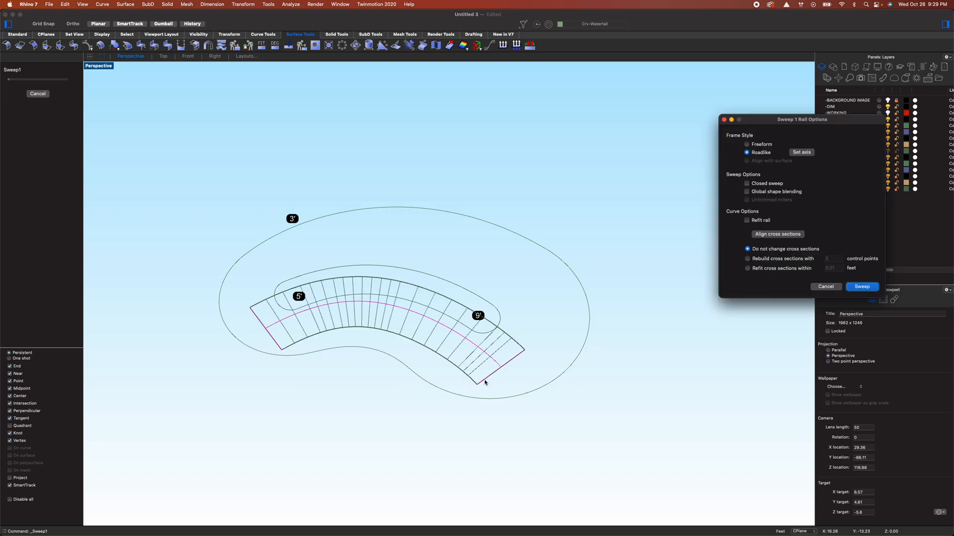
pyautogui.click(862, 287)
# Check the swept surface from a lower angle and compare its width with the flat-bottom outline in the Top view
pyautogui.moveTo(551, 420); pyautogui.dragTo(483, 357, button='right')
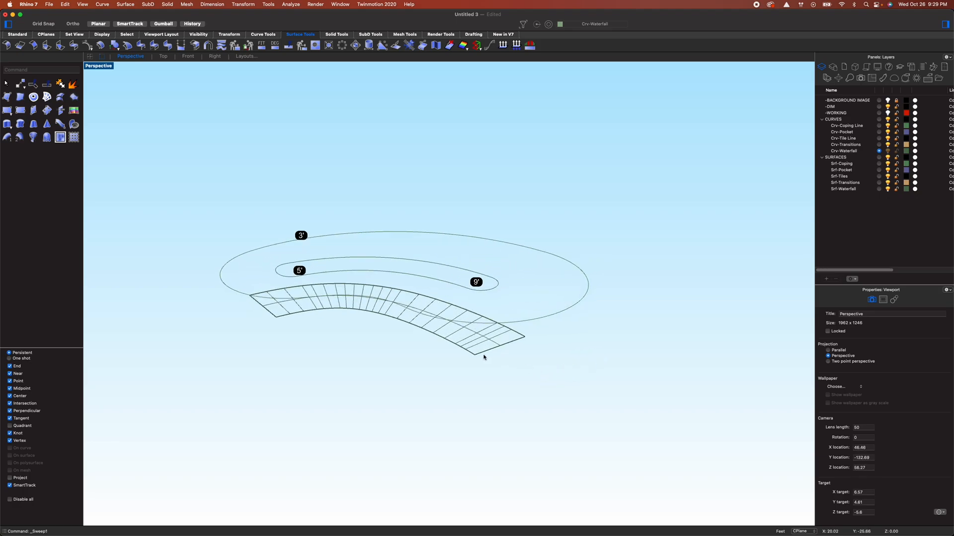
pyautogui.click(482, 353)
pyautogui.click(517, 370)
pyautogui.press('Escape')
pyautogui.click(164, 56)
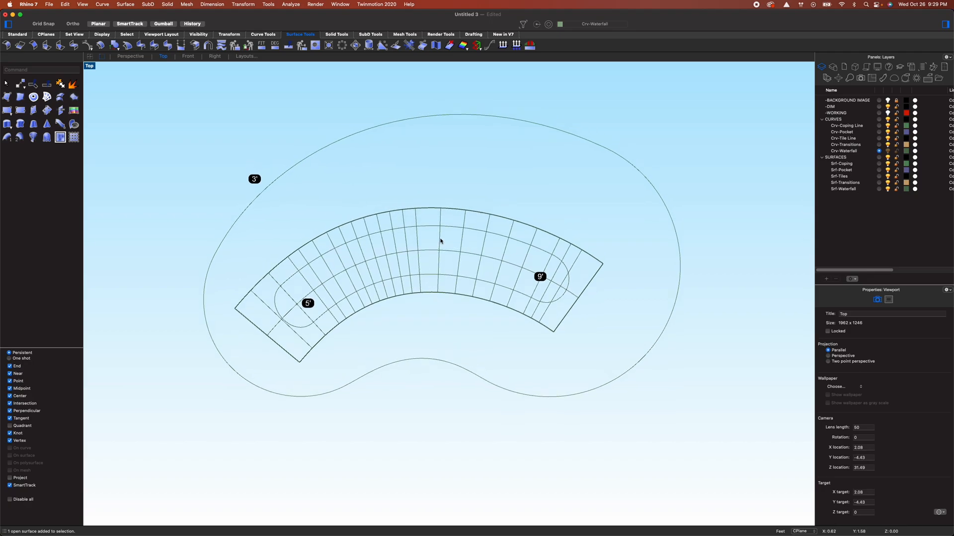
pyautogui.click(322, 319)
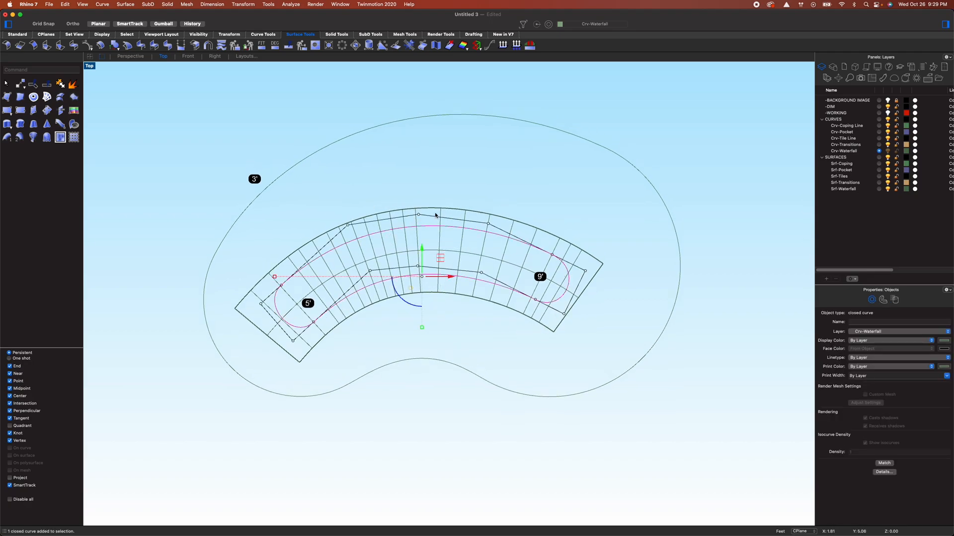
pyautogui.click(367, 348)
# Shrink the line at the 5' end with Scale1D about its midpoint, by a factor of about 0.74, to narrow the sweep
pyautogui.click(281, 351)
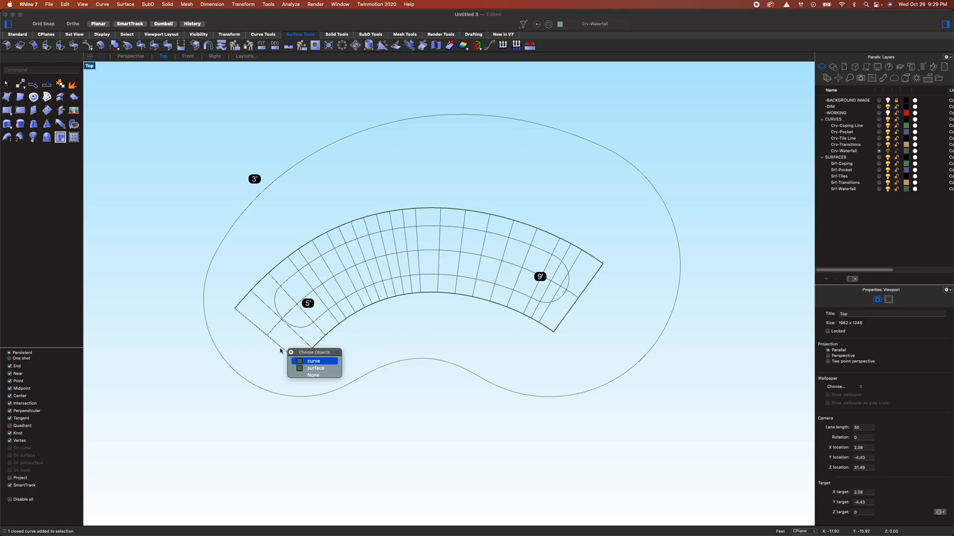
pyautogui.click(301, 361)
pyautogui.scroll(8, 276, 340)
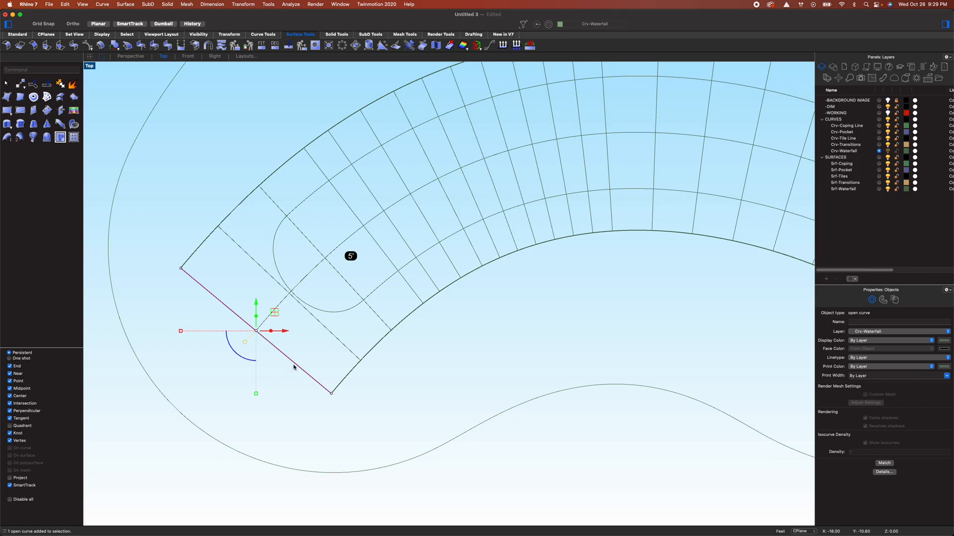
pyautogui.write('scale1d')
pyautogui.press('Return')
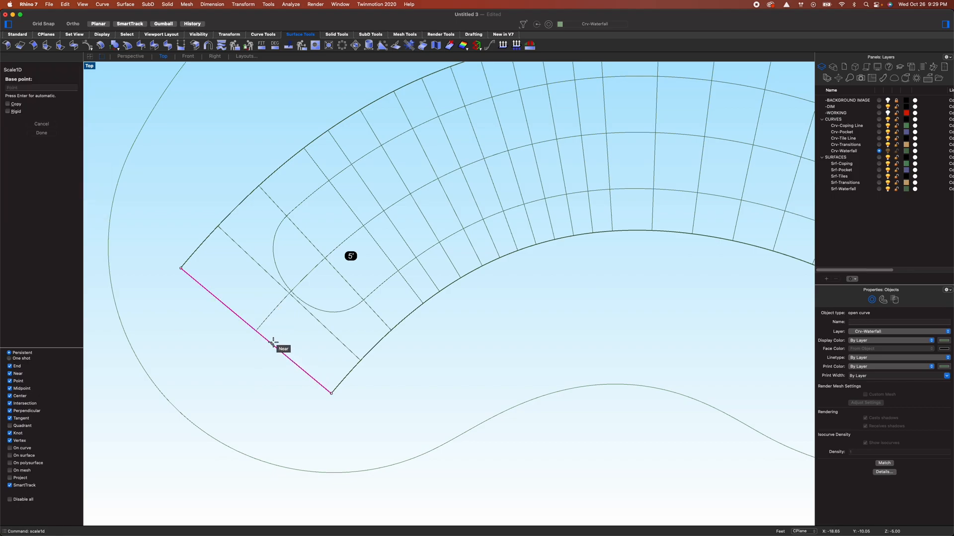
pyautogui.click(256, 330)
pyautogui.click(331, 393)
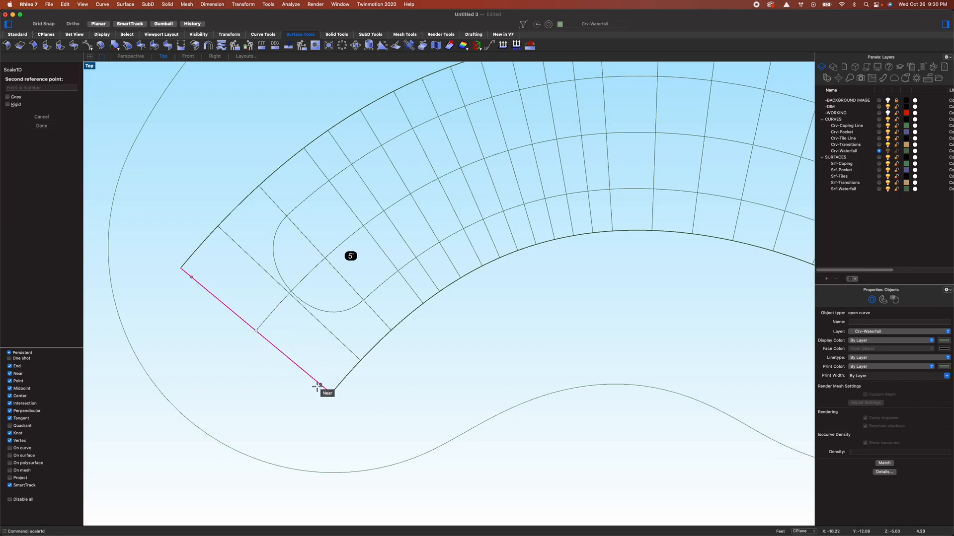
pyautogui.click(305, 387)
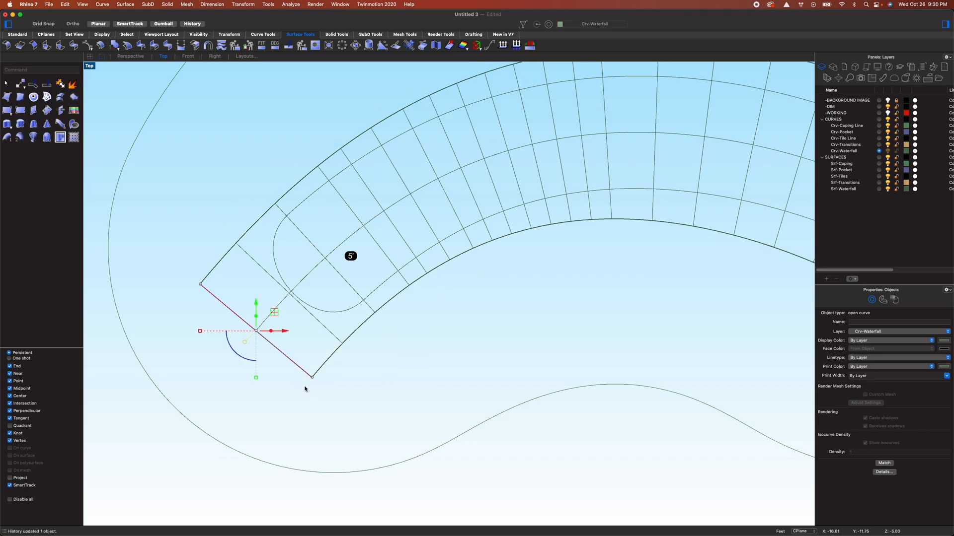
# Shrink the line at the 9' end with Scale1D about its midpoint so the sweep narrows there, still covering the flat-bottom outline
pyautogui.moveTo(626, 352); pyautogui.dragTo(440, 366, button='right')
pyautogui.moveTo(660, 398); pyautogui.dragTo(487, 418, button='right')
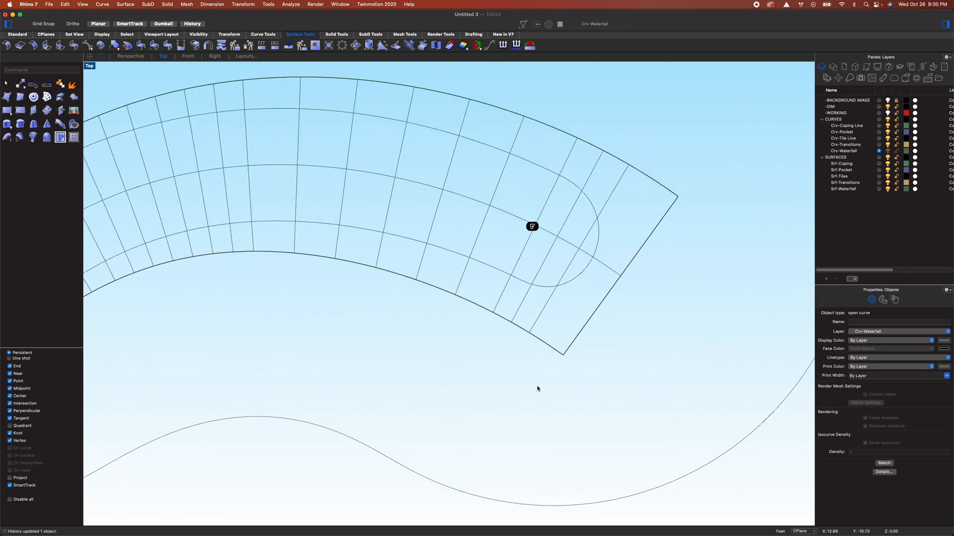
pyautogui.click(598, 313)
pyautogui.rightClick(599, 314)
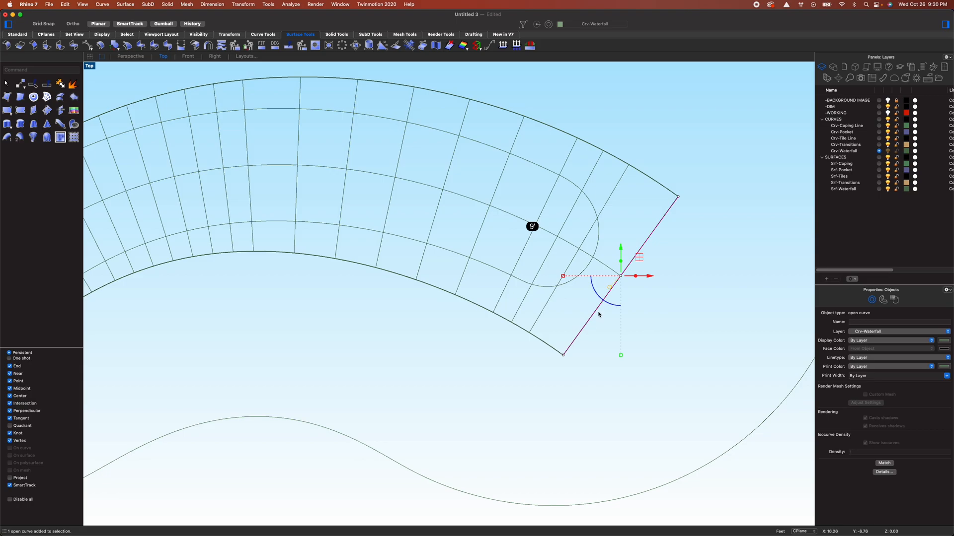
pyautogui.press('Return')
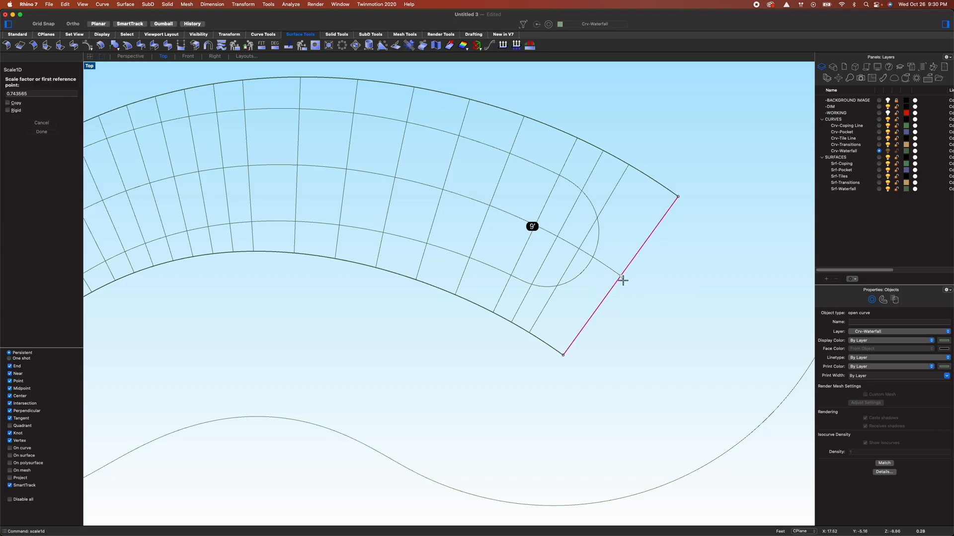
pyautogui.click(564, 355)
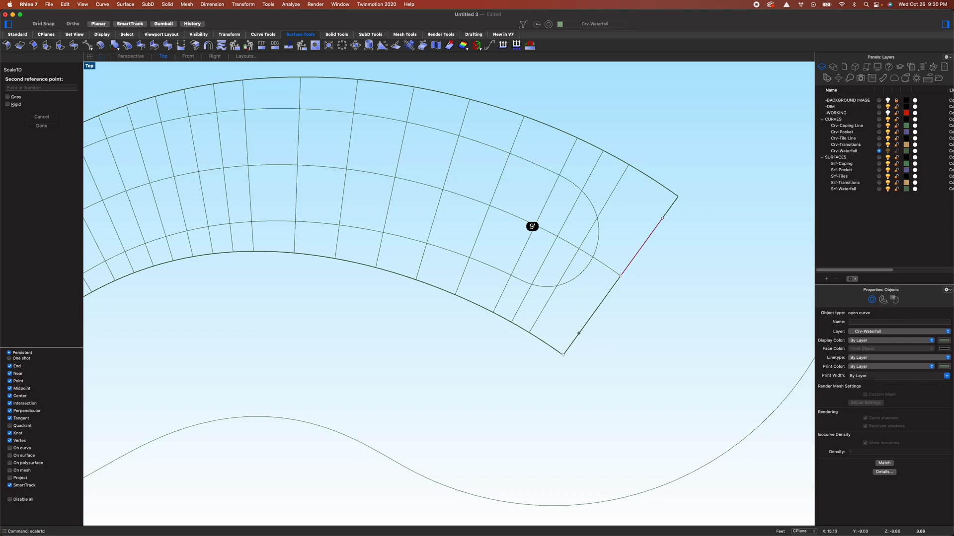
pyautogui.click(606, 351)
pyautogui.scroll(-4, 571, 352)
pyautogui.moveTo(455, 340); pyautogui.dragTo(523, 334, button='right')
pyautogui.click(594, 340)
pyautogui.click(668, 312)
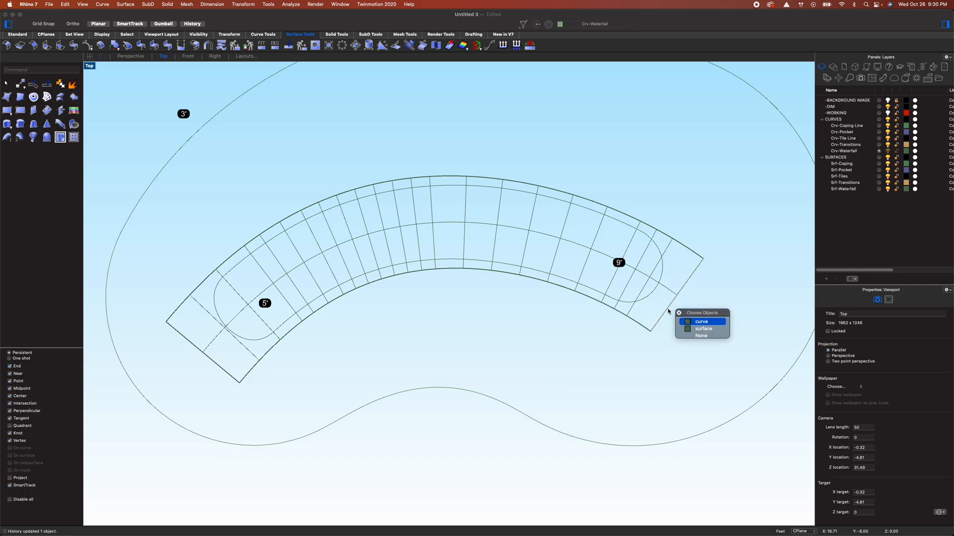
pyautogui.click(583, 344)
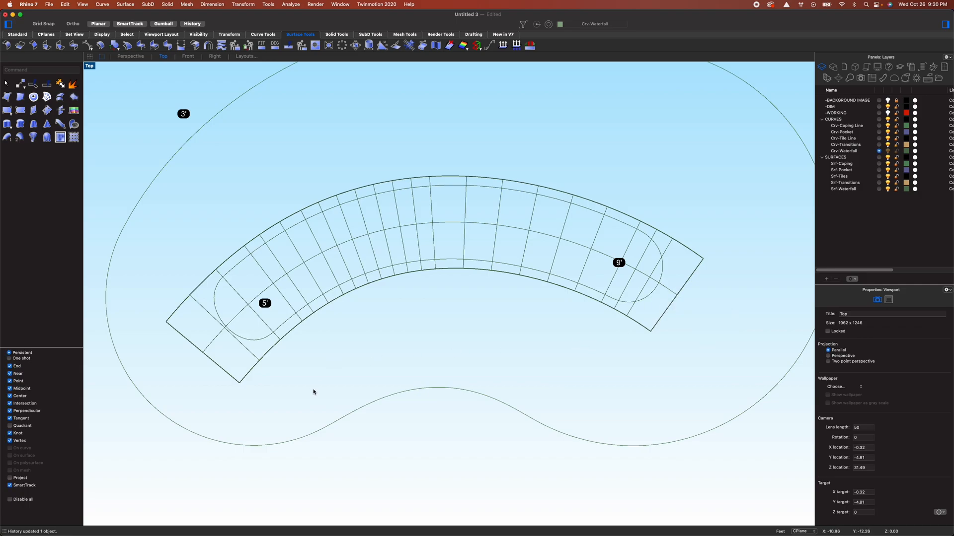
# Trim the swept surface with the flat-bottom outline, removing everything outside it
pyautogui.click(264, 340)
pyautogui.write('Trim')
pyautogui.press('Return')
pyautogui.click(262, 365)
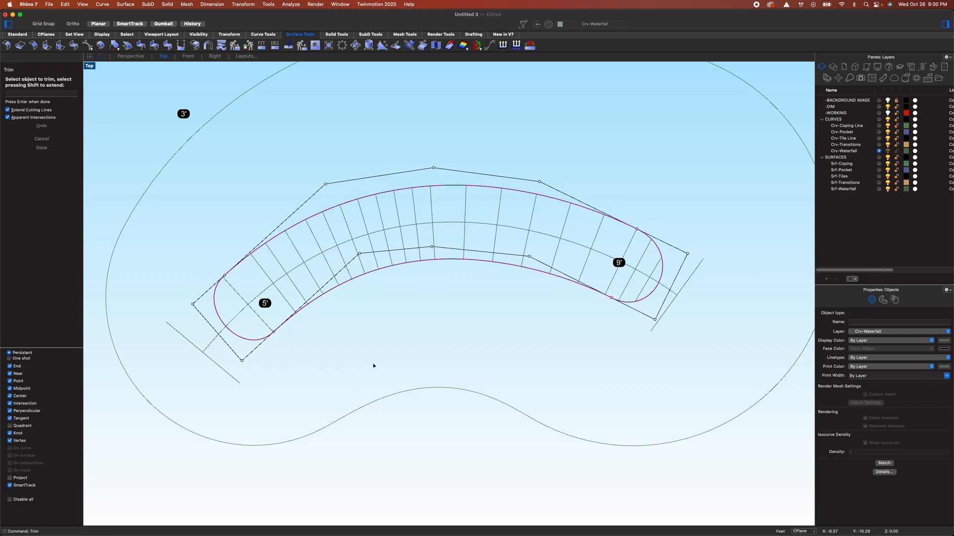
pyautogui.press('Return')
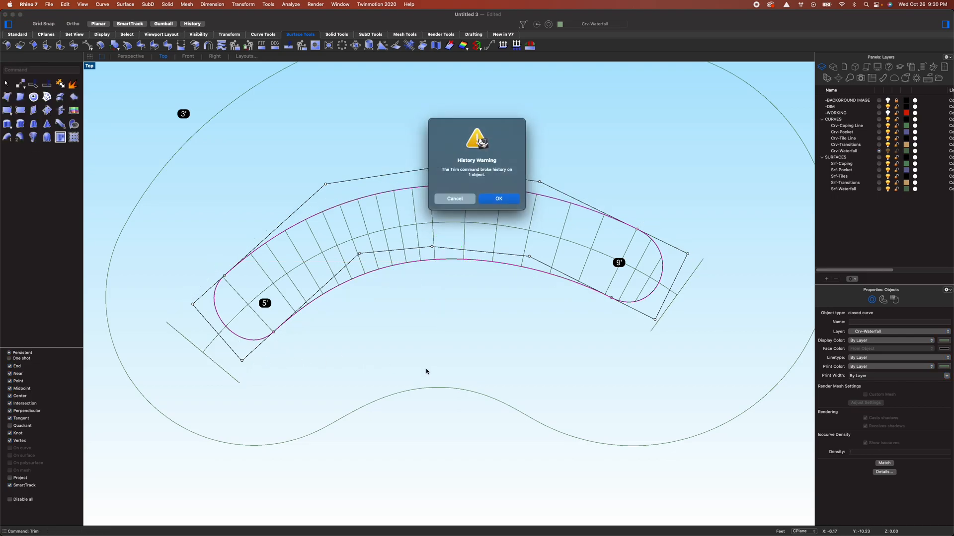
pyautogui.click(499, 198)
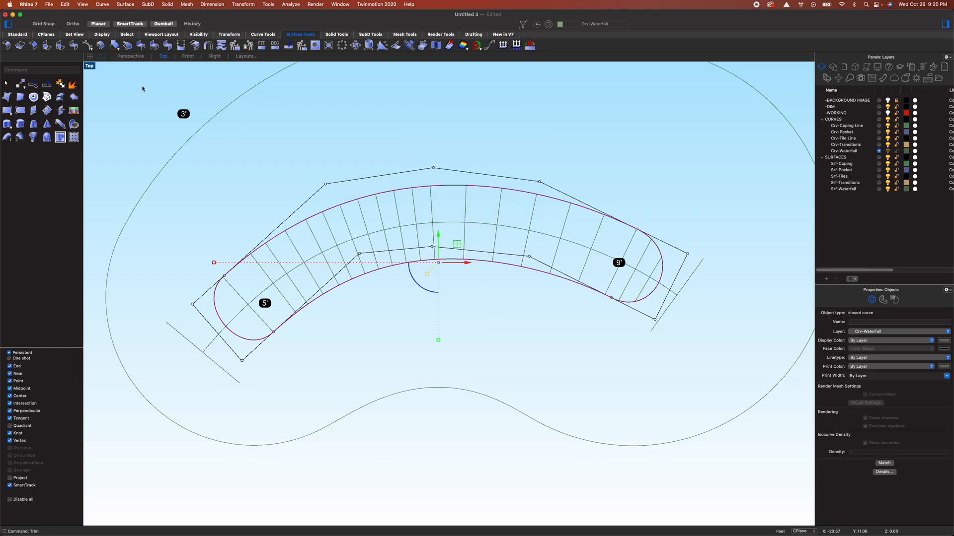
# In the Perspective view, assign the sloping centre curve and the two end lines to the -WORKING layer
pyautogui.click(126, 56)
pyautogui.moveTo(389, 330)
pyautogui.mouseDown(button='right')
pyautogui.moveTo(427, 358)
pyautogui.moveTo(405, 360)
pyautogui.moveTo(395, 376)
pyautogui.moveTo(364, 370)
pyautogui.moveTo(358, 326)
pyautogui.moveTo(330, 336)
pyautogui.moveTo(383, 315)
pyautogui.moveTo(479, 333)
pyautogui.mouseUp(button='right')
pyautogui.moveTo(575, 366); pyautogui.dragTo(537, 332)
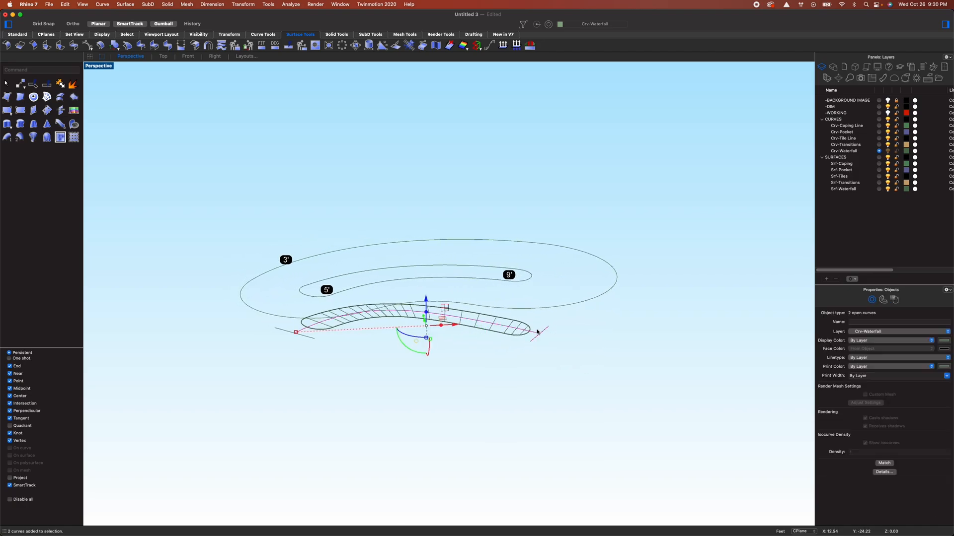
pyautogui.keyDown('shift'); pyautogui.click(306, 338); pyautogui.keyUp('shift')
pyautogui.click(879, 331)
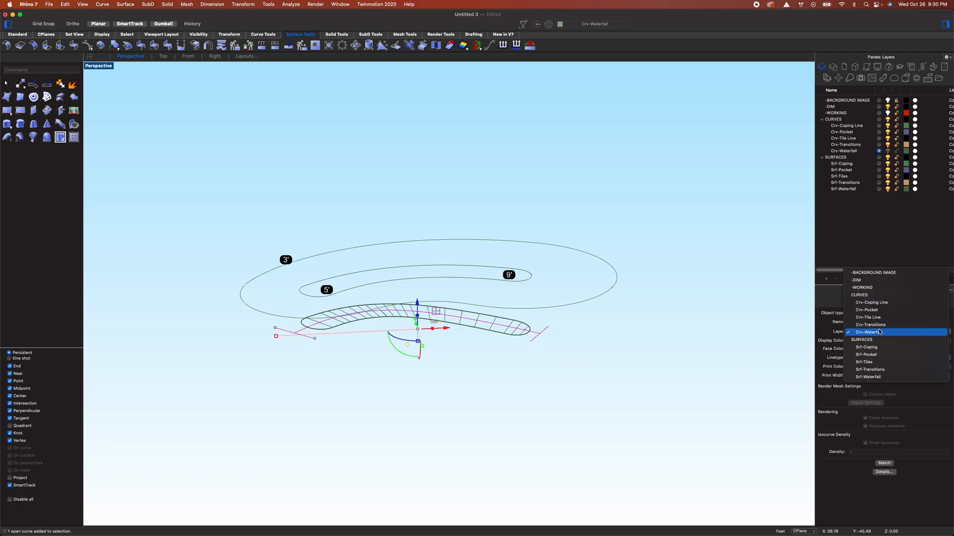
pyautogui.click(877, 289)
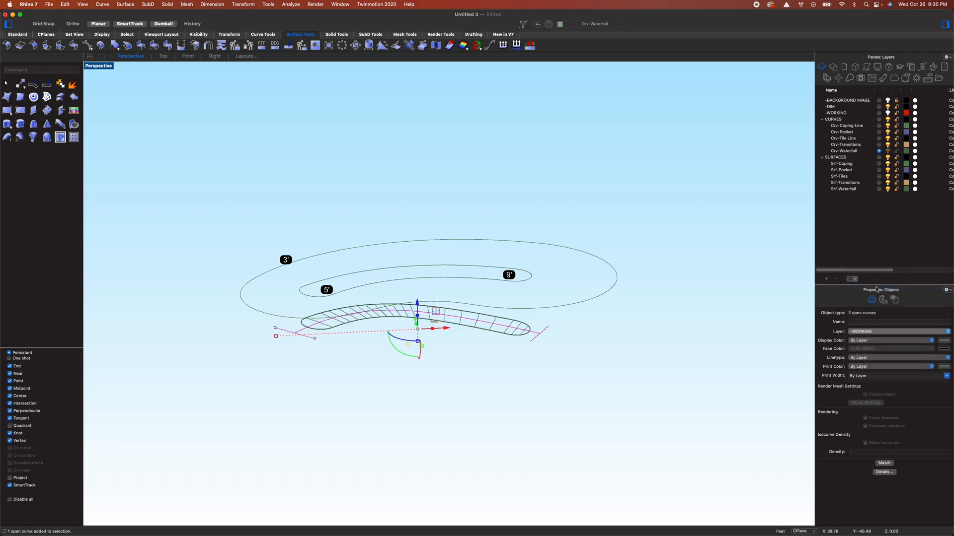
pyautogui.click(655, 348)
# Assign the original flat-bottom outline at coping height to the -WORKING layer and hide the -DIM layer
pyautogui.moveTo(628, 328); pyautogui.dragTo(564, 342, button='right')
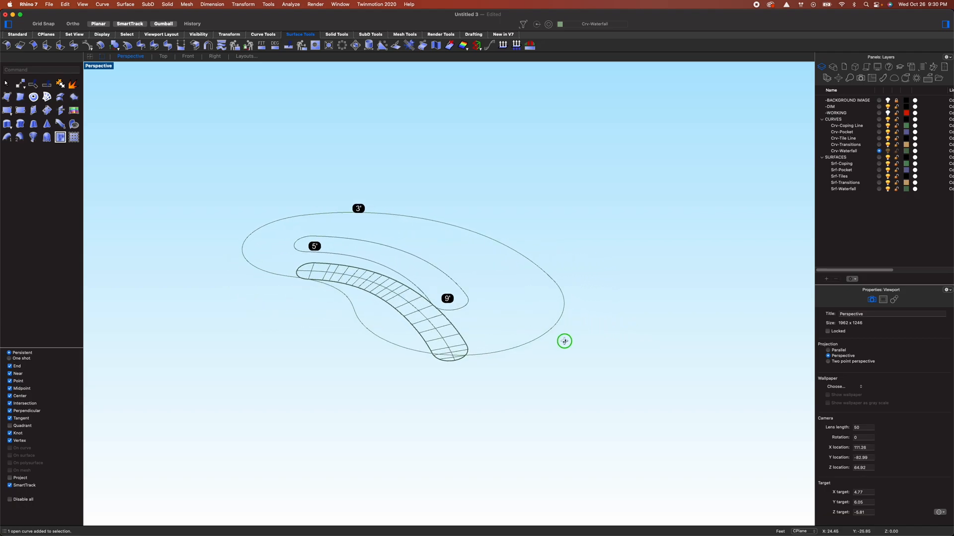
pyautogui.click(432, 276)
pyautogui.click(859, 332)
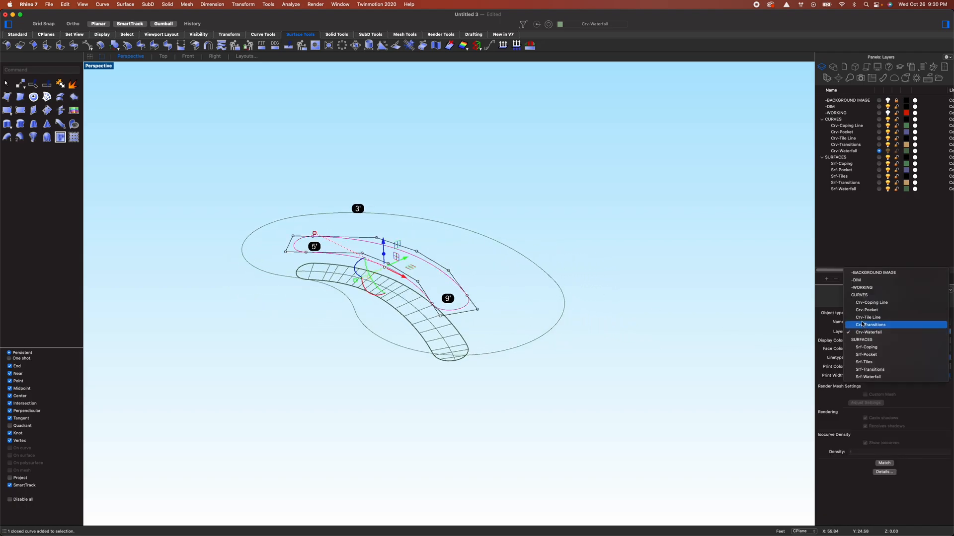
pyautogui.click(877, 290)
pyautogui.click(547, 385)
pyautogui.moveTo(547, 385); pyautogui.dragTo(566, 380, button='right')
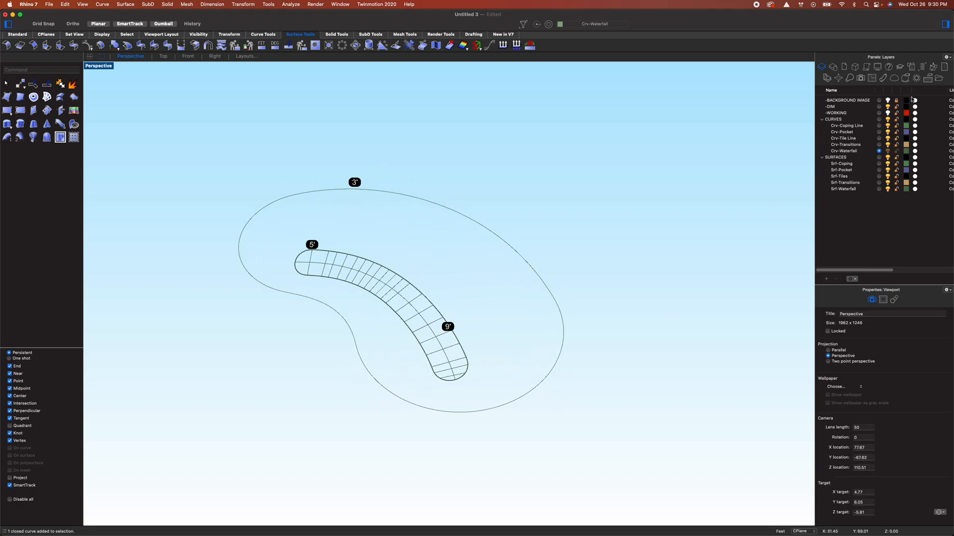
pyautogui.click(887, 106)
# Start a vertical plane at the tip of the waterfall surface's 9' end, with Project off for the start point and on for the edge's end
pyautogui.moveTo(591, 257); pyautogui.dragTo(502, 379, button='right')
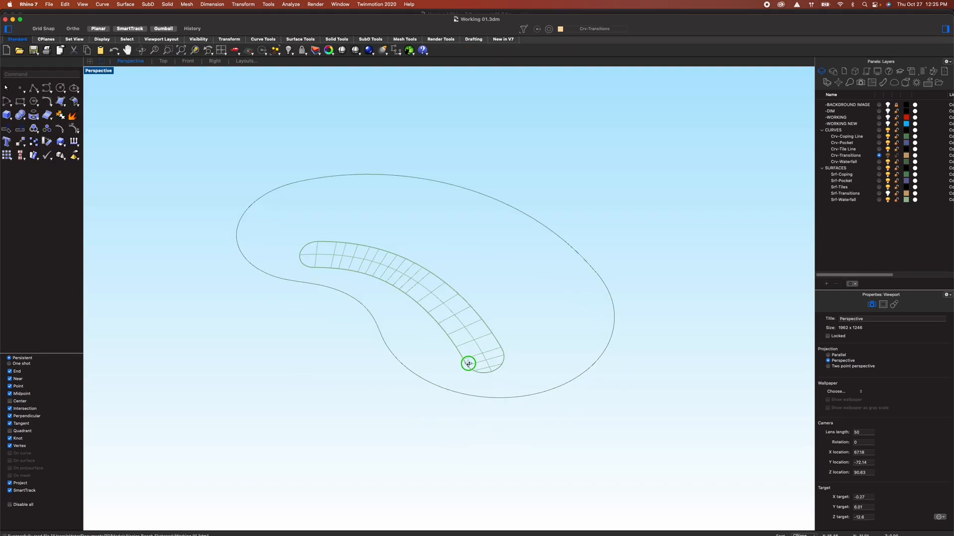
pyautogui.moveTo(466, 362); pyautogui.dragTo(441, 340, button='right')
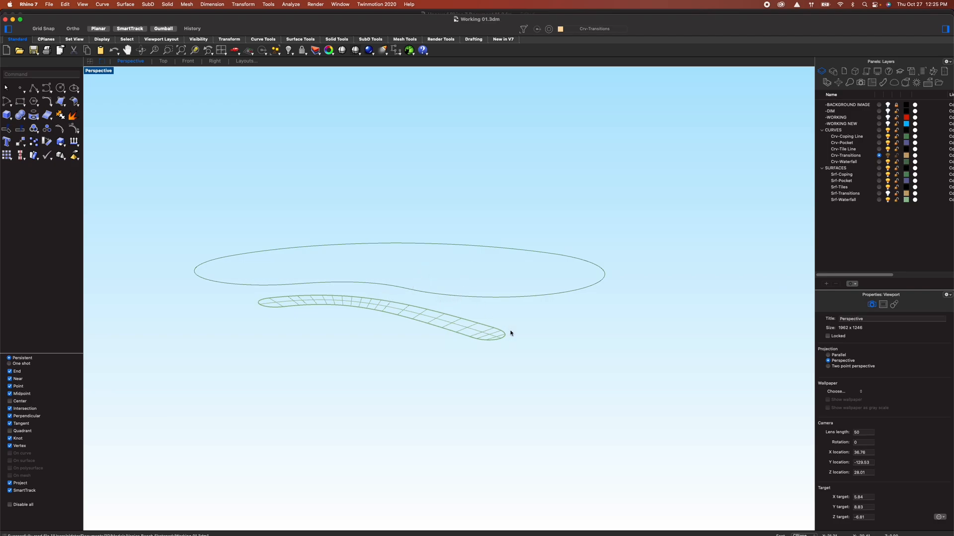
pyautogui.moveTo(527, 355); pyautogui.dragTo(487, 341, button='right')
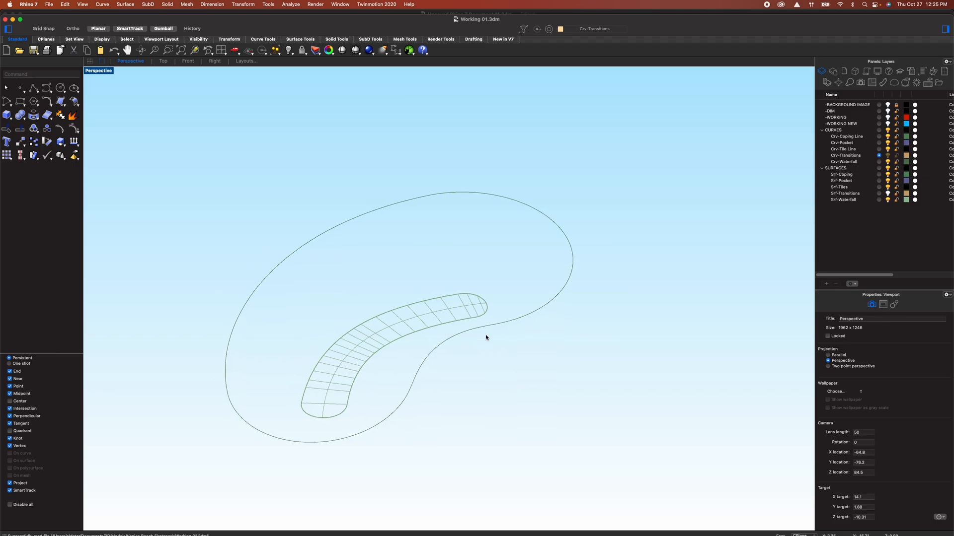
pyautogui.click(59, 105)
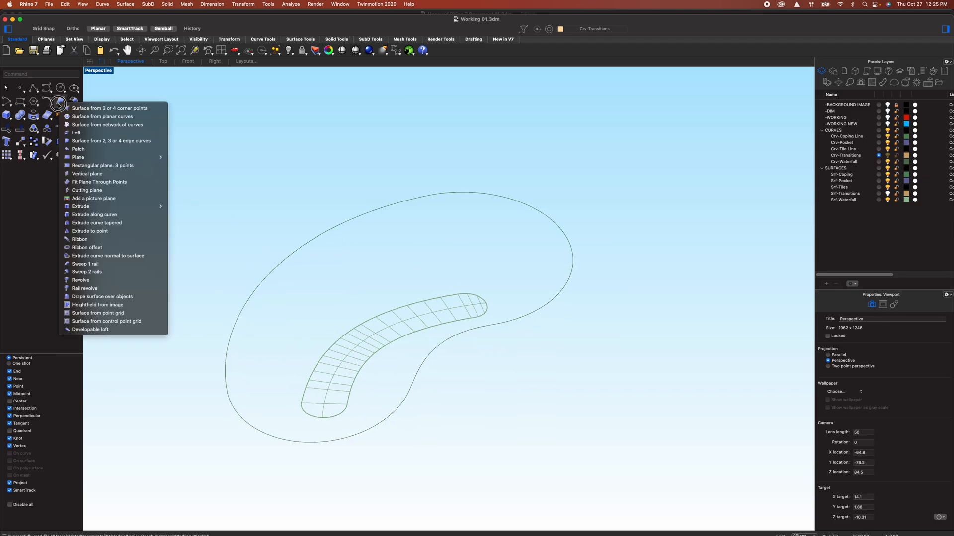
pyautogui.click(82, 174)
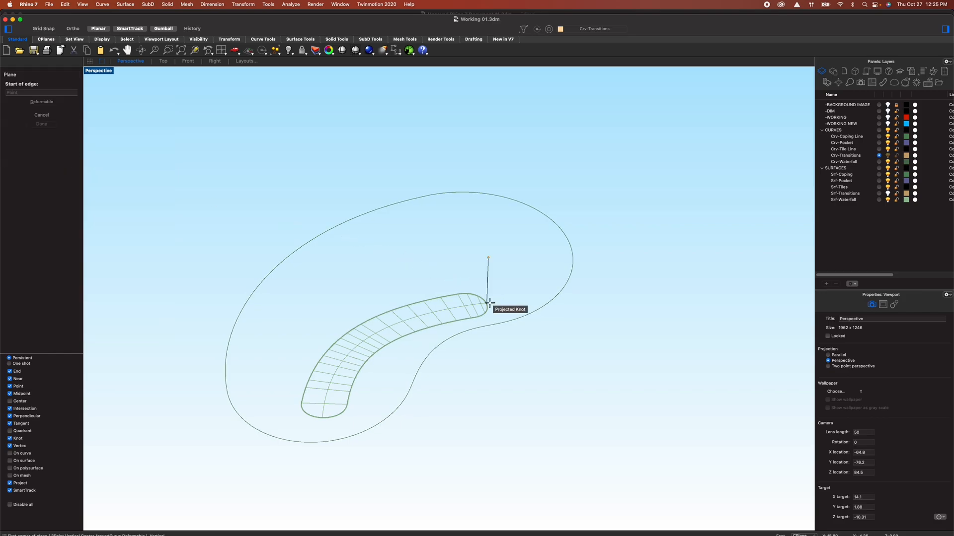
pyautogui.click(20, 484)
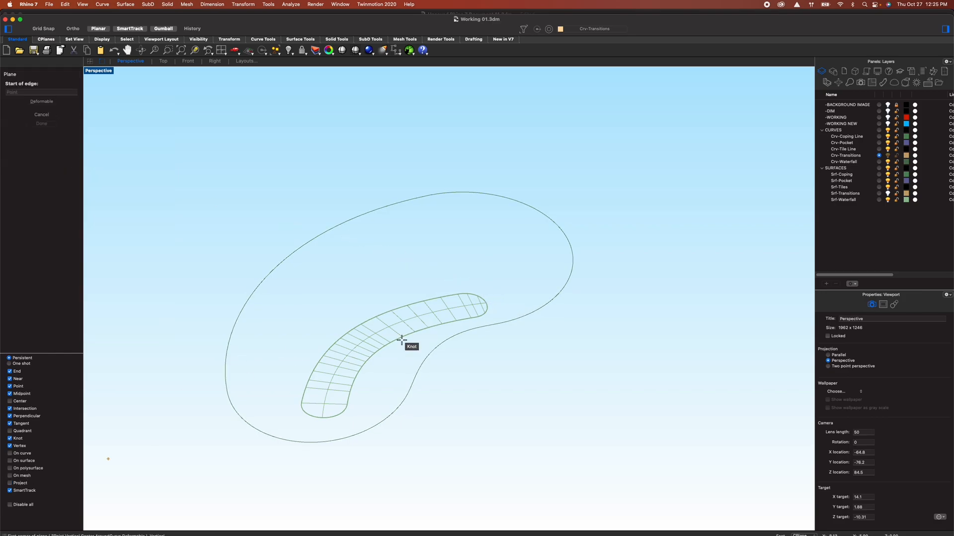
pyautogui.click(489, 301)
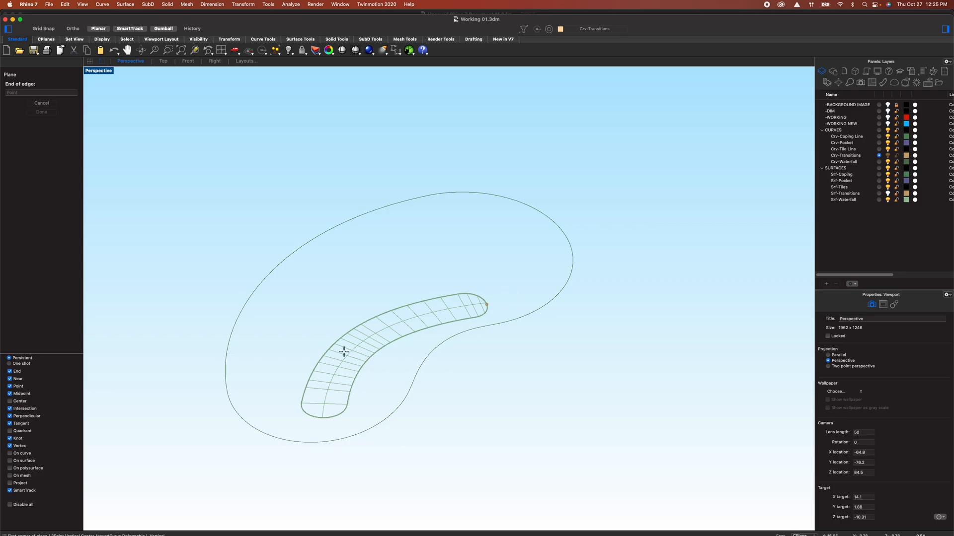
pyautogui.click(25, 484)
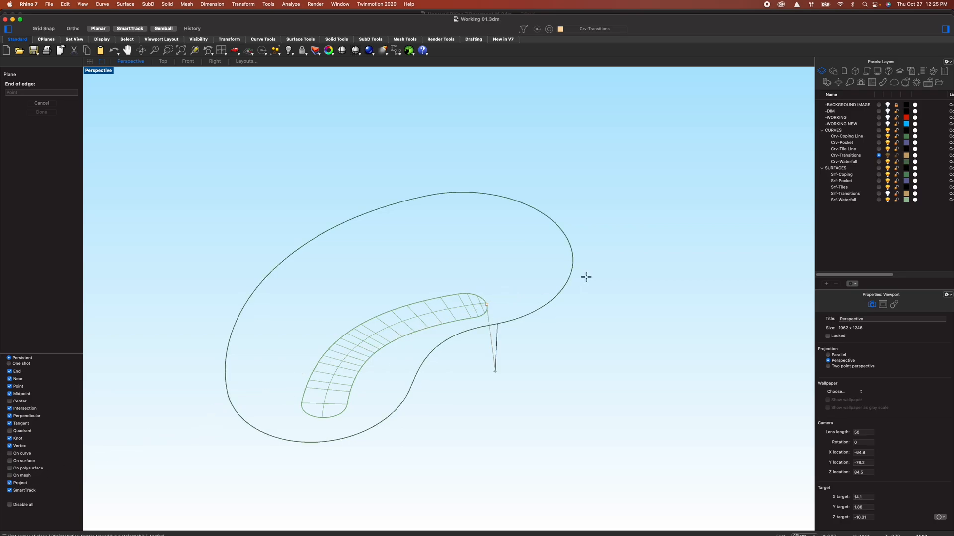
# Complete the vertical plane from the end of the inner waterfall outline out to and up to the coping line
pyautogui.click(164, 61)
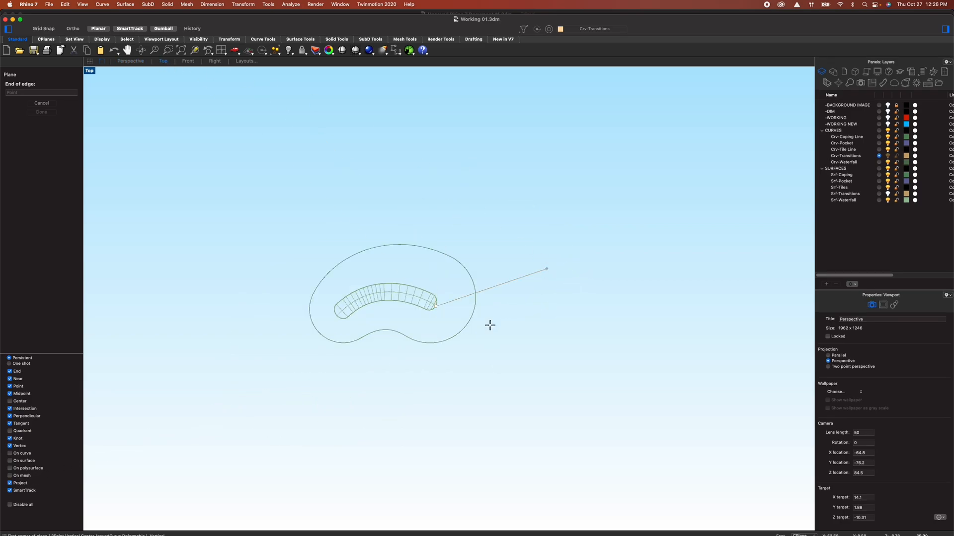
pyautogui.click(464, 328)
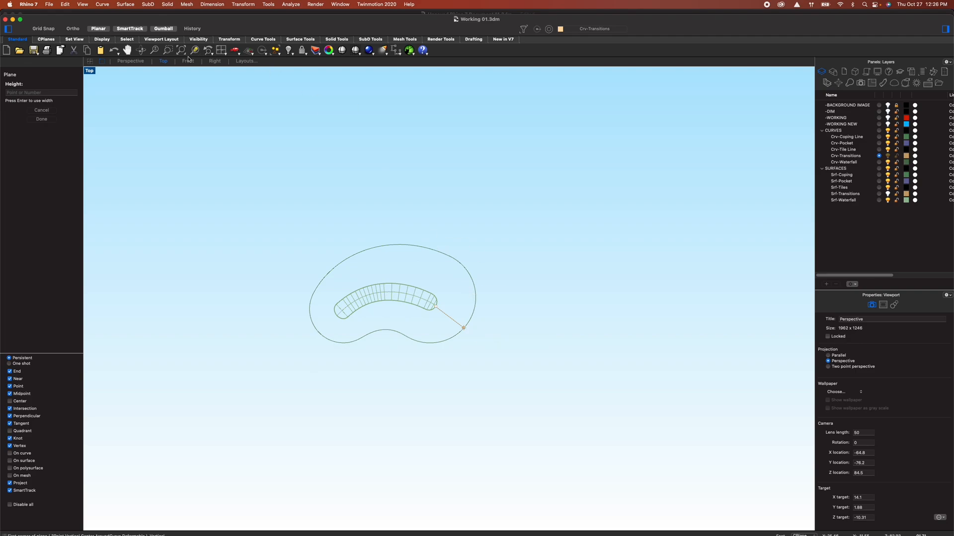
pyautogui.click(131, 61)
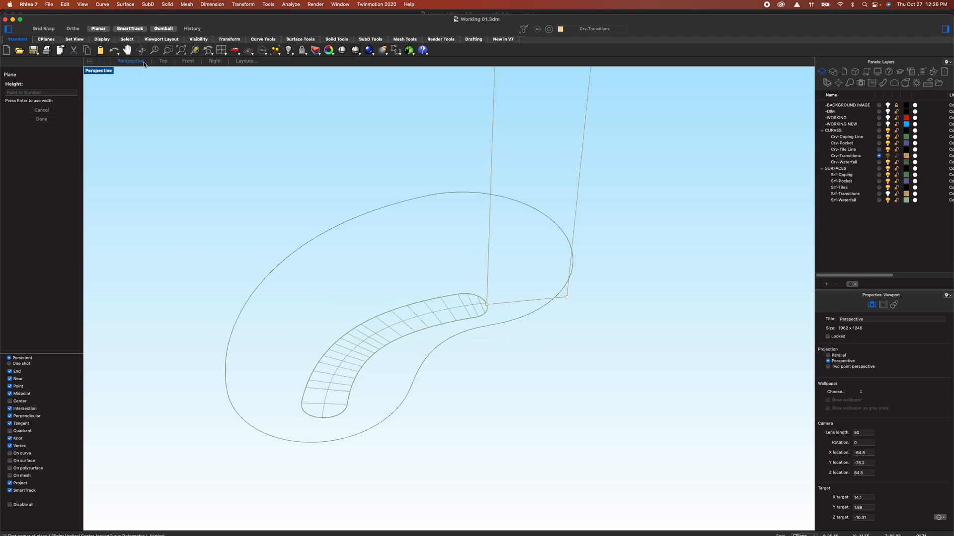
pyautogui.click(572, 249)
pyautogui.moveTo(577, 315); pyautogui.dragTo(567, 280, button='right')
pyautogui.scroll(10, 567, 281)
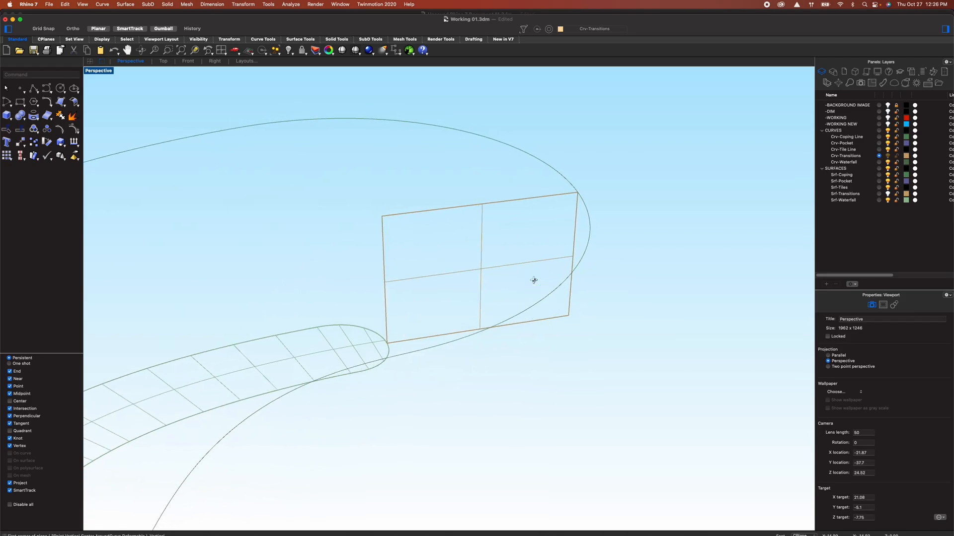
pyautogui.moveTo(185, 179); pyautogui.dragTo(188, 156, button='right')
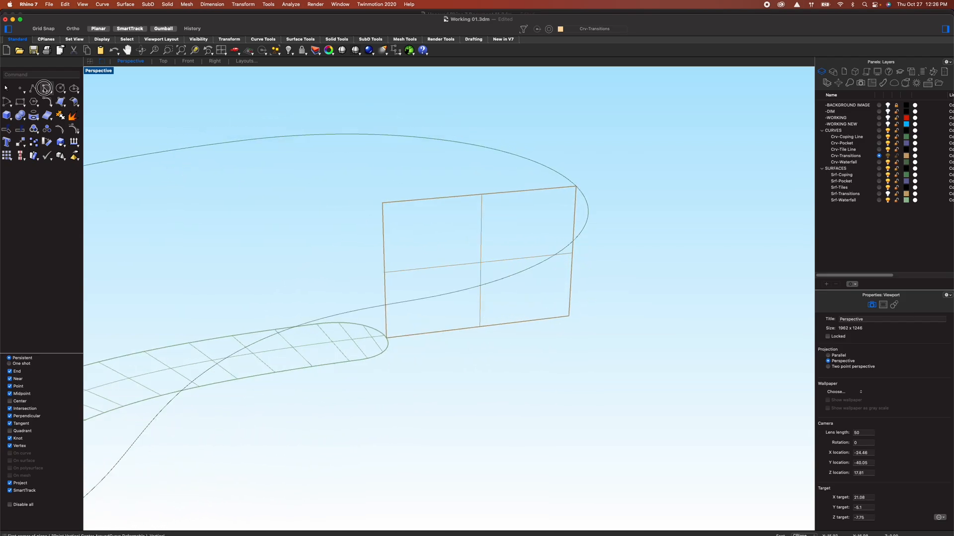
# Turn off Project snapping and draw a control-point curve from the plane's lower inner corner through its lower outer corner to its upper outer corner
pyautogui.click(47, 89)
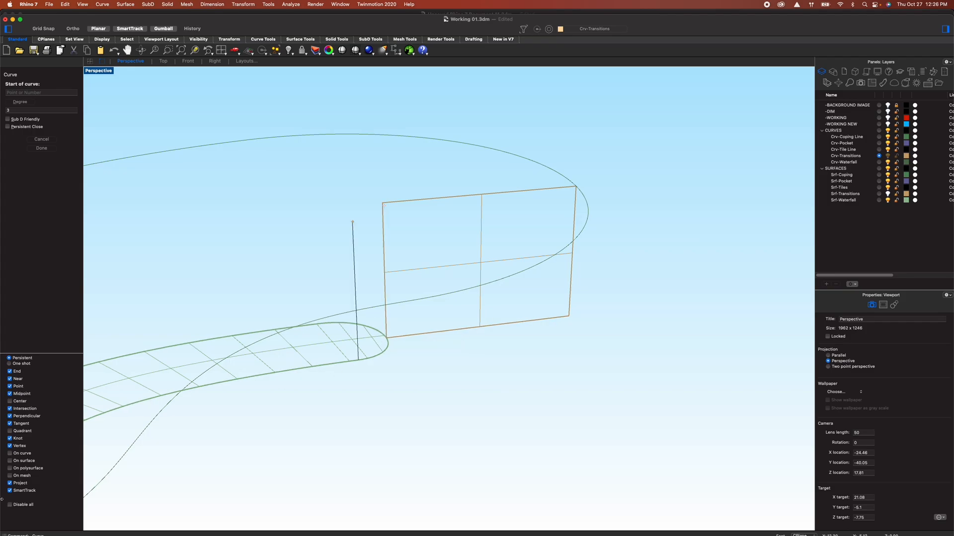
pyautogui.click(20, 483)
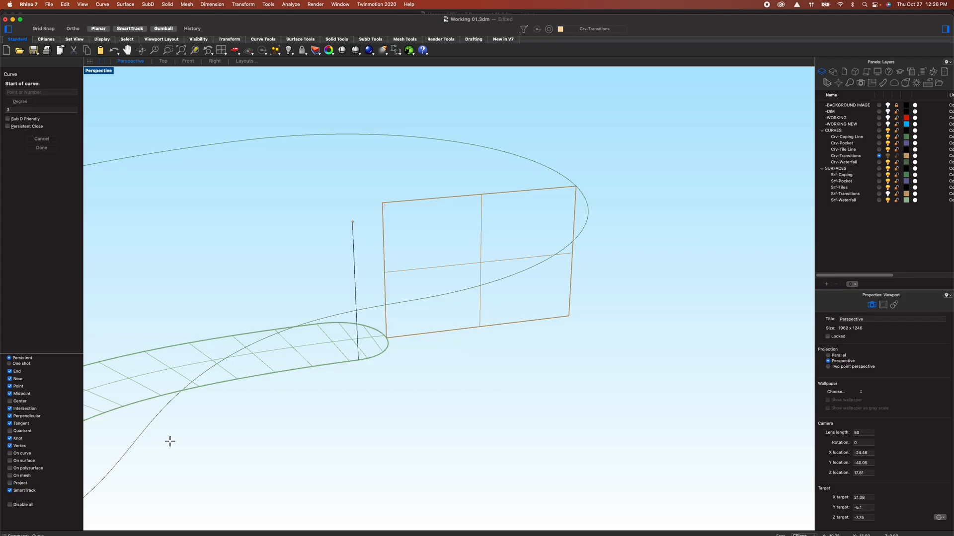
pyautogui.click(386, 337)
pyautogui.click(569, 316)
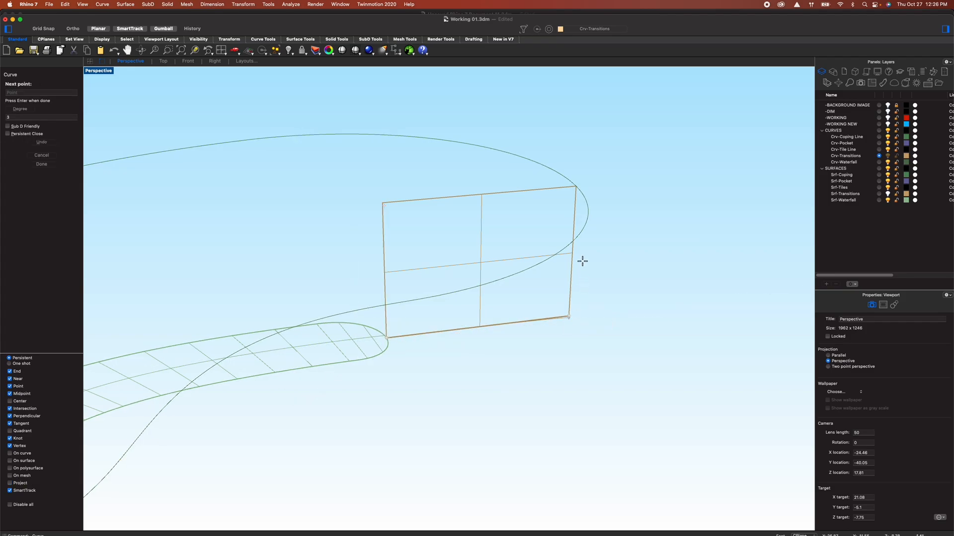
pyautogui.click(574, 187)
pyautogui.press('Return')
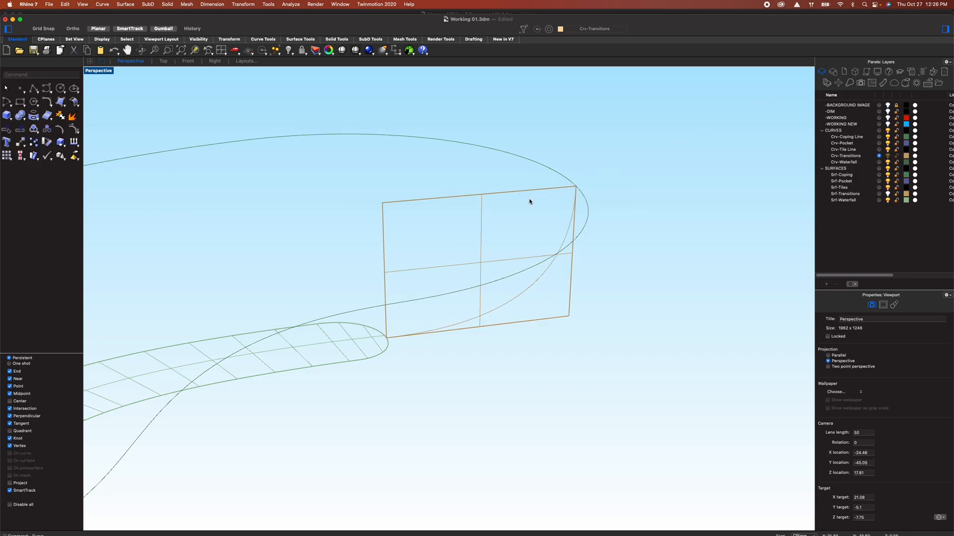
# Delete the vertical construction plane and the trial transition curve drawn on it
pyautogui.click(525, 194)
pyautogui.press('Delete')
pyautogui.moveTo(539, 220); pyautogui.dragTo(521, 323, button='right')
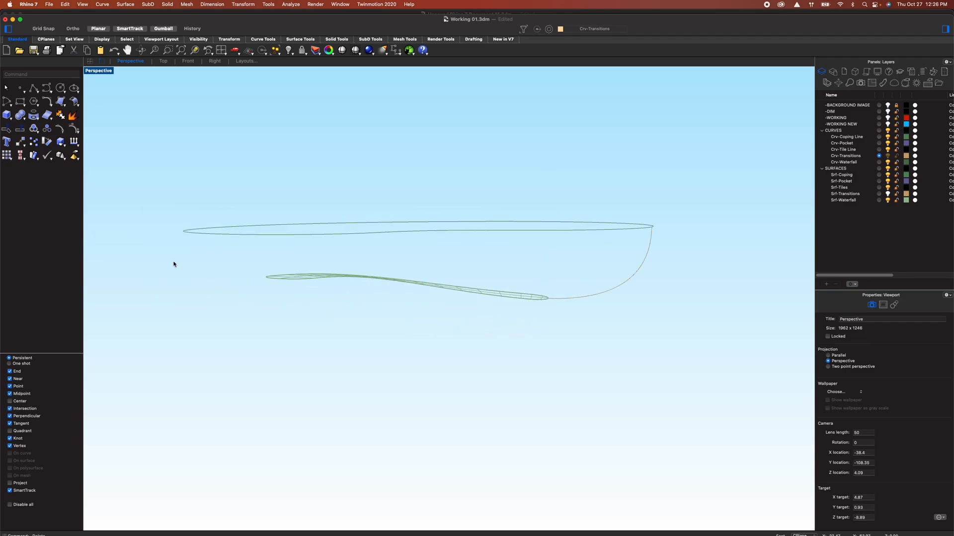
pyautogui.moveTo(561, 312); pyautogui.dragTo(531, 320, button='right')
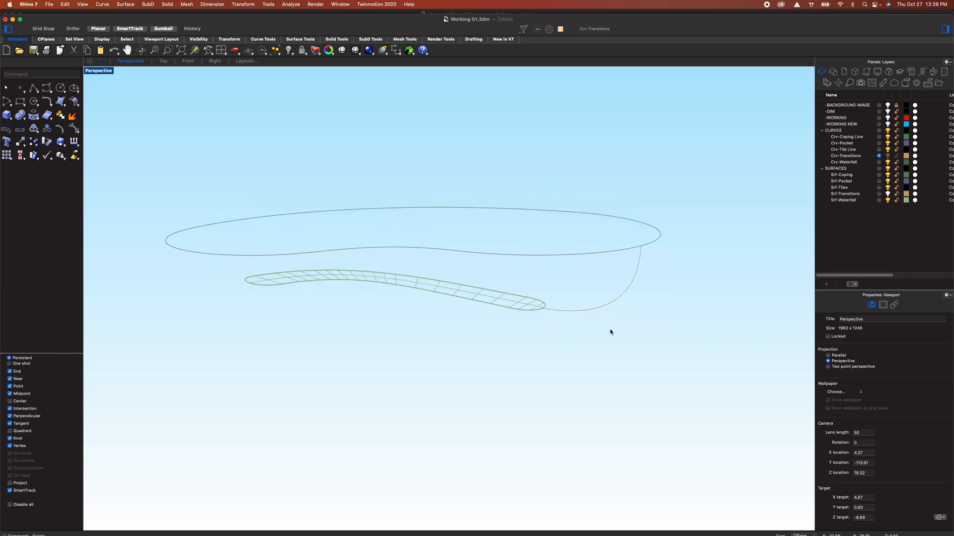
pyautogui.moveTo(634, 342); pyautogui.dragTo(594, 297)
pyautogui.press('Delete')
# Draw a single straight horizontal polyline segment in the Top view, in the empty space above the coping outline, on the Crv-Spokes layer
pyautogui.click(164, 61)
pyautogui.scroll(5, 521, 321)
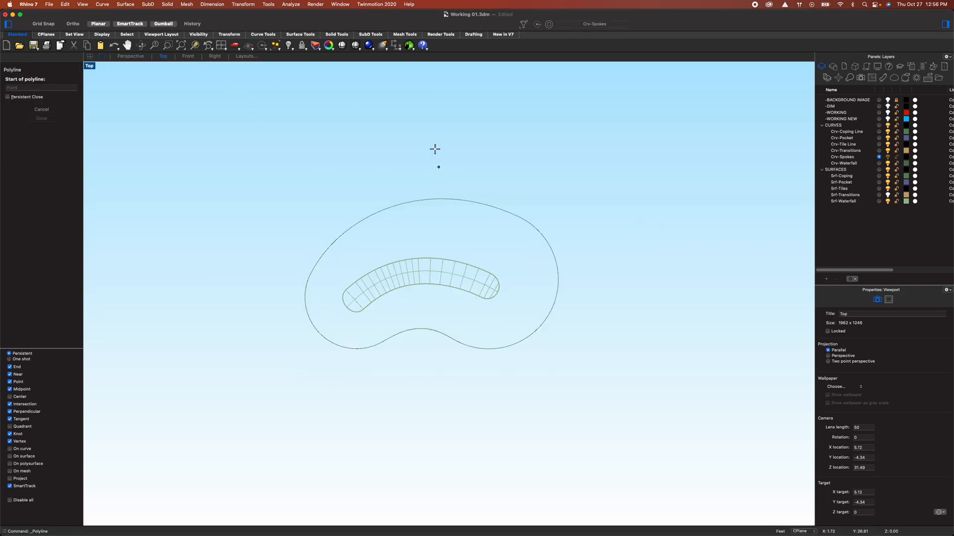
pyautogui.click(434, 147)
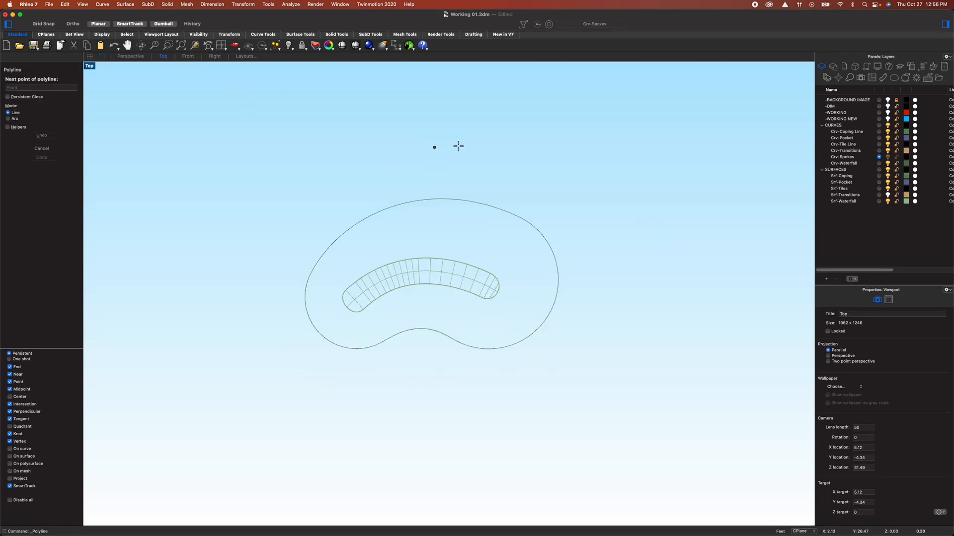
pyautogui.click(530, 149)
pyautogui.press('F8')
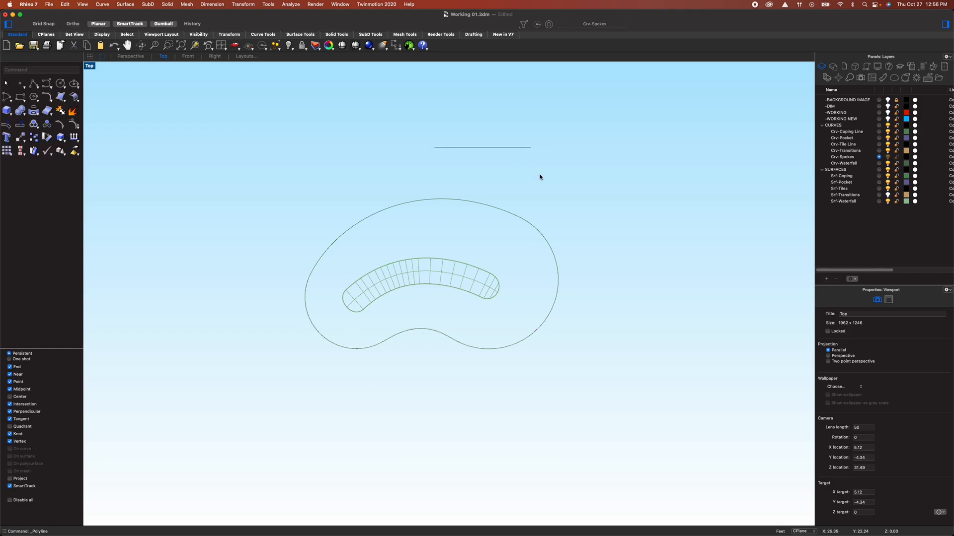
pyautogui.press('Return')
# Orient copies of the line by its right endpoint along the waterfall outline, placing three around its upper side and right end
pyautogui.click(460, 147)
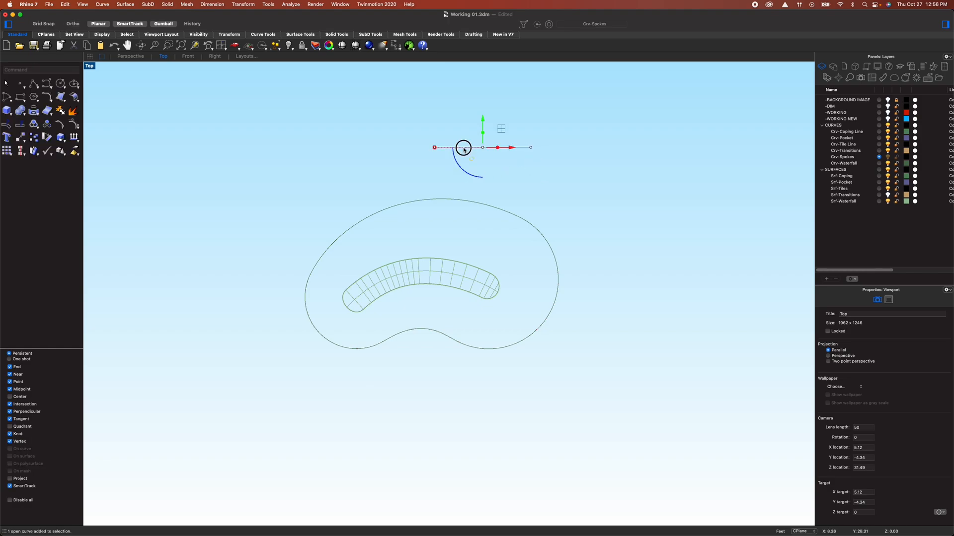
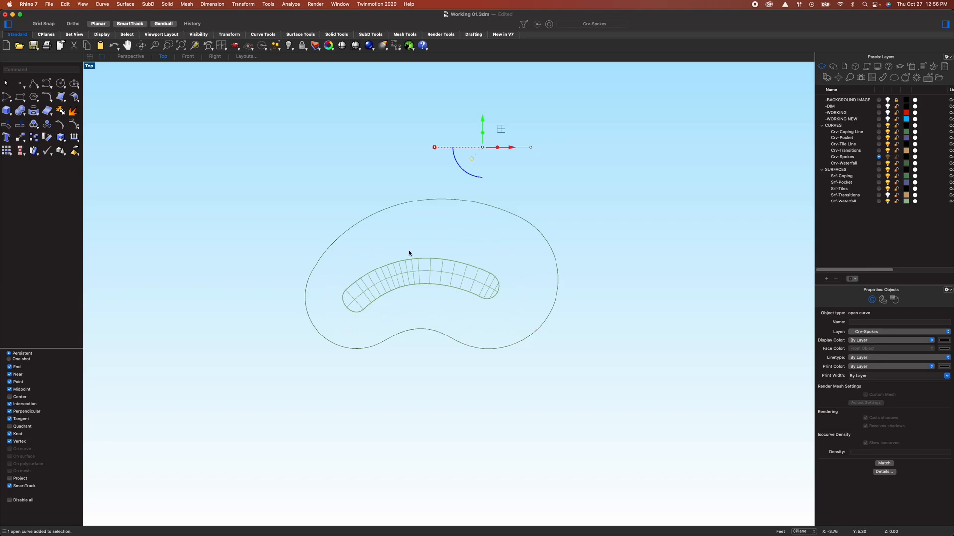
pyautogui.click(229, 35)
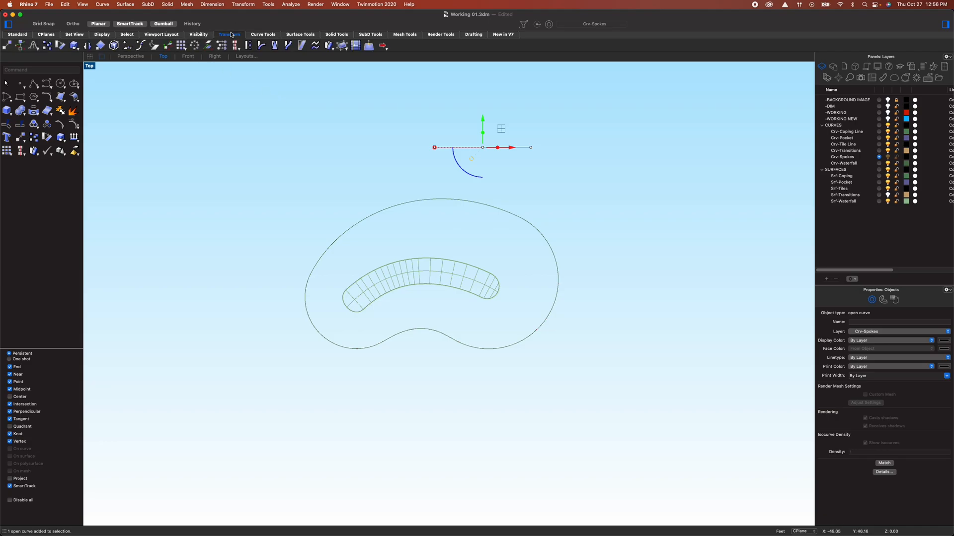
pyautogui.click(141, 45)
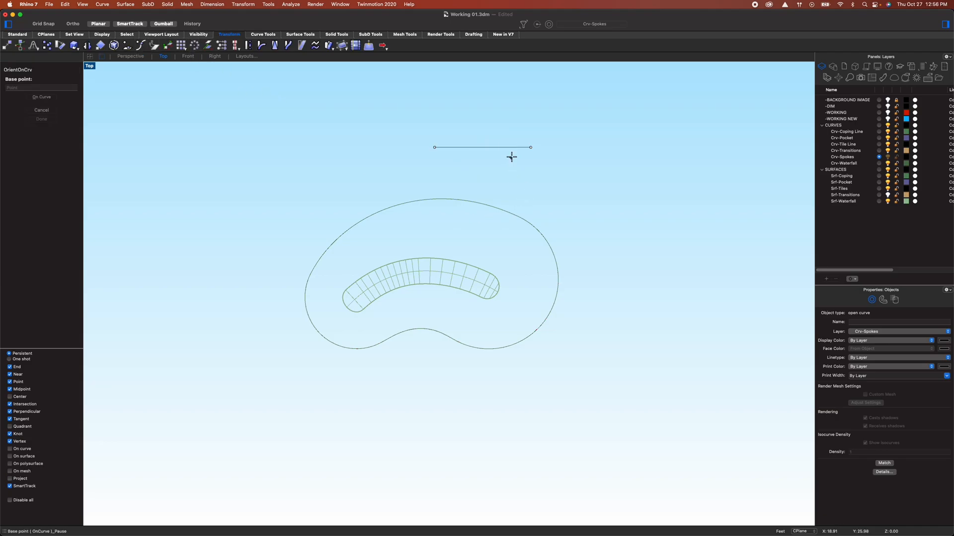
pyautogui.click(530, 147)
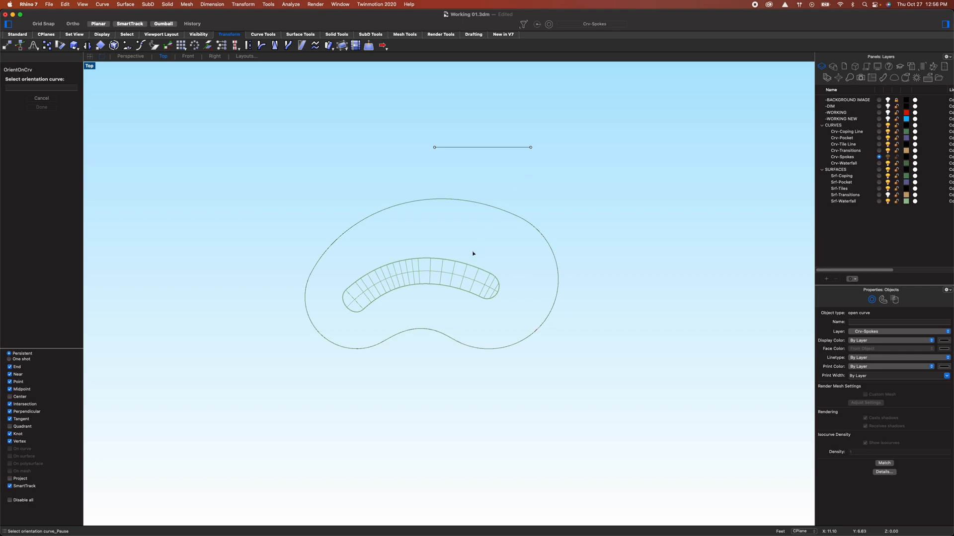
pyautogui.click(464, 264)
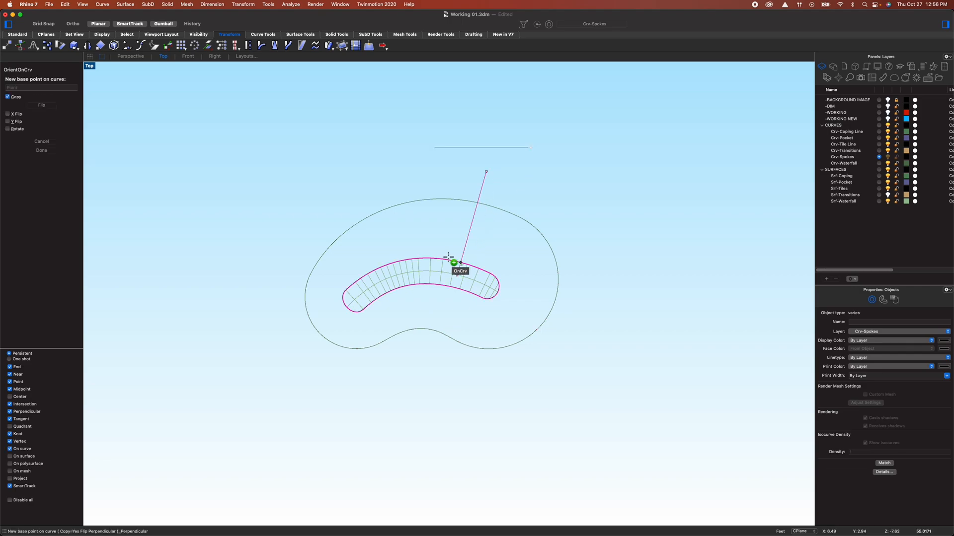
pyautogui.click(411, 259)
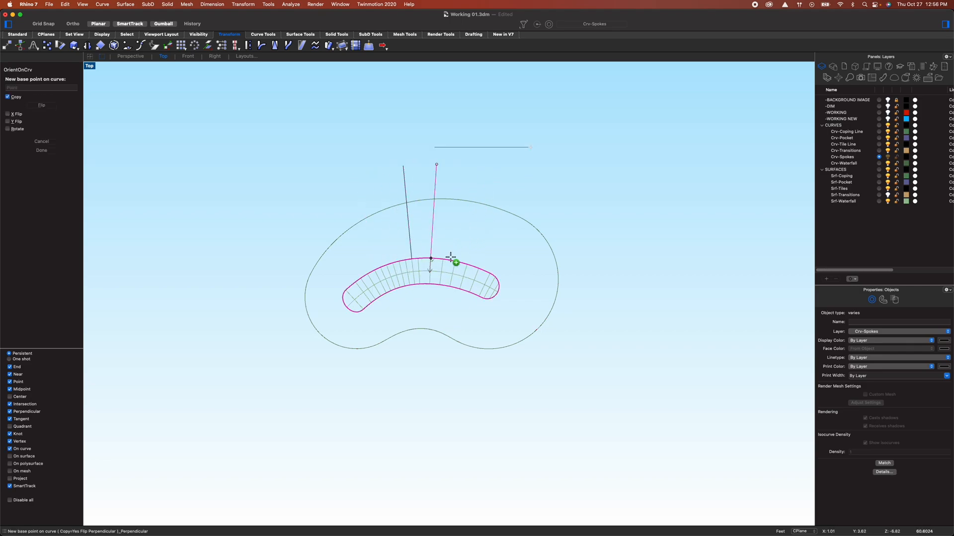
pyautogui.click(505, 278)
pyautogui.click(510, 294)
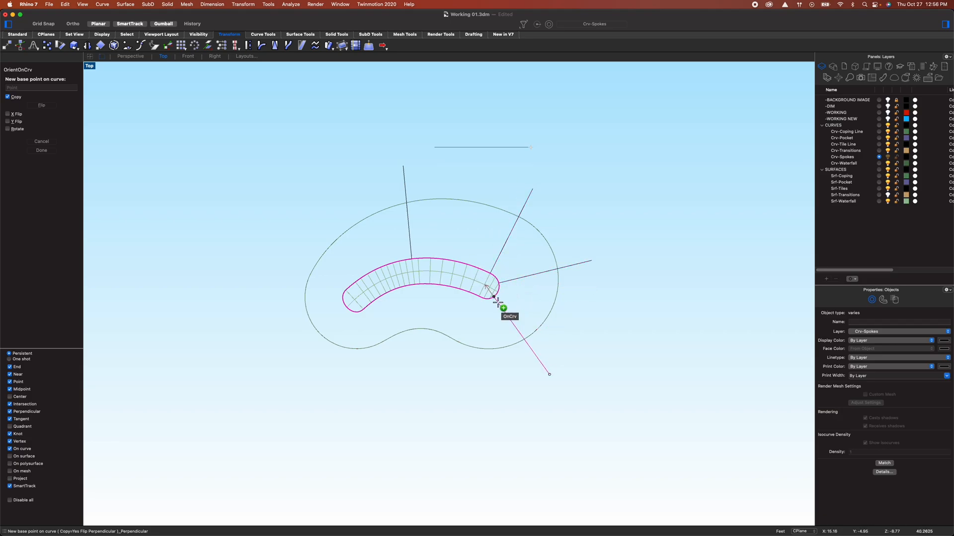
# Place seven more spoke copies around the waterfall outline's lower side and left end, and delete the original line
pyautogui.click(494, 305)
pyautogui.click(473, 306)
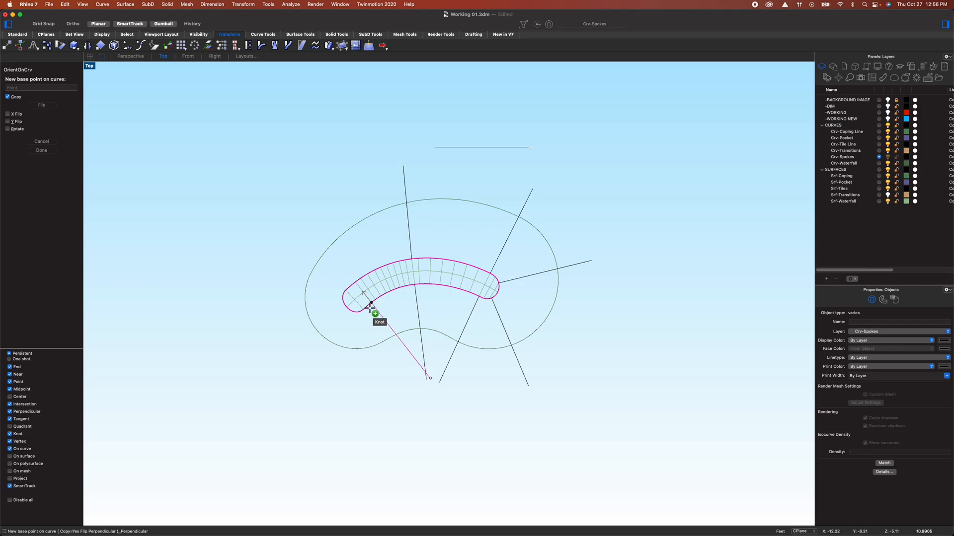
pyautogui.click(349, 315)
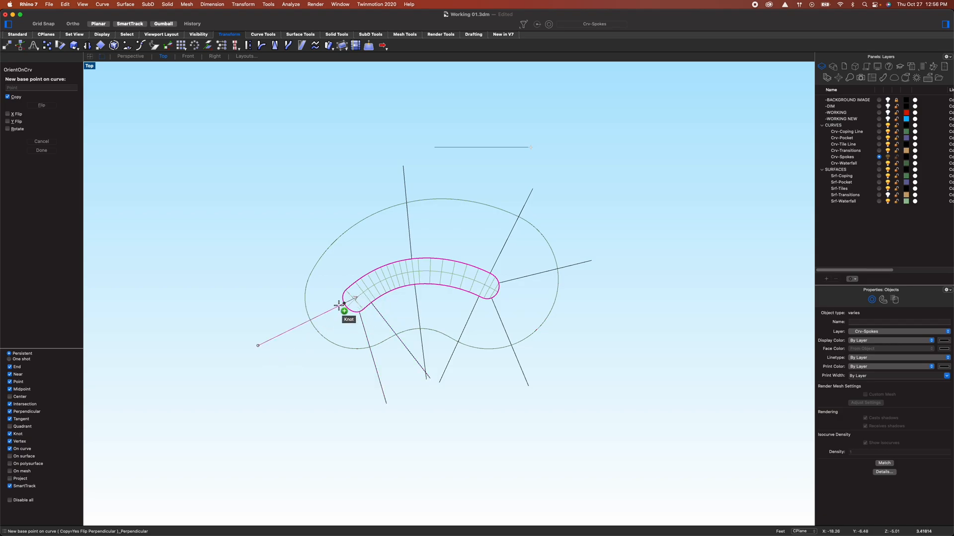
pyautogui.click(340, 305)
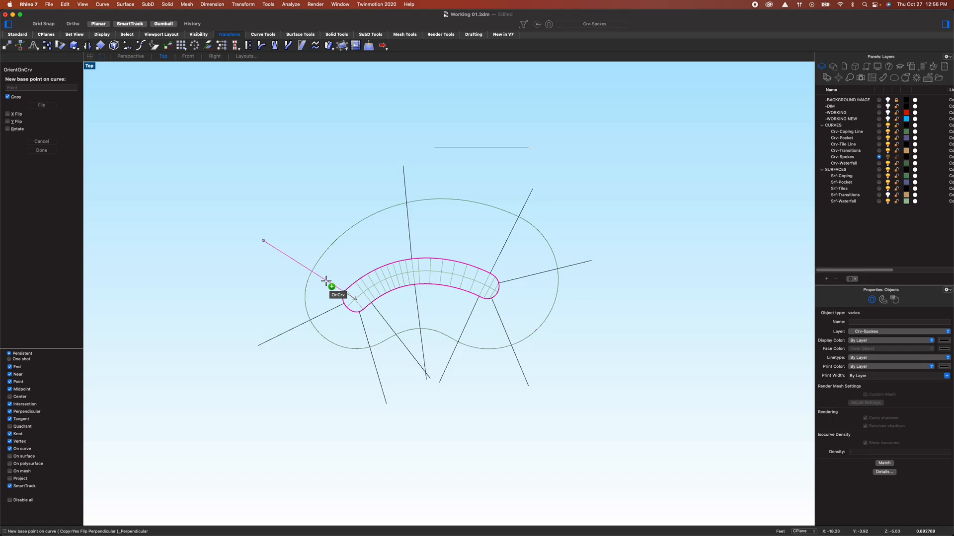
pyautogui.press('Return')
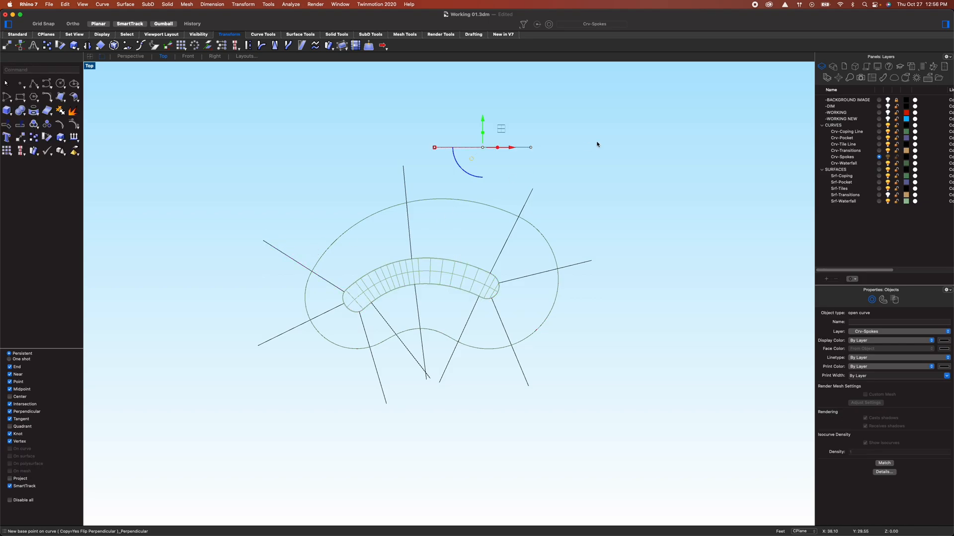
pyautogui.press('Delete')
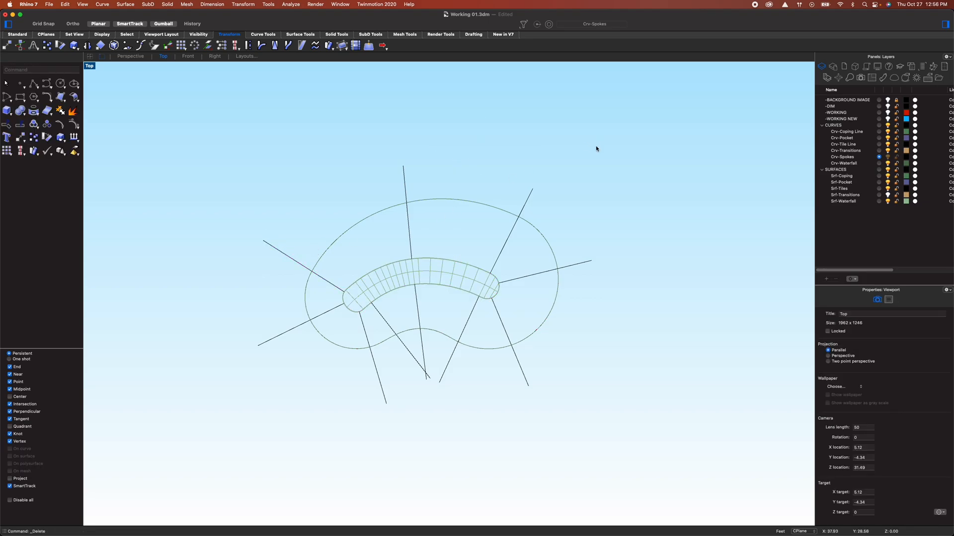
# Open Grasshopper with the MakeTransition2 definition and move its window aside to expose the pool outline
pyautogui.click(20, 34)
pyautogui.click(410, 46)
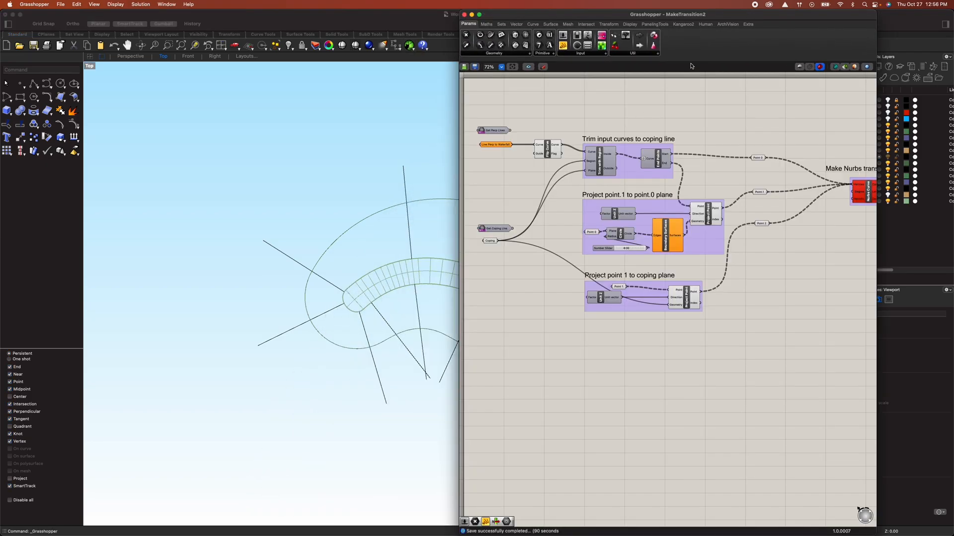
pyautogui.moveTo(716, 19); pyautogui.dragTo(793, 4)
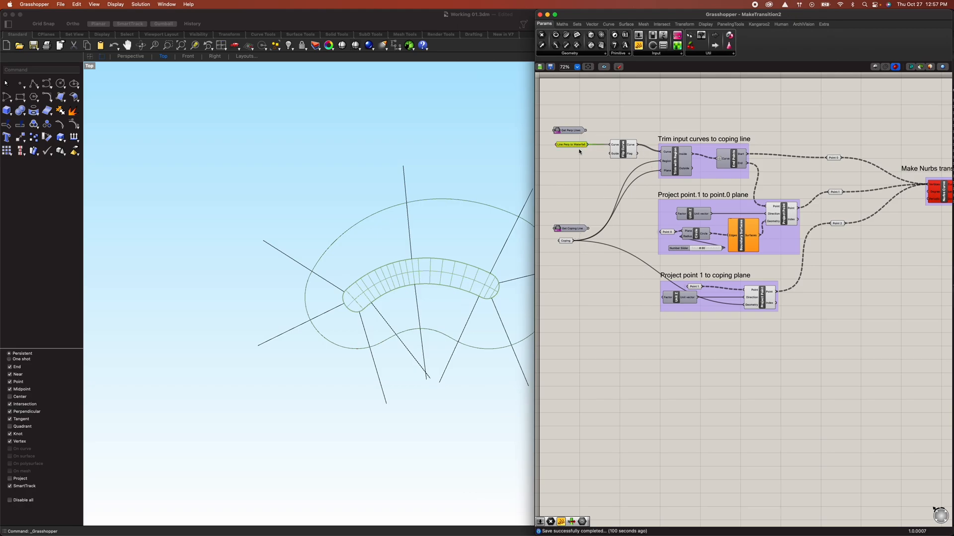
# Reference all the spoke lines as multiple curves in the perpendicular-to-waterfall line parameter
pyautogui.click(568, 242)
pyautogui.click(572, 130)
pyautogui.click(567, 146)
pyautogui.rightClick(570, 144)
pyautogui.click(606, 264)
pyautogui.moveTo(507, 170); pyautogui.dragTo(476, 160, button='right')
pyautogui.moveTo(571, 130); pyautogui.dragTo(229, 395)
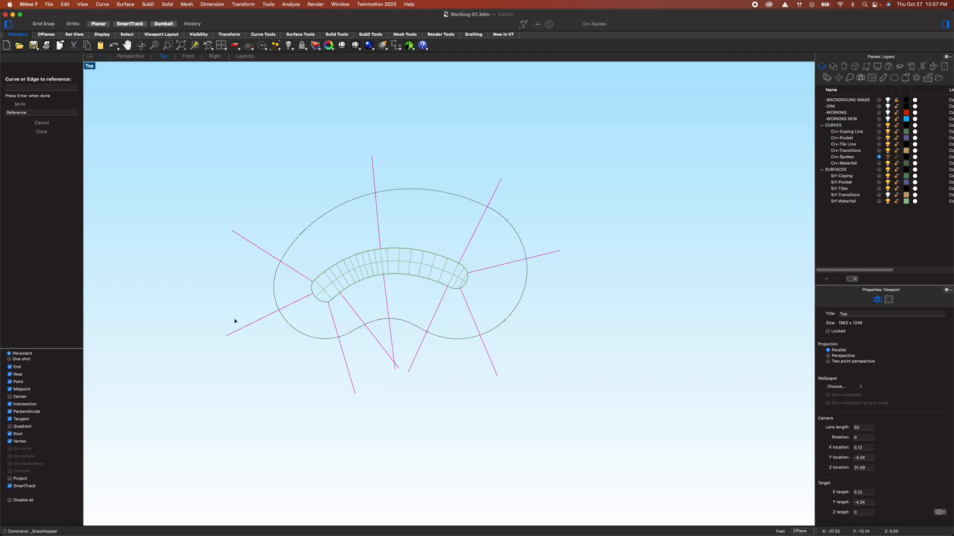
pyautogui.press('Return')
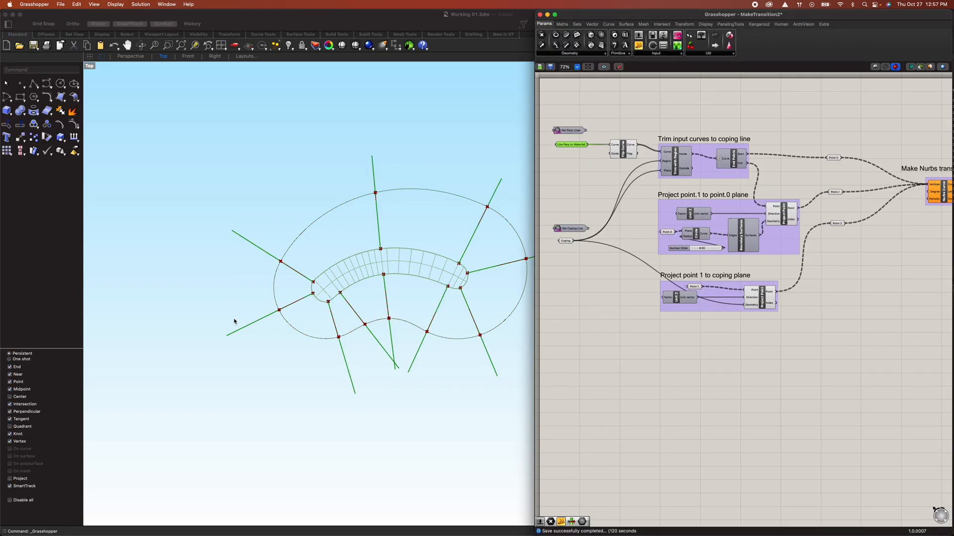
# Set the outer coping outline as the single curve of the Coping parameter
pyautogui.rightClick(564, 243)
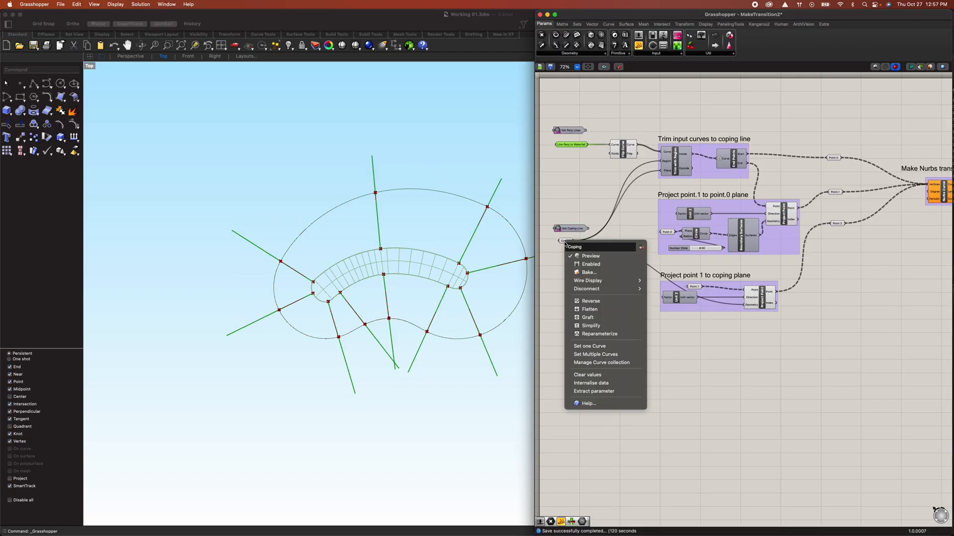
pyautogui.click(580, 346)
pyautogui.click(453, 196)
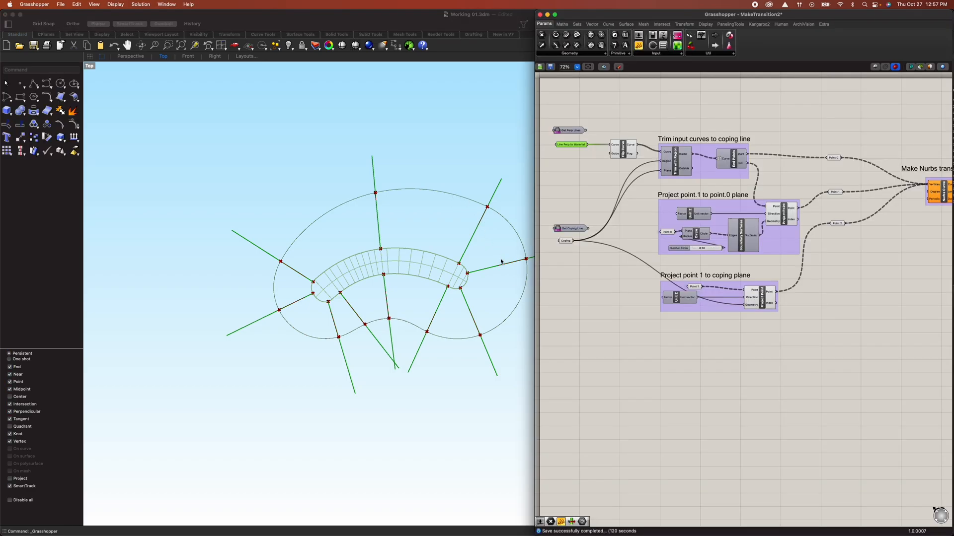
# Bake the Transition Curve output onto the Crv-Transitions layer, working from the perspective view
pyautogui.click(138, 57)
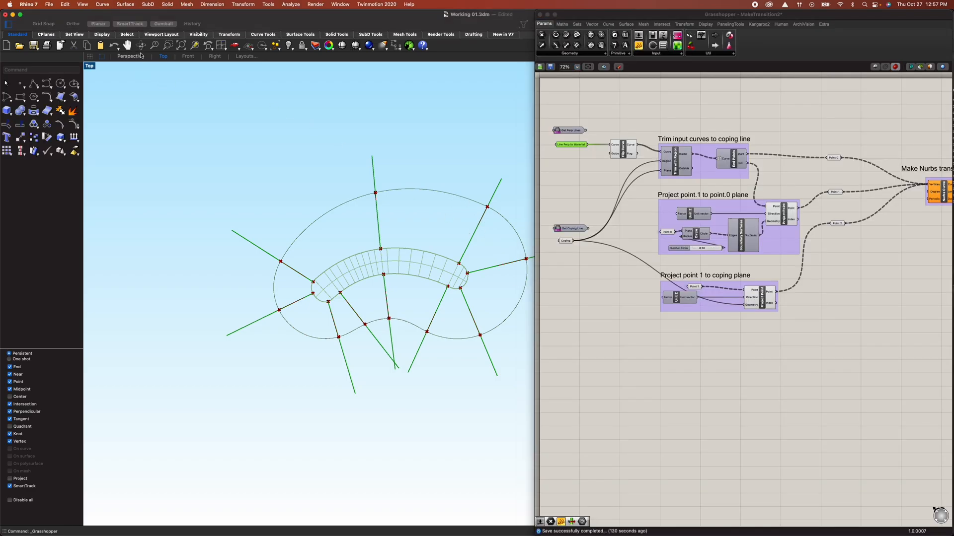
pyautogui.moveTo(441, 326); pyautogui.dragTo(445, 374, button='right')
pyautogui.moveTo(879, 268); pyautogui.dragTo(676, 297, button='right')
pyautogui.click(811, 225)
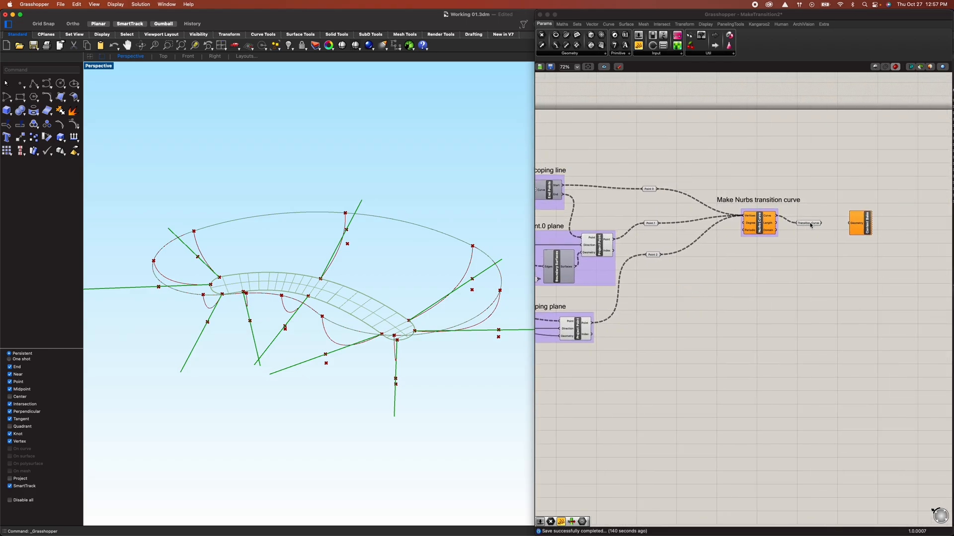
pyautogui.rightClick(768, 268)
pyautogui.rightClick(816, 226)
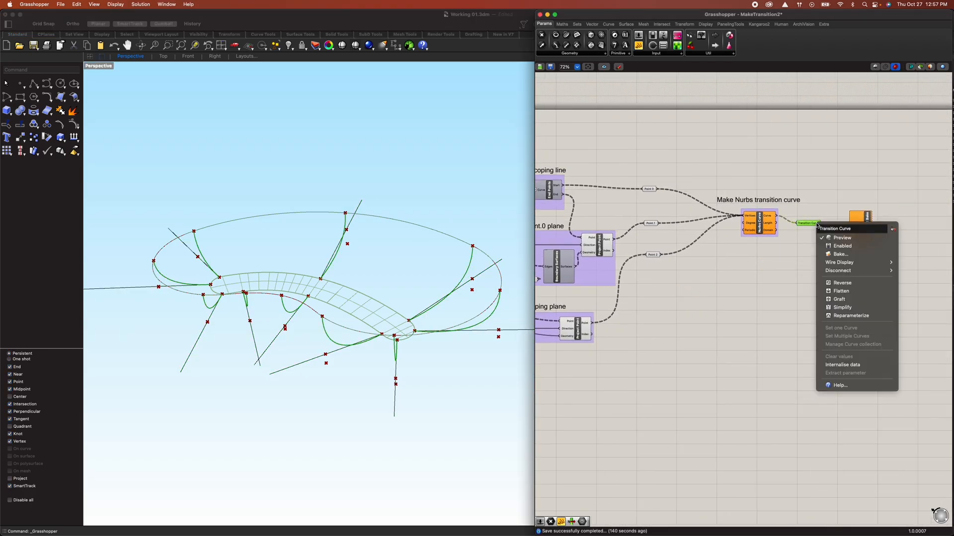
pyautogui.click(833, 255)
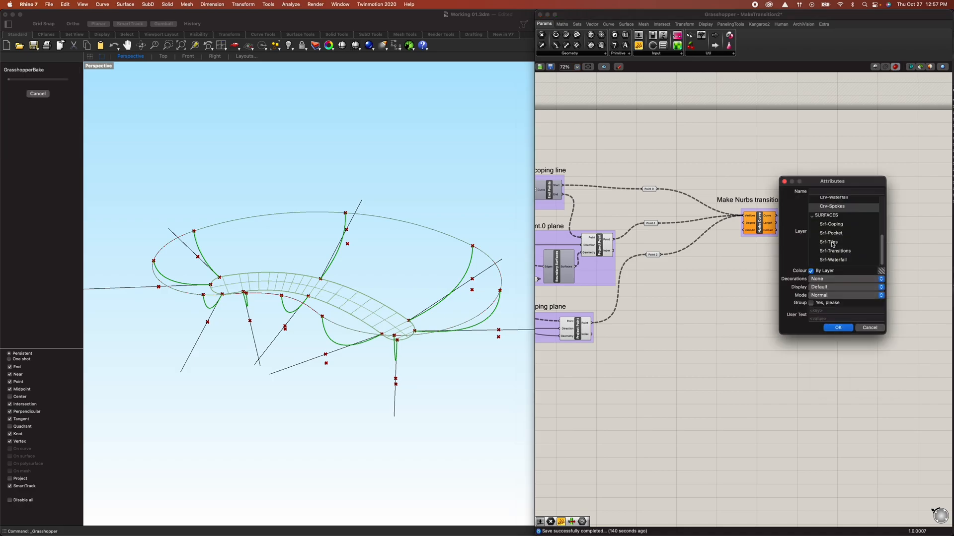
pyautogui.scroll(2, 844, 226)
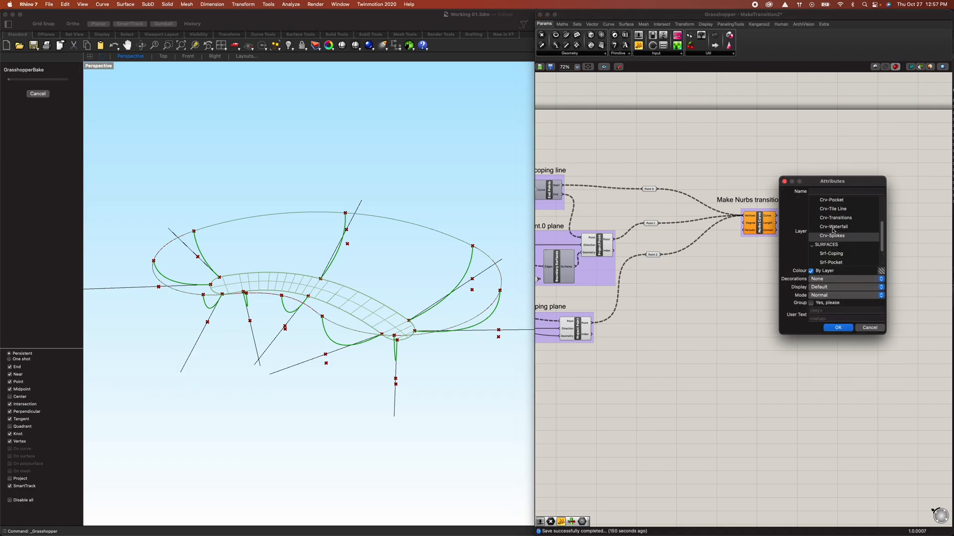
pyautogui.click(835, 219)
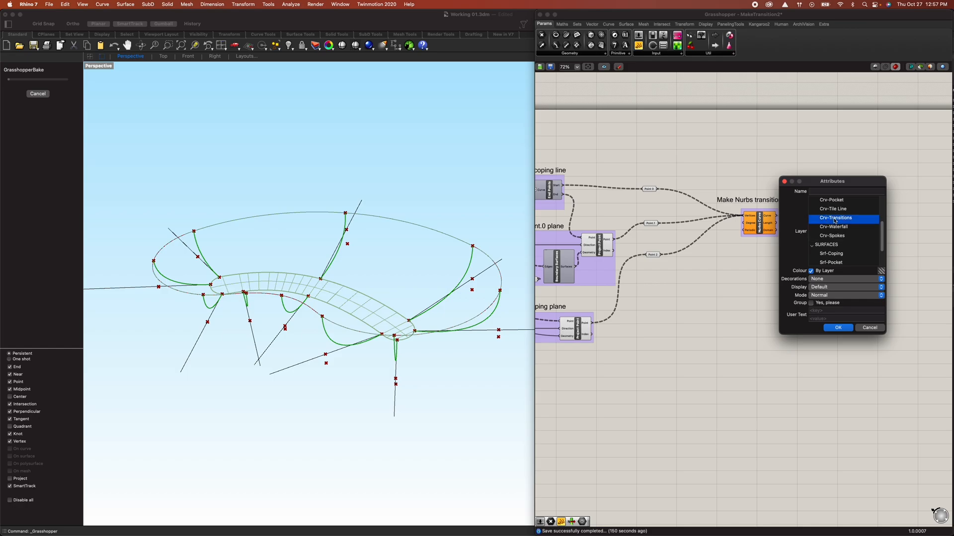
pyautogui.click(838, 327)
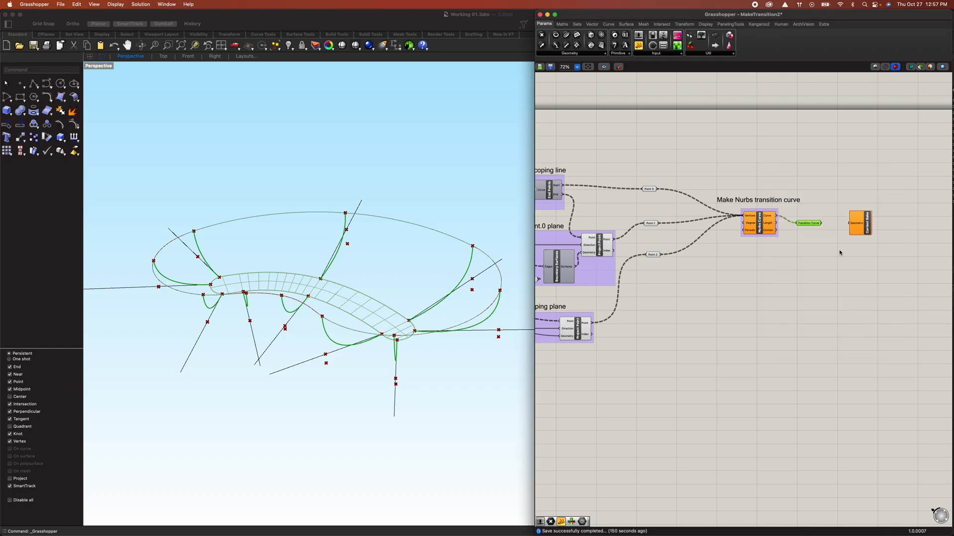
# Turn off Grasshopper's geometry preview and minimize its window
pyautogui.click(877, 67)
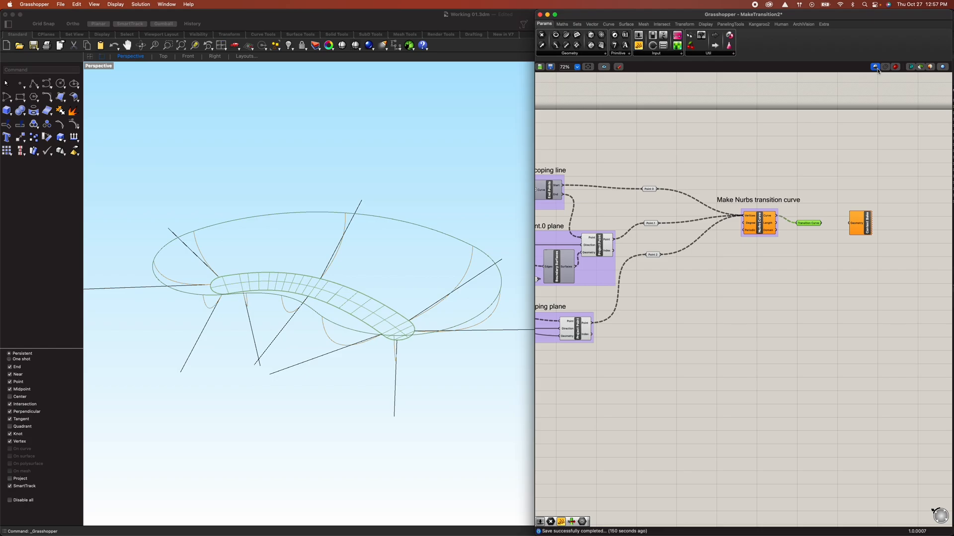
pyautogui.moveTo(442, 396); pyautogui.dragTo(431, 377, button='right')
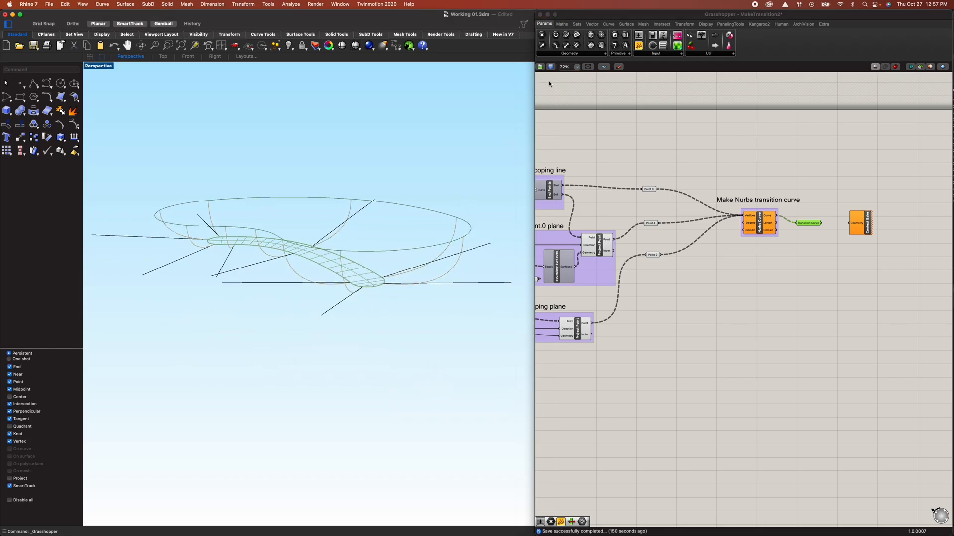
pyautogui.click(547, 15)
# Hide the Crv-Spokes layer so the spoke lines no longer clutter the pool curves
pyautogui.moveTo(383, 319)
pyautogui.mouseDown(button='right')
pyautogui.moveTo(486, 347)
pyautogui.moveTo(398, 347)
pyautogui.moveTo(360, 332)
pyautogui.moveTo(398, 328)
pyautogui.mouseUp(button='right')
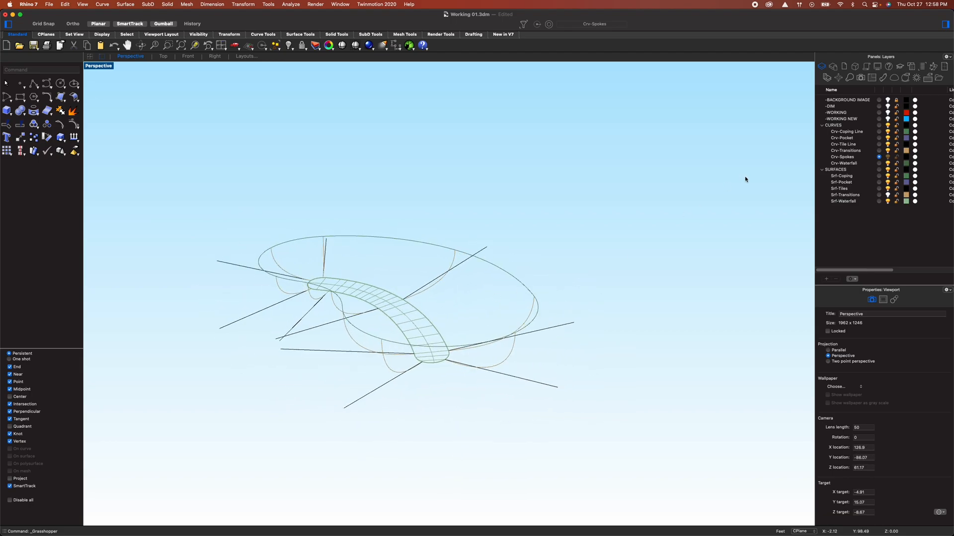
pyautogui.click(887, 157)
pyautogui.moveTo(450, 345); pyautogui.dragTo(480, 343, button='right')
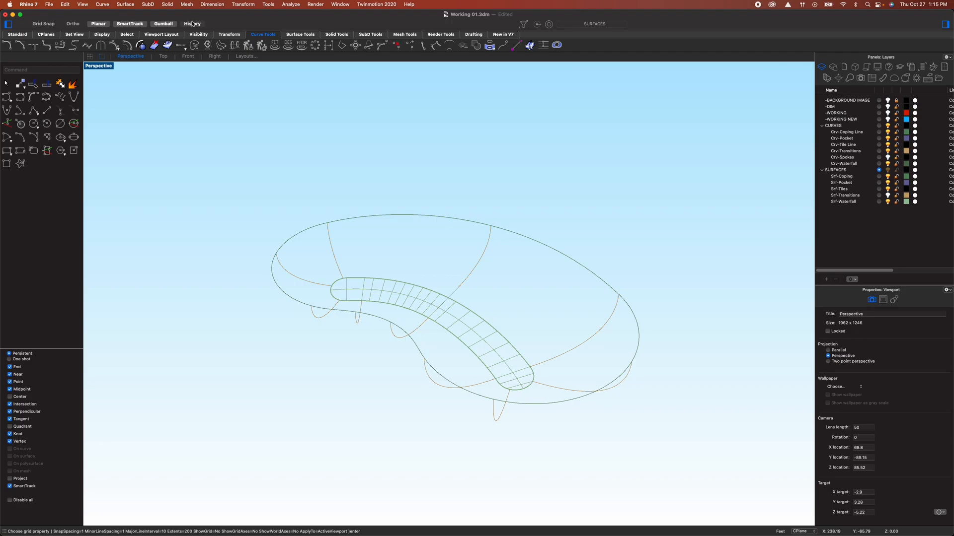
# With history recording on, build a network surface from all the pool curves, matching tangency at edge A and position at edge C
pyautogui.click(300, 35)
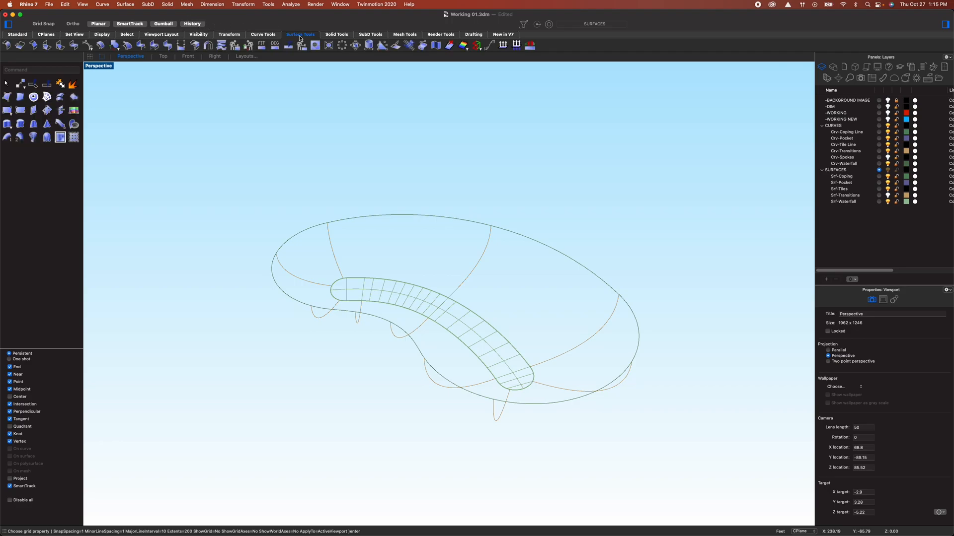
pyautogui.click(46, 97)
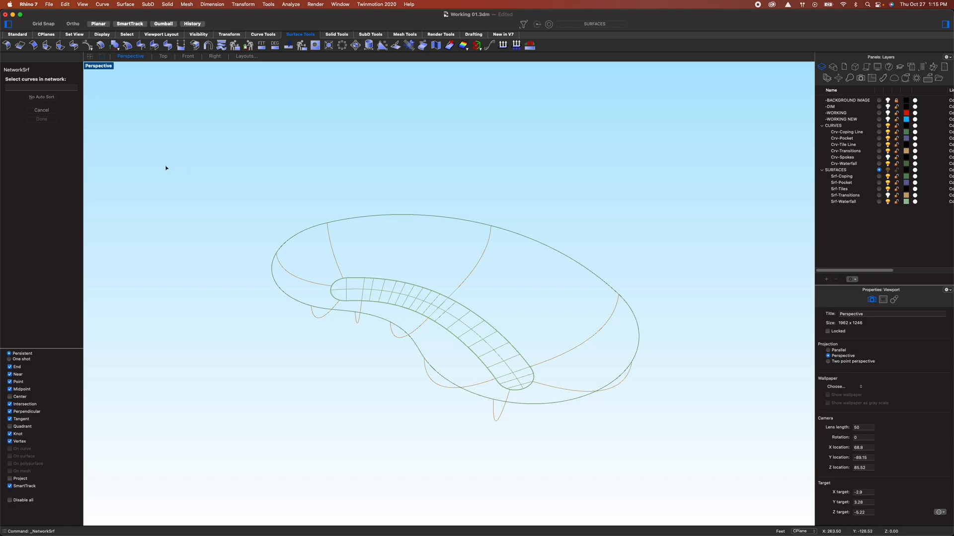
pyautogui.moveTo(247, 168); pyautogui.dragTo(663, 454)
pyautogui.press('Return')
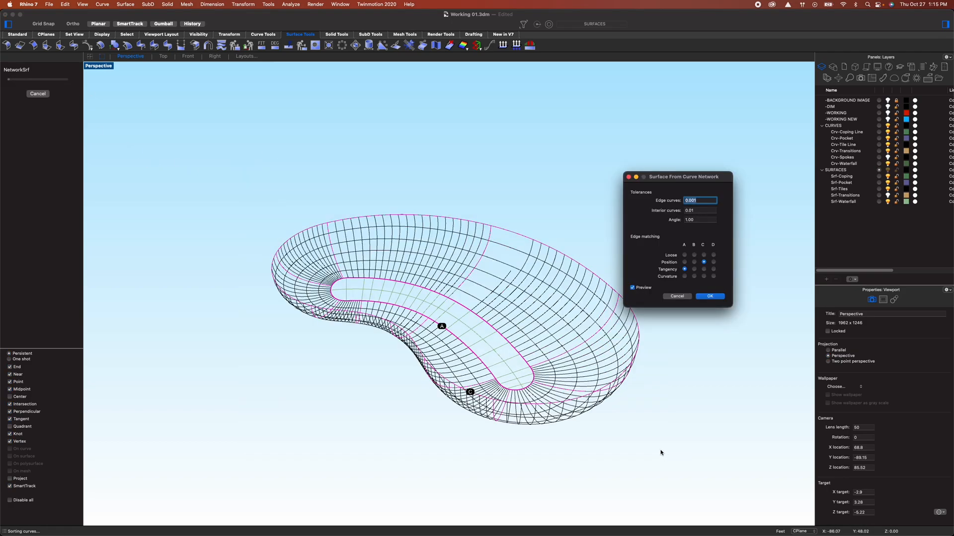
pyautogui.moveTo(480, 341); pyautogui.dragTo(512, 307, button='right')
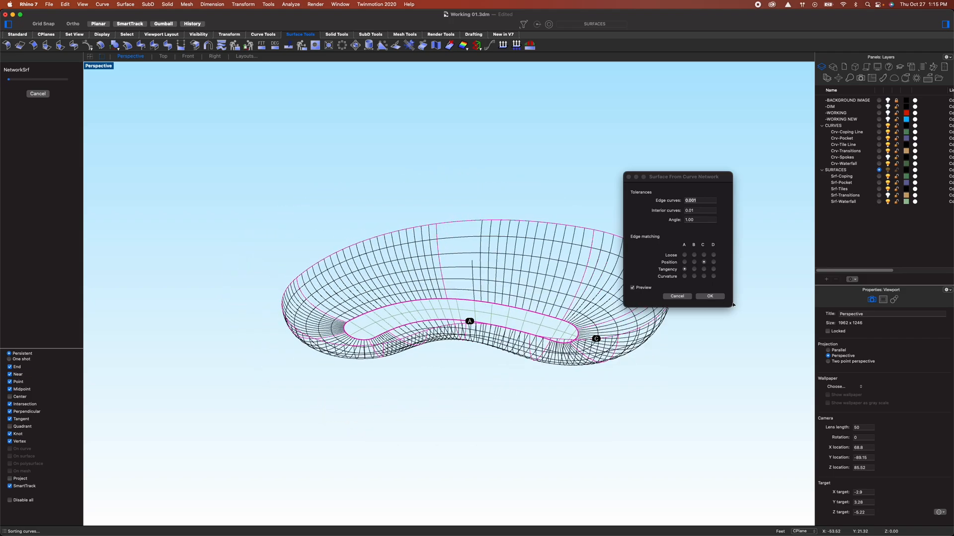
pyautogui.click(710, 297)
# Switch the viewport to shaded display and view the pool surface from the opposite side
pyautogui.moveTo(471, 371); pyautogui.dragTo(472, 373, button='right')
pyautogui.press('alt+super+s')
pyautogui.moveTo(589, 334)
pyautogui.mouseDown(button='right')
pyautogui.moveTo(581, 372)
pyautogui.moveTo(598, 377)
pyautogui.moveTo(641, 347)
pyautogui.moveTo(347, 332)
pyautogui.moveTo(326, 334)
pyautogui.moveTo(317, 347)
pyautogui.mouseUp(button='right')
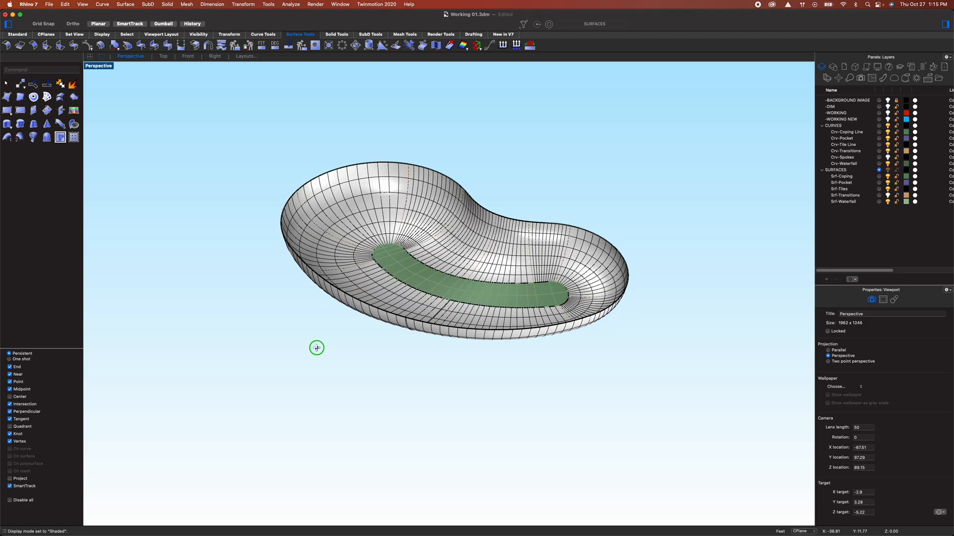
# Display the pool surface's control points for inspection and turn them off again
pyautogui.click(26, 35)
pyautogui.click(73, 137)
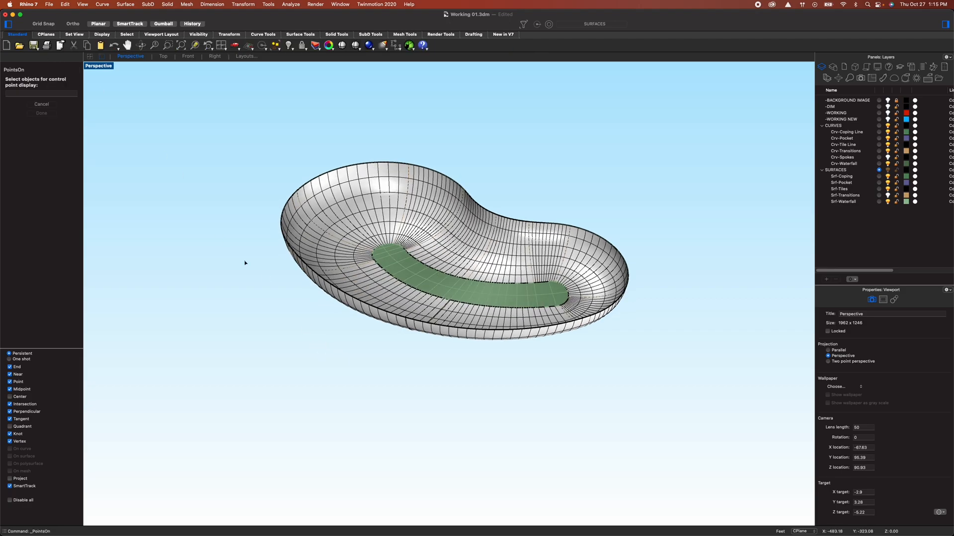
pyautogui.click(364, 325)
pyautogui.press('Return')
pyautogui.moveTo(392, 335); pyautogui.dragTo(438, 364, button='right')
pyautogui.press('Escape')
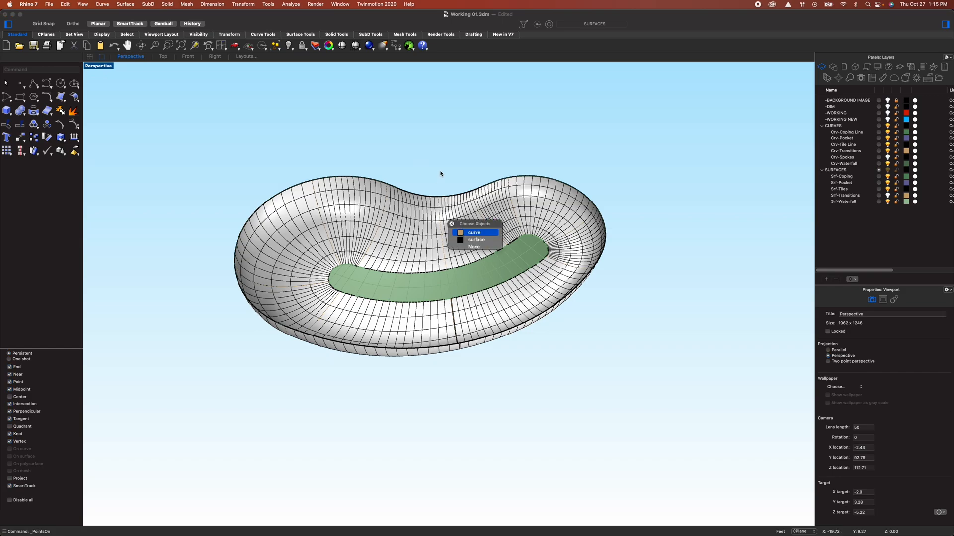
# Run a Zebra analysis with thin horizontal stripes on the pool surface and close it
pyautogui.click(476, 240)
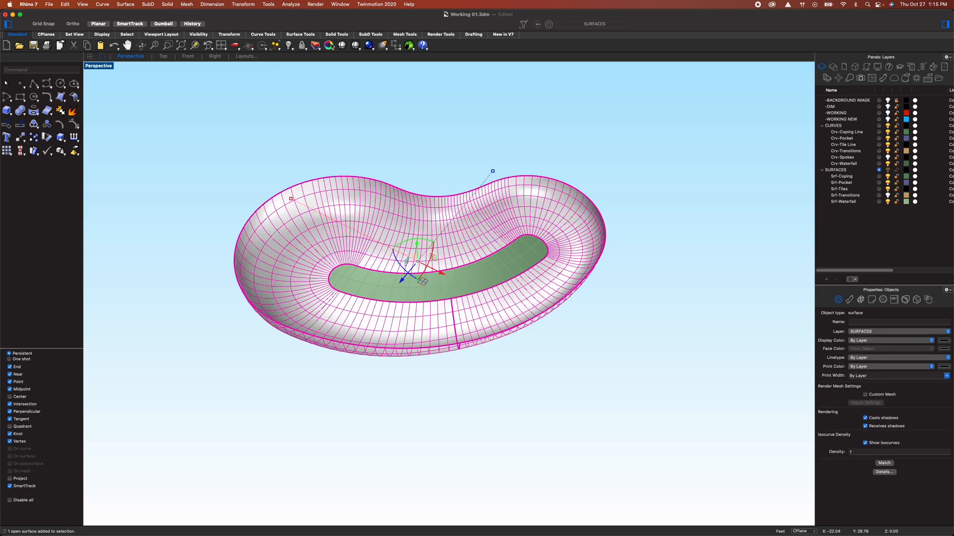
pyautogui.click(298, 34)
pyautogui.moveTo(465, 47); pyautogui.dragTo(484, 98)
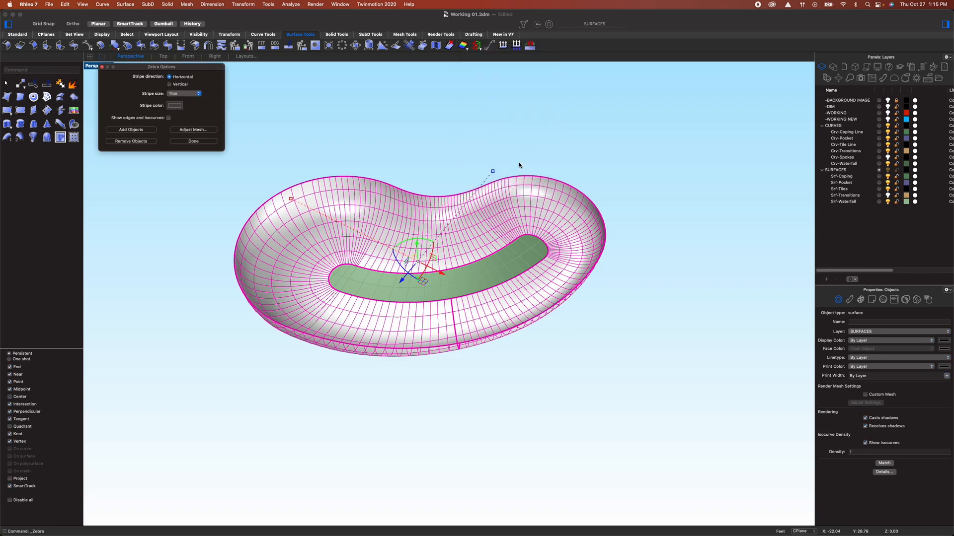
pyautogui.moveTo(480, 233); pyautogui.dragTo(379, 229, button='right')
pyautogui.press('Return')
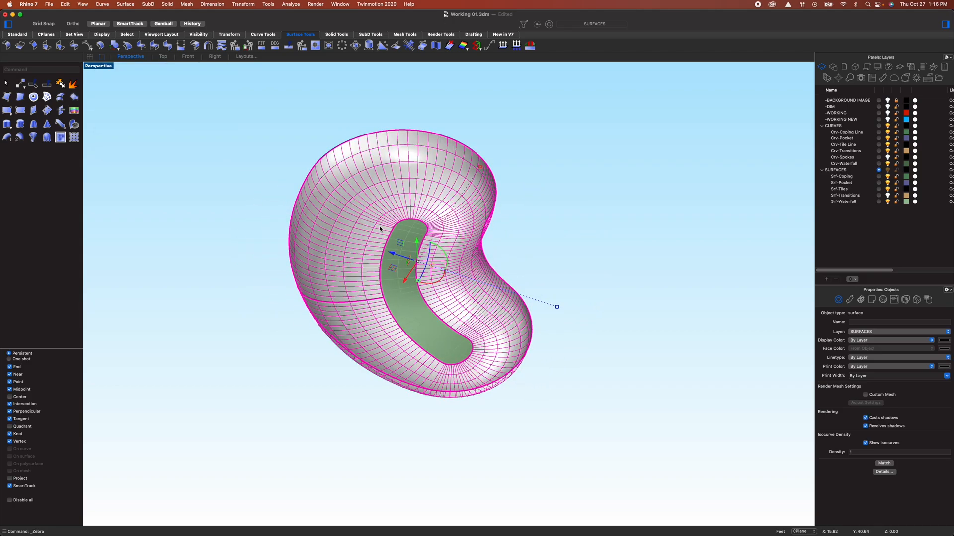
# Show the control points of the transition curve at the pool's narrow end
pyautogui.moveTo(518, 255); pyautogui.dragTo(457, 247, button='right')
pyautogui.click(309, 177)
pyautogui.moveTo(309, 177); pyautogui.dragTo(256, 282, button='right')
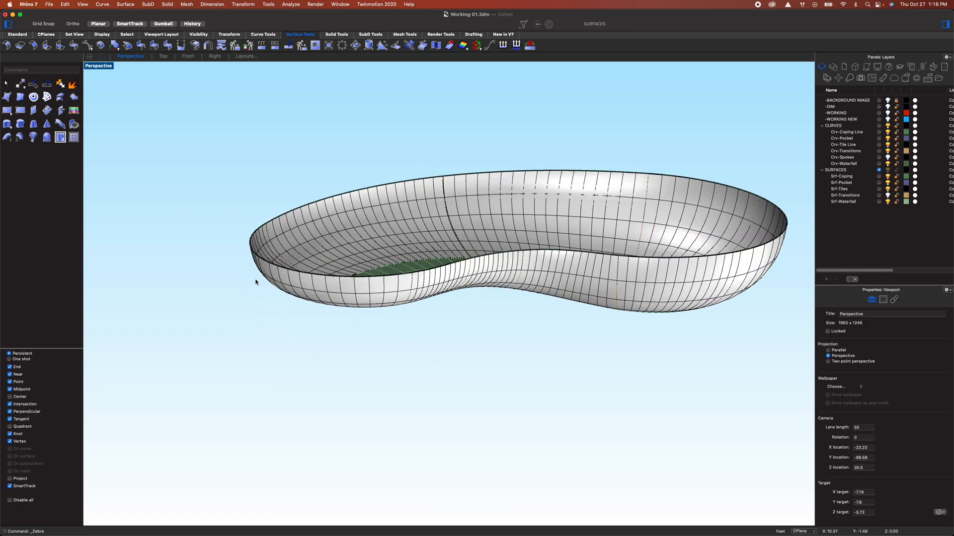
pyautogui.scroll(3, 256, 281)
pyautogui.click(310, 294)
pyautogui.moveTo(310, 294); pyautogui.dragTo(309, 349, button='right')
# Scale the curve's corner control point in one direction with Scale1D, using the curve's waterfall end as the origin
pyautogui.click(264, 313)
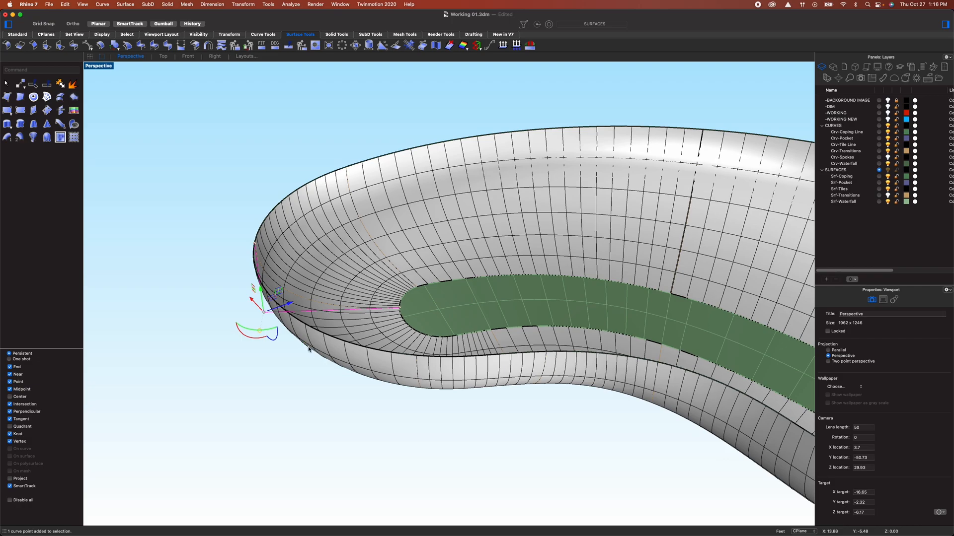
pyautogui.write('scale1d')
pyautogui.press('Return')
pyautogui.click(403, 308)
pyautogui.click(263, 312)
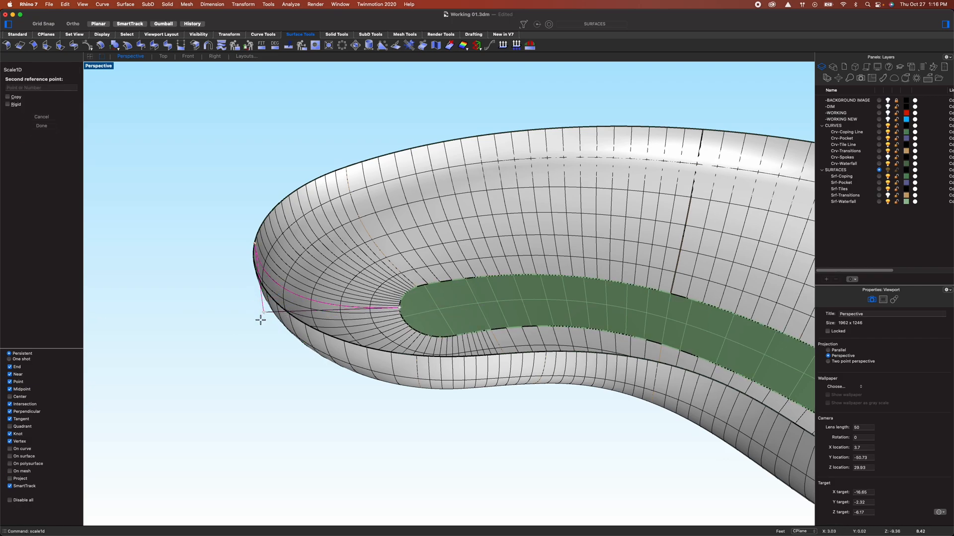
pyautogui.click(289, 353)
pyautogui.moveTo(298, 353); pyautogui.dragTo(306, 322, button='right')
# Set the construction plane to the transition curve at the waterfall's rounded end and show the grid
pyautogui.moveTo(363, 318); pyautogui.dragTo(474, 294, button='right')
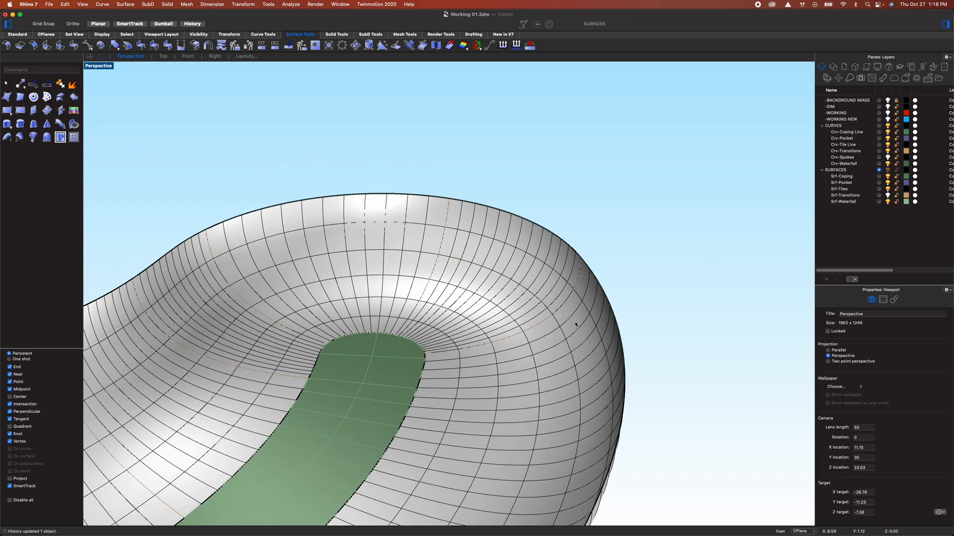
pyautogui.click(542, 324)
pyautogui.click(568, 334)
pyautogui.moveTo(568, 333)
pyautogui.mouseDown(button='right')
pyautogui.moveTo(573, 314)
pyautogui.moveTo(570, 332)
pyautogui.mouseUp(button='right')
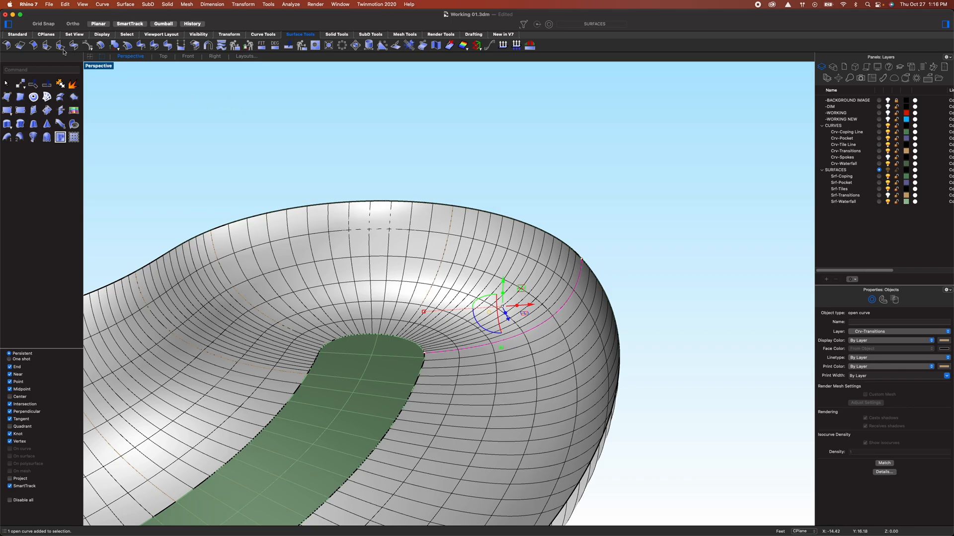
pyautogui.click(45, 35)
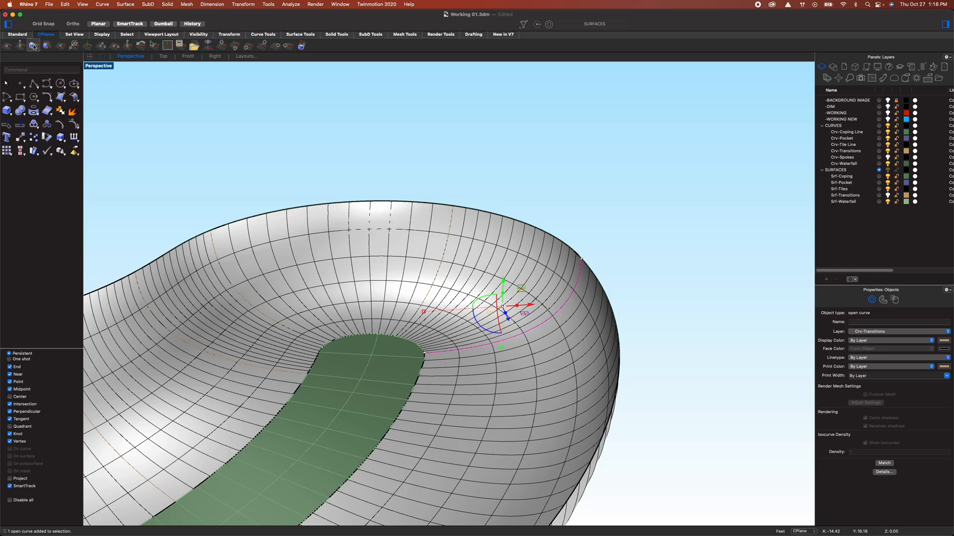
pyautogui.click(34, 45)
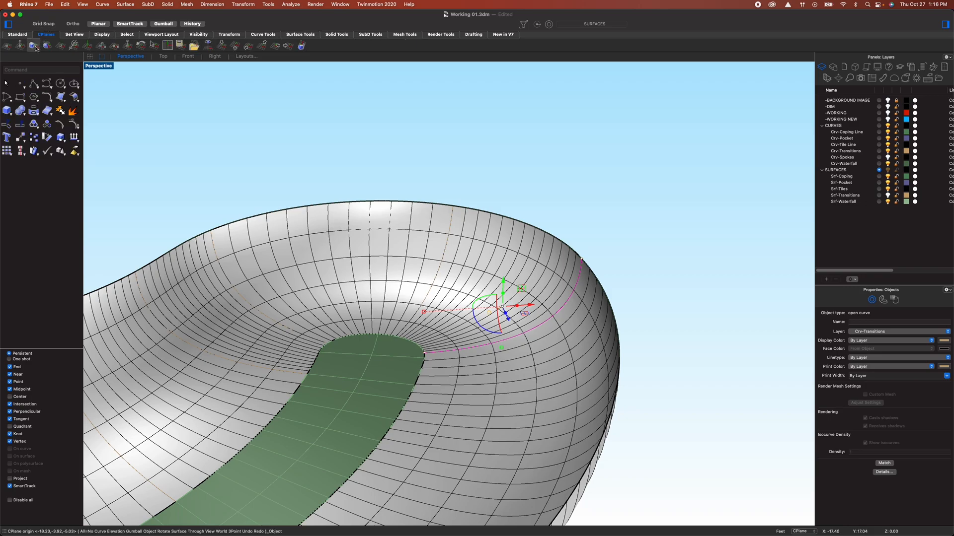
pyautogui.press('F7')
pyautogui.moveTo(711, 296)
pyautogui.mouseDown(button='right')
pyautogui.moveTo(677, 277)
pyautogui.moveTo(624, 278)
pyautogui.moveTo(724, 291)
pyautogui.moveTo(694, 285)
pyautogui.moveTo(658, 301)
pyautogui.mouseUp(button='right')
# Switch to wireframe display and isolate the selected transition curve by hiding all other objects
pyautogui.hotkey('ctrl', 'alt', 'w')
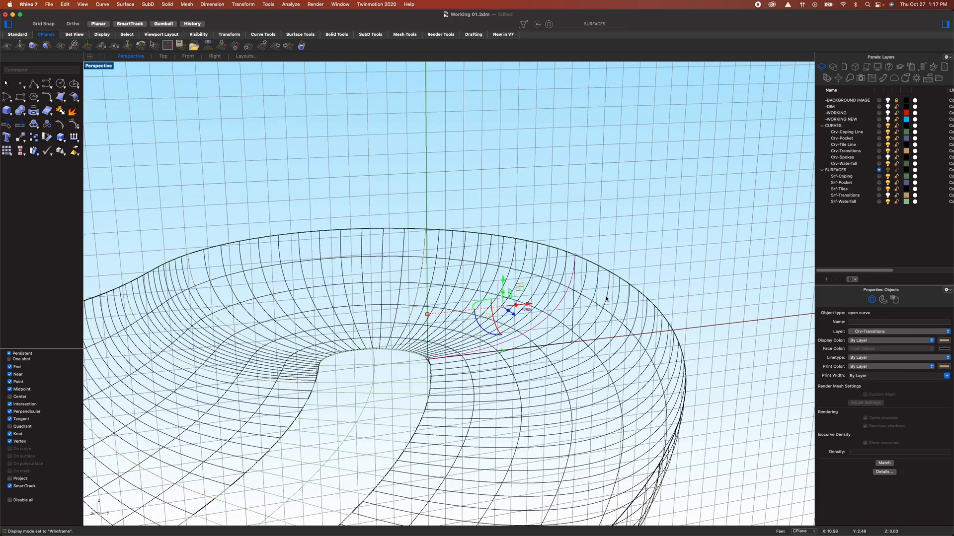
pyautogui.press('Return')
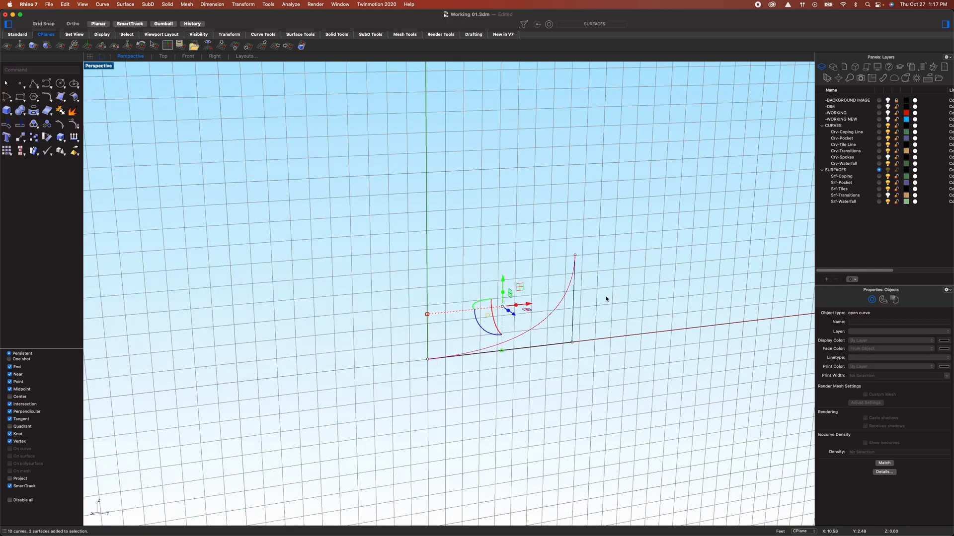
pyautogui.moveTo(615, 294); pyautogui.dragTo(596, 279, button='right')
# Set the viewport to the construction plane's plan view and frame the isolated transition curve
pyautogui.write('Planan')
pyautogui.press('Return')
pyautogui.keyDown('shift'); pyautogui.moveTo(621, 257); pyautogui.dragTo(597, 312, button='right'); pyautogui.keyUp('shift')
pyautogui.scroll(4, 510, 319)
pyautogui.scroll(2, 511, 319)
pyautogui.keyDown('shift'); pyautogui.moveTo(412, 357); pyautogui.dragTo(428, 376, button='right'); pyautogui.keyUp('shift')
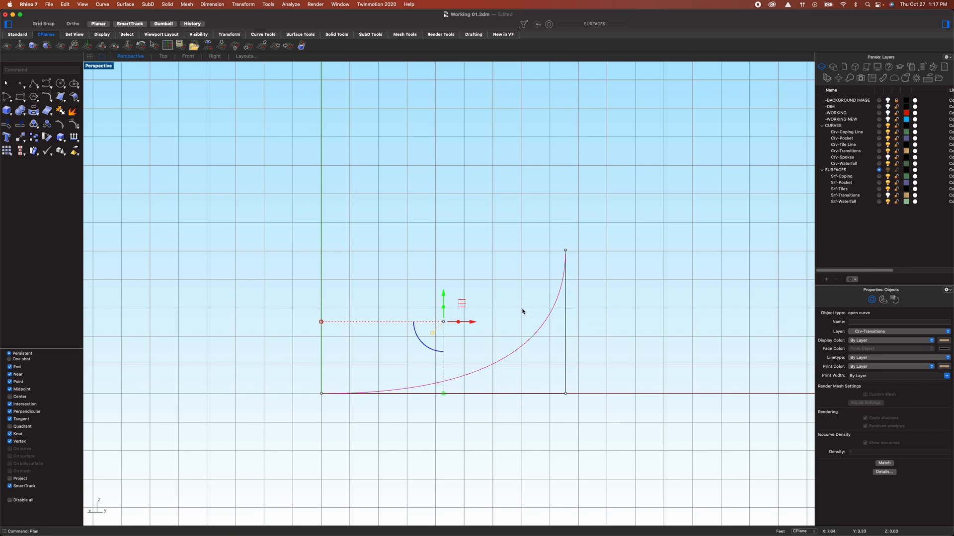
# Draw a two-point circle 18 feet in diameter, rising vertically from the transition curve's waterfall end
pyautogui.click(60, 83)
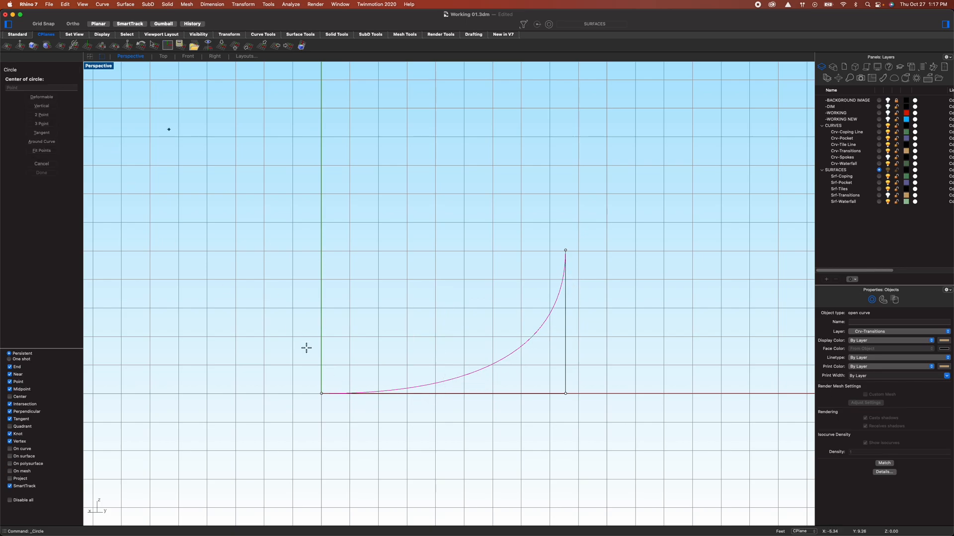
pyautogui.click(42, 115)
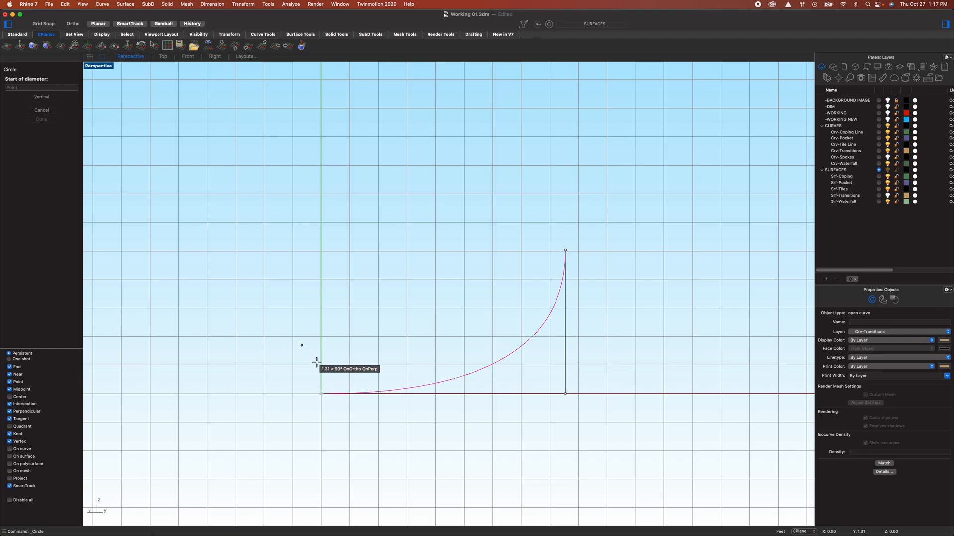
pyautogui.click(321, 394)
pyautogui.write('18')
pyautogui.press('Return')
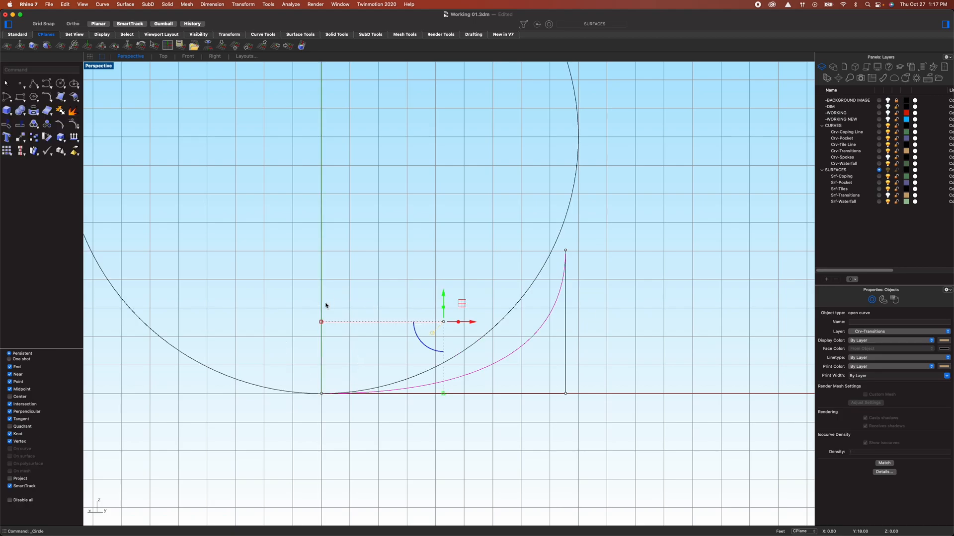
# Move the reference circle horizontally so it meets the transition curve's upper end, and lock the circle
pyautogui.press('Escape')
pyautogui.click(544, 268)
pyautogui.scroll(10, 589, 248)
pyautogui.write('m')
pyautogui.press('Return')
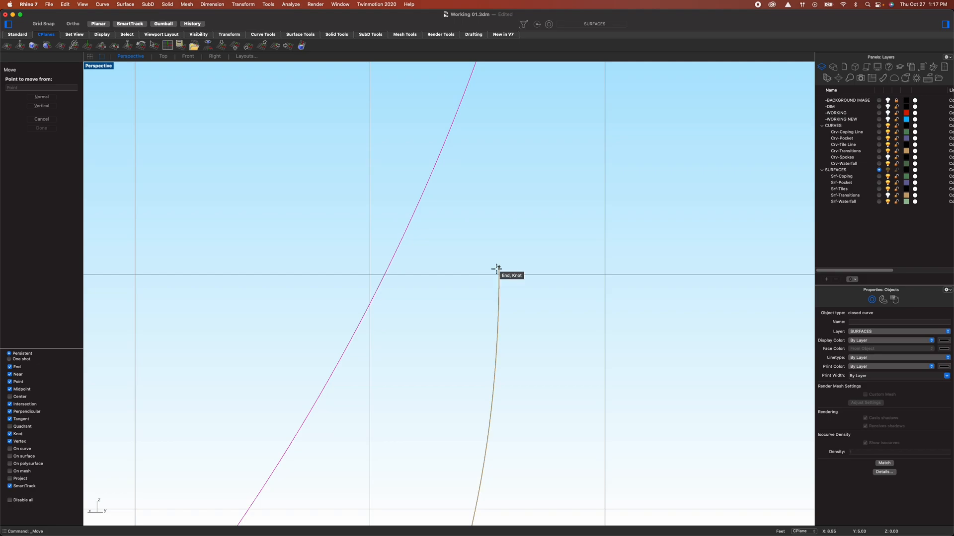
pyautogui.click(388, 267)
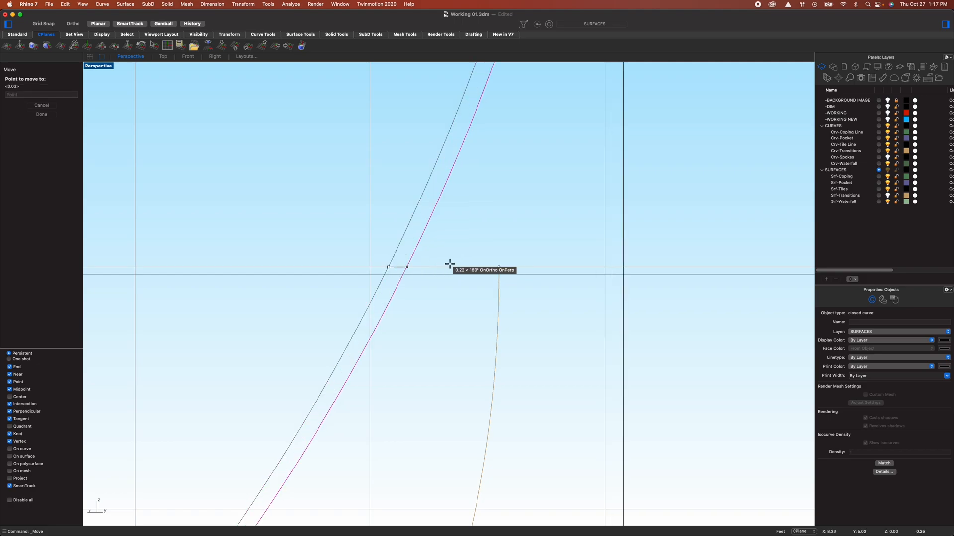
pyautogui.click(498, 268)
pyautogui.scroll(2, 498, 275)
pyautogui.scroll(-4, 497, 288)
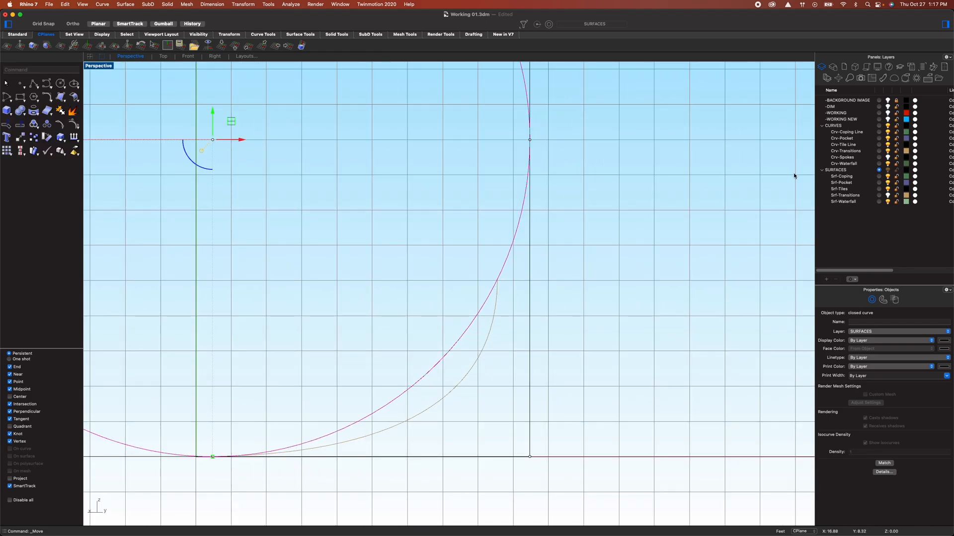
pyautogui.write('tock')
pyautogui.press('Return')
# Move the transition curve's corner control point inward along the floor line until the curve closely follows the locked circle
pyautogui.moveTo(517, 320); pyautogui.dragTo(560, 287, button='right')
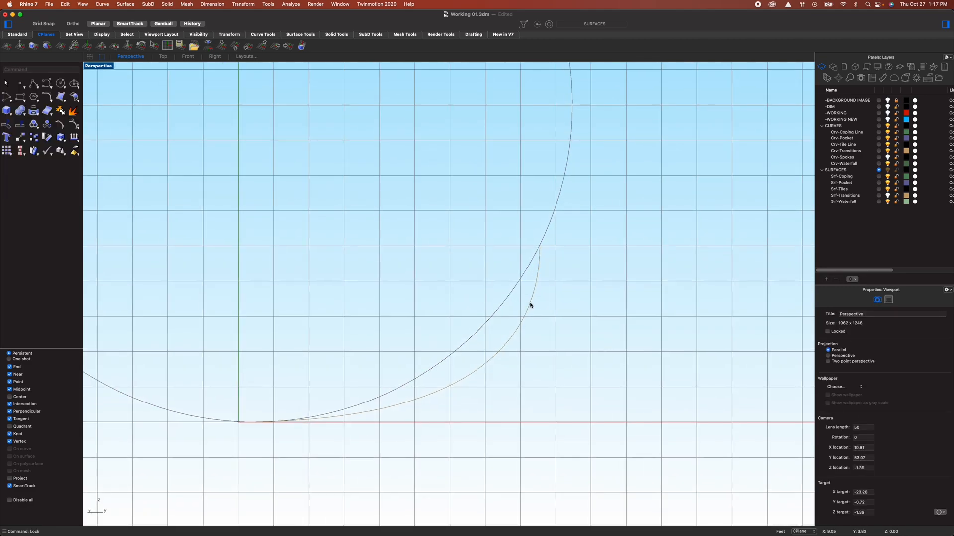
pyautogui.click(532, 304)
pyautogui.click(540, 424)
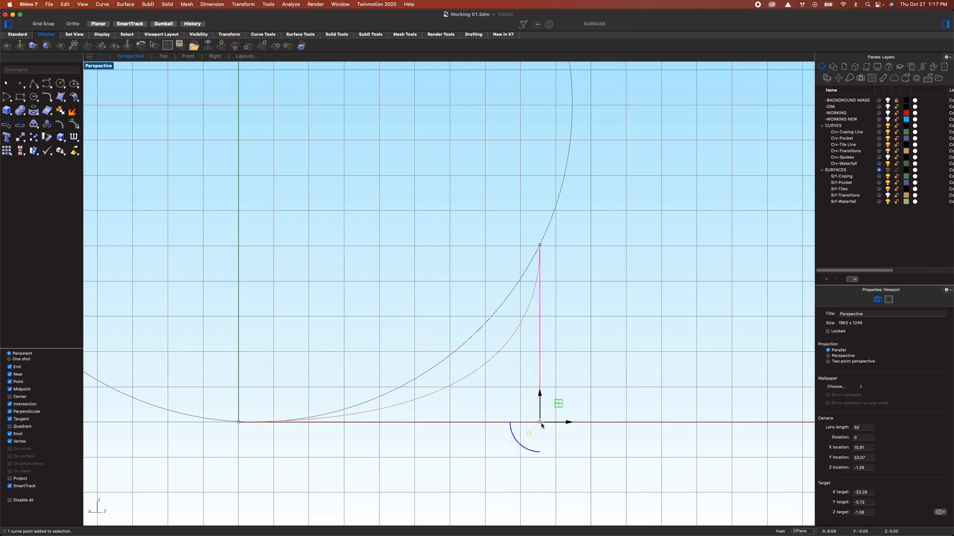
pyautogui.moveTo(558, 404); pyautogui.dragTo(502, 407)
pyautogui.press('super+z')
pyautogui.moveTo(566, 423); pyautogui.dragTo(447, 464)
pyautogui.scroll(5, 300, 458)
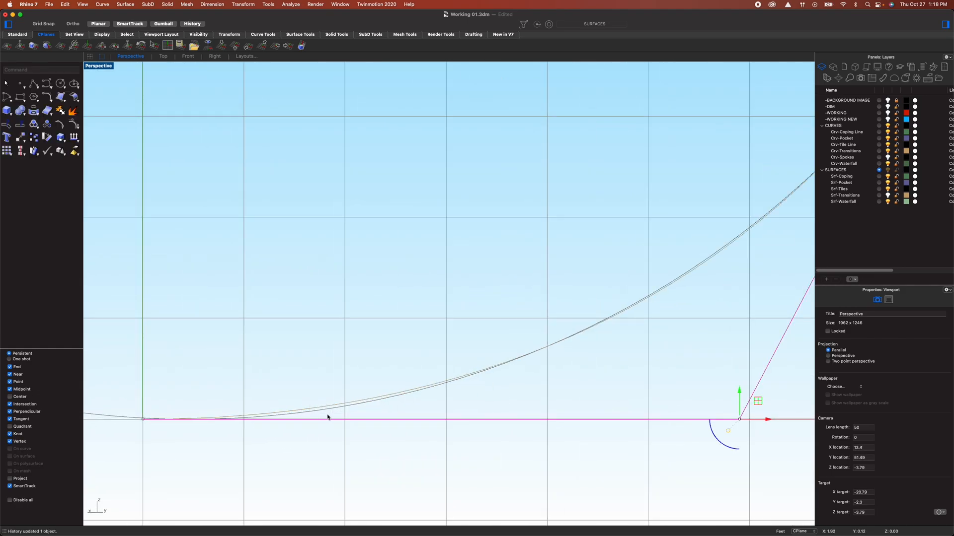
pyautogui.scroll(-3, 342, 413)
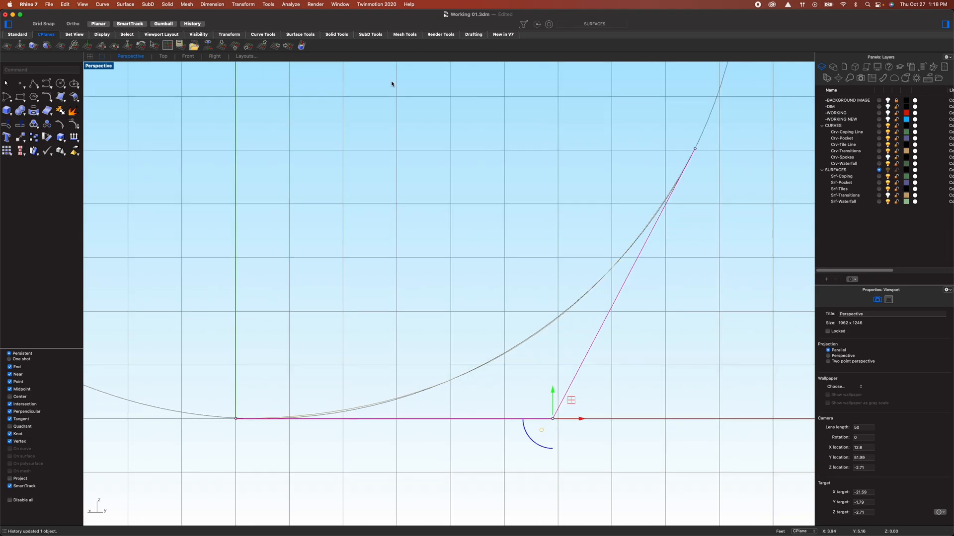
# Change the transition curve's degree to 3
pyautogui.click(263, 34)
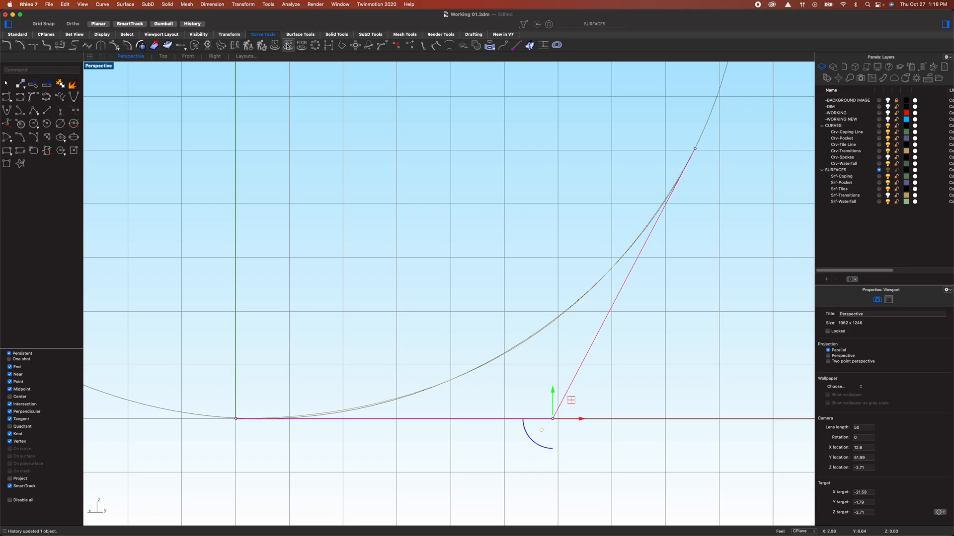
pyautogui.click(288, 44)
pyautogui.click(557, 322)
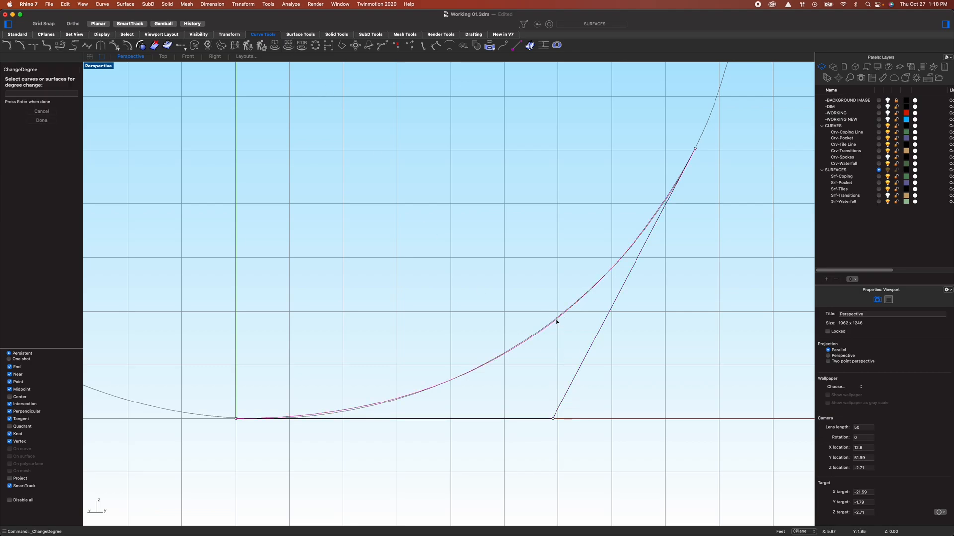
pyautogui.press('Return')
pyautogui.click(45, 88)
pyautogui.write('3')
pyautogui.press('Return')
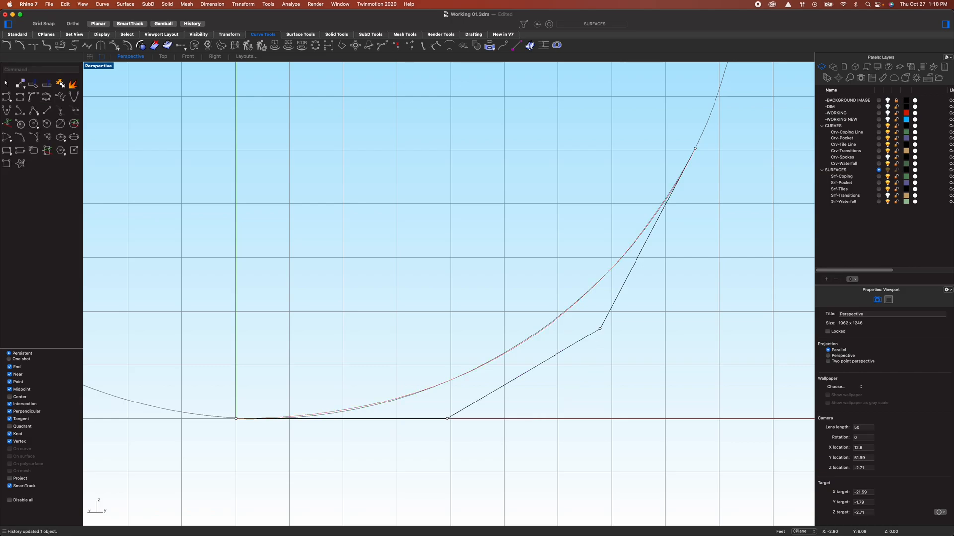
# Adjust the transition curve's two middle control points outward and upward to match the curve to the reference circle
pyautogui.click(447, 420)
pyautogui.moveTo(472, 420); pyautogui.dragTo(465, 445)
pyautogui.click(600, 329)
pyautogui.moveTo(600, 329); pyautogui.dragTo(623, 304)
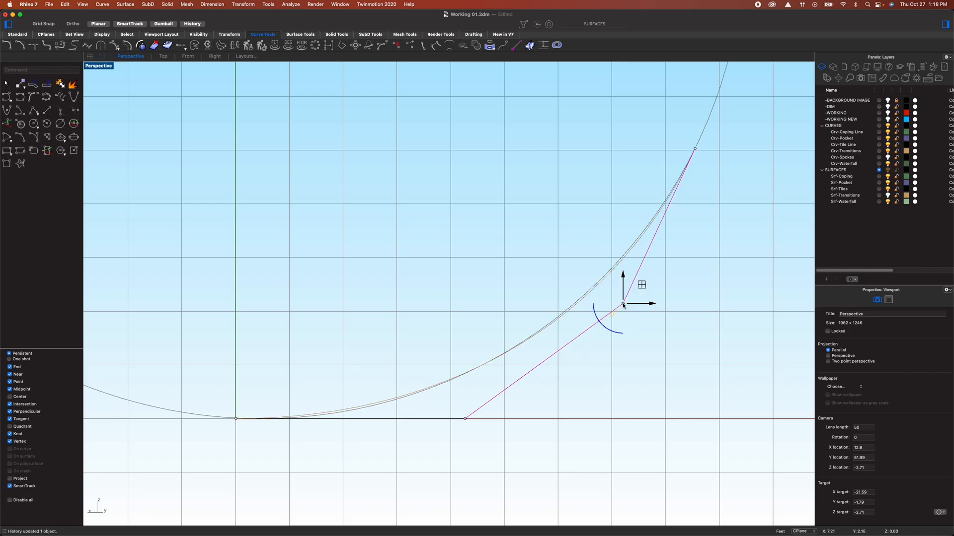
pyautogui.click(465, 419)
pyautogui.moveTo(465, 419); pyautogui.dragTo(500, 418)
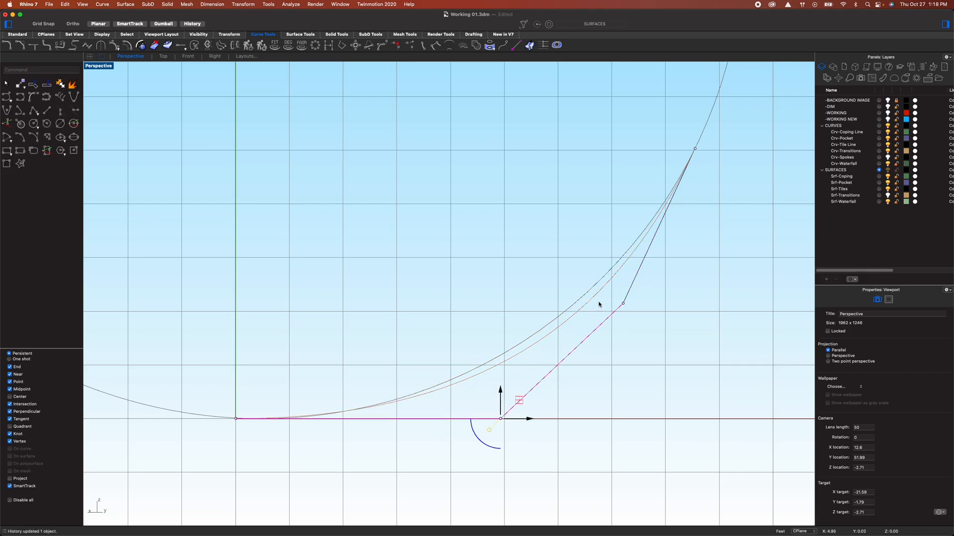
pyautogui.click(623, 304)
pyautogui.moveTo(622, 304); pyautogui.dragTo(636, 272)
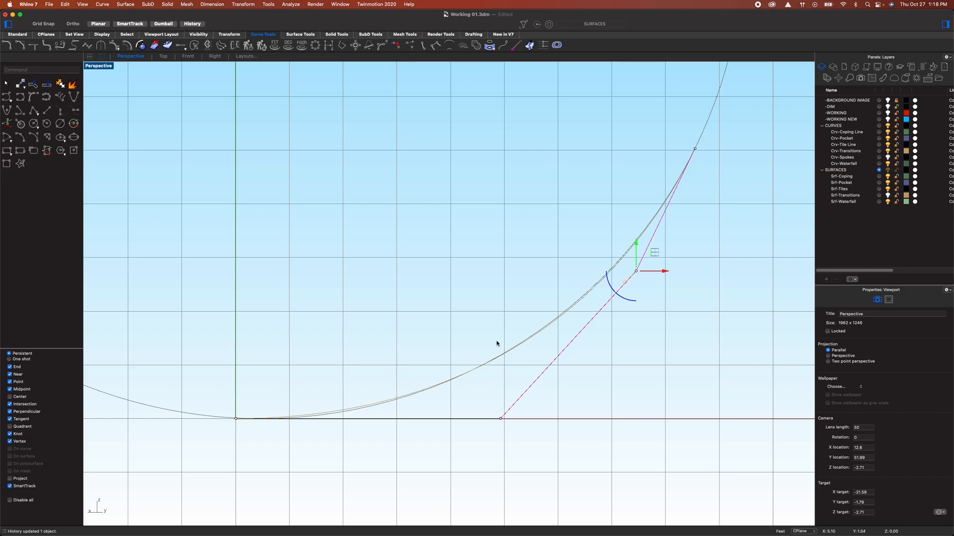
pyautogui.click(587, 365)
pyautogui.press('Escape')
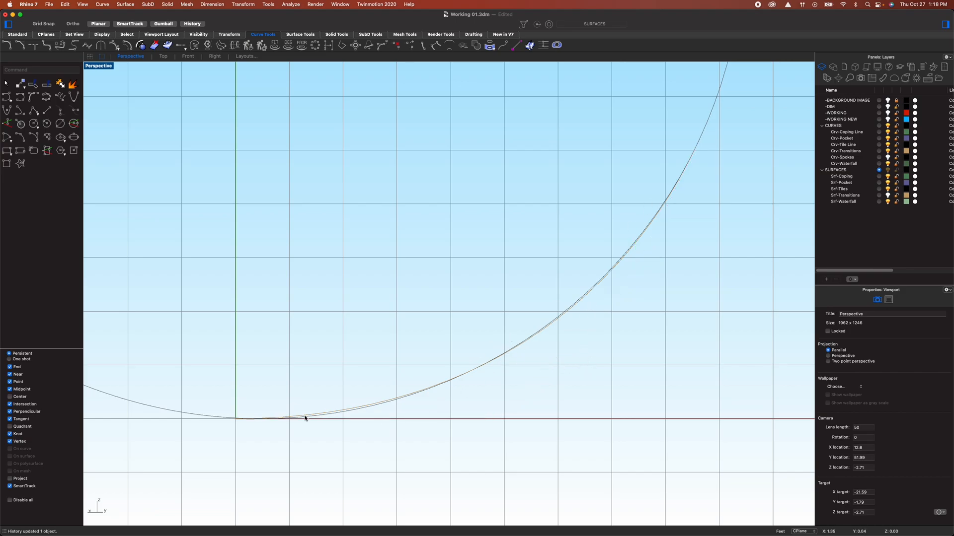
# Undo the control point moves and the degree change on the transition curve, and clear the selection
pyautogui.press('super+z')
pyautogui.press('super+z')
pyautogui.press('super+z')
pyautogui.press('super+z')
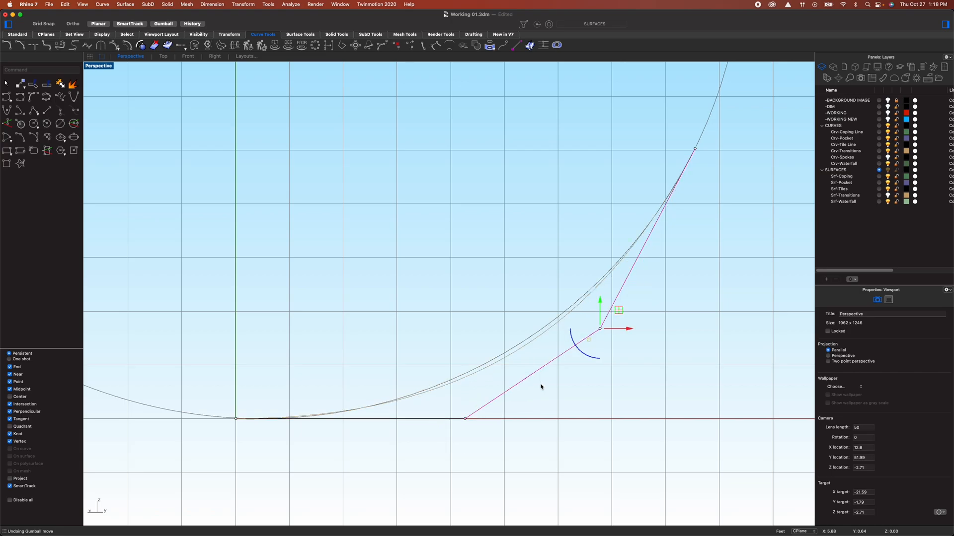
pyautogui.press('super+z')
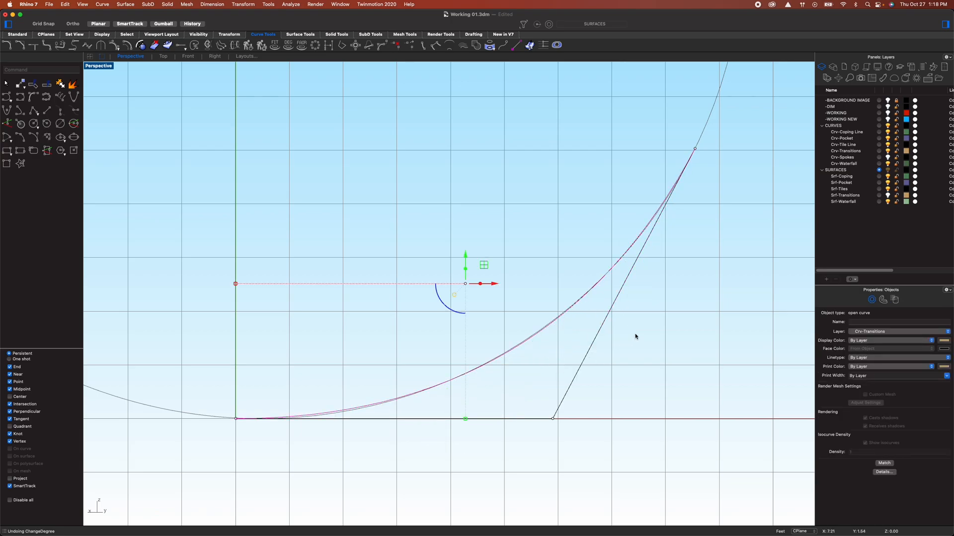
pyautogui.click(580, 375)
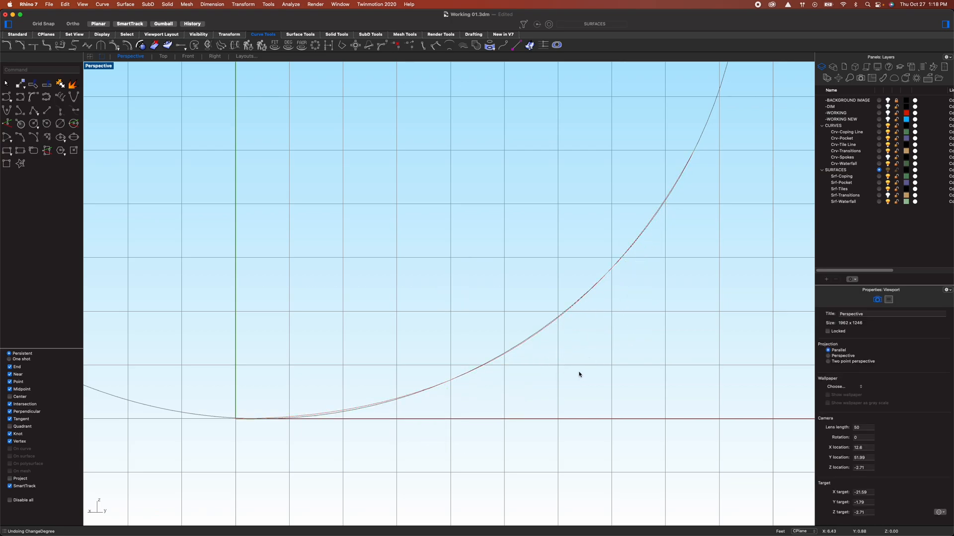
# Unisolate all hidden pool objects and set the viewport back to the Perspective view
pyautogui.click(159, 58)
pyautogui.press('alt+super+h')
pyautogui.click(140, 58)
pyautogui.keyDown('shift'); pyautogui.moveTo(415, 273); pyautogui.dragTo(507, 332, button='right'); pyautogui.keyUp('shift')
pyautogui.click(102, 66)
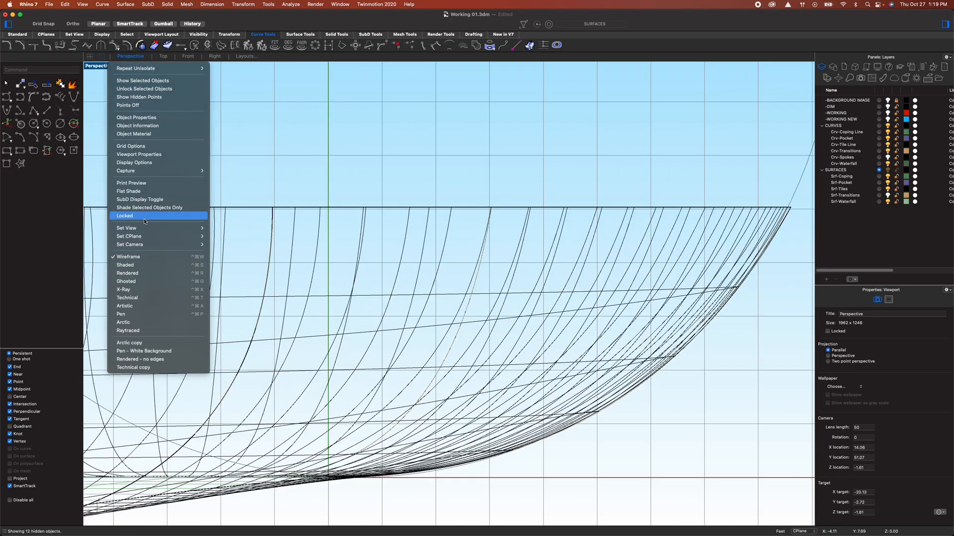
pyautogui.moveTo(153, 228)
pyautogui.click(251, 288)
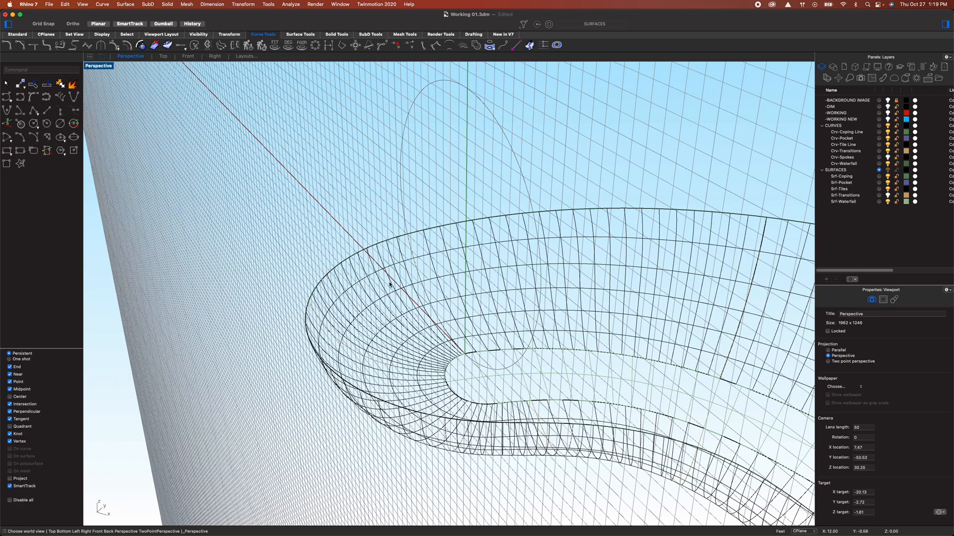
# Hide the grid and switch the viewport to shaded display
pyautogui.moveTo(521, 315); pyautogui.dragTo(416, 314, button='right')
pyautogui.press('F7')
pyautogui.moveTo(517, 353)
pyautogui.mouseDown(button='right')
pyautogui.moveTo(472, 340)
pyautogui.moveTo(498, 347)
pyautogui.moveTo(537, 326)
pyautogui.moveTo(475, 349)
pyautogui.moveTo(517, 320)
pyautogui.moveTo(536, 329)
pyautogui.moveTo(530, 336)
pyautogui.moveTo(574, 338)
pyautogui.moveTo(567, 342)
pyautogui.mouseUp(button='right')
pyautogui.hotkey('ctrl', 'alt', 's')
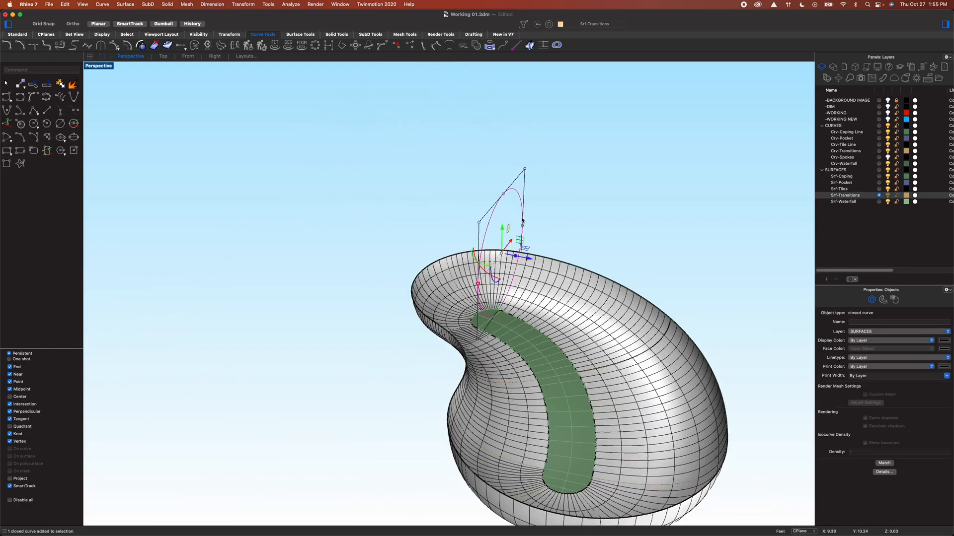
# Delete the reference circle at the waterfall's rounded end
pyautogui.press('Delete')
pyautogui.moveTo(509, 394); pyautogui.dragTo(573, 383, button='right')
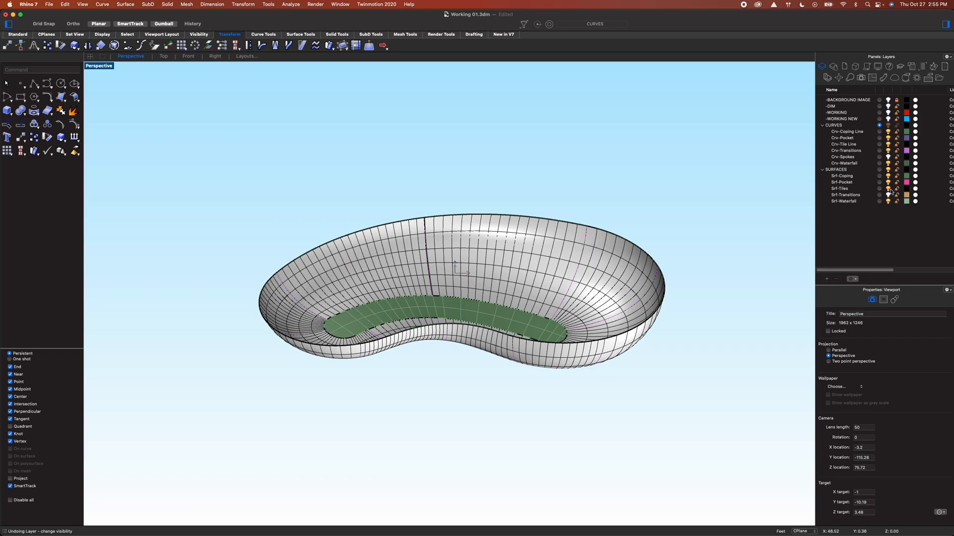
# Hide the SURFACES layer and show the -WORKING layer's construction circles
pyautogui.click(889, 170)
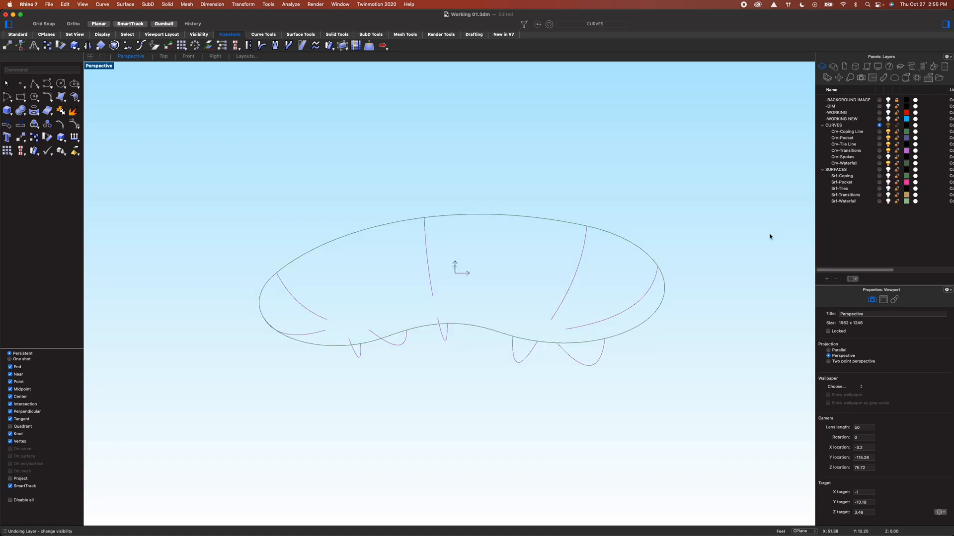
pyautogui.moveTo(693, 311); pyautogui.dragTo(663, 304, button='right')
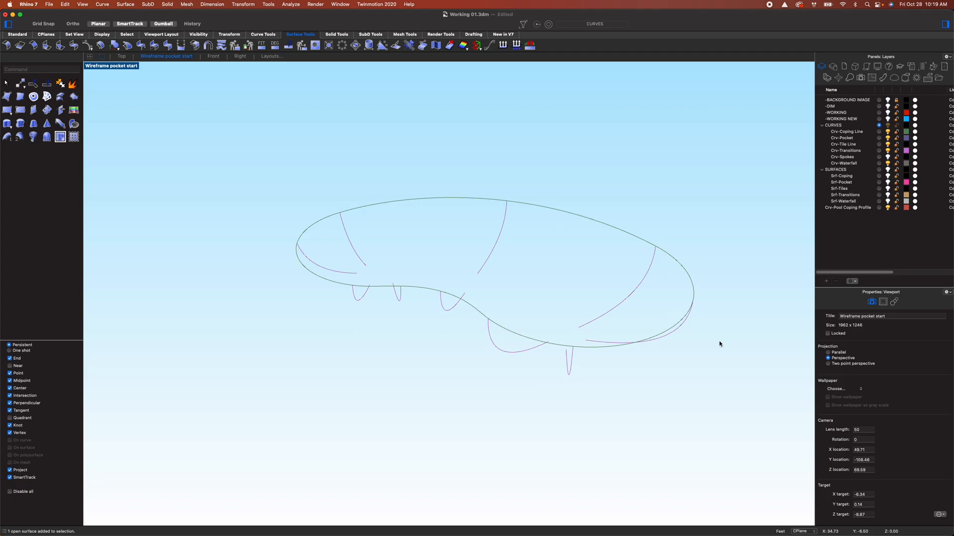
pyautogui.click(888, 113)
pyautogui.moveTo(490, 217); pyautogui.dragTo(456, 206, button='right')
# Select the small pocket circle and show the -BACKGROUND IMAGE layer in the Top view
pyautogui.click(457, 208)
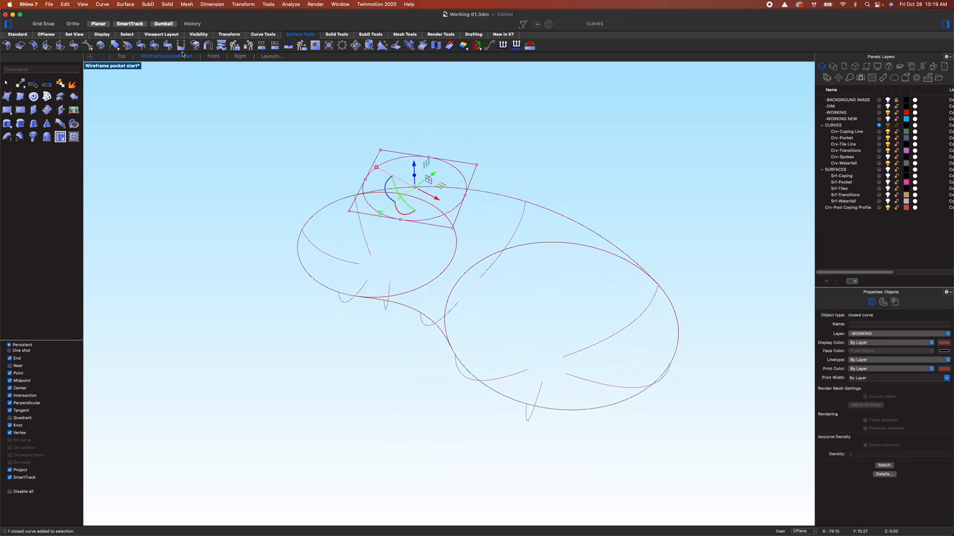
pyautogui.click(212, 57)
pyautogui.click(122, 57)
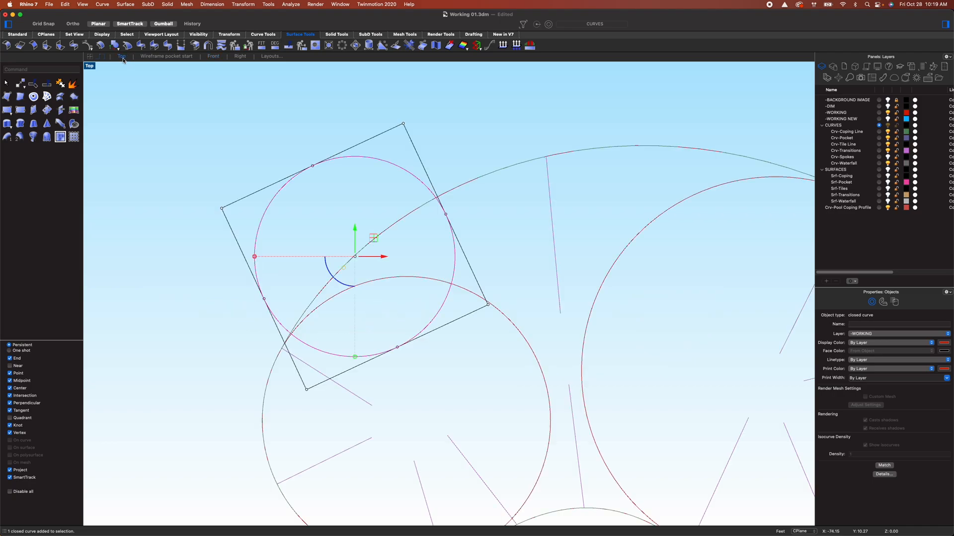
pyautogui.click(887, 99)
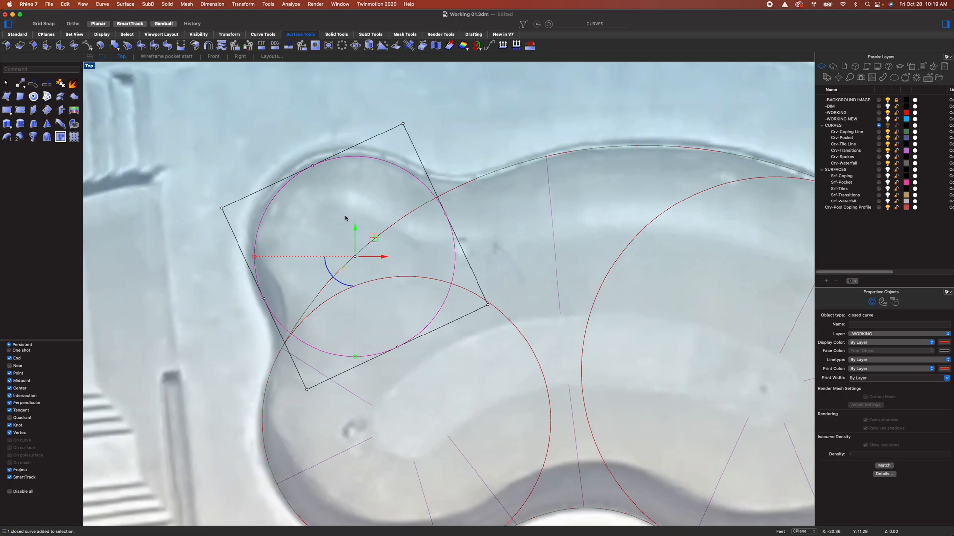
# Offset the pocket circle inward by about 4.8 feet with the Loose and Through Point options
pyautogui.write('ffset')
pyautogui.press('Return')
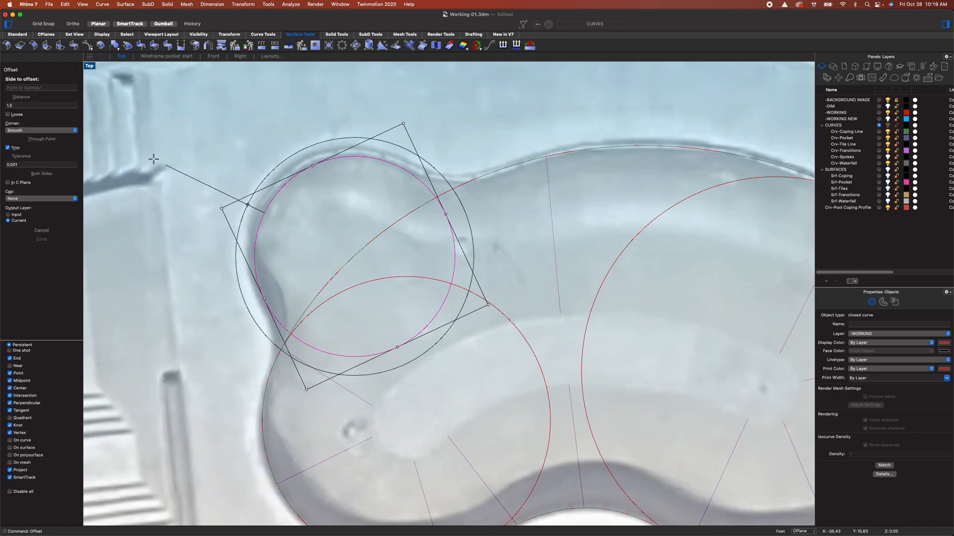
pyautogui.click(10, 115)
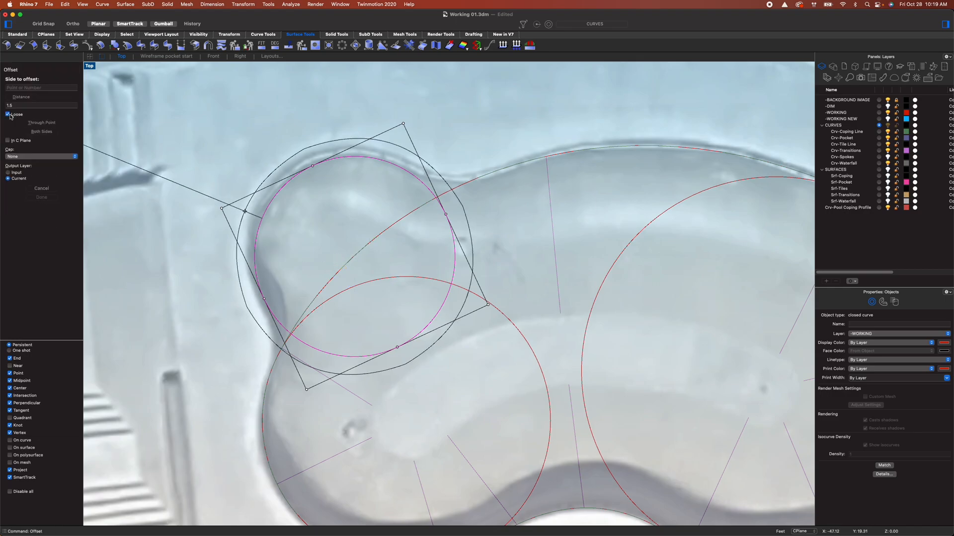
pyautogui.click(41, 122)
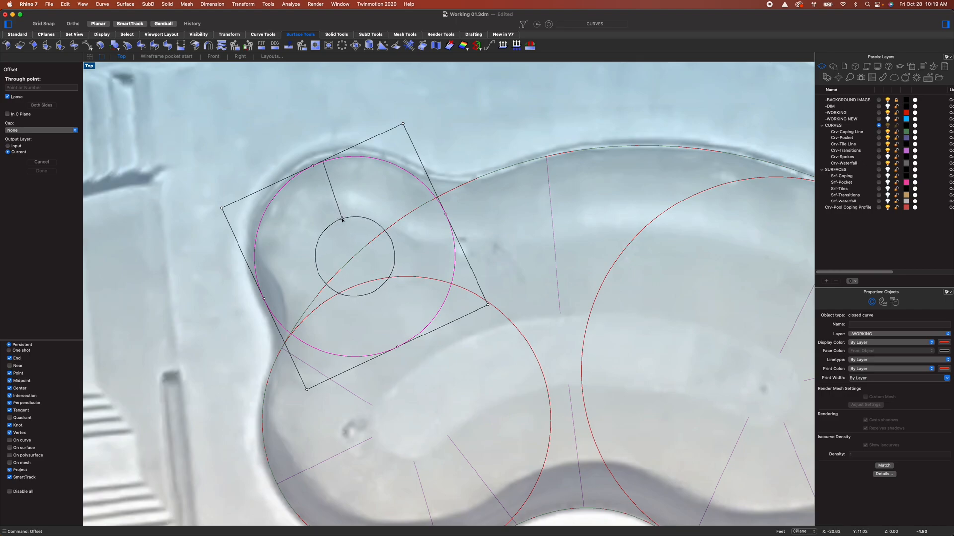
pyautogui.click(341, 218)
pyautogui.click(253, 135)
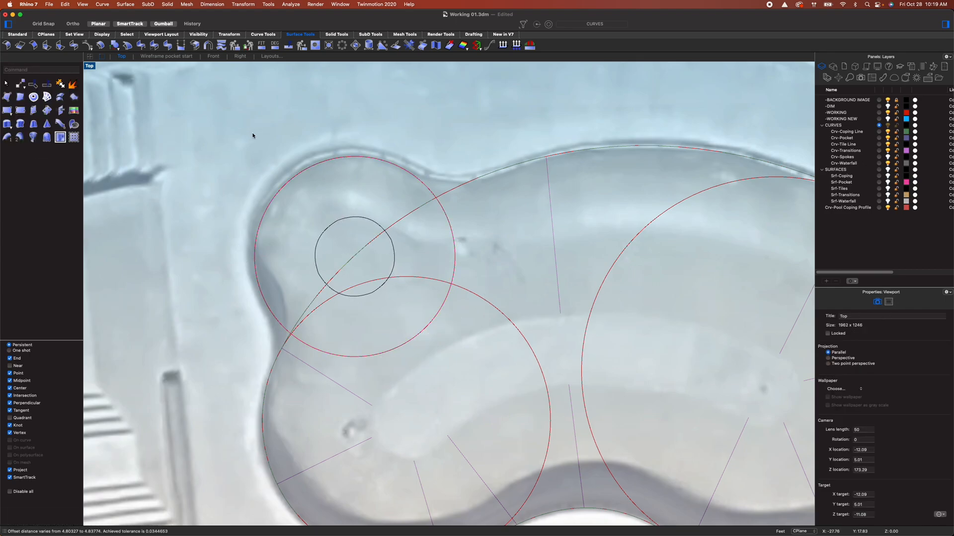
# Lower the inner pocket circle 3 feet in the perspective view and hide the -BACKGROUND IMAGE layer
pyautogui.click(333, 228)
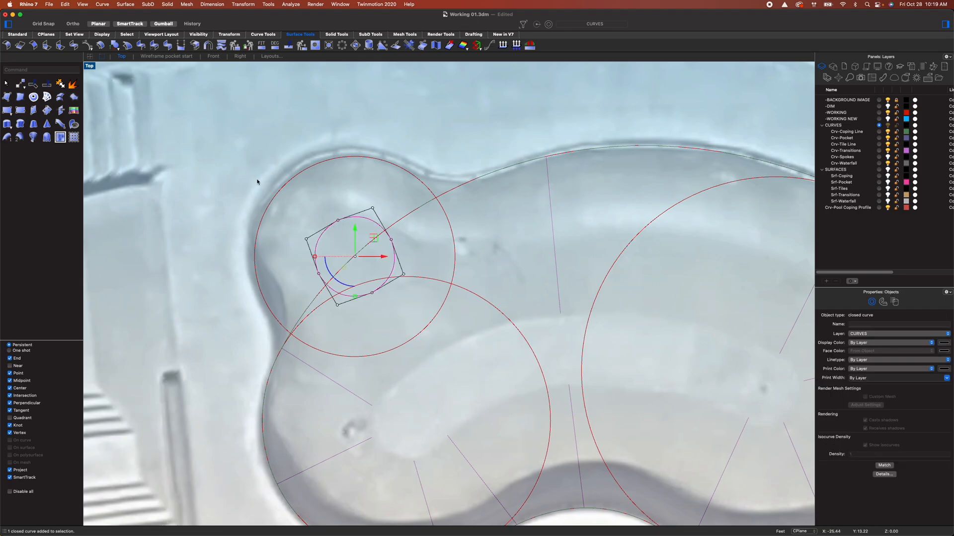
pyautogui.click(143, 57)
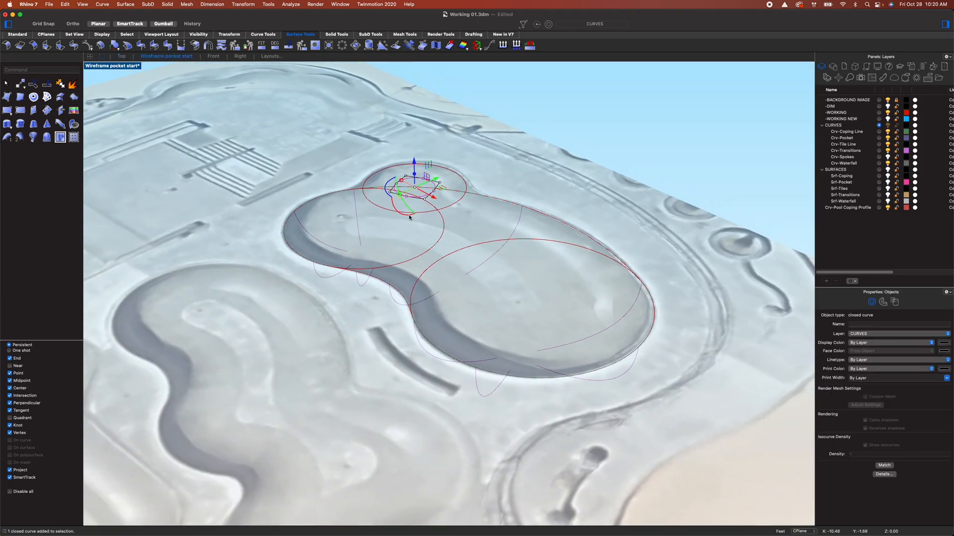
pyautogui.moveTo(413, 163); pyautogui.dragTo(456, 215)
pyautogui.write('3')
pyautogui.moveTo(452, 229)
pyautogui.mouseDown(button='right')
pyautogui.moveTo(456, 201)
pyautogui.moveTo(465, 246)
pyautogui.moveTo(468, 212)
pyautogui.mouseUp(button='right')
pyautogui.click(889, 101)
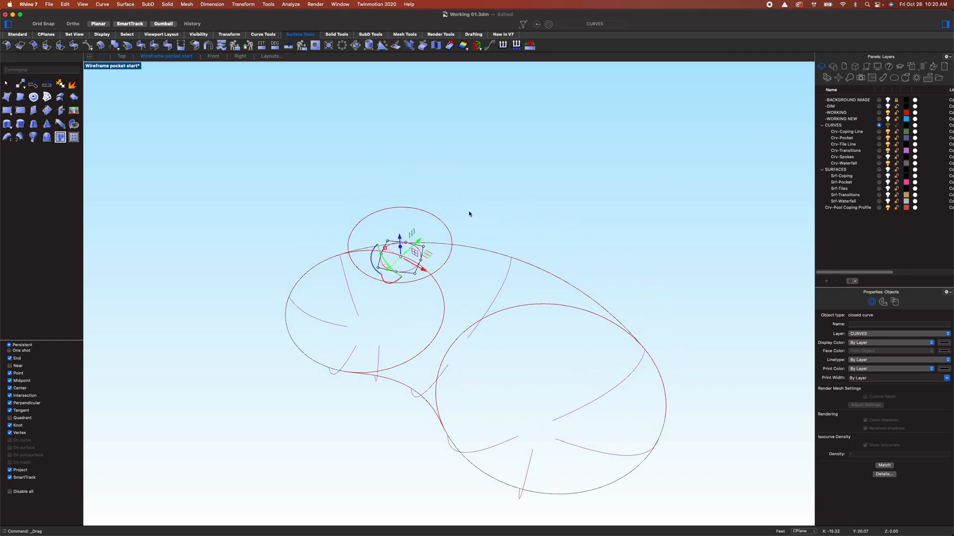
# Draw a horizontal line above the pocket circles in the Top view
pyautogui.click(253, 113)
pyautogui.click(211, 56)
pyautogui.click(119, 56)
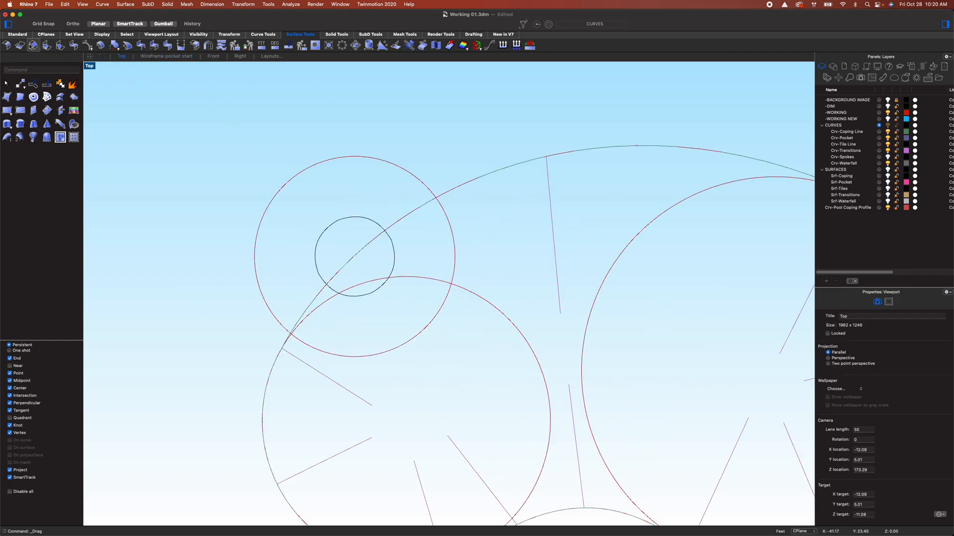
pyautogui.click(263, 35)
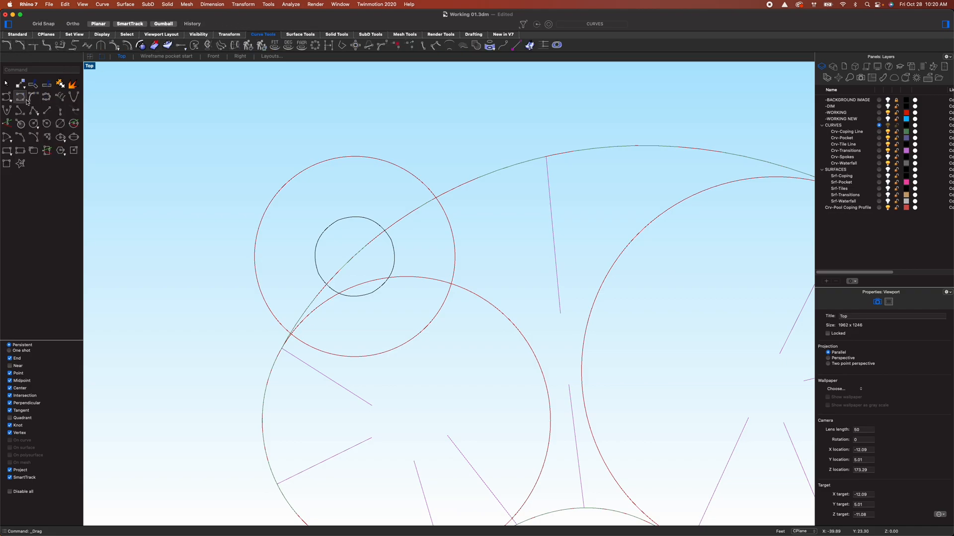
pyautogui.click(47, 110)
pyautogui.click(287, 93)
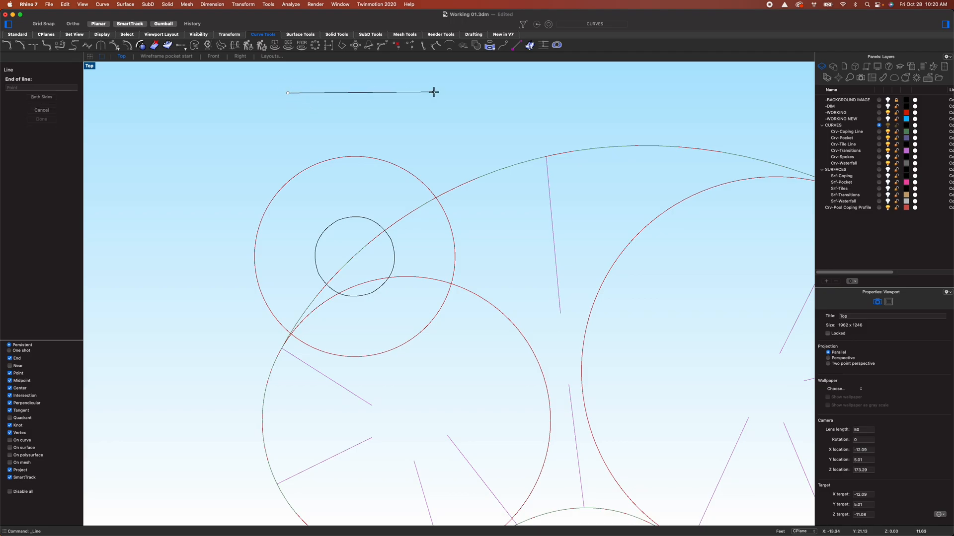
pyautogui.click(452, 93)
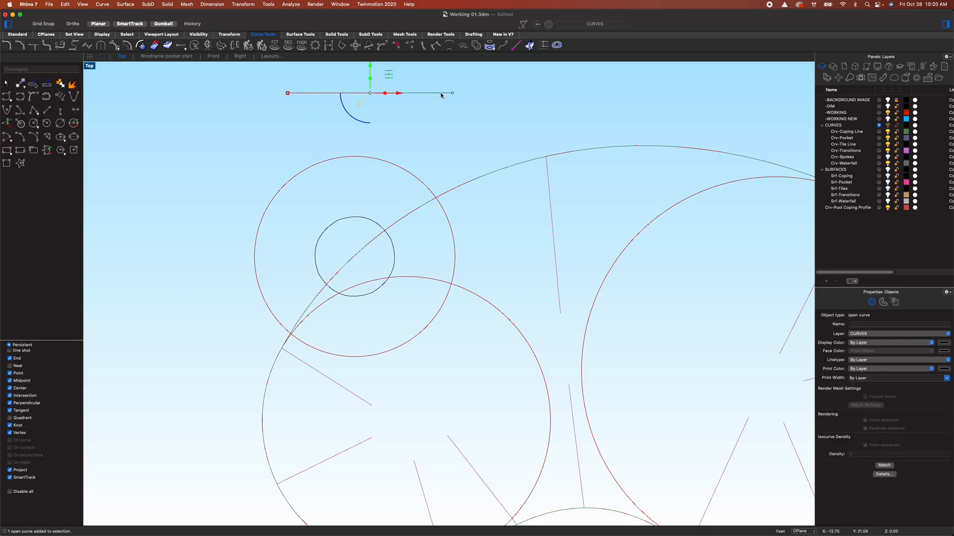
# Orient the line by its right end perpendicular to the inner pocket circle with OrientOnCrv, placing it outward across the shallow-end circle
pyautogui.click(229, 34)
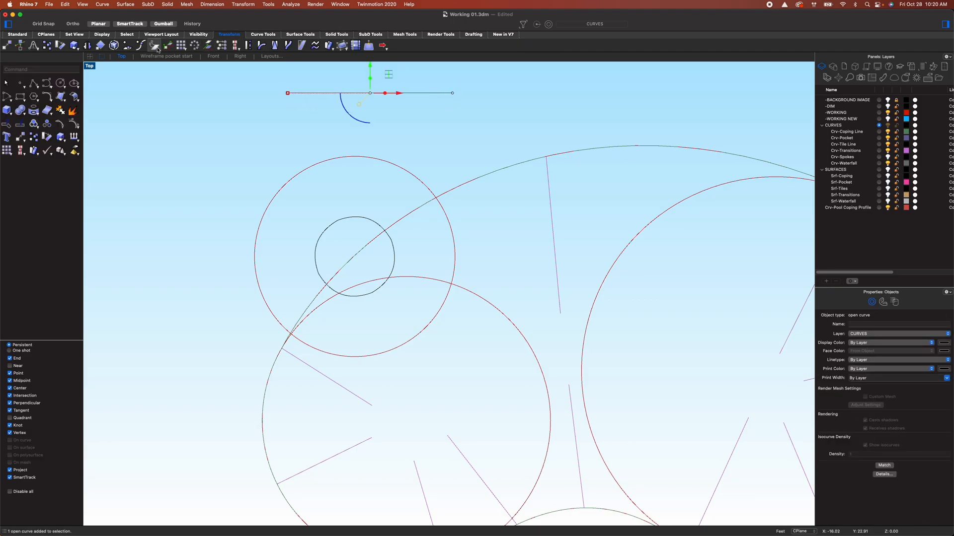
pyautogui.click(141, 45)
pyautogui.click(452, 93)
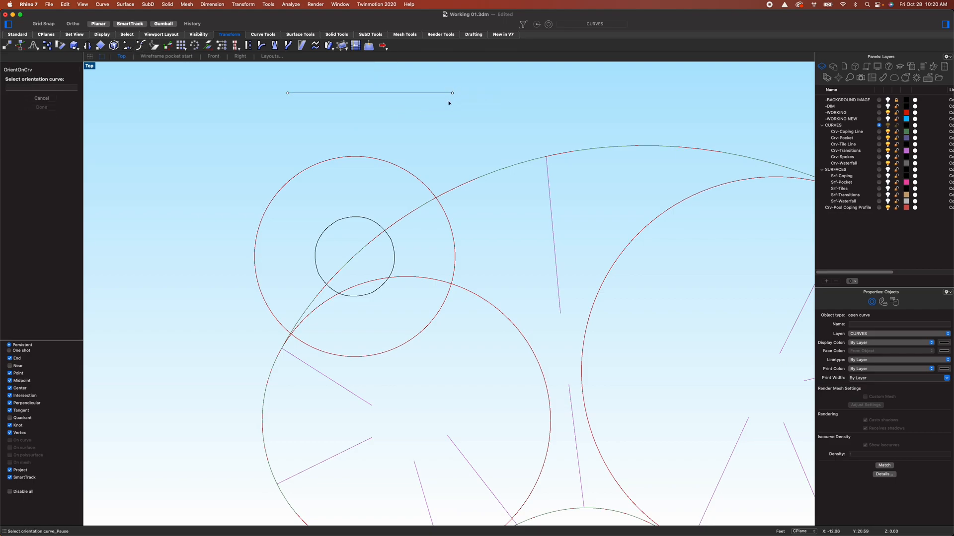
pyautogui.click(340, 220)
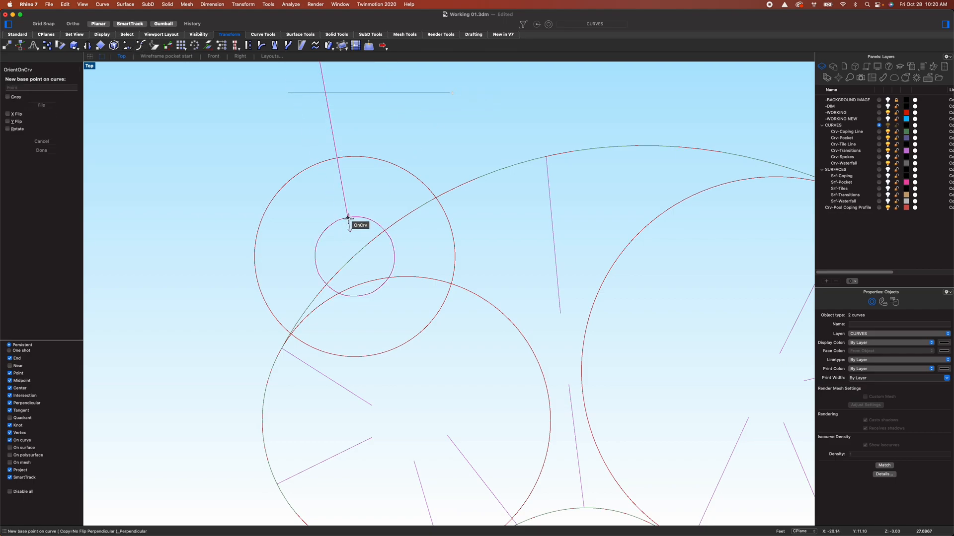
pyautogui.click(373, 294)
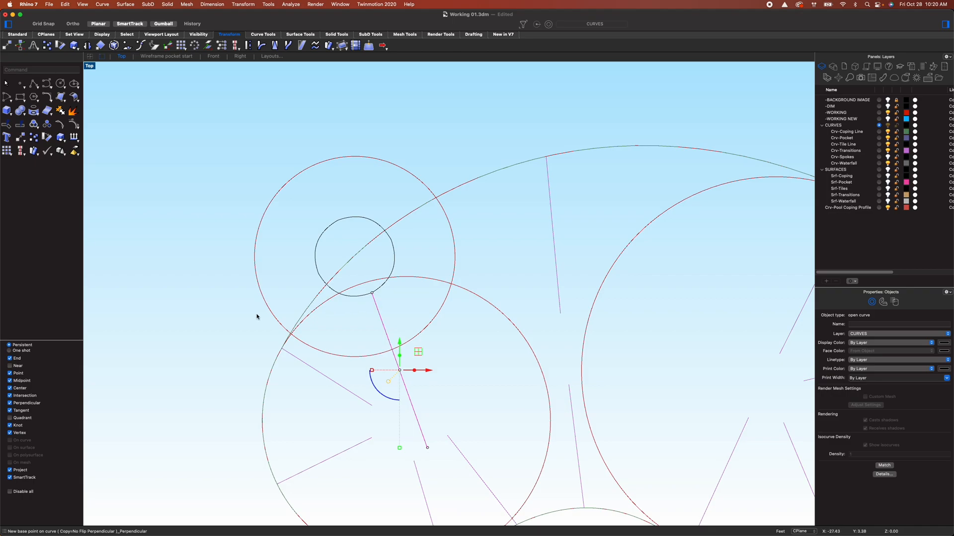
# Switch to the perspective wireframe pocket view and open the MakeTransition definition in Grasshopper
pyautogui.click(166, 57)
pyautogui.moveTo(430, 389); pyautogui.dragTo(307, 348, button='right')
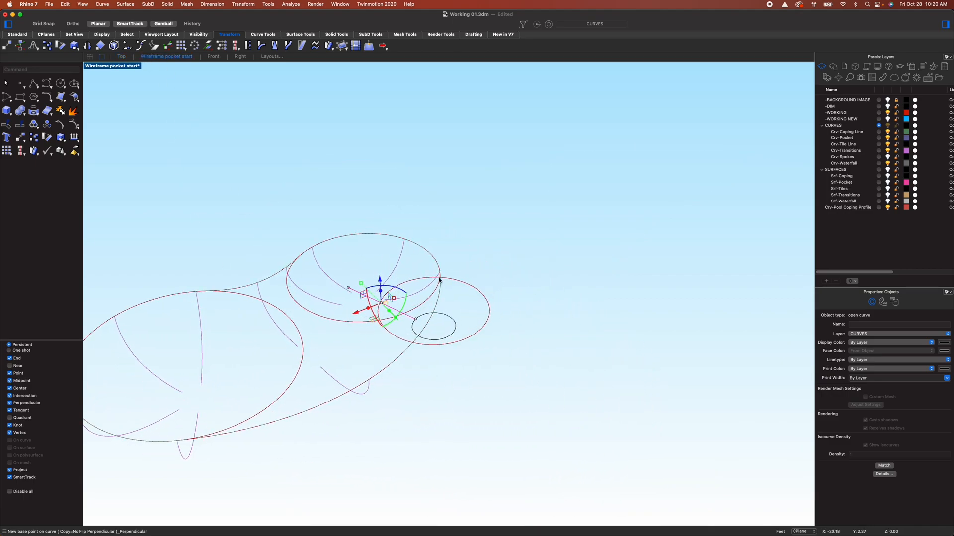
pyautogui.click(502, 231)
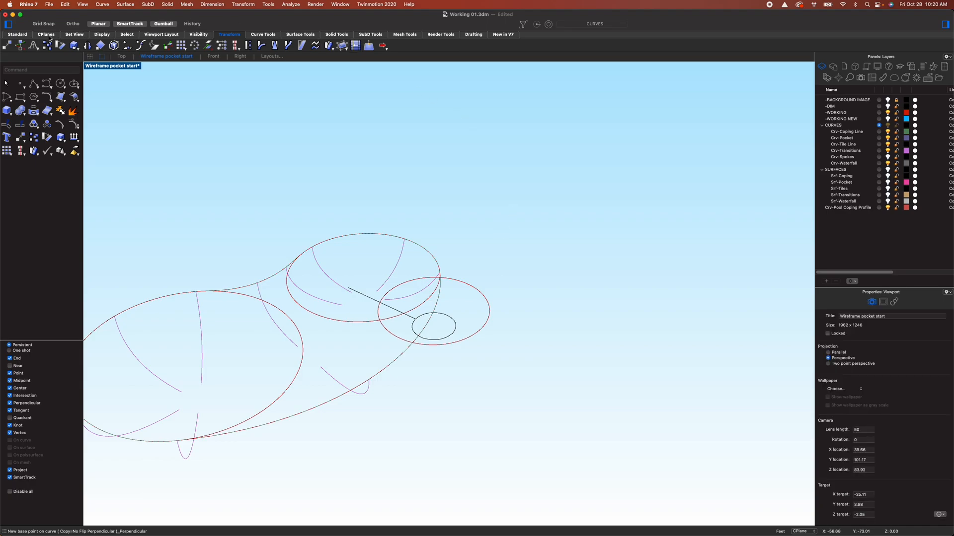
pyautogui.click(19, 34)
pyautogui.click(409, 46)
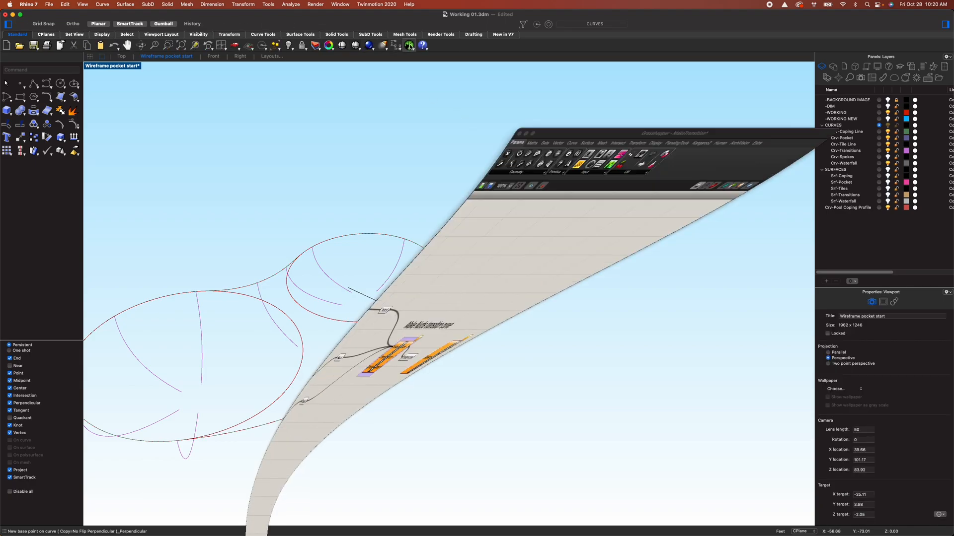
pyautogui.moveTo(655, 315); pyautogui.dragTo(758, 297, button='right')
pyautogui.moveTo(596, 220); pyautogui.dragTo(772, 239, button='right')
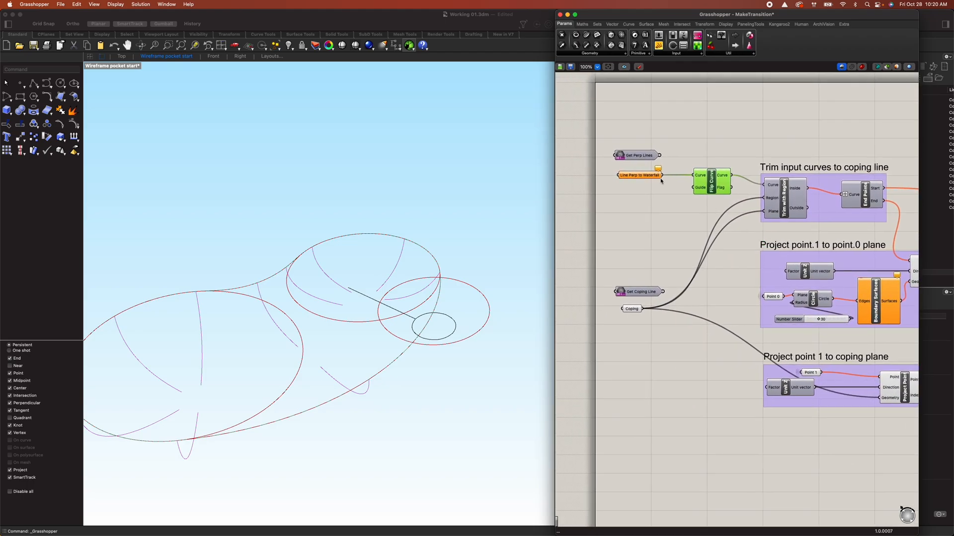
# Set the line perpendicular to the inner pocket circle as the Line Perp to Waterfall curve input
pyautogui.click(406, 319)
pyautogui.click(373, 299)
pyautogui.rightClick(637, 176)
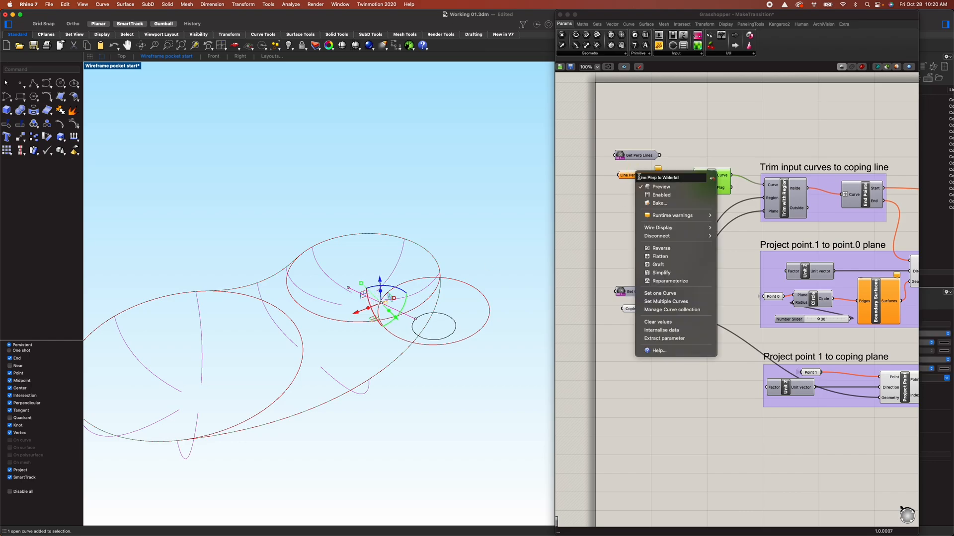
pyautogui.click(659, 294)
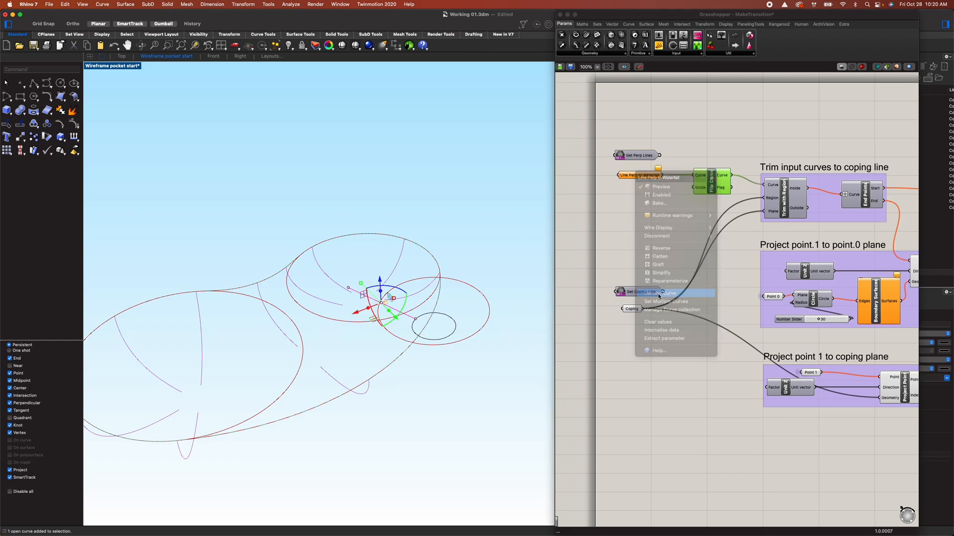
# Set the outer red pocket circle as the curve for the Coping input
pyautogui.click(475, 338)
pyautogui.rightClick(632, 310)
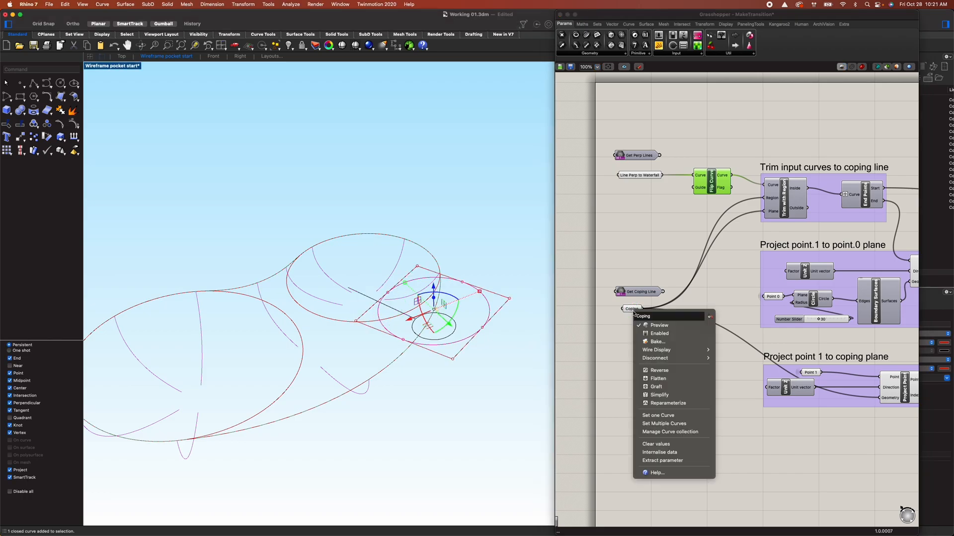
pyautogui.click(663, 416)
pyautogui.click(422, 388)
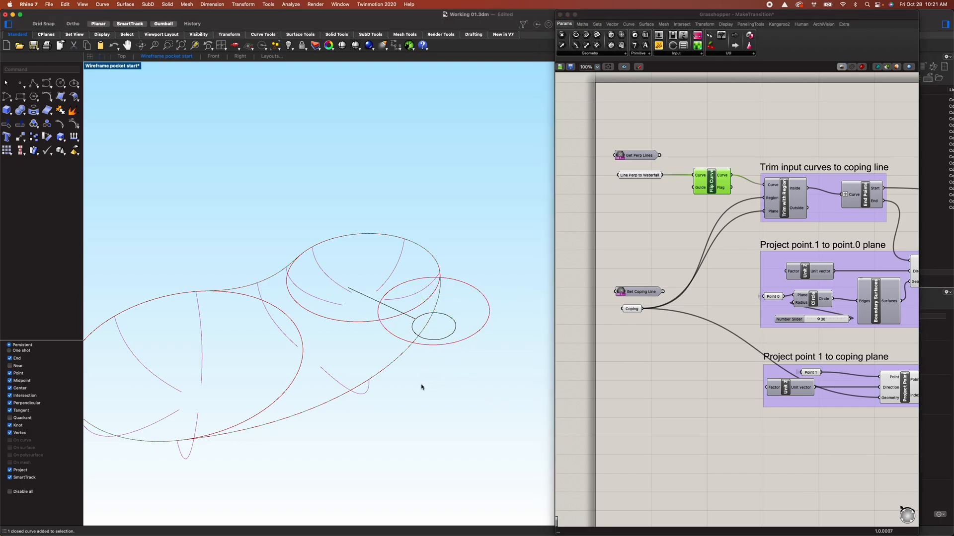
# Turn on the Grasshopper preview and bake the Transition Curve onto the Crv-Transitions layer
pyautogui.click(860, 68)
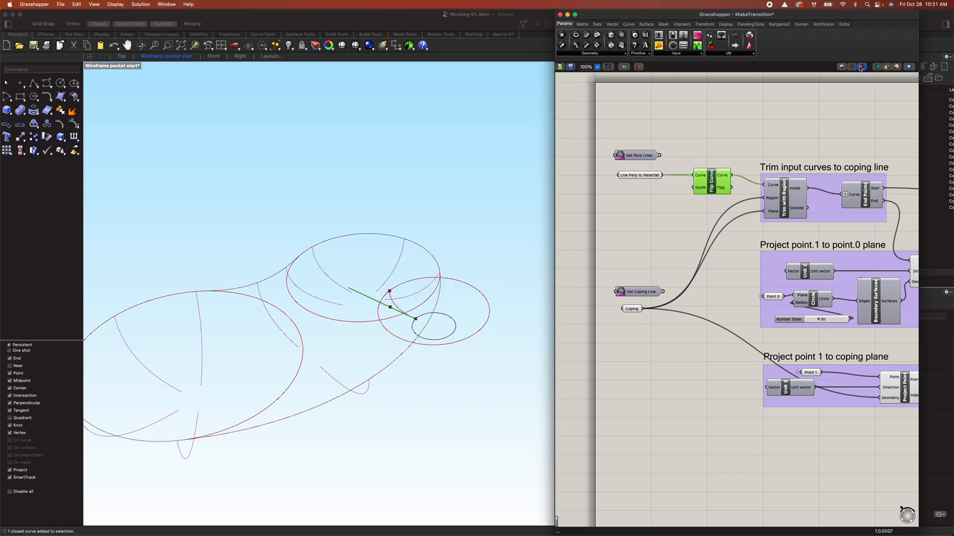
pyautogui.moveTo(492, 298); pyautogui.dragTo(468, 298, button='right')
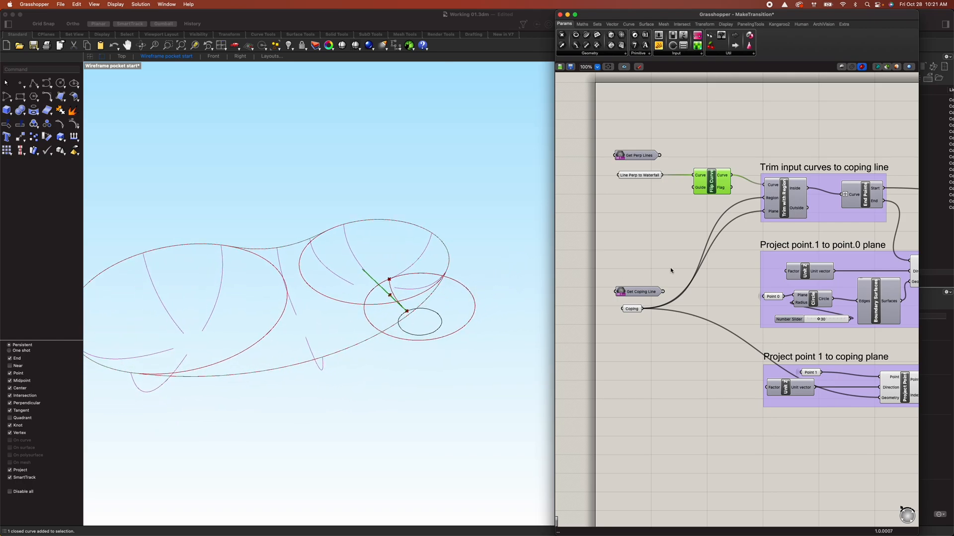
pyautogui.moveTo(892, 237); pyautogui.dragTo(611, 224, button='right')
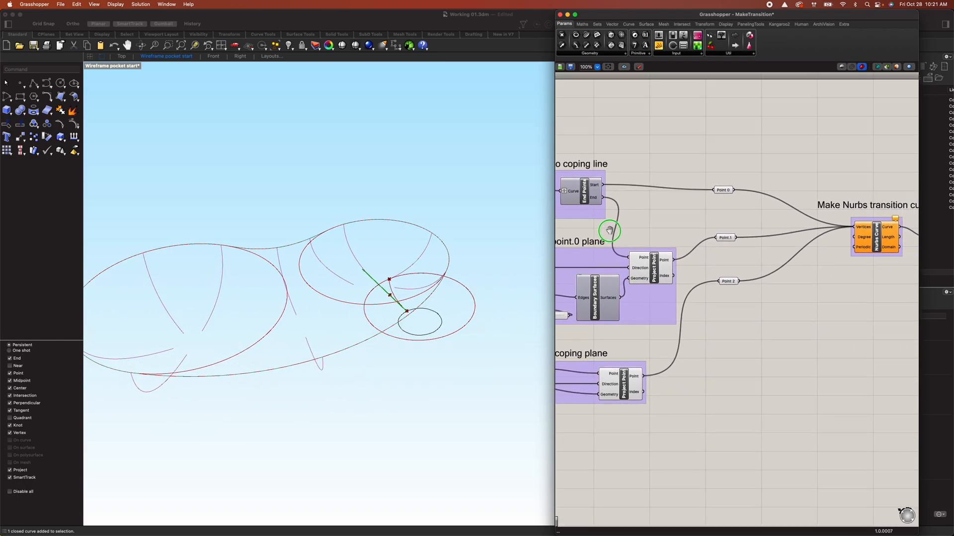
pyautogui.hscroll(5, 734, 276)
pyautogui.click(813, 232)
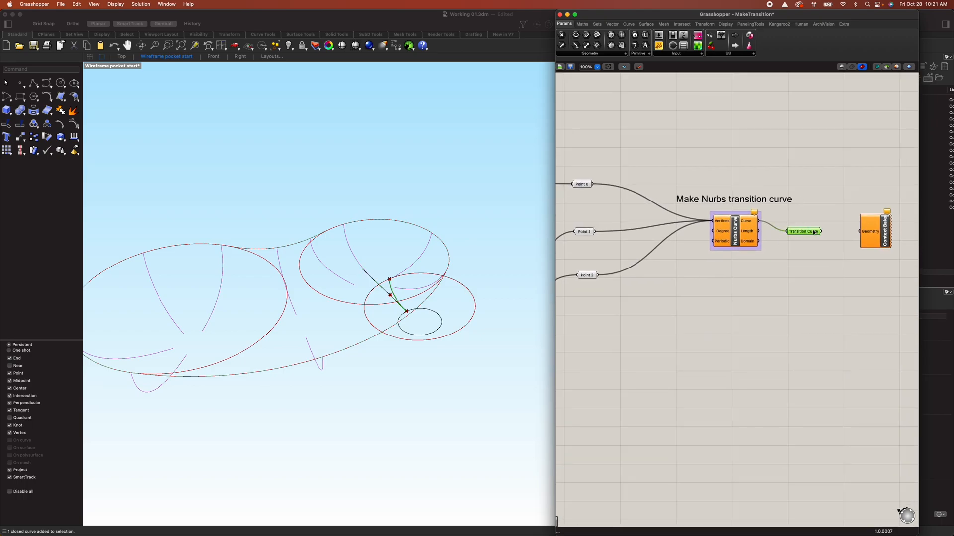
pyautogui.rightClick(804, 233)
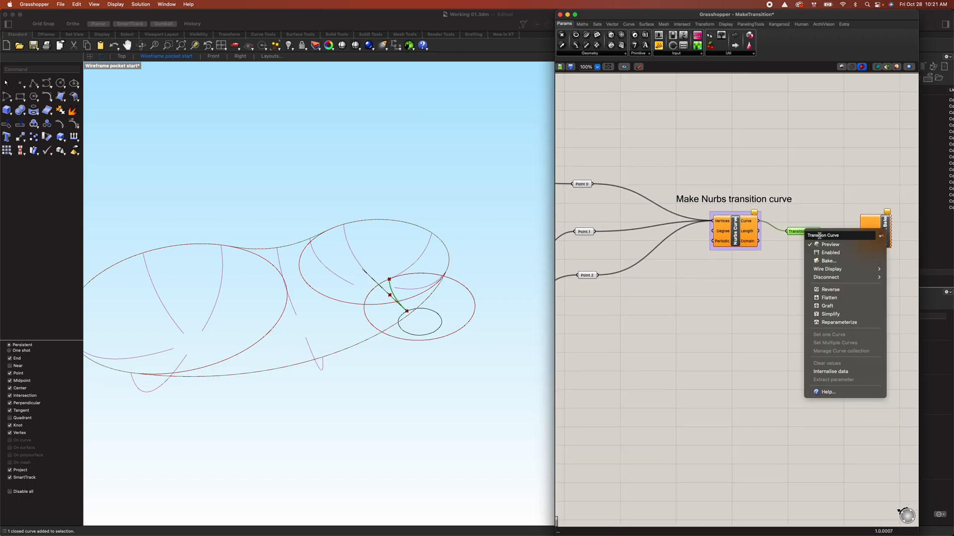
pyautogui.click(825, 261)
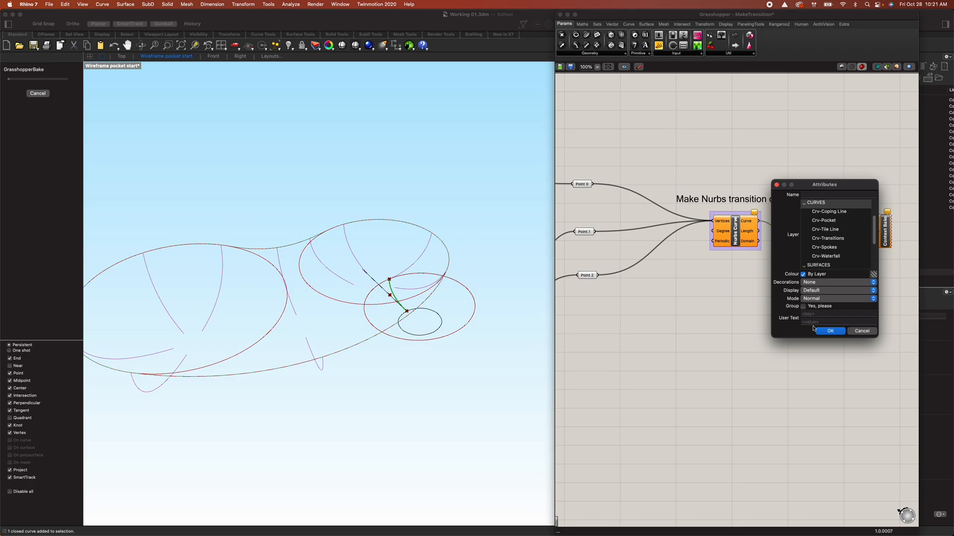
pyautogui.click(828, 239)
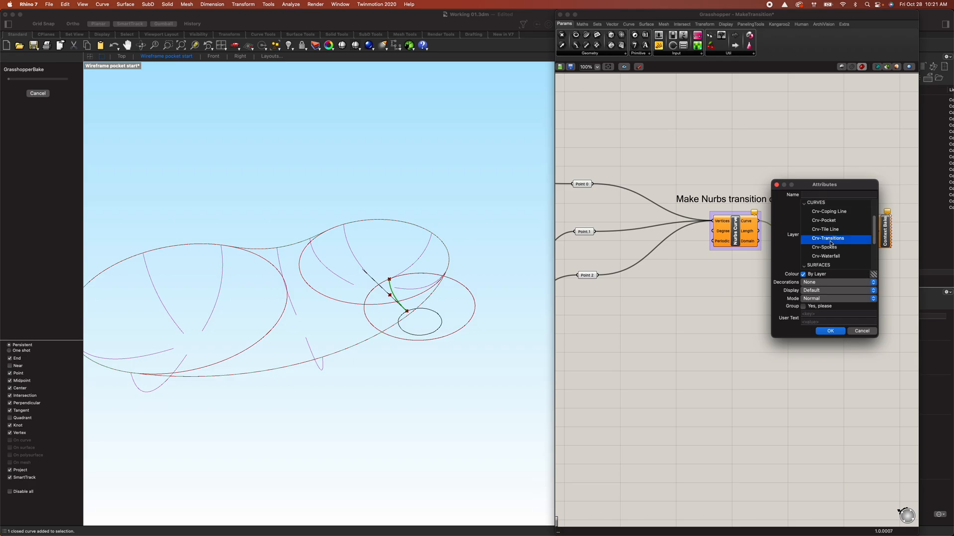
pyautogui.click(831, 331)
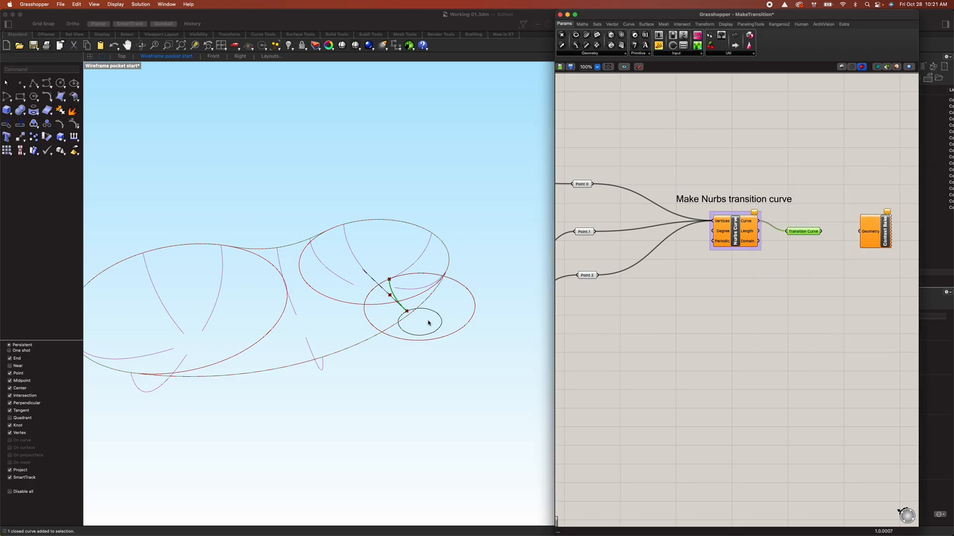
# Turn off the Grasshopper preview and minimise the definition window to return to Rhino
pyautogui.click(420, 386)
pyautogui.moveTo(385, 366); pyautogui.dragTo(439, 380, button='right')
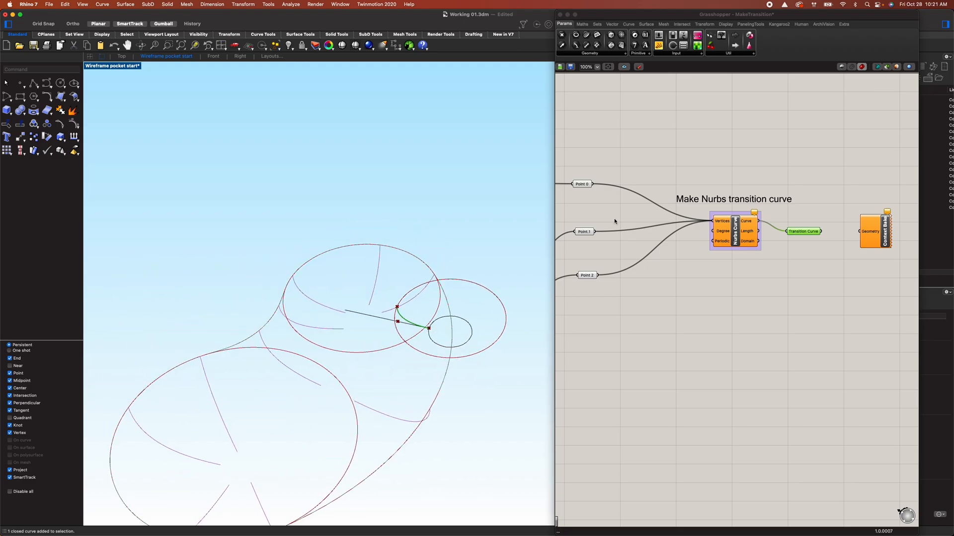
pyautogui.click(841, 67)
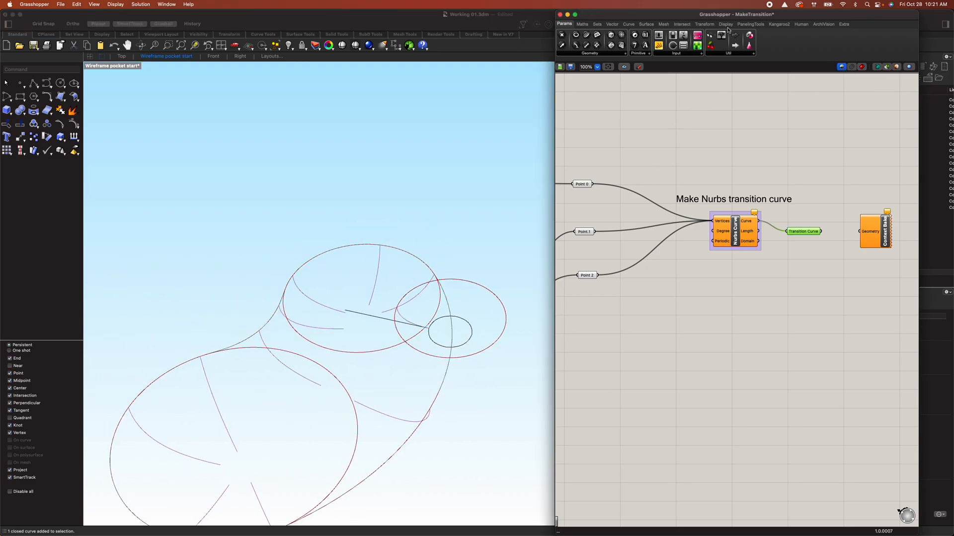
pyautogui.click(568, 16)
# Delete the leftover object picked beside the pocket's transition curve
pyautogui.moveTo(515, 362)
pyautogui.mouseDown(button='right')
pyautogui.moveTo(507, 367)
pyautogui.moveTo(586, 339)
pyautogui.moveTo(531, 365)
pyautogui.mouseUp(button='right')
pyautogui.scroll(9, 475, 334)
pyautogui.click(479, 361)
pyautogui.click(359, 322)
pyautogui.moveTo(427, 437); pyautogui.dragTo(467, 449, button='right')
pyautogui.press('Delete')
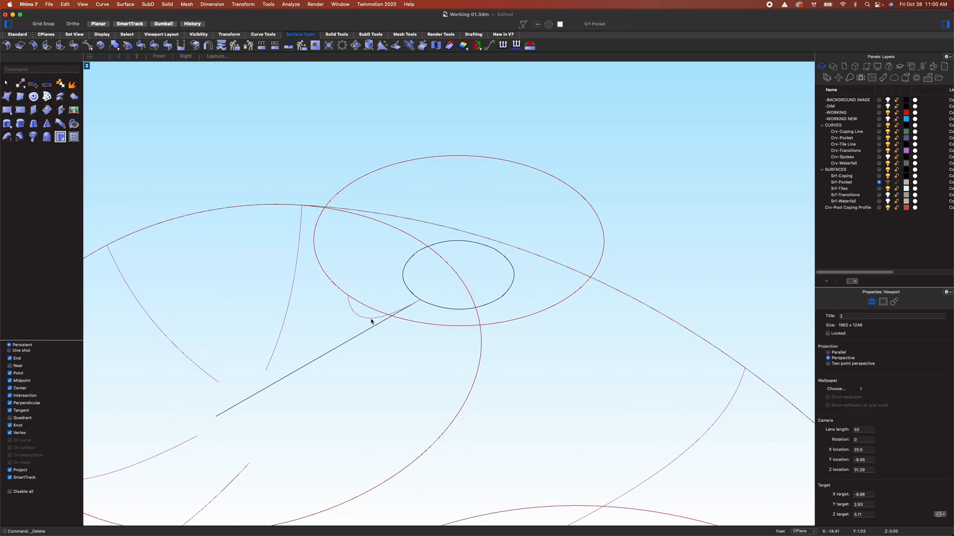
# Revolve the pocket's baked transition curve 360 degrees as a surface around the vertical axis through the pocket circle's center
pyautogui.click(371, 321)
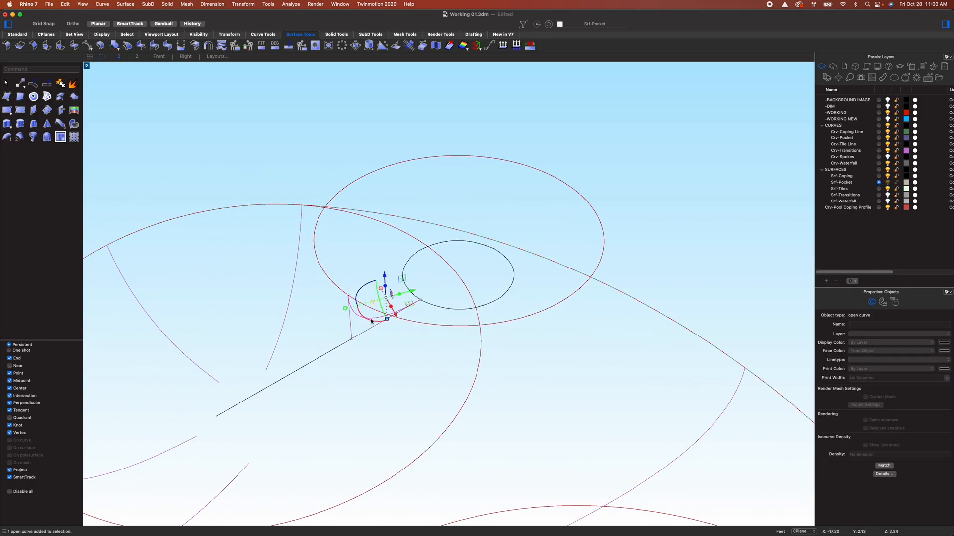
pyautogui.click(323, 275)
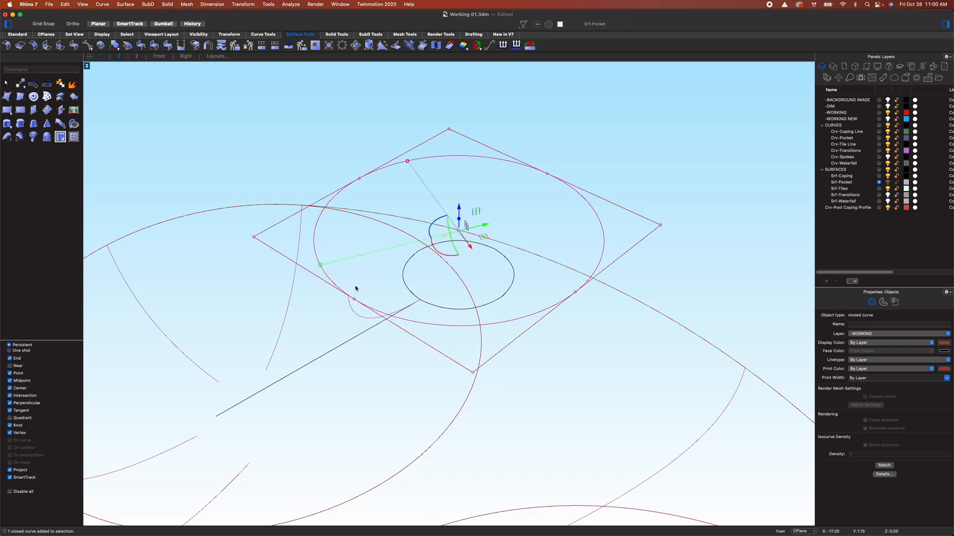
pyautogui.click(368, 320)
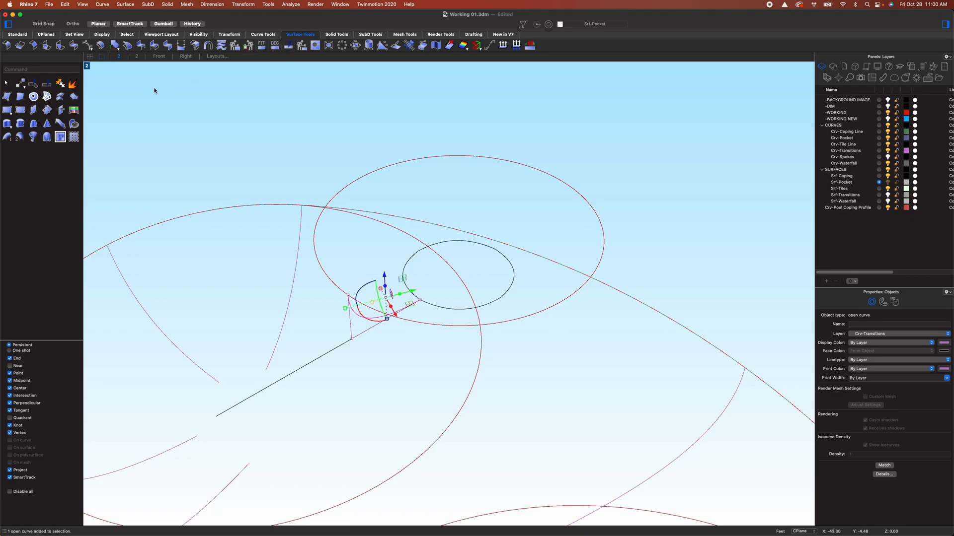
pyautogui.click(35, 139)
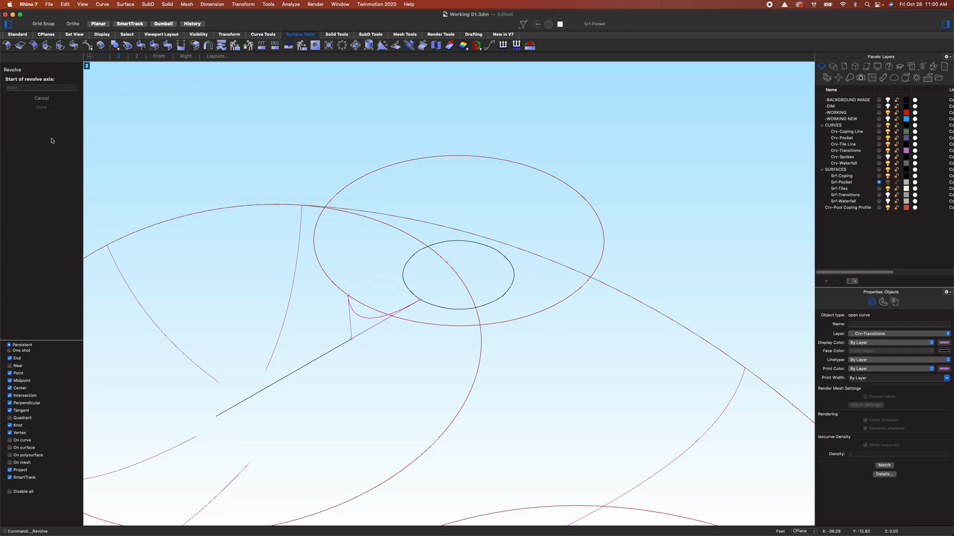
pyautogui.click(543, 304)
pyautogui.press('Return')
pyautogui.click(543, 295)
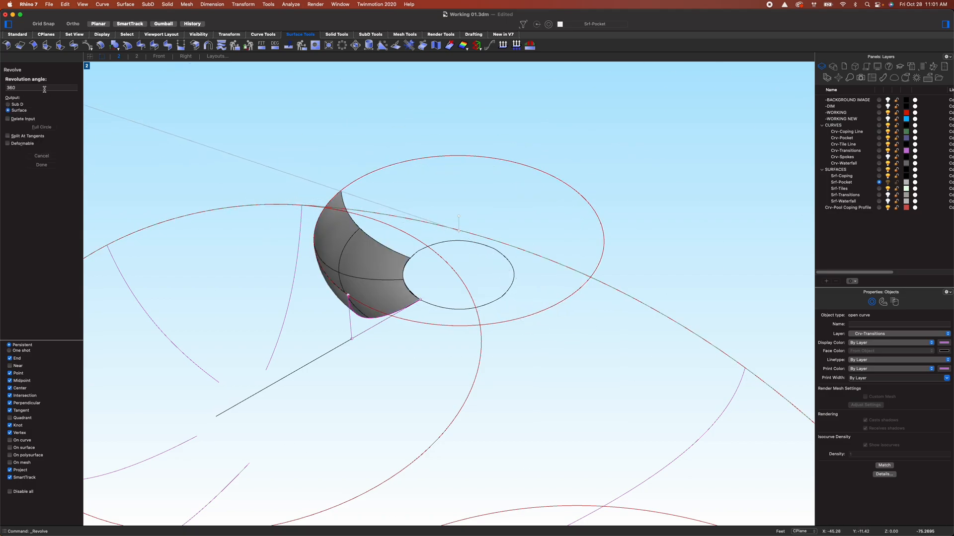
pyautogui.press('Return')
# Scale the corner control point of the pocket's profile curve in one direction with Scale1D, moving it inward to slope the pocket wall
pyautogui.moveTo(708, 251); pyautogui.dragTo(671, 211, button='right')
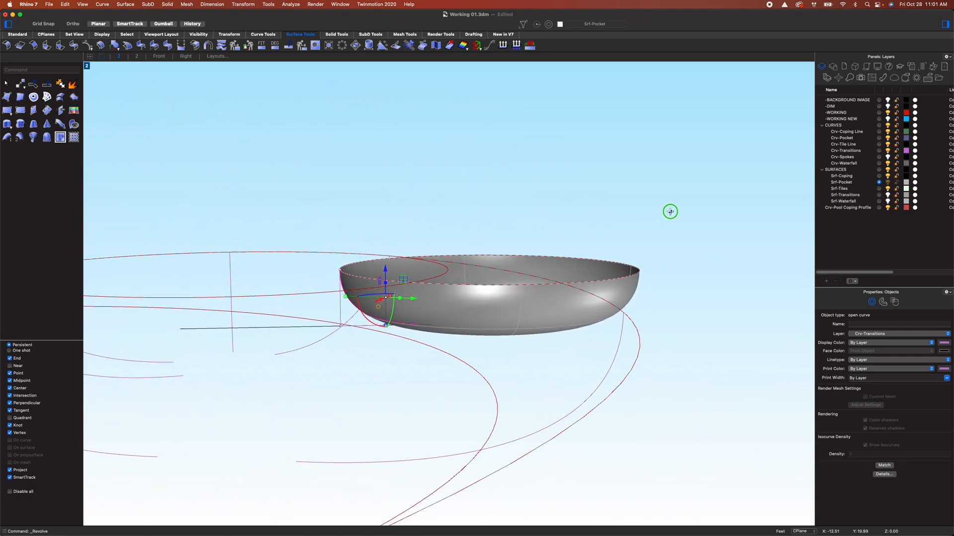
pyautogui.scroll(5, 333, 322)
pyautogui.moveTo(367, 326); pyautogui.dragTo(369, 327, button='right')
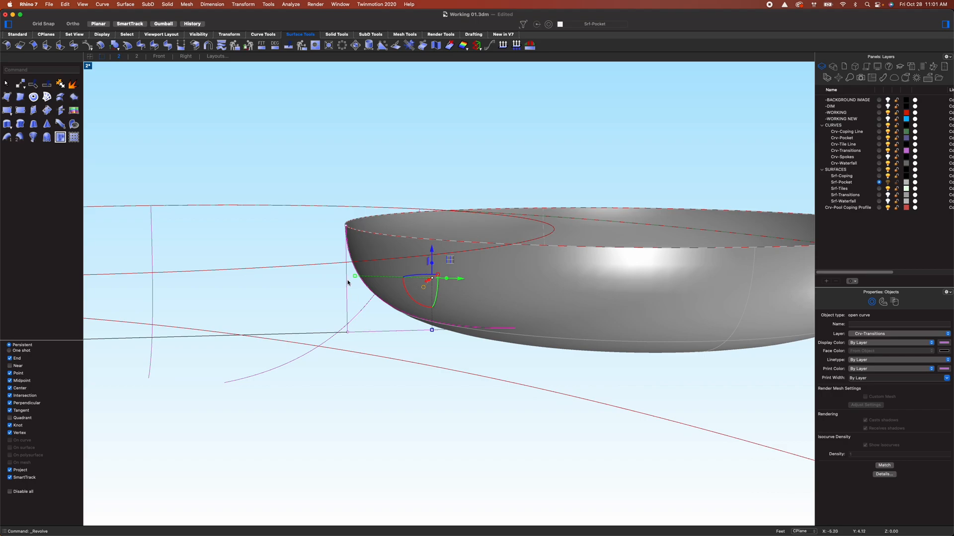
pyautogui.click(347, 332)
pyautogui.click(394, 354)
pyautogui.moveTo(417, 327); pyautogui.dragTo(431, 358, button='right')
pyautogui.write('scale1d')
pyautogui.press('Return')
pyautogui.click(521, 239)
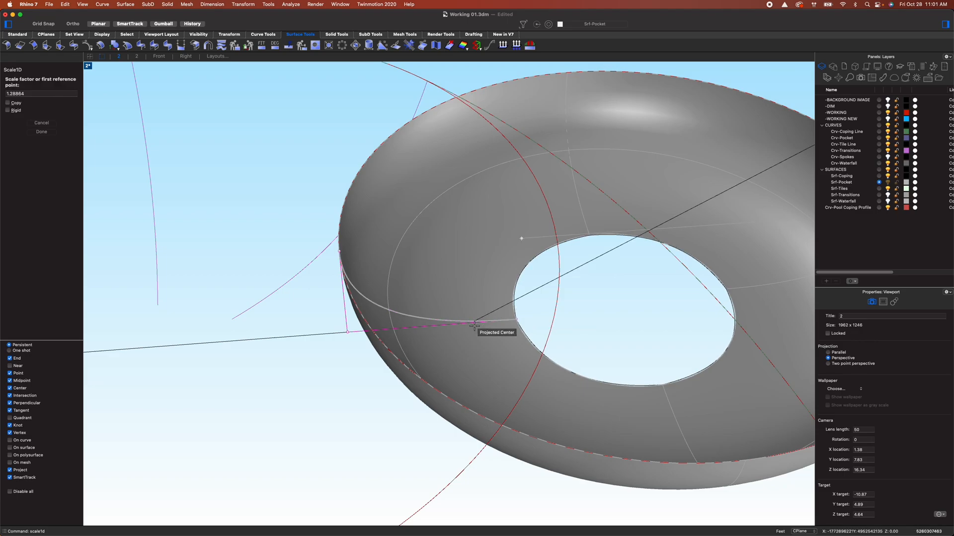
pyautogui.click(347, 332)
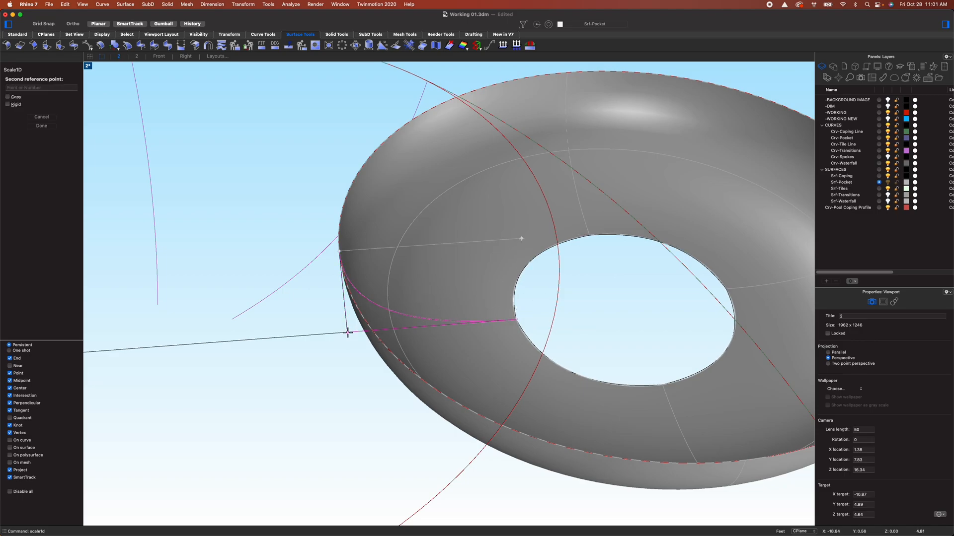
pyautogui.click(390, 411)
pyautogui.moveTo(404, 403); pyautogui.dragTo(407, 327, button='right')
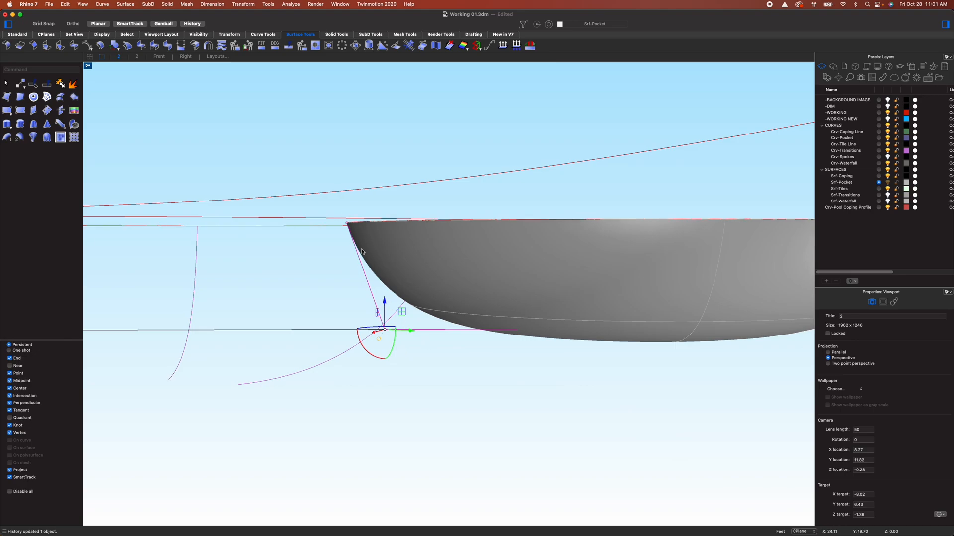
pyautogui.press('Escape')
pyautogui.press('Escape')
# Turn on the Srf-Waterfall and Srf-Transitions layers to show the pool surfaces with the pocket
pyautogui.moveTo(351, 208); pyautogui.dragTo(455, 435, button='right')
pyautogui.scroll(-5, 398, 255)
pyautogui.moveTo(388, 350); pyautogui.dragTo(420, 365, button='right')
pyautogui.scroll(-5, 397, 382)
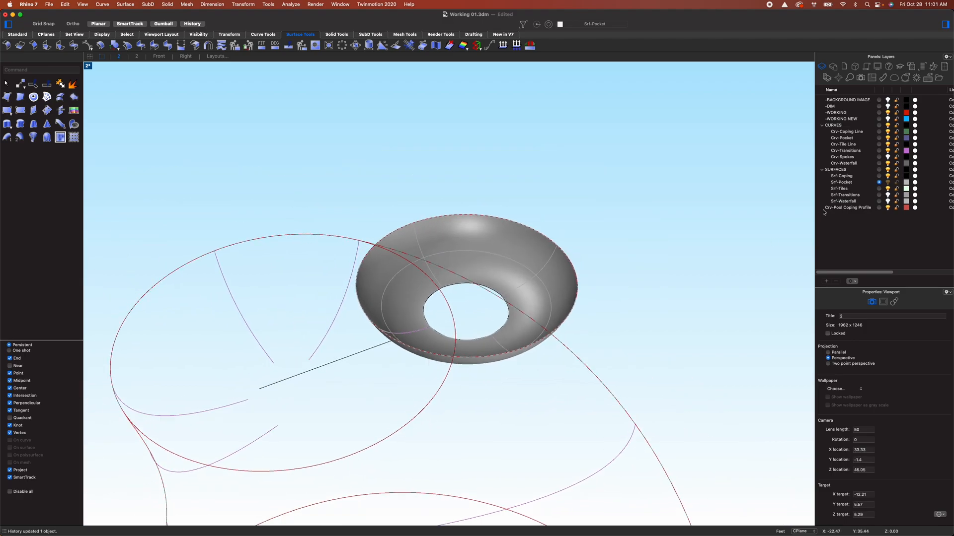
pyautogui.click(887, 201)
pyautogui.click(887, 195)
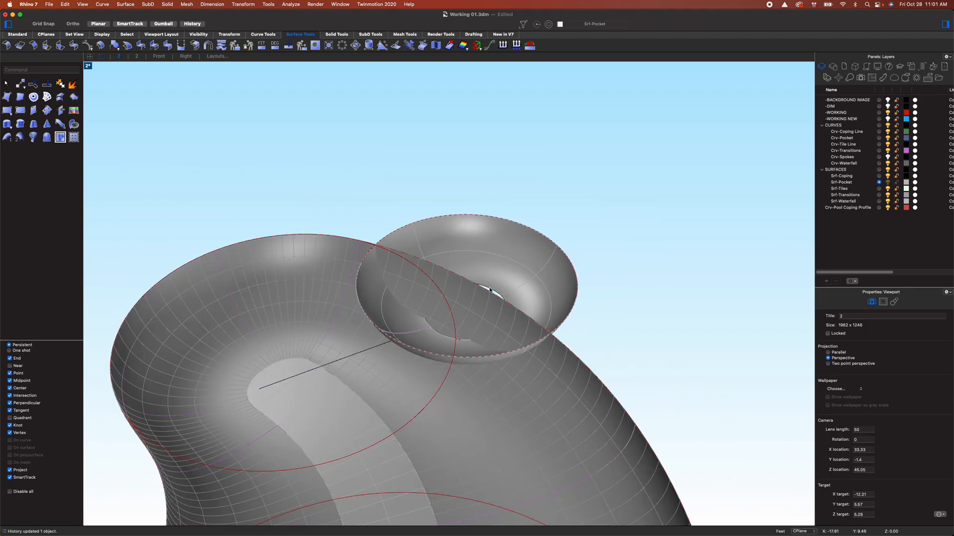
# Cap the planar openings of the revolved pocket surface with the Cap command
pyautogui.click(551, 296)
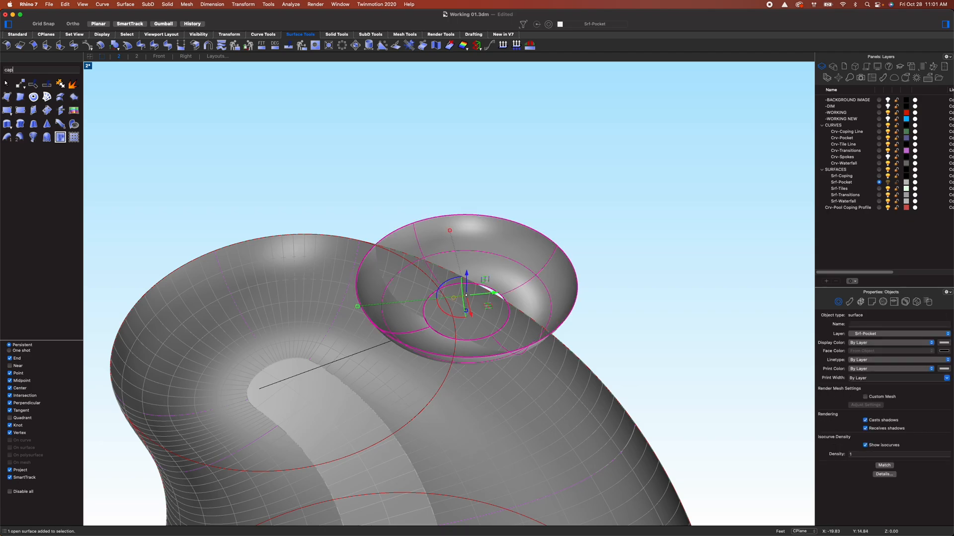
pyautogui.write('cap')
pyautogui.press('Return')
pyautogui.press('Return')
# Delete only the top cap face of the pocket solid, keeping the floor cap
pyautogui.scroll(-2, 557, 290)
pyautogui.click(621, 264)
pyautogui.keyDown('ctrl'); pyautogui.keyDown('shift'); pyautogui.click(541, 287); pyautogui.keyUp('shift'); pyautogui.keyUp('ctrl')
pyautogui.press('Delete')
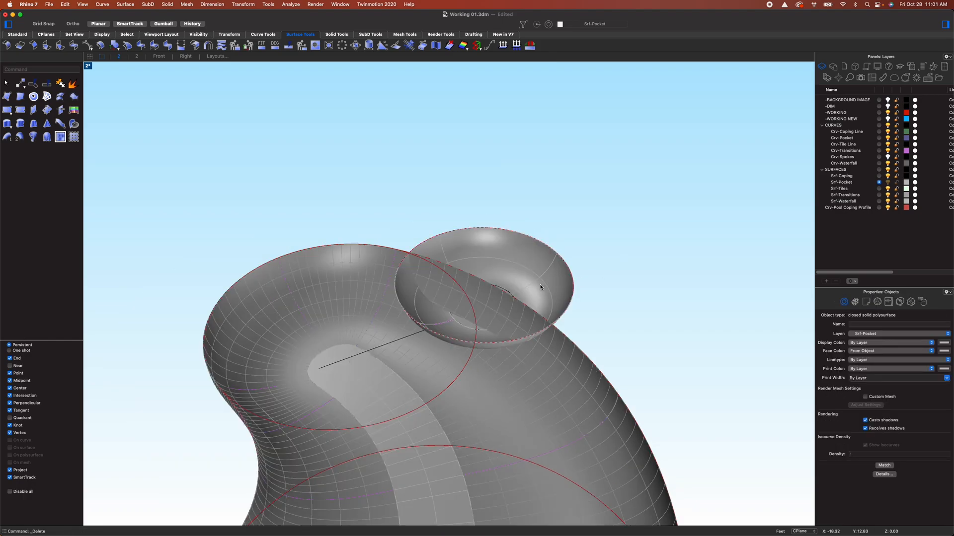
# Boolean-union the pool's transition polysurface with the pocket polysurface and accept the history break
pyautogui.moveTo(591, 318); pyautogui.dragTo(542, 391, button='right')
pyautogui.click(541, 391)
pyautogui.keyDown('shift'); pyautogui.click(519, 322); pyautogui.keyUp('shift')
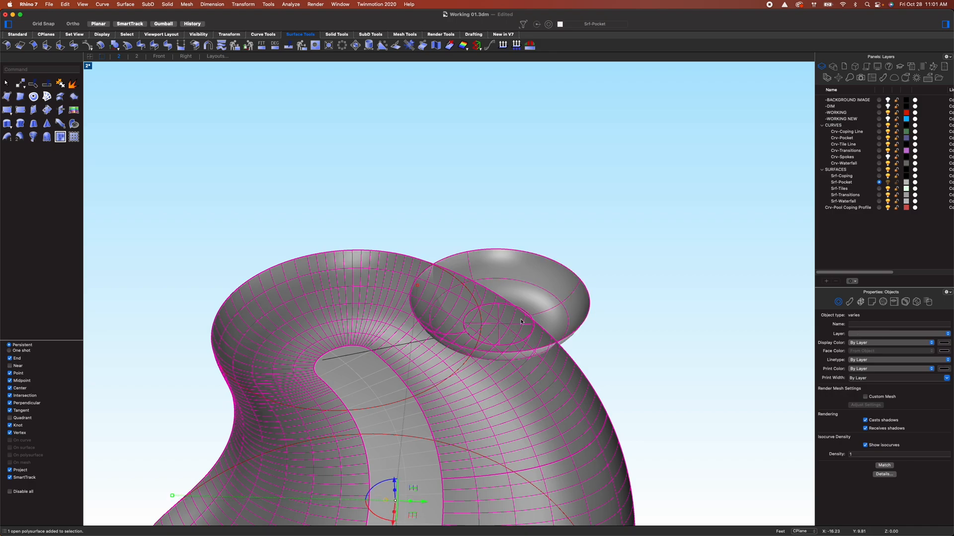
pyautogui.click(343, 35)
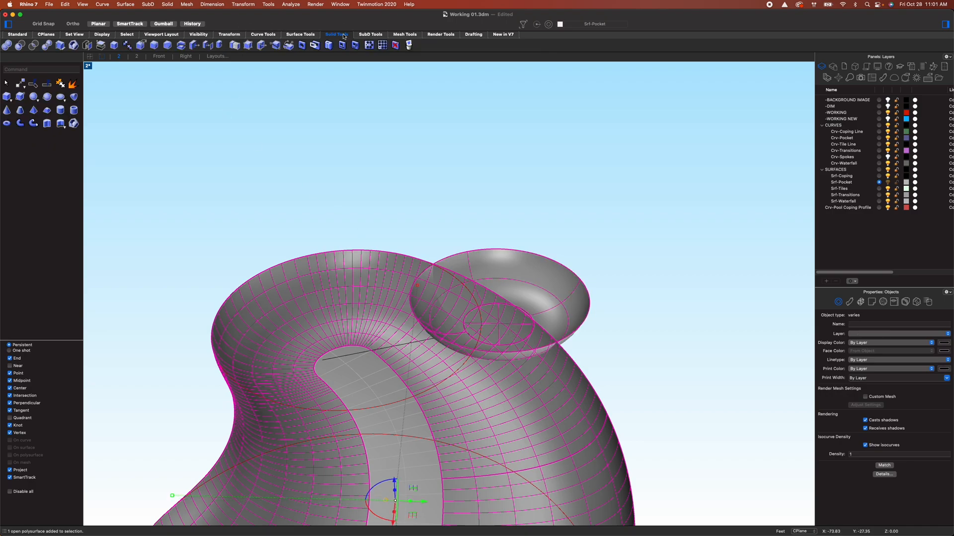
pyautogui.click(6, 45)
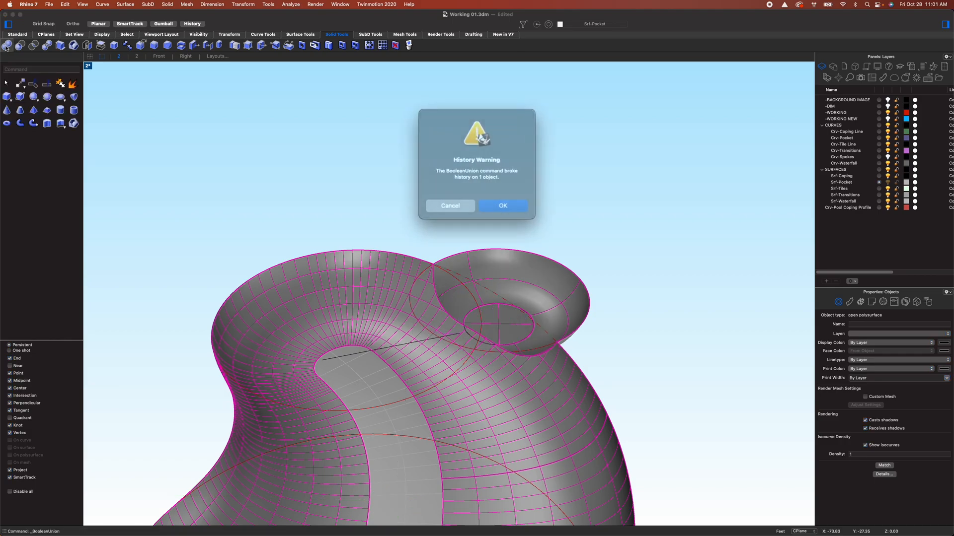
pyautogui.click(499, 200)
# Turn off history recording and hide the CURVES and -WORKING layers
pyautogui.click(193, 24)
pyautogui.click(538, 238)
pyautogui.moveTo(556, 359); pyautogui.dragTo(758, 268, button='right')
pyautogui.click(887, 126)
pyautogui.click(888, 113)
# Fillet the seam edges between the pocket and the pool bowl with FilletEdge at radius 6
pyautogui.moveTo(537, 391); pyautogui.dragTo(641, 330, button='right')
pyautogui.scroll(8, 520, 388)
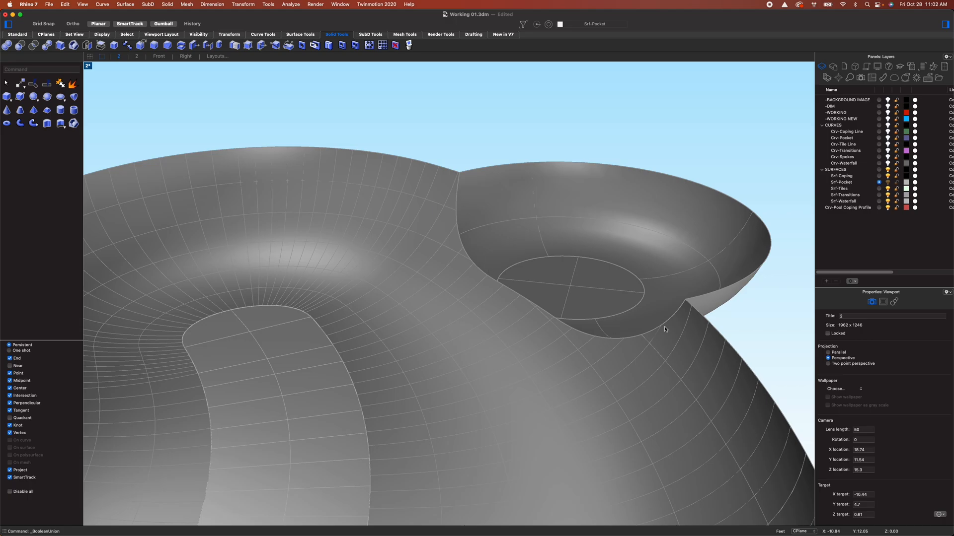
pyautogui.moveTo(530, 355); pyautogui.dragTo(475, 360, button='right')
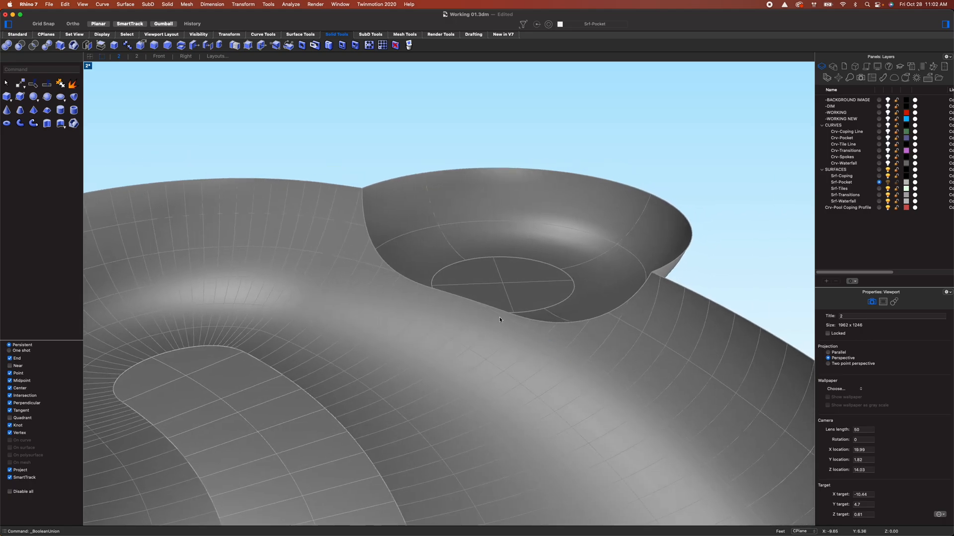
pyautogui.moveTo(517, 336); pyautogui.dragTo(487, 237, button='right')
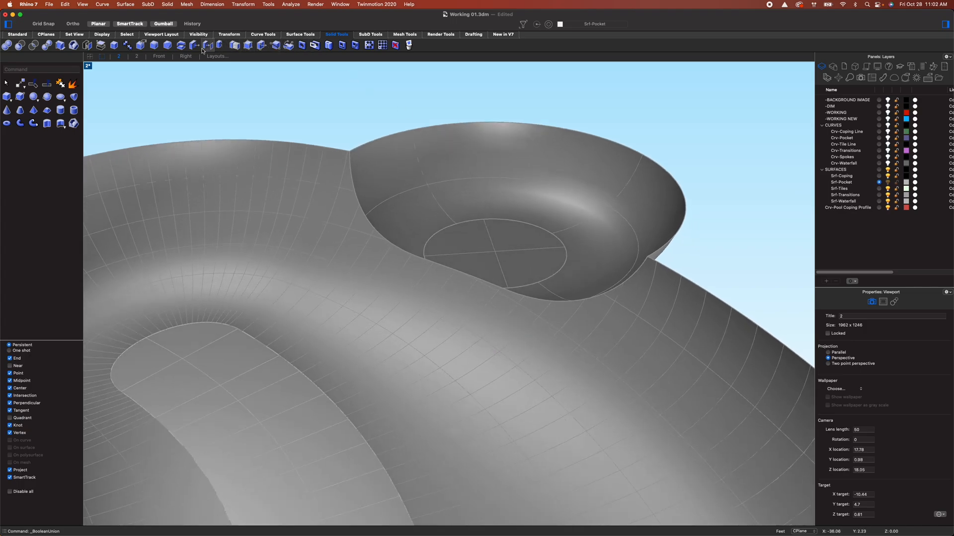
pyautogui.click(154, 47)
pyautogui.click(357, 199)
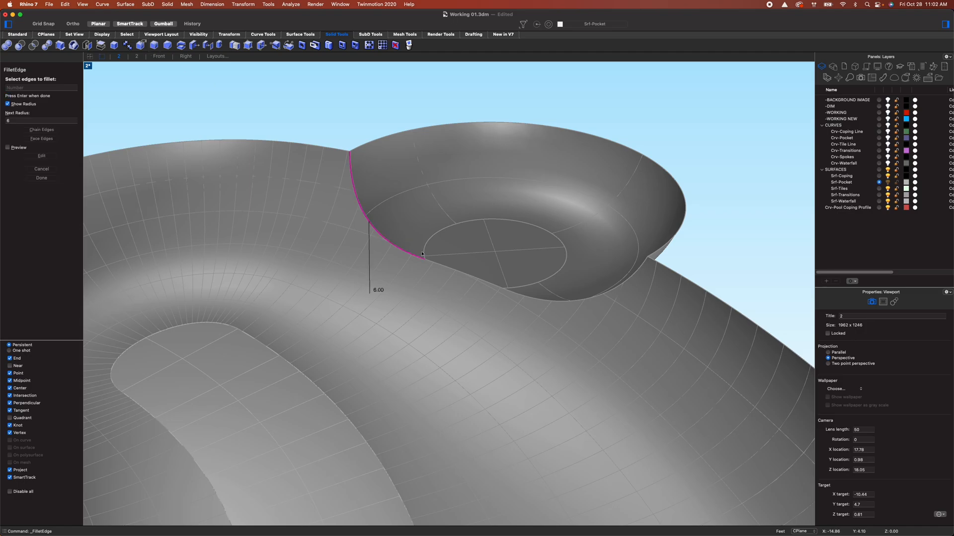
pyautogui.click(451, 268)
pyautogui.click(529, 296)
pyautogui.press('Return')
pyautogui.press('Return')
# Show the -BACKGROUND IMAGE layer and compare the filleted pocket outline with the satellite image in the Top view
pyautogui.moveTo(534, 315); pyautogui.dragTo(328, 336, button='right')
pyautogui.moveTo(432, 351); pyautogui.dragTo(447, 348, button='right')
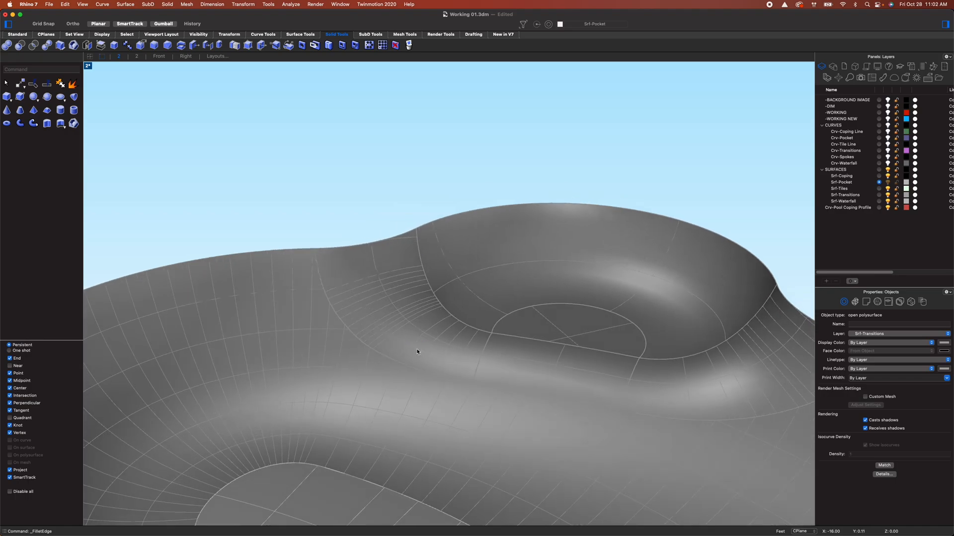
pyautogui.click(888, 100)
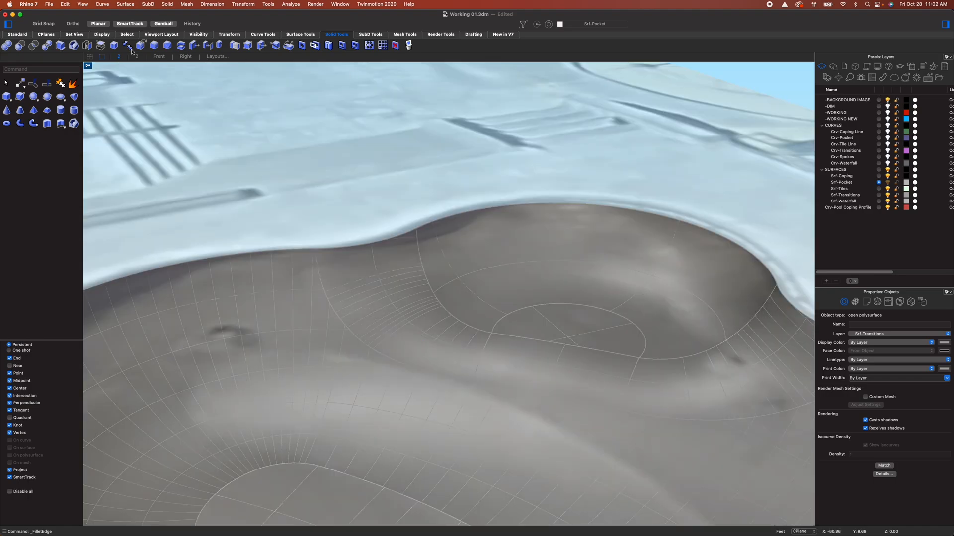
pyautogui.hotkey('ctrl', 'F1')
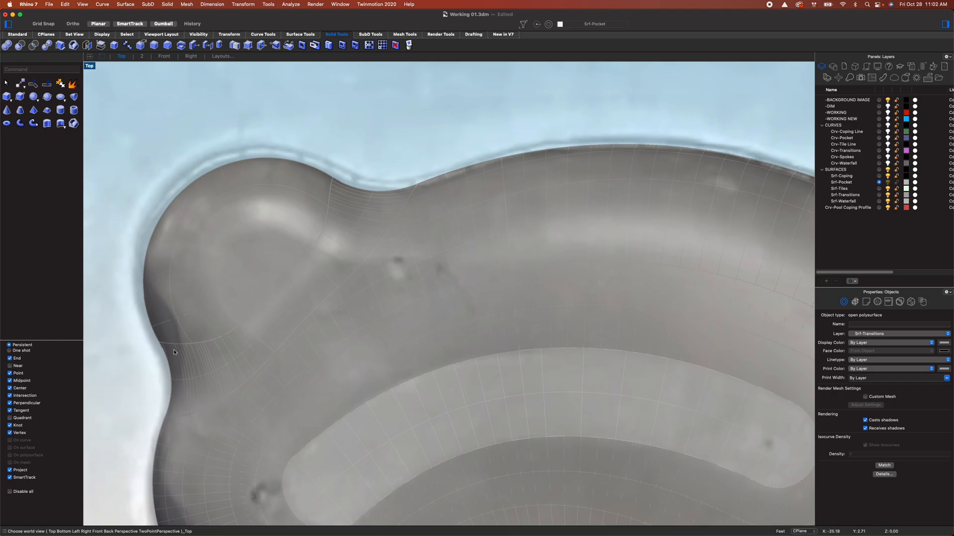
pyautogui.click(142, 56)
pyautogui.moveTo(376, 281); pyautogui.dragTo(365, 288, button='right')
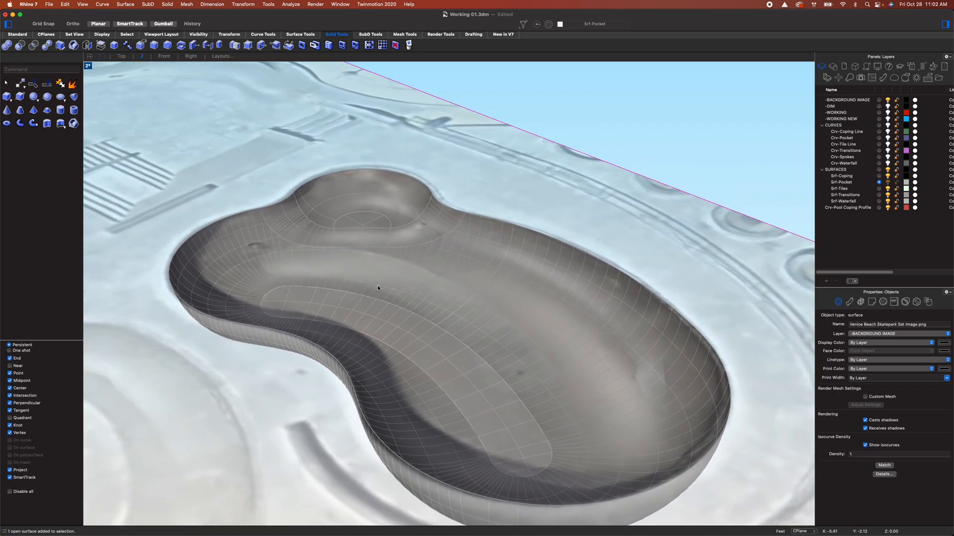
# Unlock the -BACKGROUND IMAGE layer and trim away the image inside the pool rim, using the pool polysurface as cutter
pyautogui.click(897, 99)
pyautogui.click(430, 343)
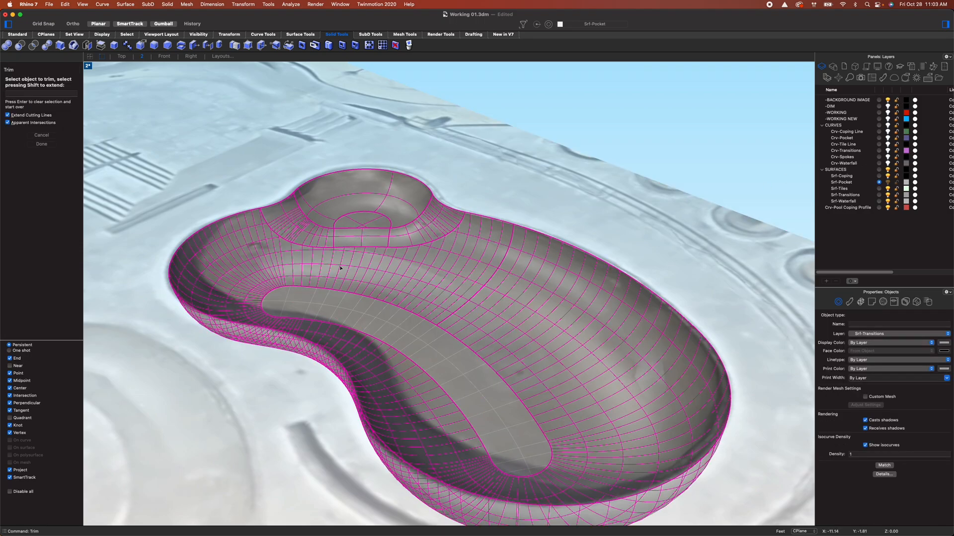
pyautogui.click(346, 302)
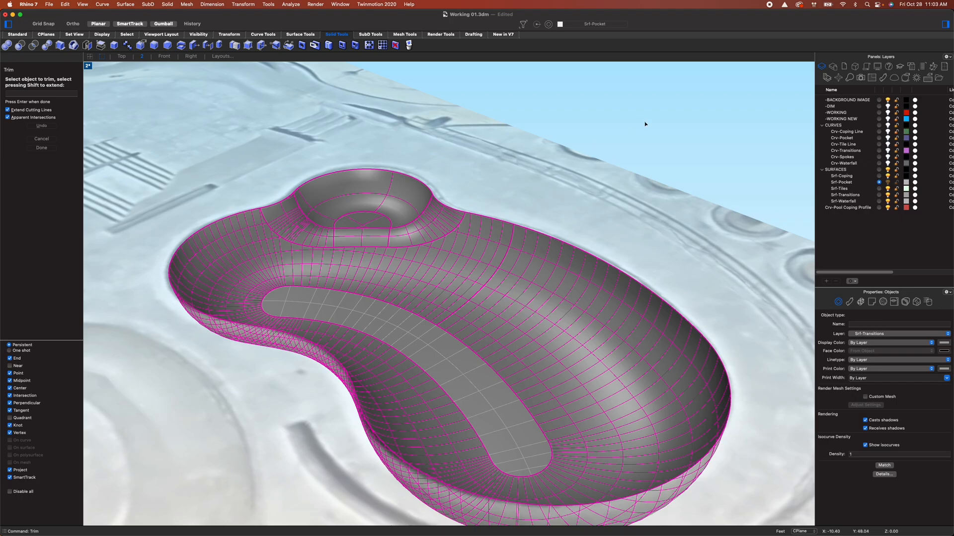
pyautogui.press('Return')
pyautogui.press('Escape')
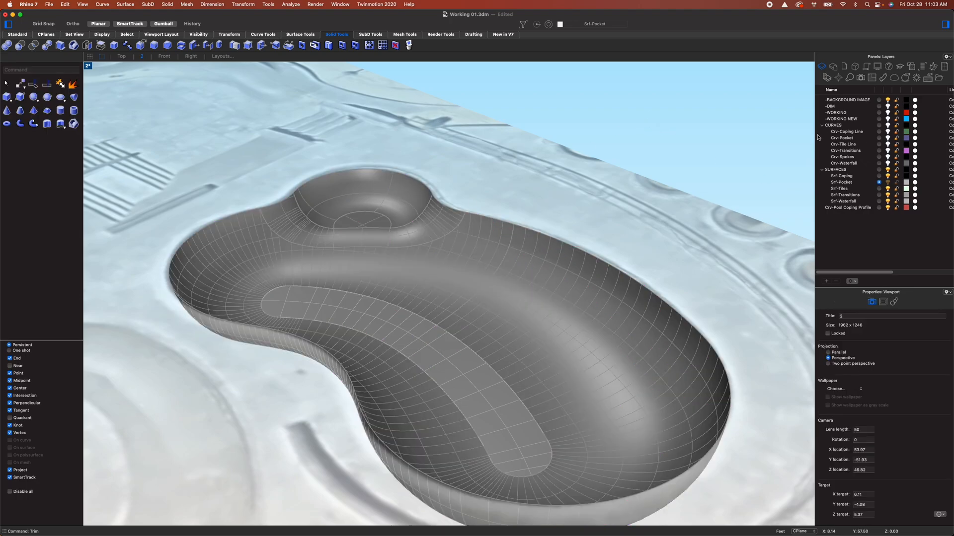
# Remove the object transparency from the background image's picture material to make it fully opaque
pyautogui.click(652, 220)
pyautogui.click(849, 302)
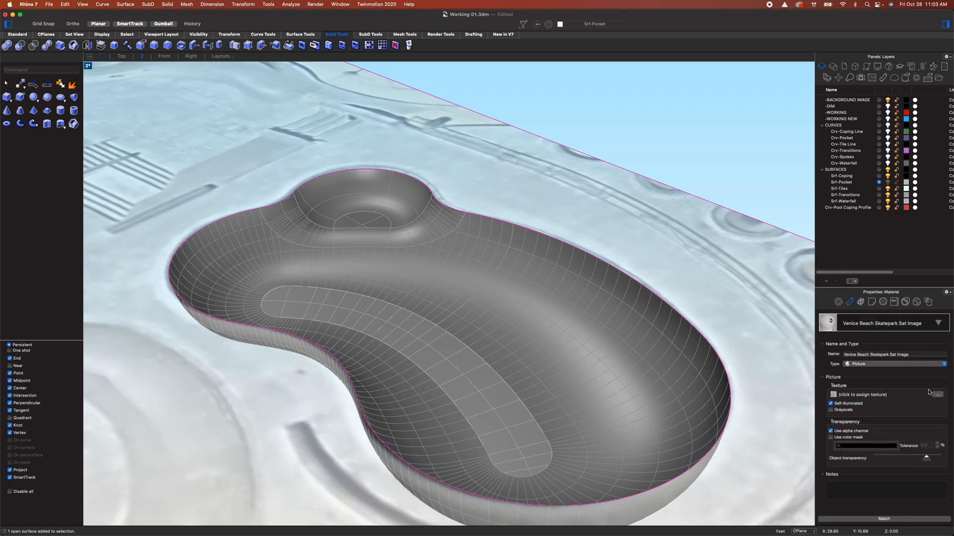
pyautogui.moveTo(925, 457); pyautogui.dragTo(819, 457)
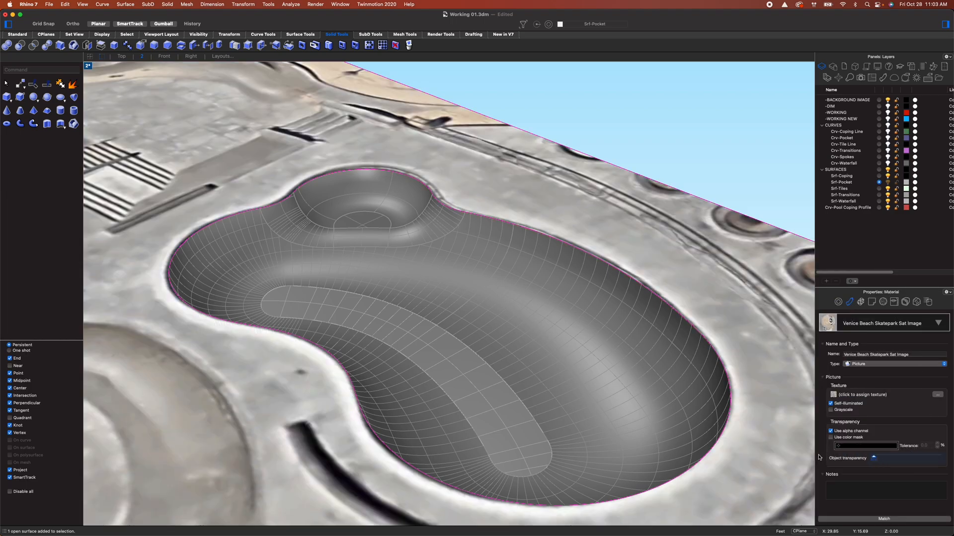
pyautogui.click(713, 164)
# Make Crv-Coping Line the current layer and duplicate the pool polysurface's borders onto it with DupBorder
pyautogui.moveTo(712, 349); pyautogui.dragTo(481, 379, button='right')
pyautogui.scroll(6, 660, 400)
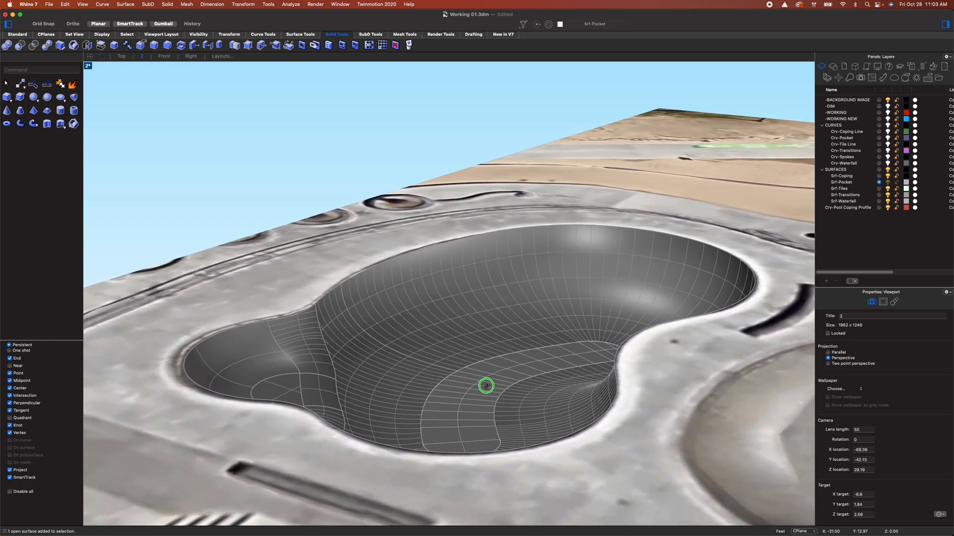
pyautogui.moveTo(486, 385); pyautogui.dragTo(448, 367, button='right')
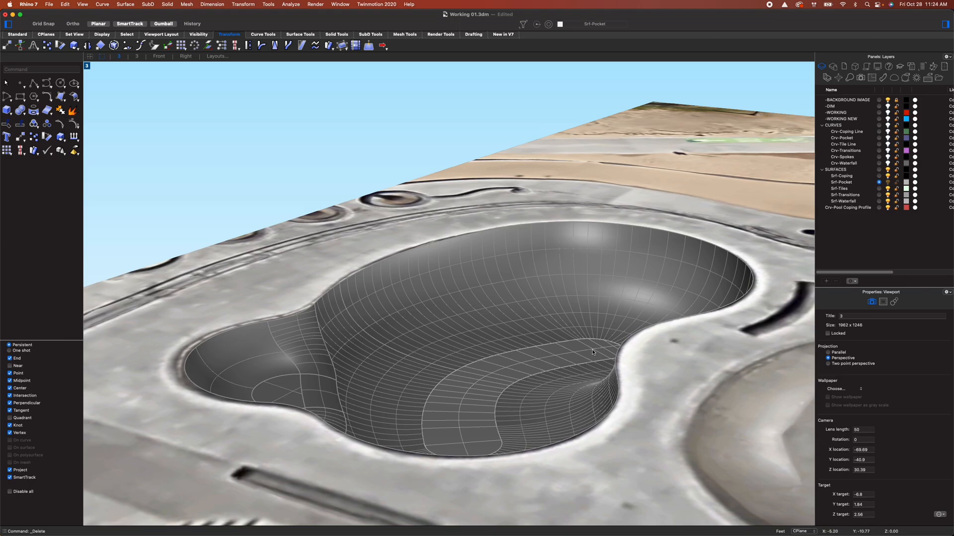
pyautogui.click(333, 332)
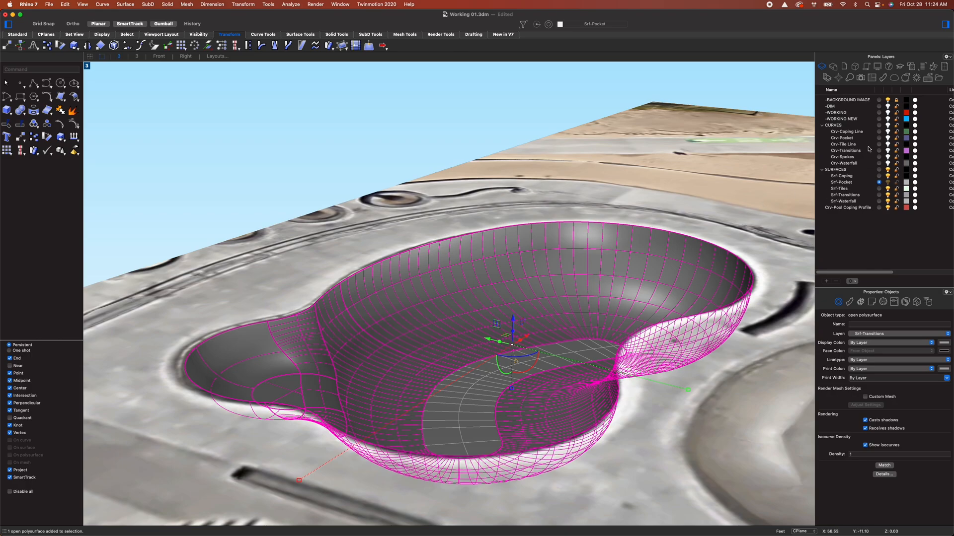
pyautogui.click(879, 132)
pyautogui.write('dup')
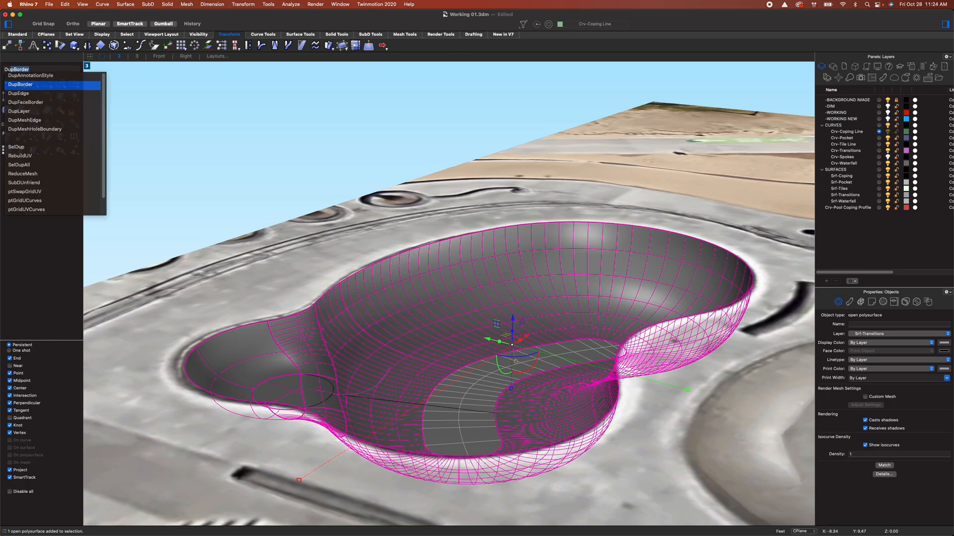
pyautogui.press('Return')
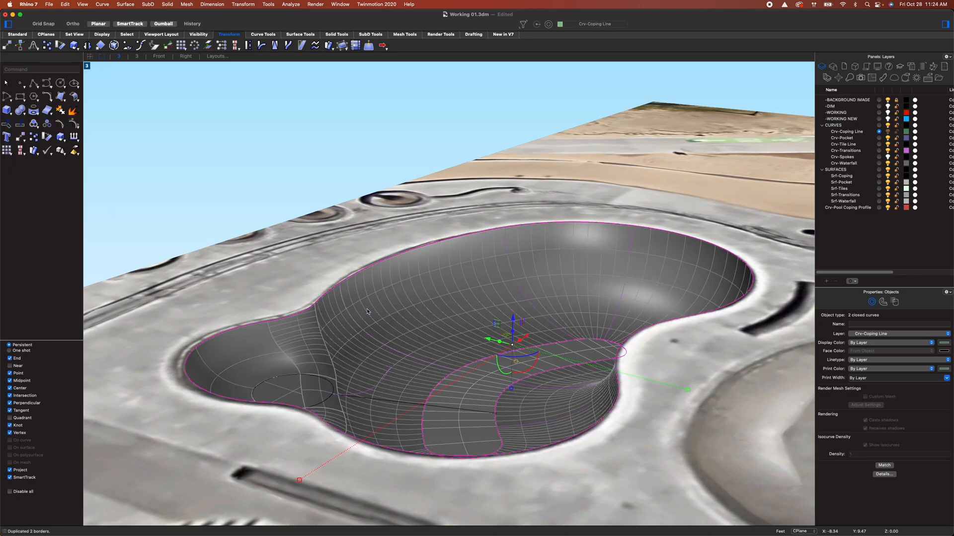
# Select the duplicated pool rim curve and inspect how it runs around the pocket
pyautogui.press('Escape')
pyautogui.click(372, 263)
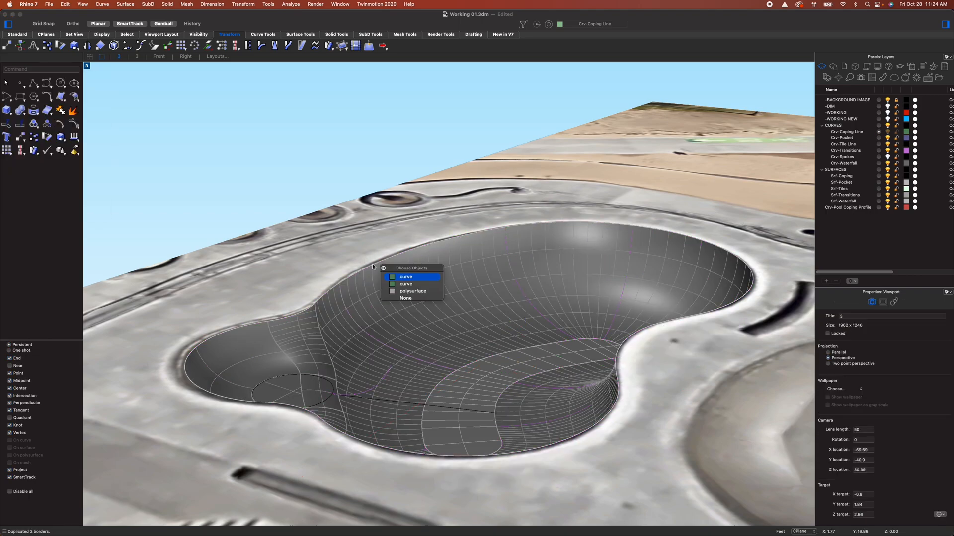
pyautogui.click(373, 264)
pyautogui.moveTo(483, 310); pyautogui.dragTo(438, 321, button='right')
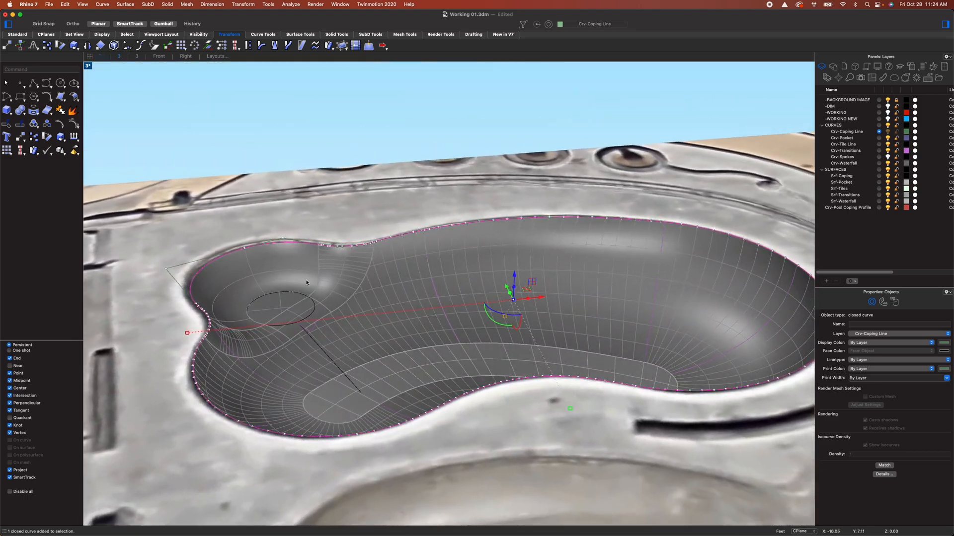
pyautogui.click(674, 118)
# Set the second perspective viewport to the Top view and frame the pool's upper rim
pyautogui.click(139, 57)
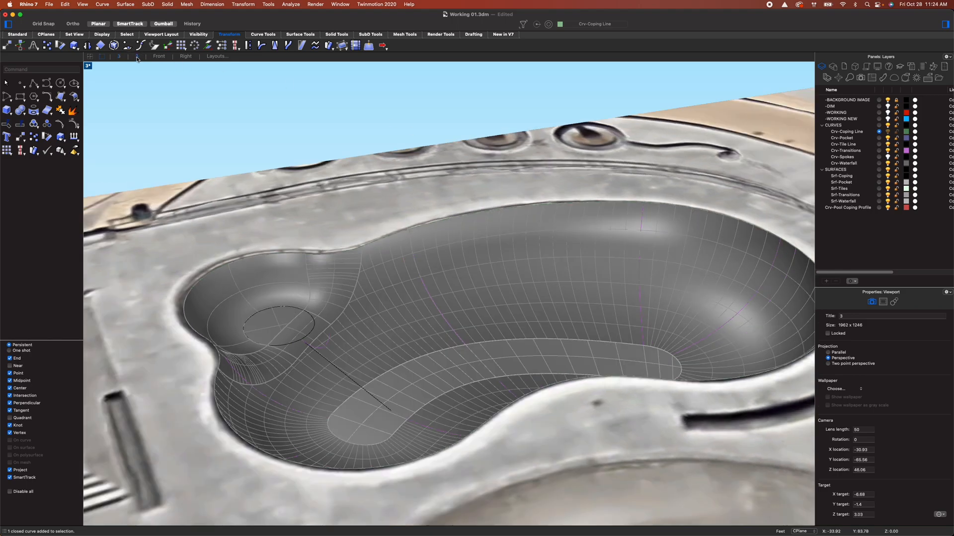
pyautogui.rightClick(90, 66)
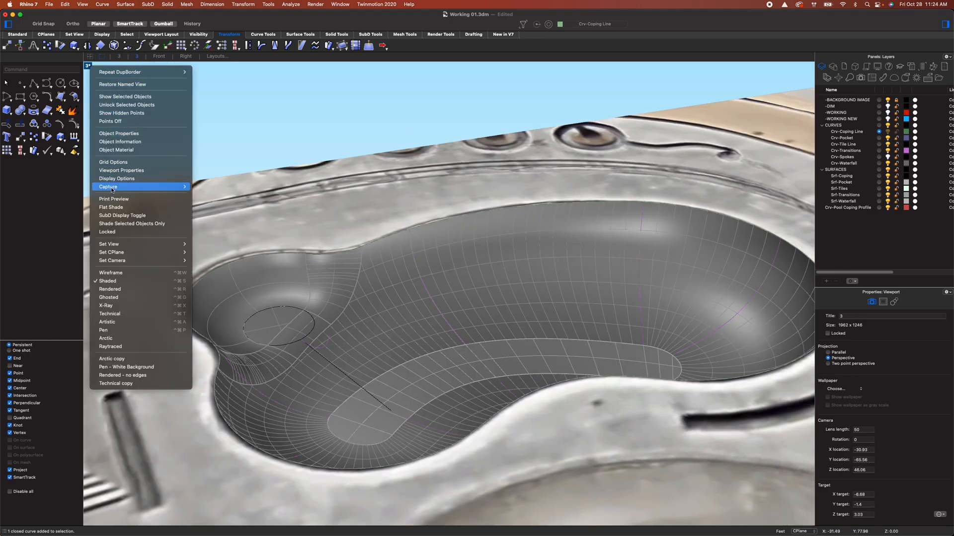
pyautogui.moveTo(123, 249)
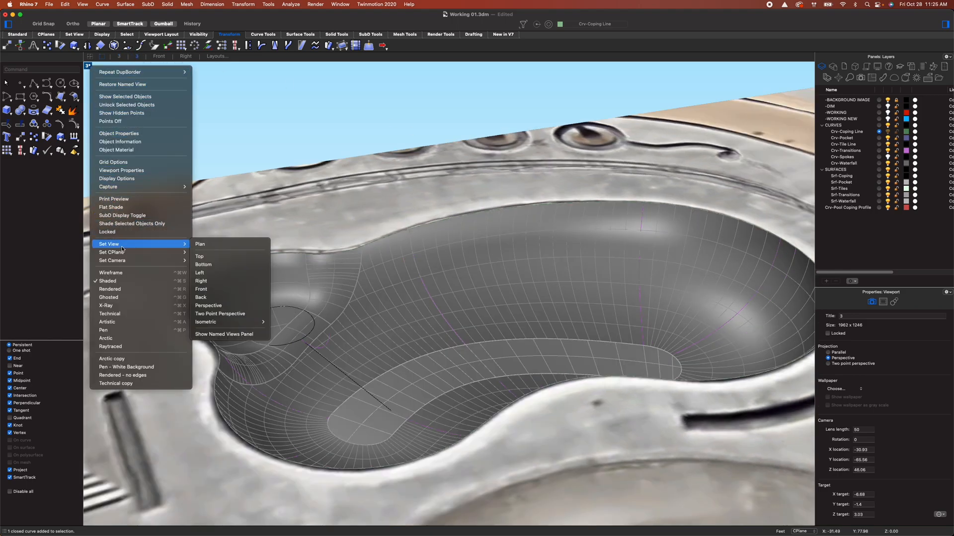
pyautogui.click(203, 256)
pyautogui.moveTo(503, 245); pyautogui.dragTo(464, 332, button='right')
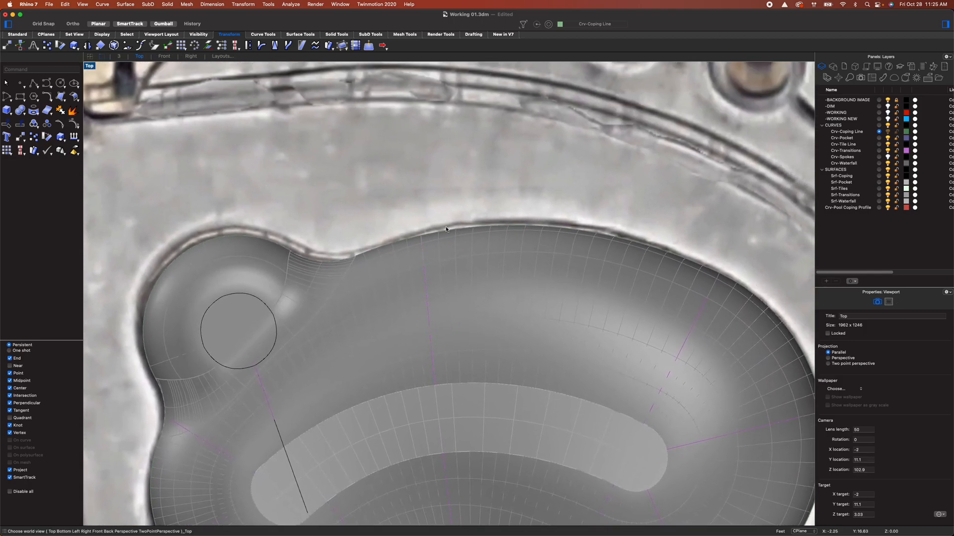
# Insert Pool Coping Profile.3dm as individual objects, embedded at scale 1.00, and place it just outside the pool's upper rim
pyautogui.click(48, 4)
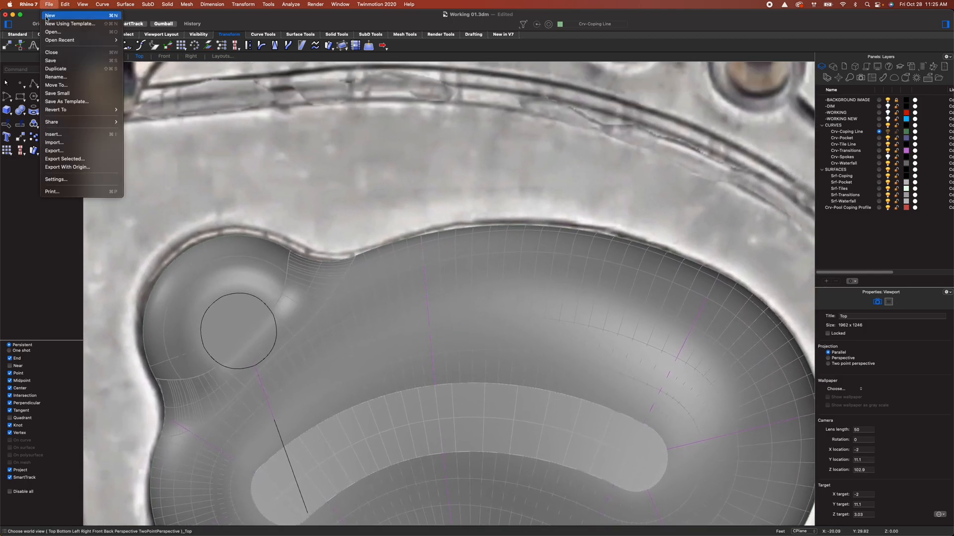
pyautogui.click(68, 138)
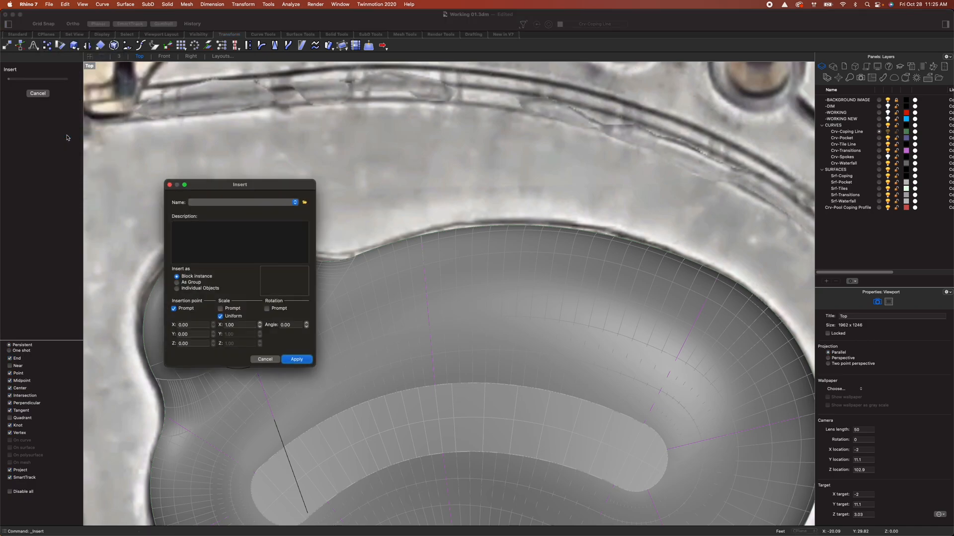
pyautogui.click(305, 202)
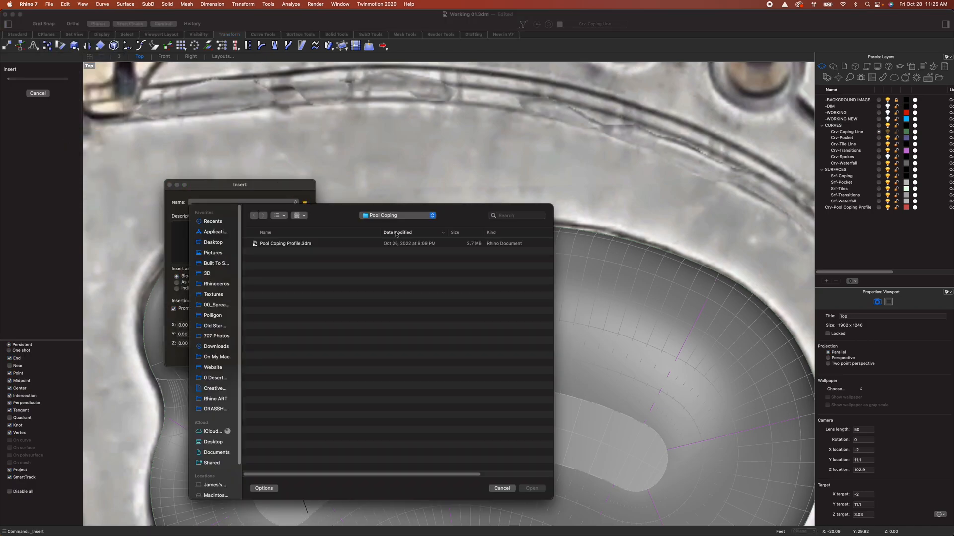
pyautogui.doubleClick(395, 245)
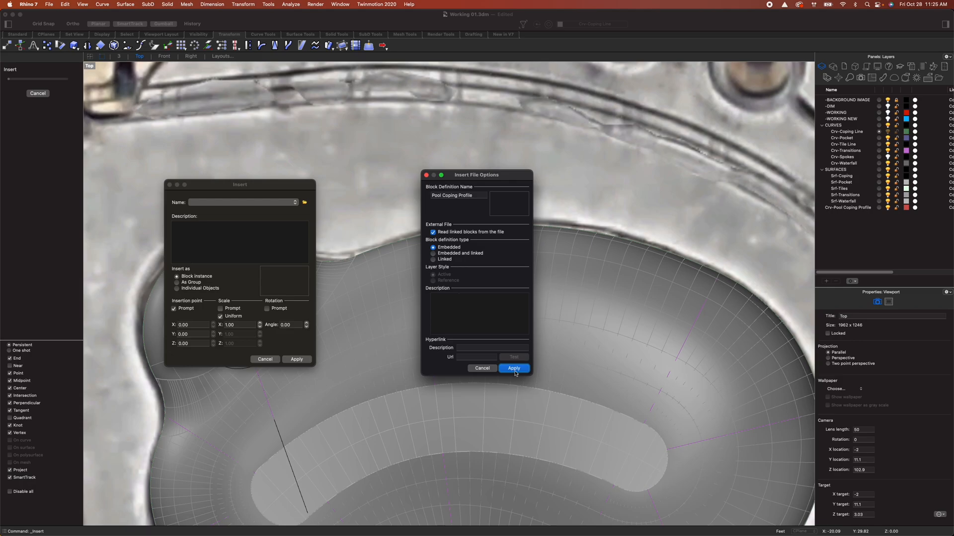
pyautogui.click(514, 369)
pyautogui.click(197, 289)
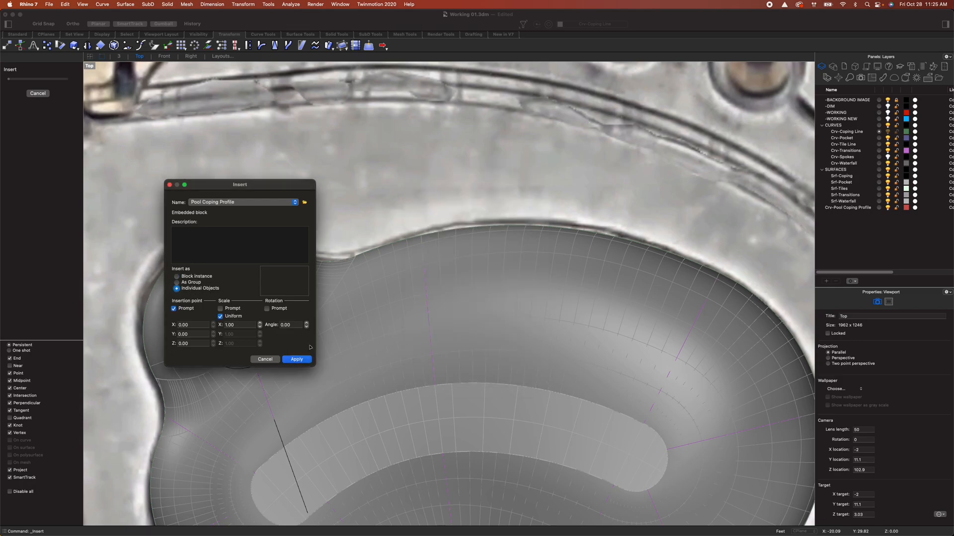
pyautogui.click(296, 358)
pyautogui.click(446, 198)
# Orient the coping profile perpendicular to the pool rim curve with OrientOnCrv, using the lower end of its rounded nose as base point
pyautogui.scroll(10, 443, 208)
pyautogui.scroll(2, 442, 210)
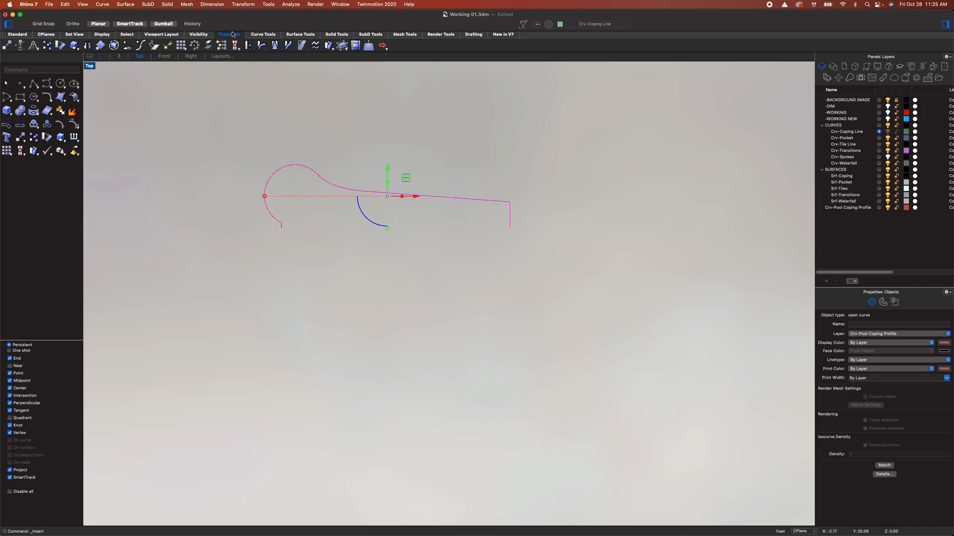
pyautogui.click(140, 45)
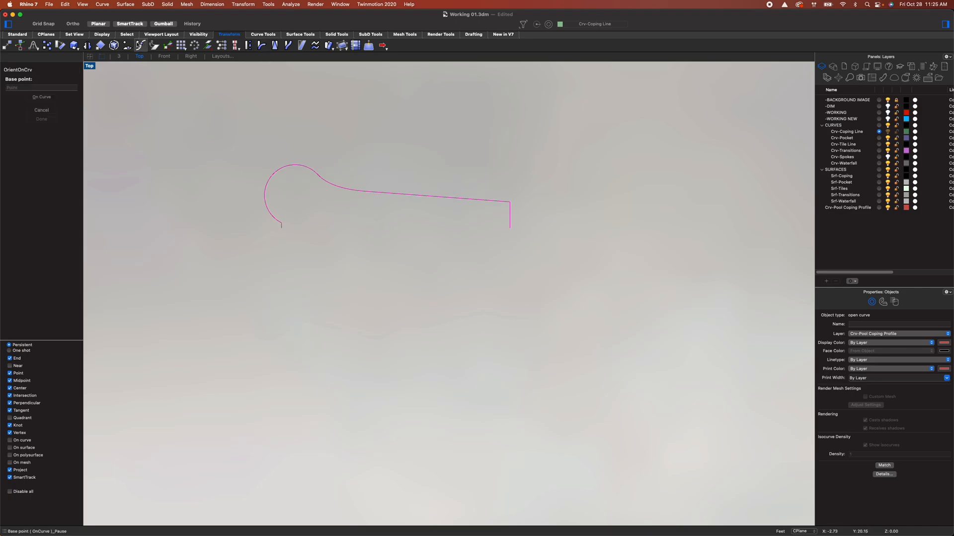
pyautogui.click(280, 232)
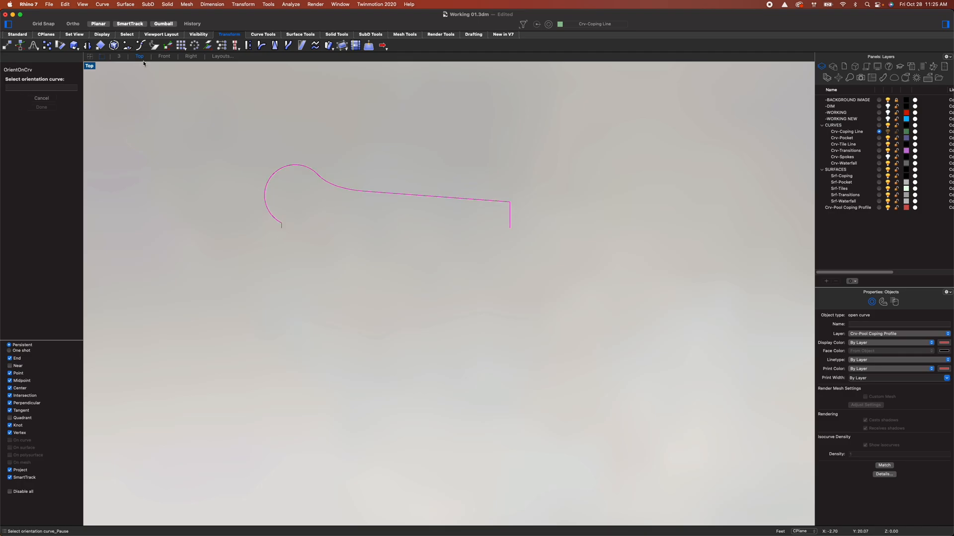
pyautogui.click(116, 57)
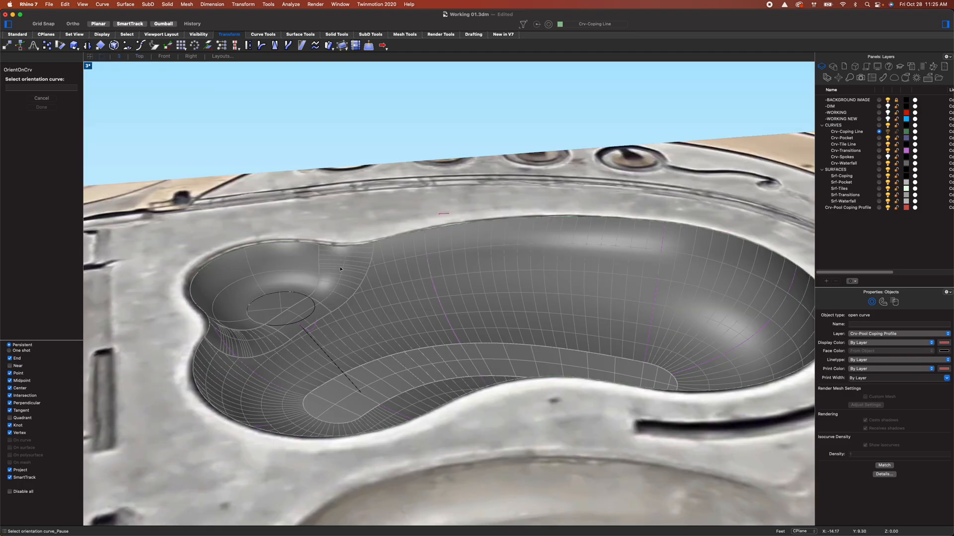
pyautogui.click(430, 230)
pyautogui.click(453, 241)
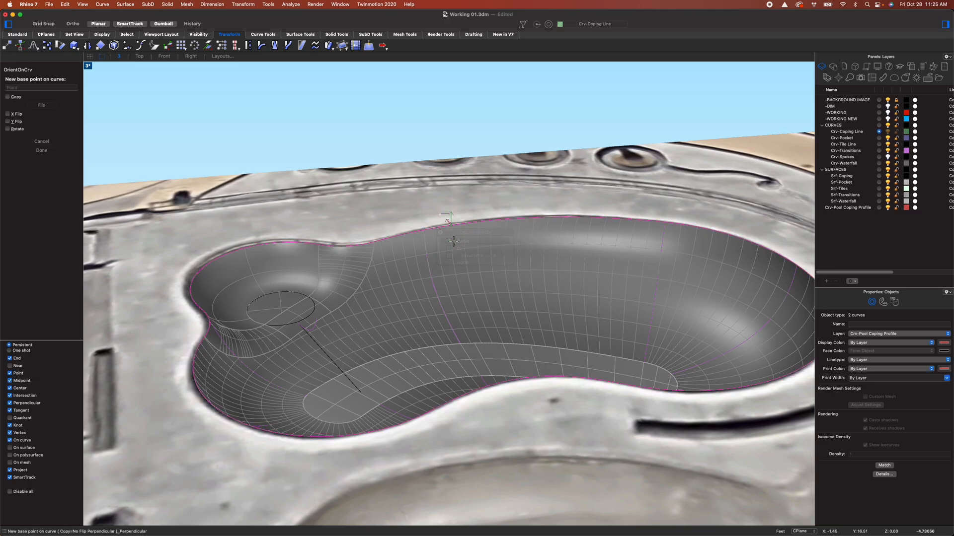
pyautogui.scroll(5, 452, 222)
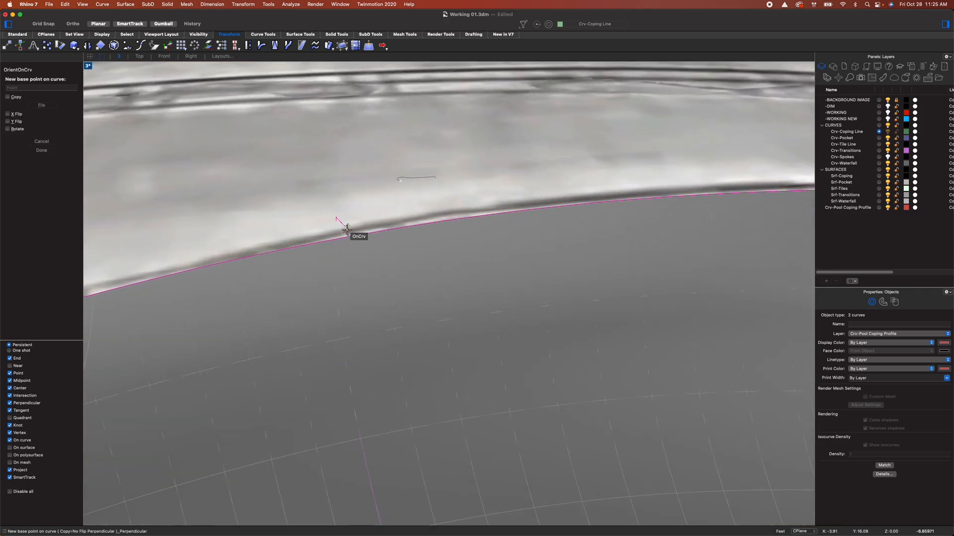
pyautogui.click(329, 239)
pyautogui.moveTo(366, 267); pyautogui.dragTo(420, 268, button='right')
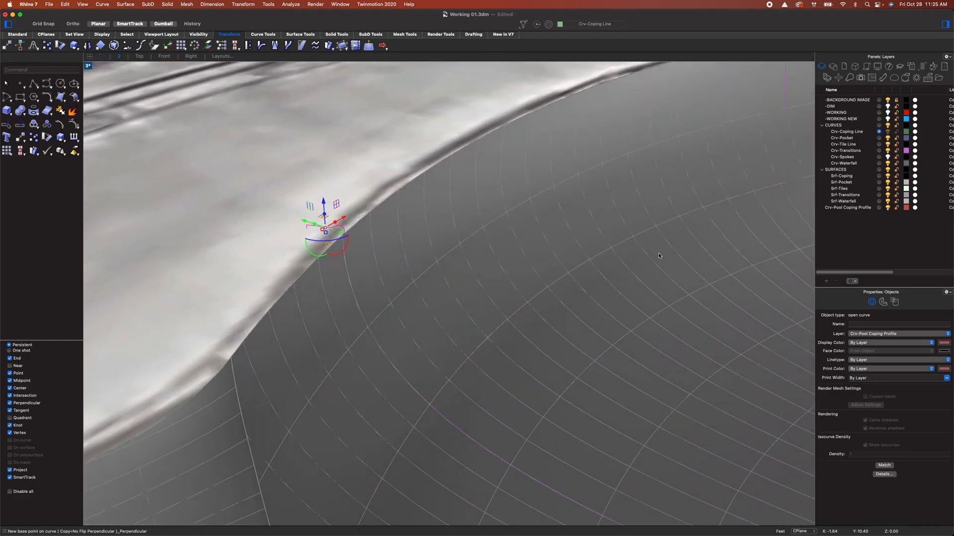
# Make Srf-Coping the current layer and sweep the coping profile along the closed rim curve with Sweep1
pyautogui.click(879, 177)
pyautogui.moveTo(293, 326); pyautogui.dragTo(277, 323, button='right')
pyautogui.click(288, 270)
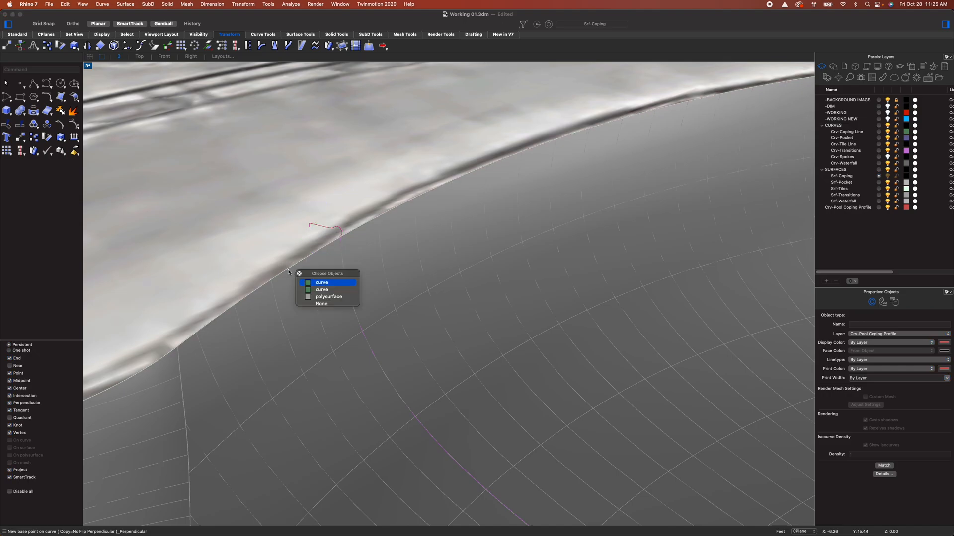
pyautogui.press('Return')
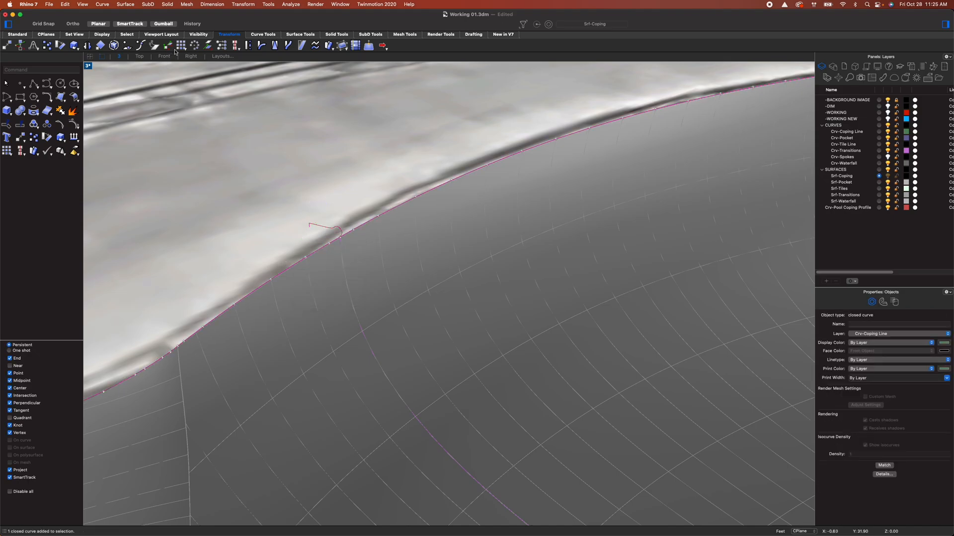
pyautogui.click(299, 34)
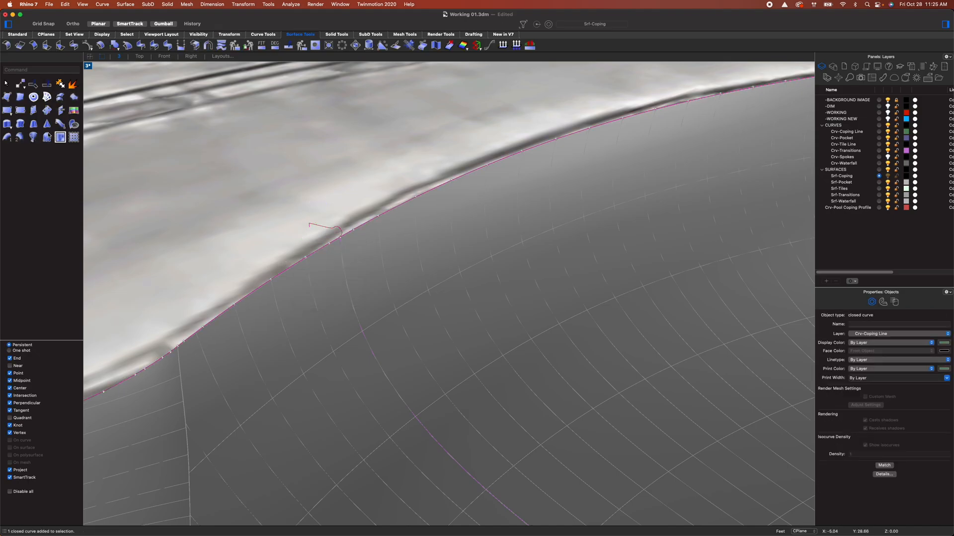
pyautogui.click(7, 140)
pyautogui.click(321, 224)
pyautogui.press('Return')
pyautogui.click(865, 290)
pyautogui.scroll(-6, 520, 334)
pyautogui.scroll(-5, 519, 334)
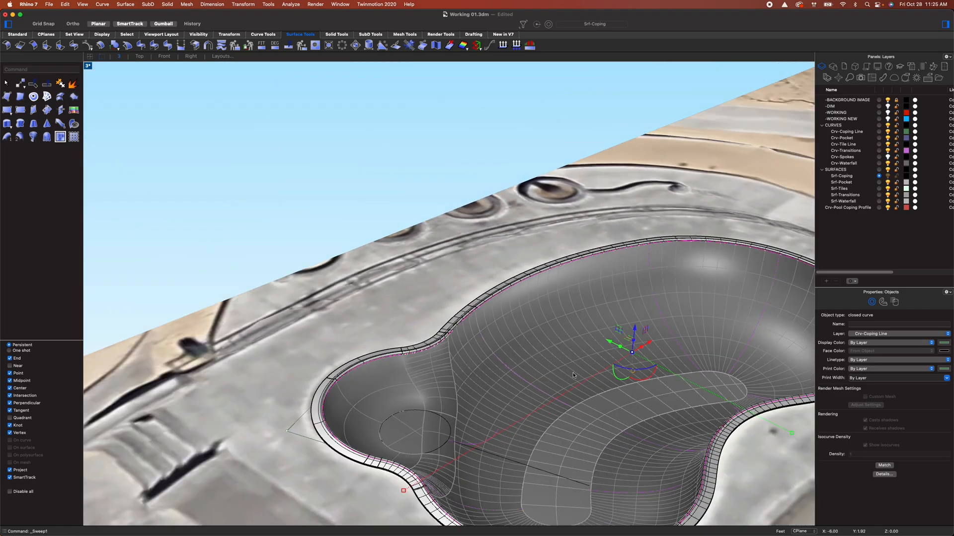
pyautogui.press('Escape')
# Draw a straight horizontal line in the Top view, beyond the satellite image's upper edge and extending past both ends of the pool
pyautogui.moveTo(520, 414); pyautogui.dragTo(434, 388, button='right')
pyautogui.scroll(6, 566, 385)
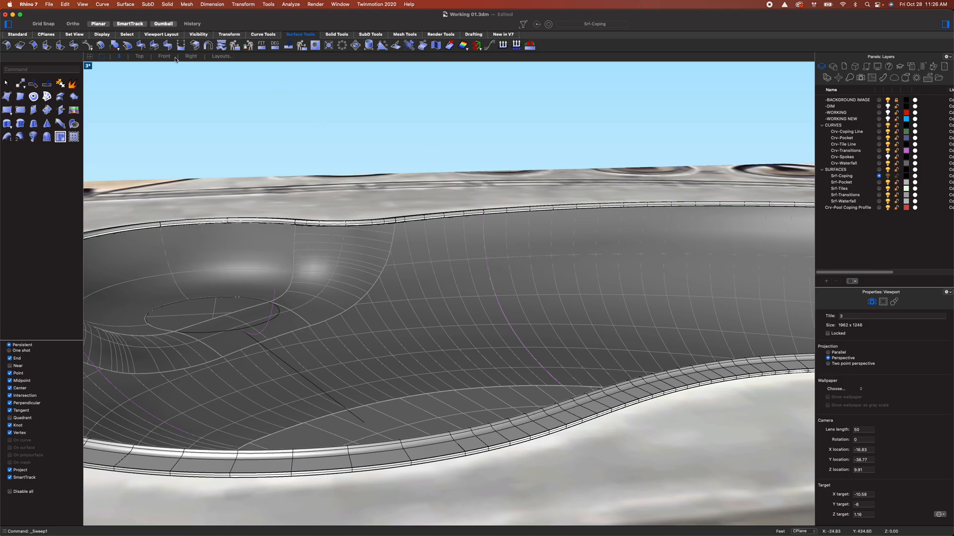
pyautogui.click(139, 56)
pyautogui.write('line')
pyautogui.press('Return')
pyautogui.click(262, 229)
pyautogui.press('shift')
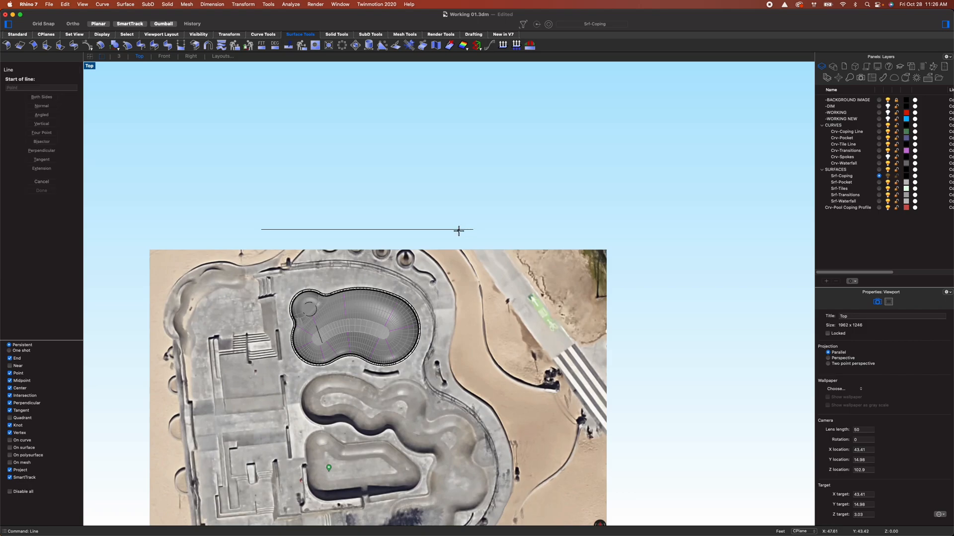
pyautogui.click(473, 229)
# Move the horizontal line down 0.5 feet in the Front view
pyautogui.click(164, 56)
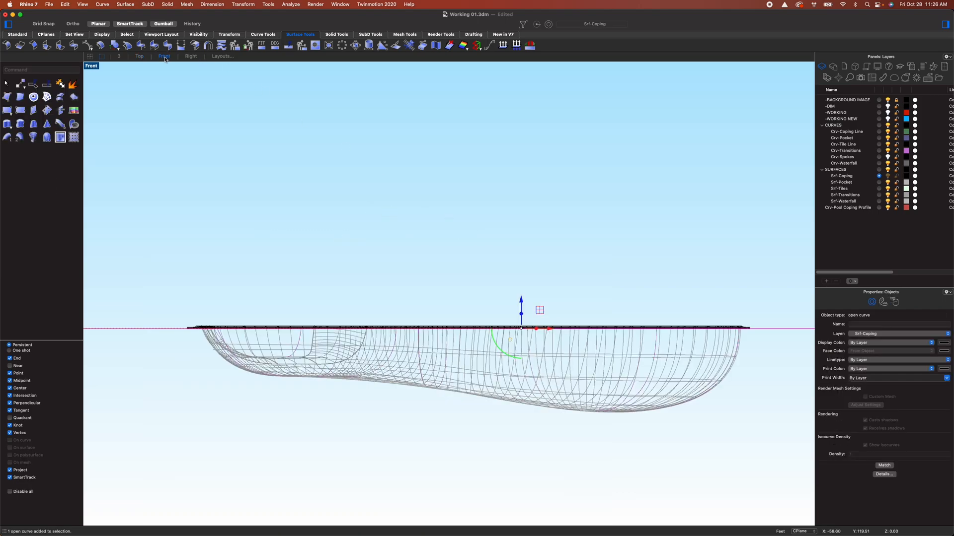
pyautogui.moveTo(520, 305); pyautogui.dragTo(488, 368)
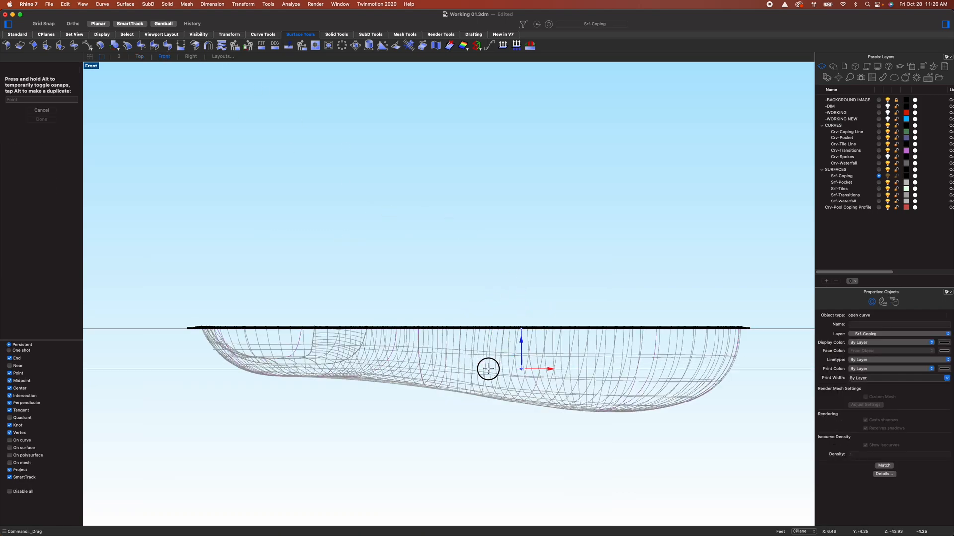
pyautogui.write('.5')
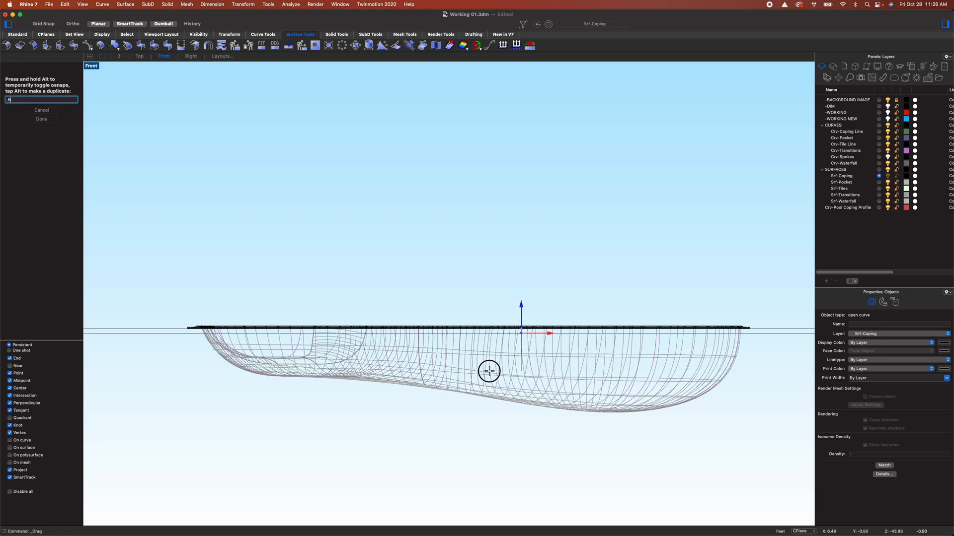
pyautogui.press('Return')
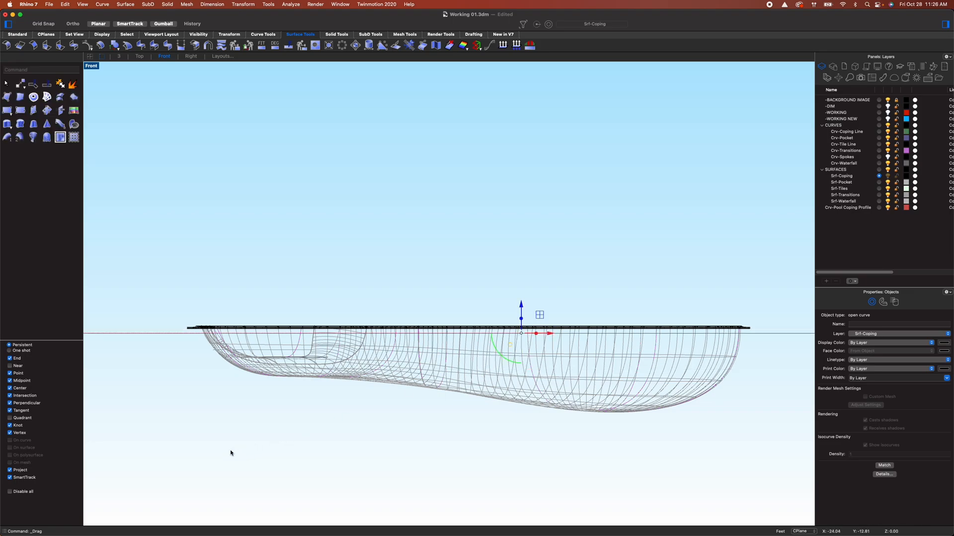
# Split the pool polysurface in the Front view with the horizontal line as cutting object, then clear the selection
pyautogui.click(523, 388)
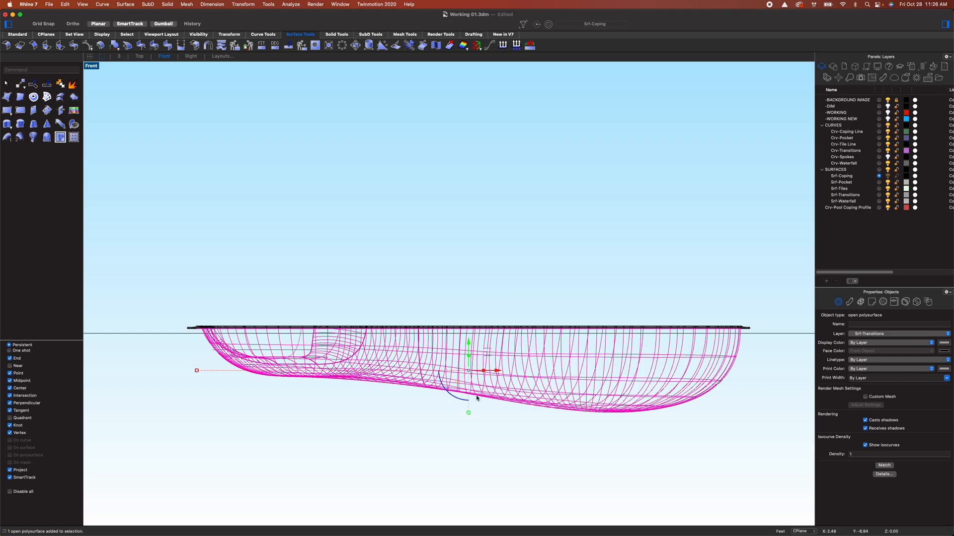
pyautogui.write('Split')
pyautogui.press('Return')
pyautogui.click(150, 337)
pyautogui.press('Return')
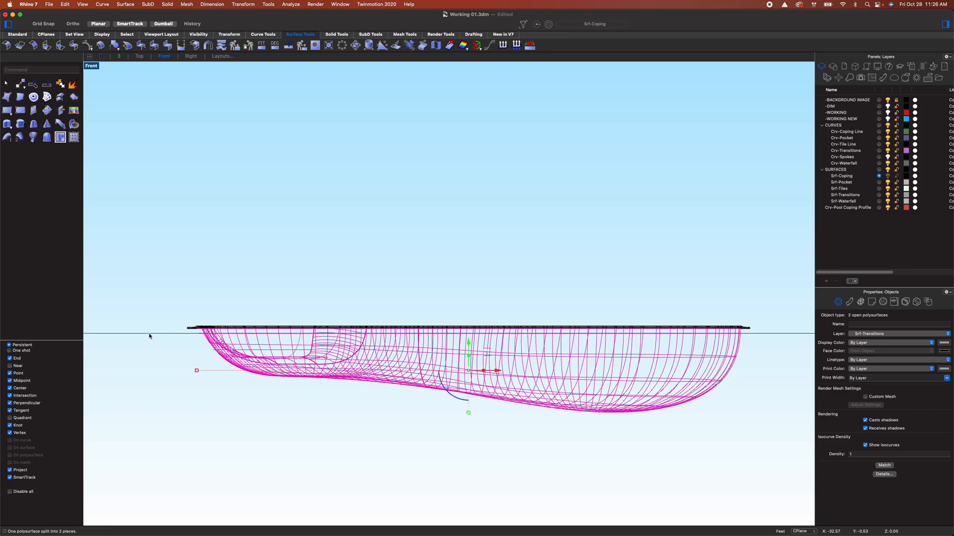
pyautogui.click(187, 382)
pyautogui.click(219, 330)
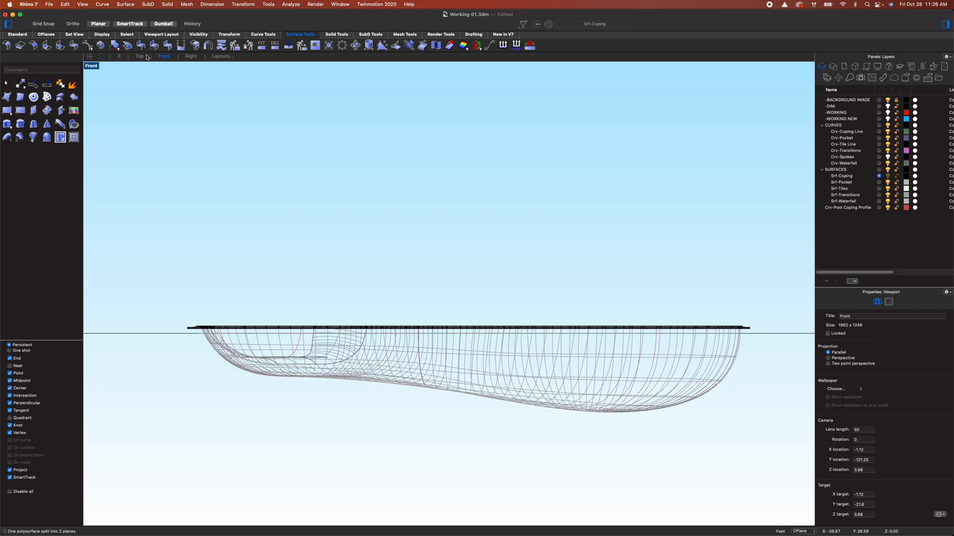
# Move the split-off band beneath the coping to the Srf-Tiles layer
pyautogui.click(118, 56)
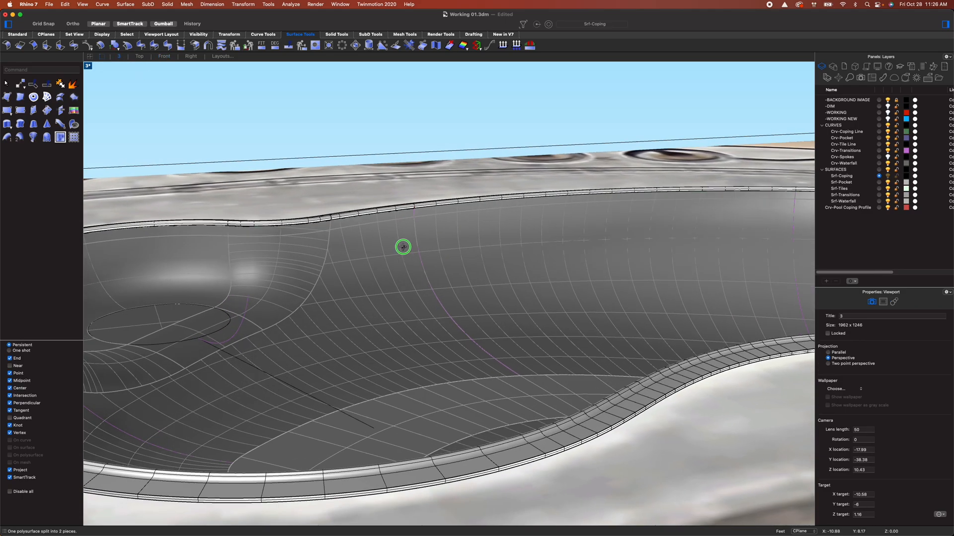
pyautogui.click(389, 223)
pyautogui.moveTo(497, 238); pyautogui.dragTo(478, 264, button='right')
pyautogui.scroll(-8, 629, 273)
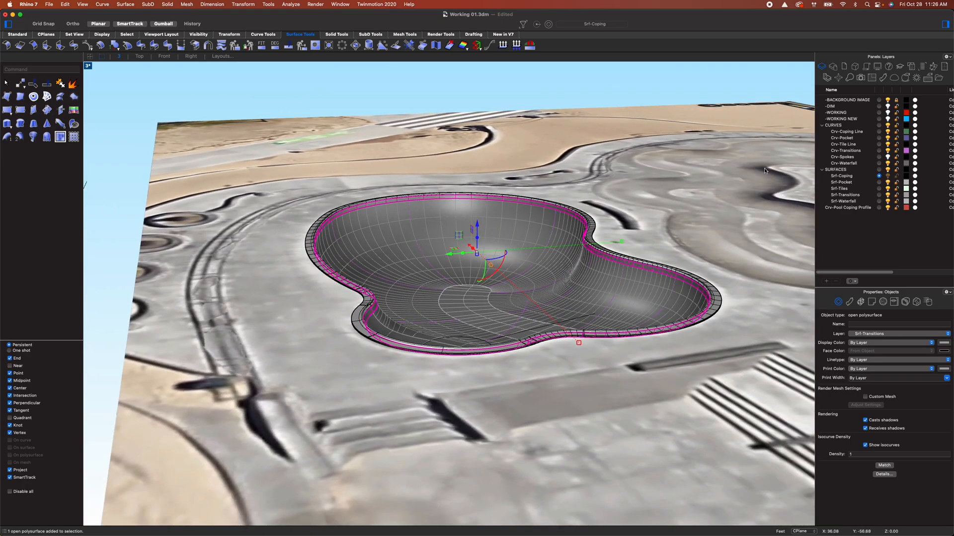
pyautogui.click(868, 336)
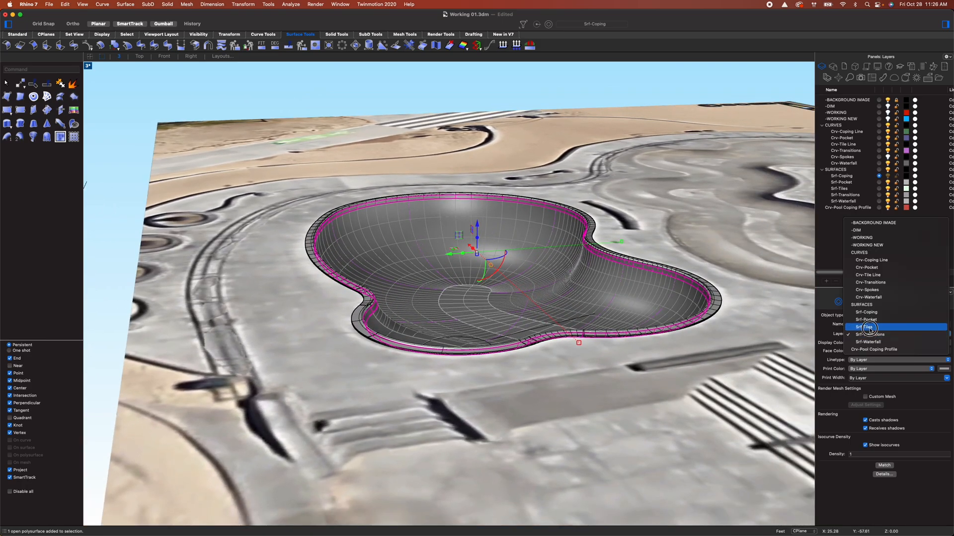
pyautogui.click(869, 329)
pyautogui.click(505, 94)
# Hide the CURVES layers and inspect the pool's coping and tile band from around and from the Top view
pyautogui.moveTo(658, 395); pyautogui.dragTo(572, 412, button='right')
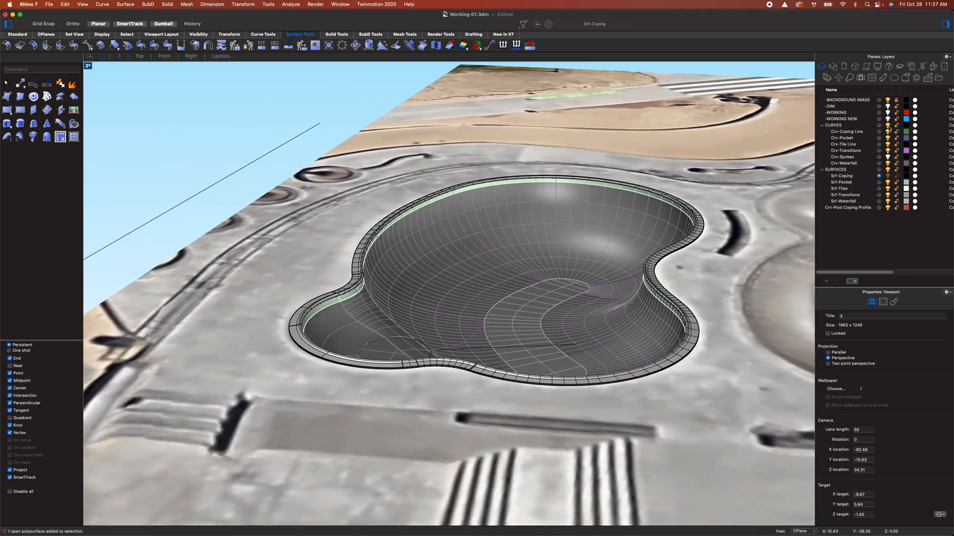
pyautogui.moveTo(621, 455); pyautogui.dragTo(435, 460, button='right')
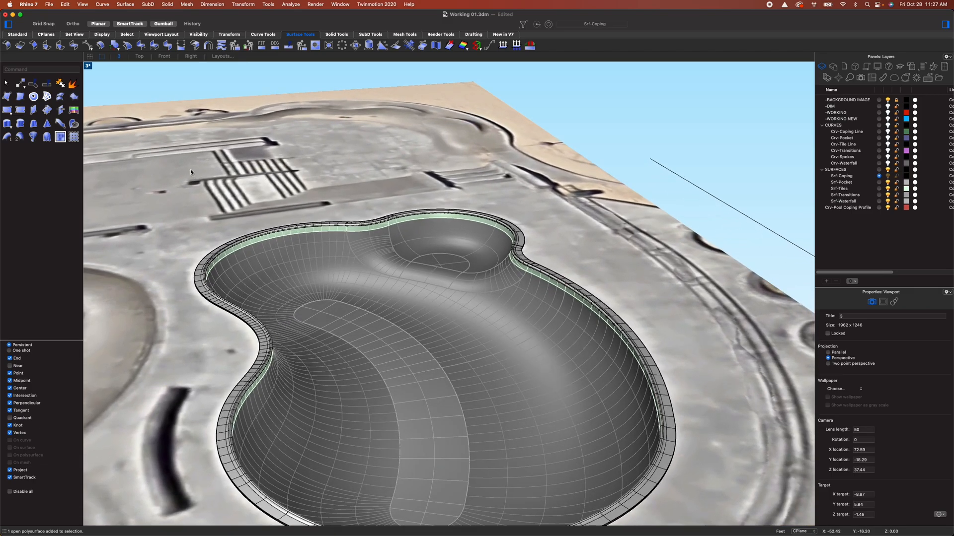
pyautogui.click(139, 56)
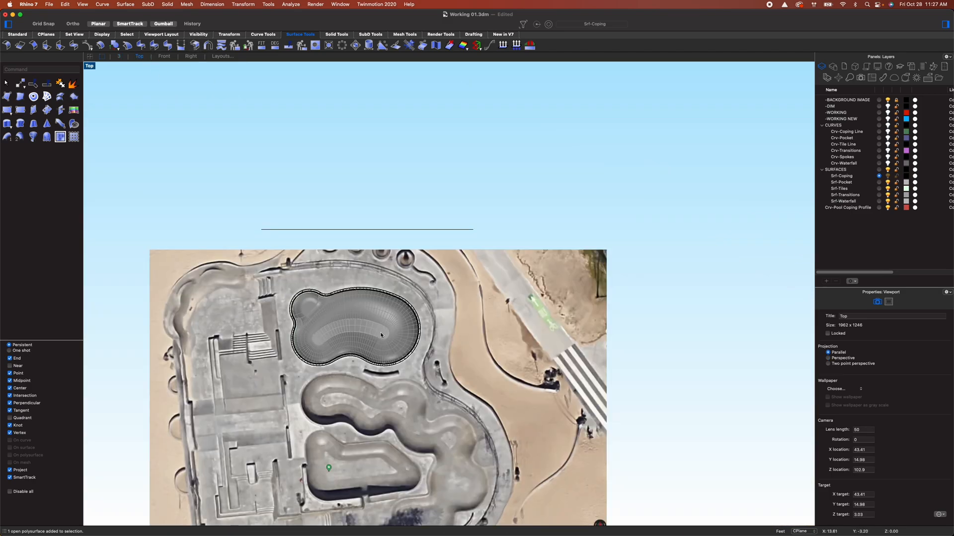
# Draw a 9-inch diameter circle in the Top view, inside the rounded end of the pool's flat floor surface
pyautogui.scroll(6, 381, 335)
pyautogui.moveTo(460, 336); pyautogui.dragTo(496, 292, button='right')
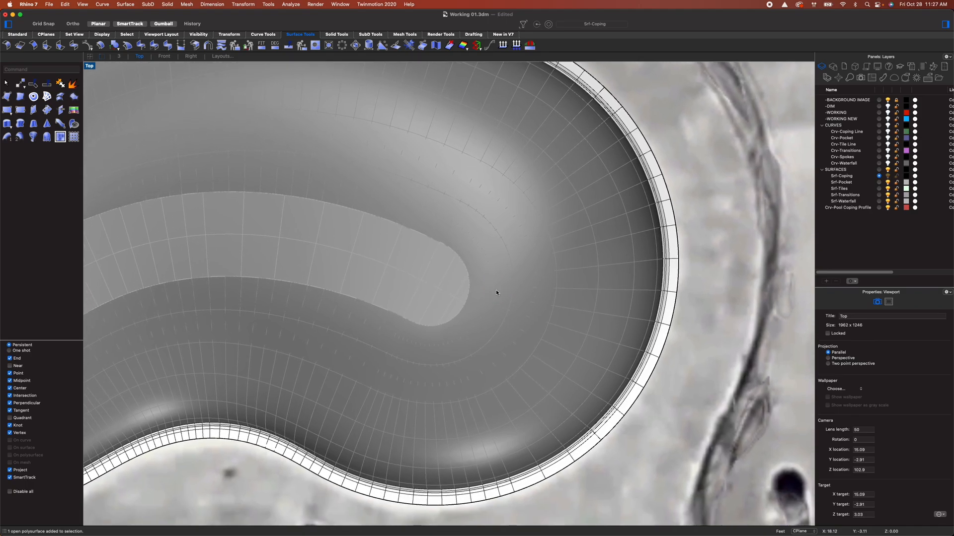
pyautogui.scroll(5, 496, 291)
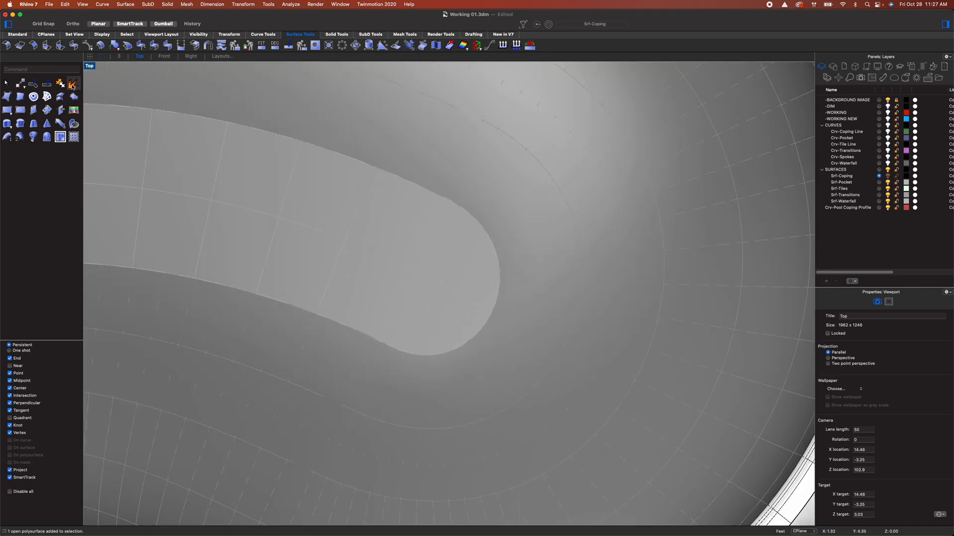
pyautogui.write('circle')
pyautogui.press('Return')
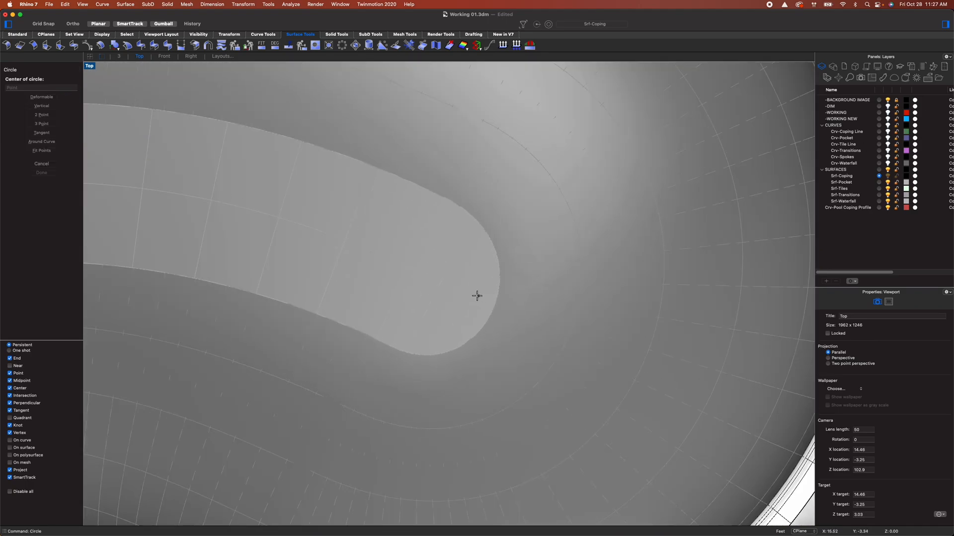
pyautogui.click(433, 286)
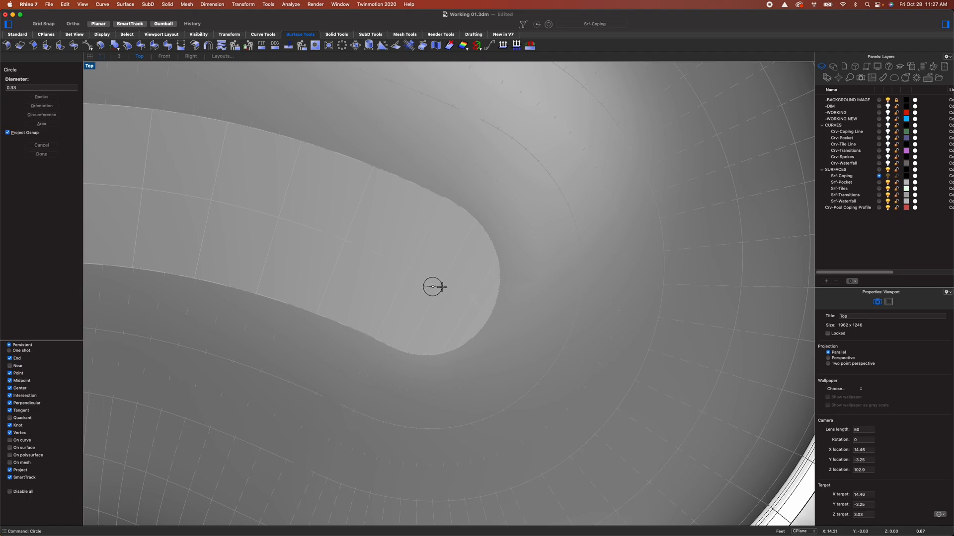
pyautogui.write('9"')
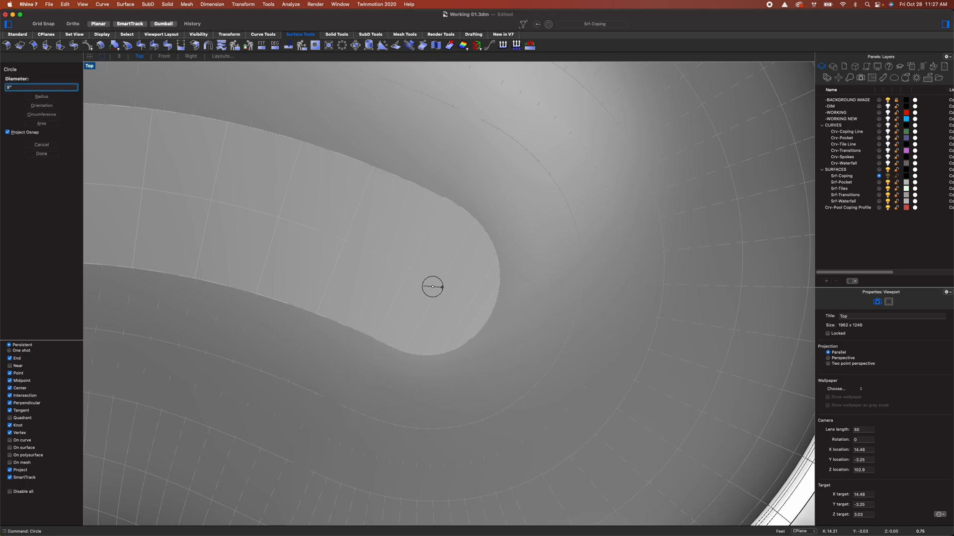
pyautogui.press('Return')
# Split the flat floor surface using the small circle as the cutting object
pyautogui.click(448, 298)
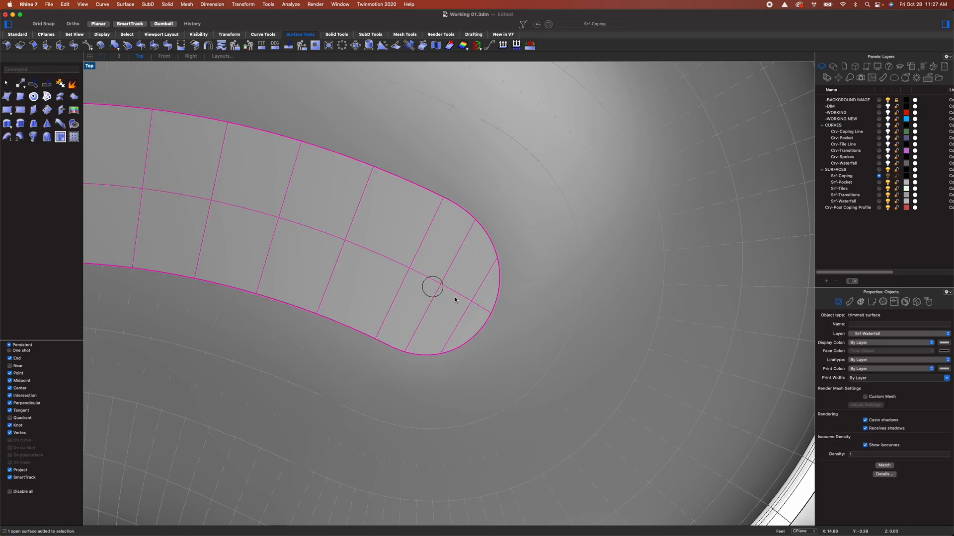
pyautogui.write('split')
pyautogui.press('Return')
pyautogui.click(422, 286)
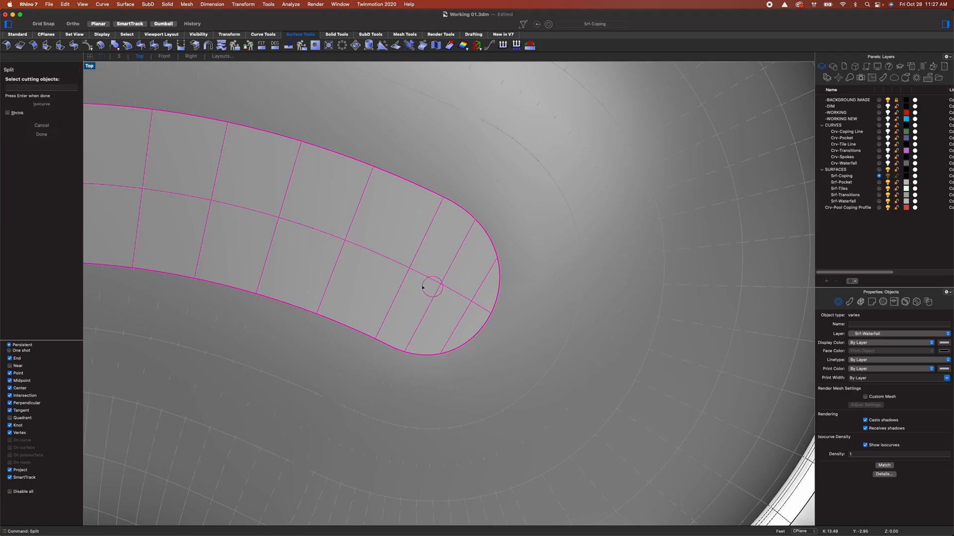
pyautogui.press('Return')
# Move the small round piece cut from the pool floor to the Srf-Tiles layer and check the split floor surface
pyautogui.click(434, 288)
pyautogui.click(849, 335)
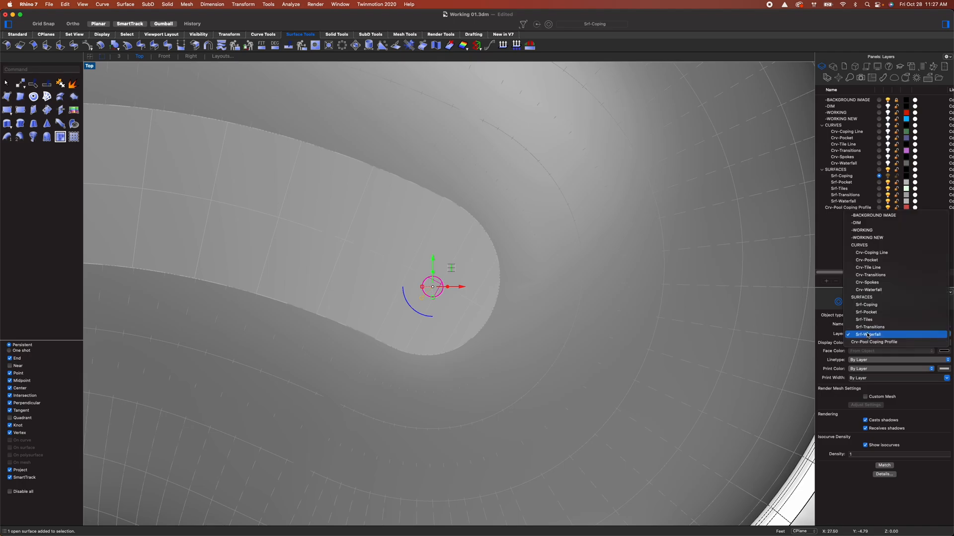
pyautogui.click(867, 318)
pyautogui.click(387, 236)
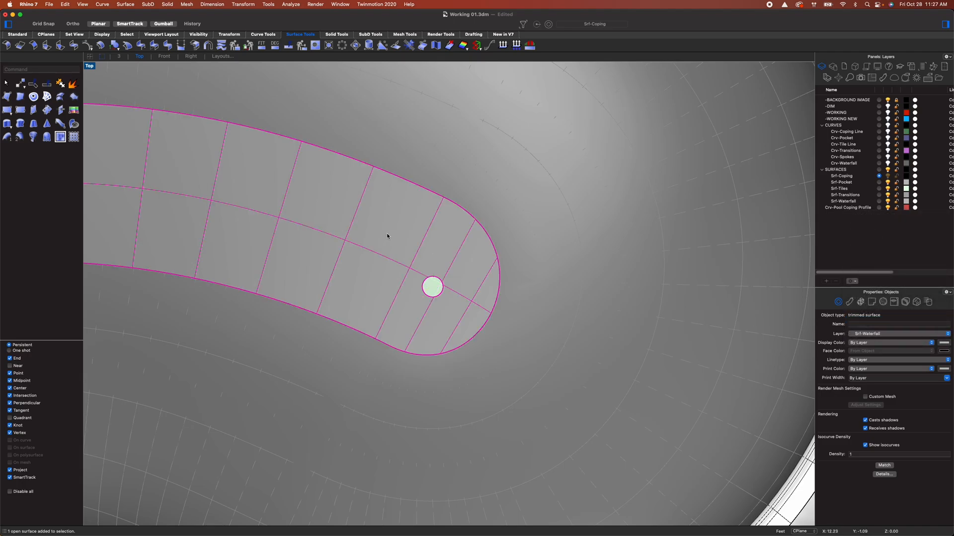
# Delete the leftover cutting line and the drain circle curve in the perspective view
pyautogui.click(125, 57)
pyautogui.click(651, 164)
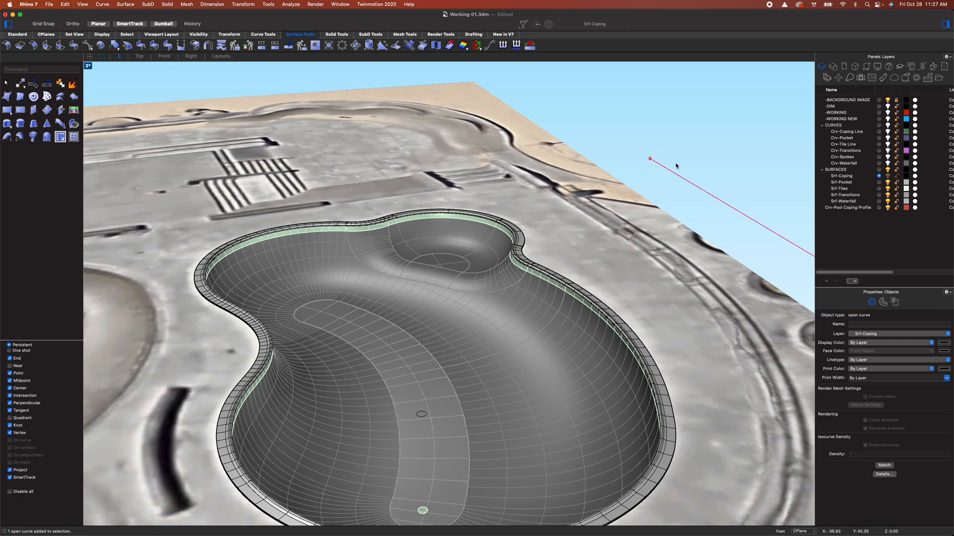
pyautogui.press('Delete')
pyautogui.moveTo(677, 166); pyautogui.dragTo(672, 348, button='right')
pyautogui.click(381, 407)
pyautogui.press('Delete')
# Inspect the pool model from around, and the bowls of the rendered full skatepark model in the Bowl Overview view
pyautogui.moveTo(510, 423); pyautogui.dragTo(423, 349, button='right')
pyautogui.scroll(-6, 442, 346)
pyautogui.moveTo(580, 348); pyautogui.dragTo(298, 367, button='right')
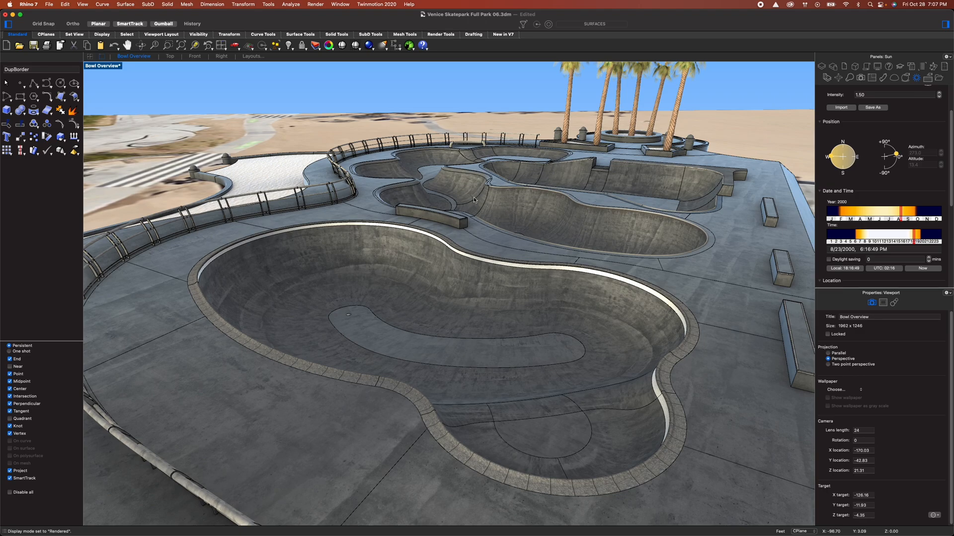
pyautogui.click(587, 324)
pyautogui.moveTo(587, 324); pyautogui.dragTo(548, 317, button='right')
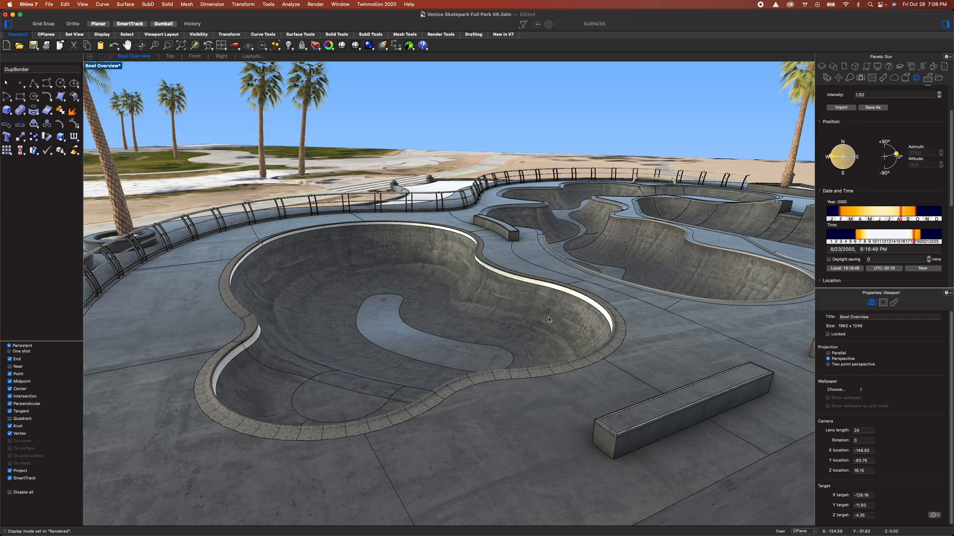